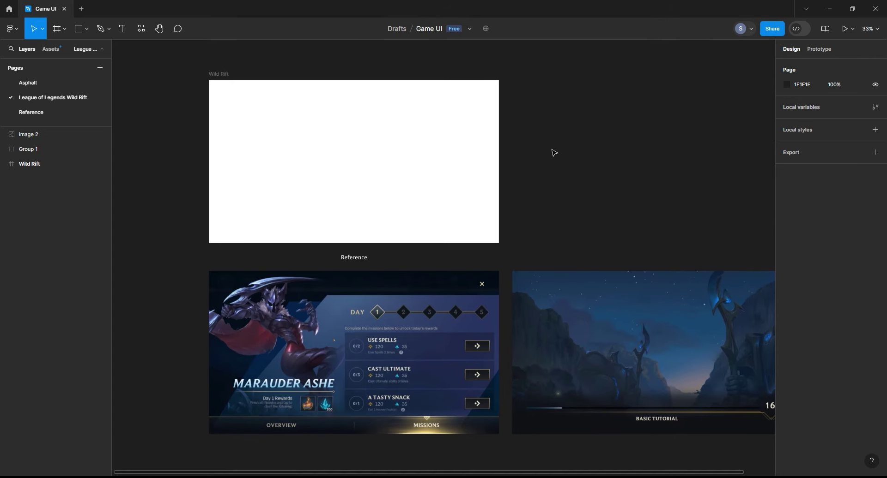
- Draw a rectangle over the Wild Rift frame and switch its fill to a linear gradient
key(r)
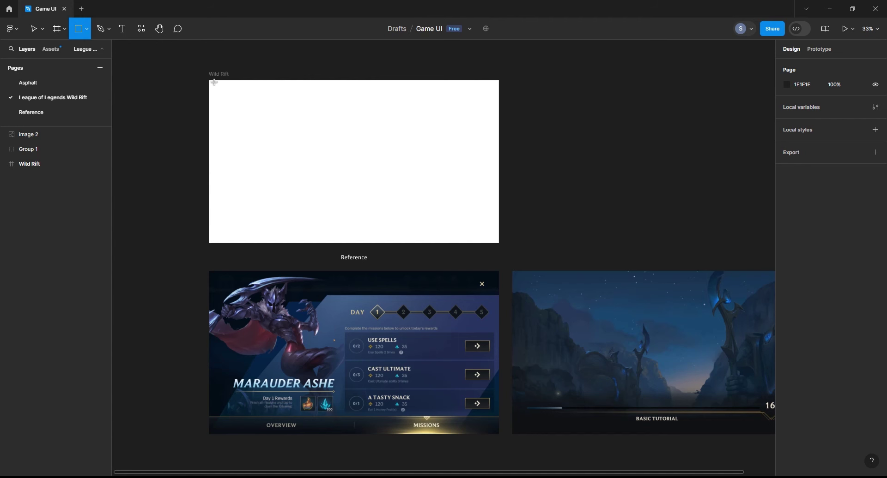
drag(217, 87, 499, 243)
key(ctrl+z)
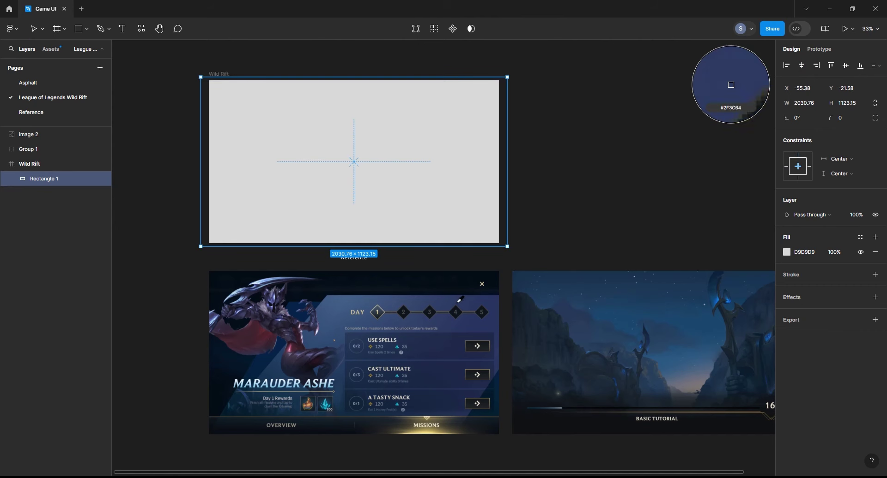
key(Escape)
click(786, 328)
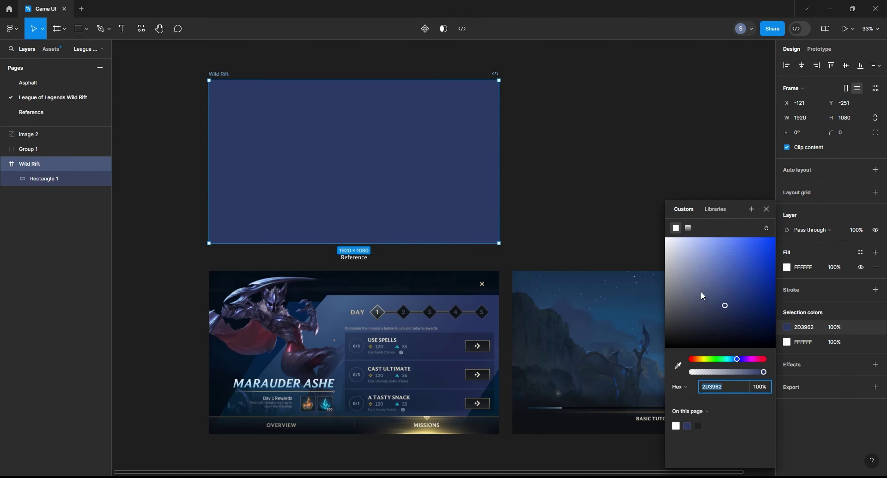
click(688, 228)
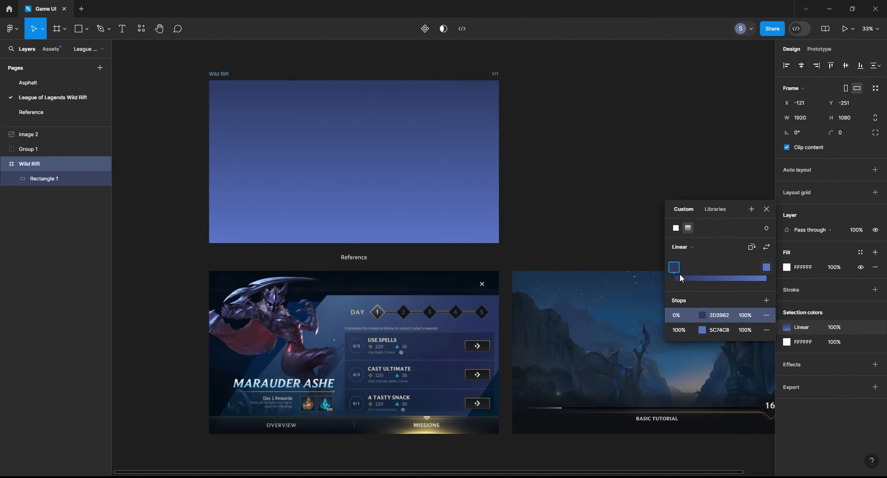
- Sample colours from the reference for the gradient's 0% and 100% stops
click(699, 316)
click(578, 369)
key(Escape)
click(786, 329)
click(765, 388)
click(701, 436)
click(564, 366)
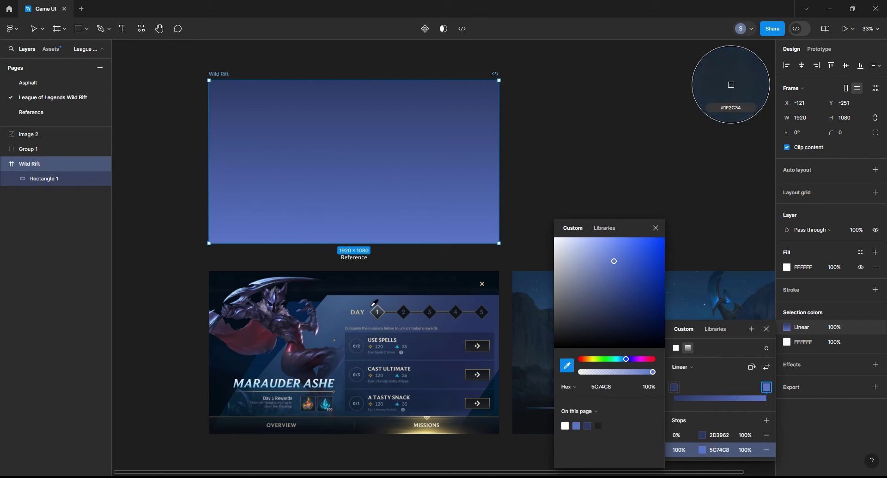
click(728, 83)
key(Escape)
- Reposition the gradient stops and set the 100% stop to 5475A7
click(786, 328)
click(679, 450)
click(679, 435)
drag(765, 393, 674, 388)
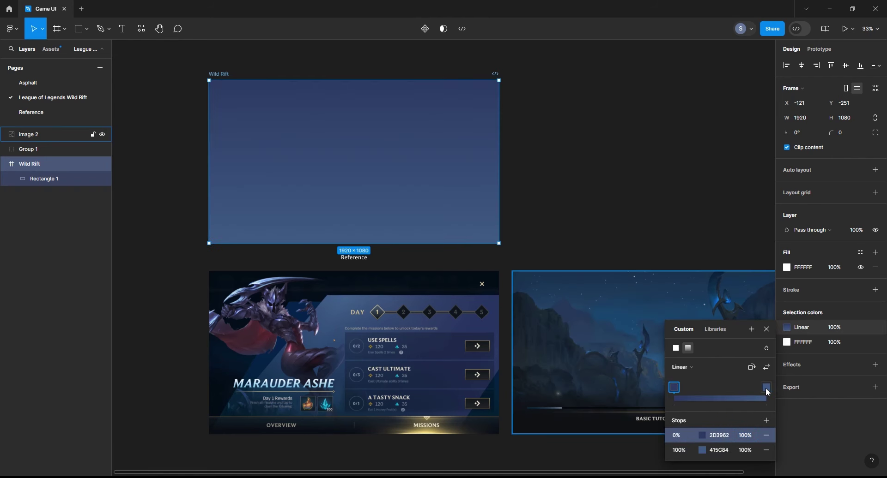
click(766, 388)
click(702, 450)
click(609, 282)
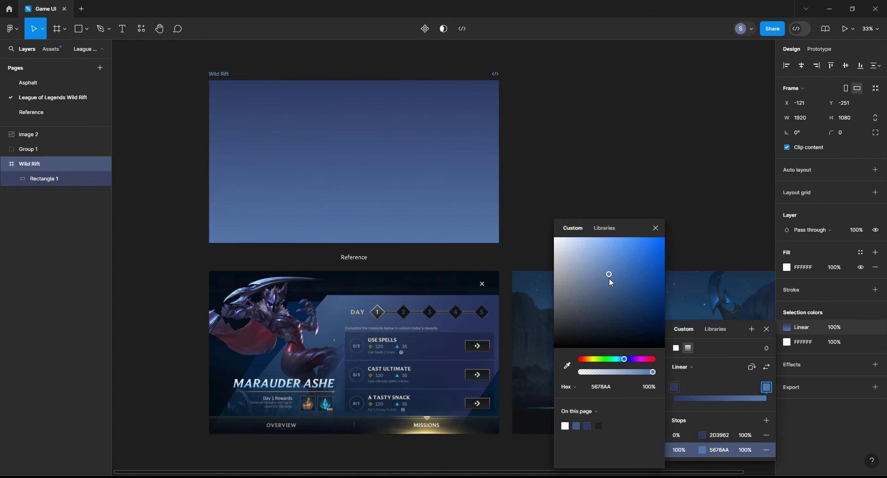
click(655, 228)
- Drag the gradient handles so it runs from the frame's top-left to bottom-right corner
click(426, 141)
double_click(405, 155)
drag(355, 78, 499, 81)
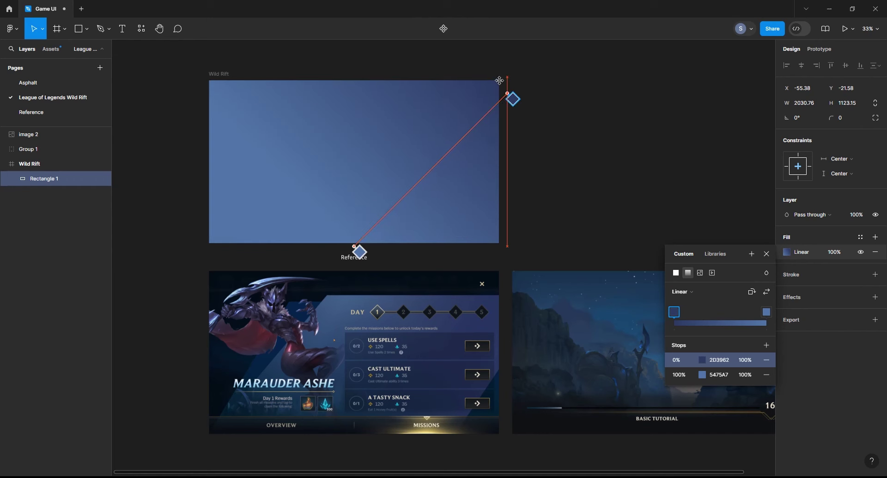
drag(353, 245, 212, 82)
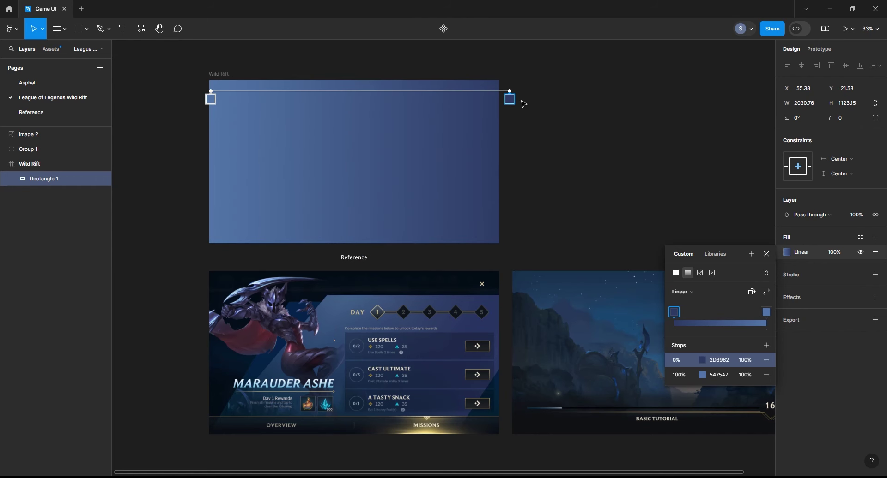
drag(503, 91, 500, 241)
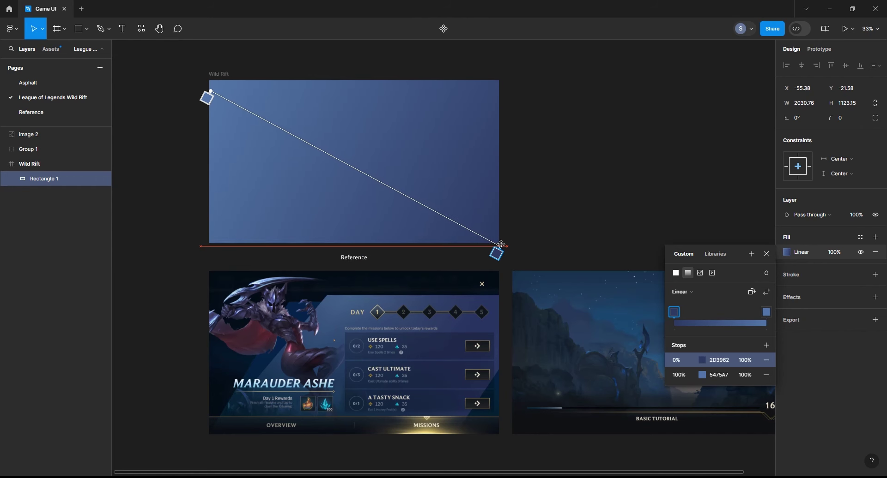
drag(208, 93, 209, 80)
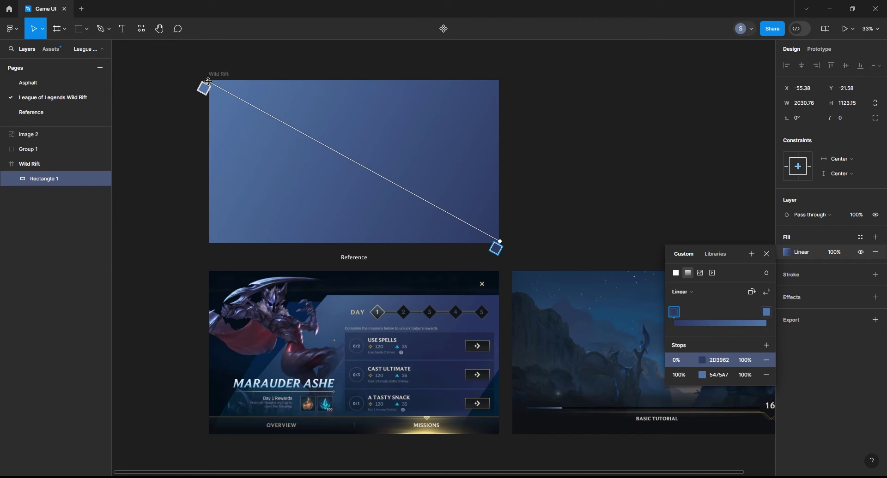
click(619, 195)
- Draw a dark bar across the frame top and duplicate it onto the bottom
key(r)
drag(221, 98, 502, 133)
key(Delete)
key(ctrl+z)
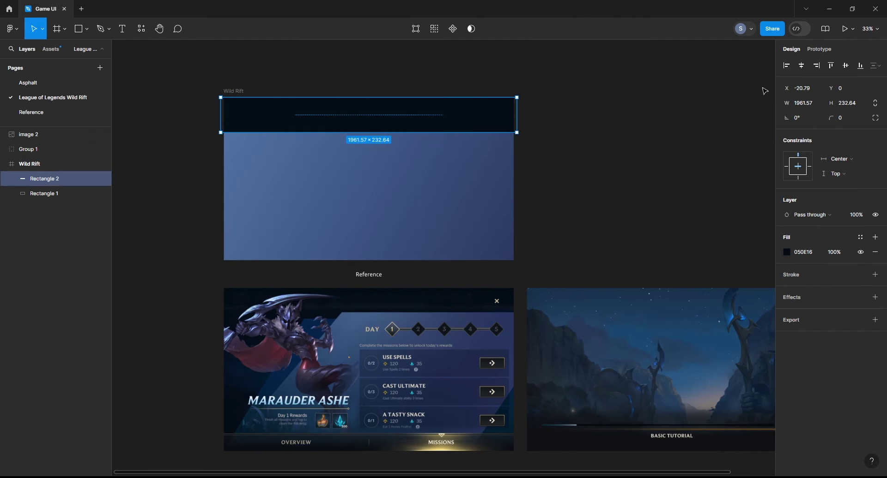
drag(440, 115, 451, 248)
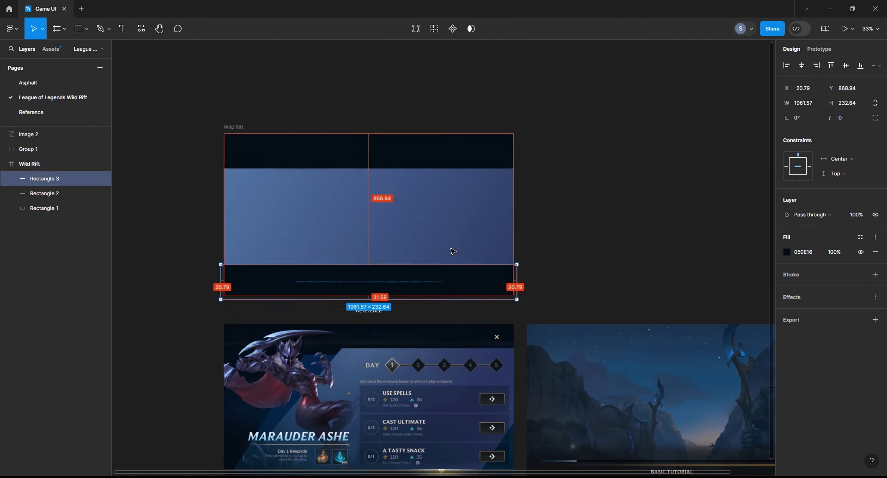
- Shorten the bottom bar and change its fill to a linear gradient
scroll(415, 283, up, 3)
scroll(415, 283, down, 5)
scroll(405, 90, up, 2)
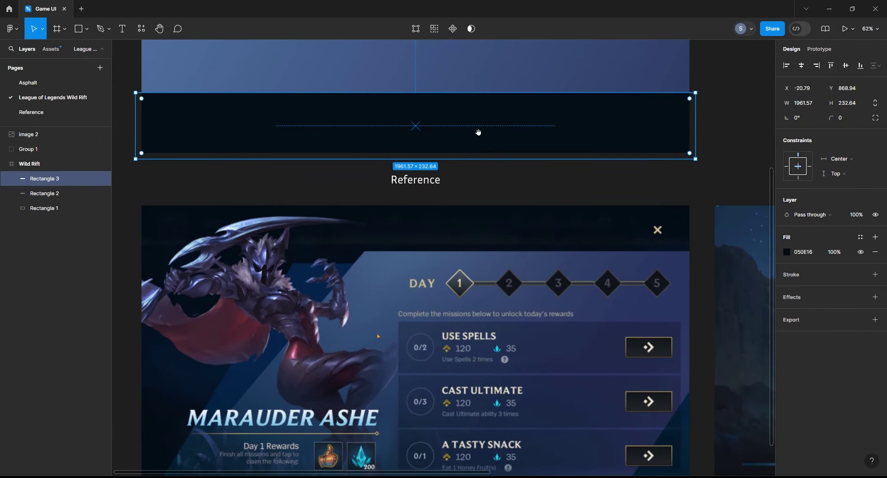
scroll(405, 91, down, 3)
drag(405, 90, 423, 54)
scroll(422, 54, up, 2)
scroll(422, 54, down, 1)
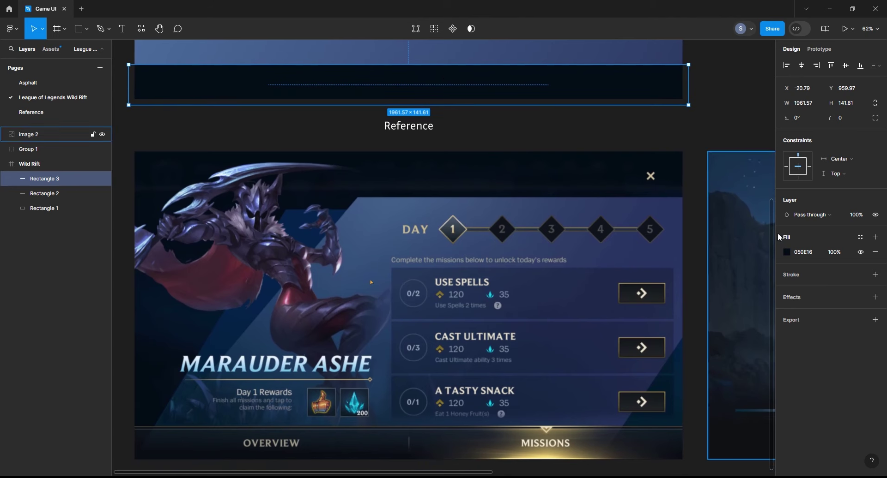
click(786, 252)
click(687, 228)
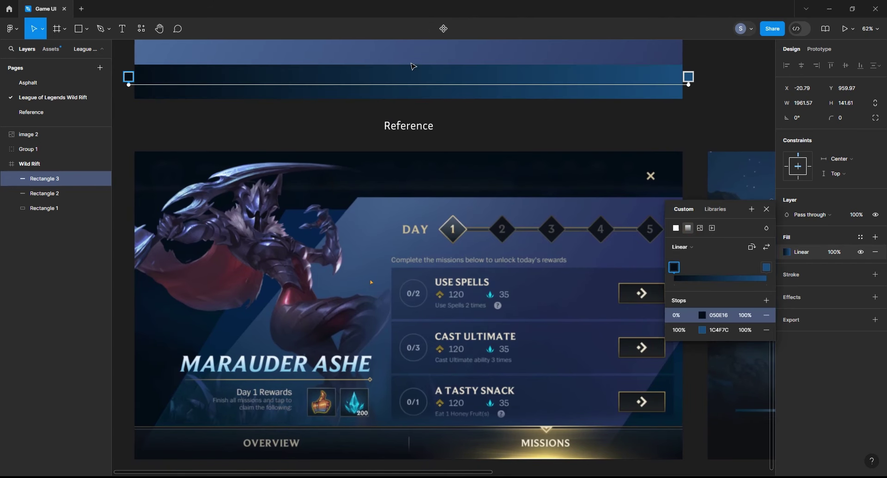
- Make the bar's gradient run vertically and sample 181F2B for the 100% stop
drag(689, 83, 408, 65)
drag(129, 85, 416, 104)
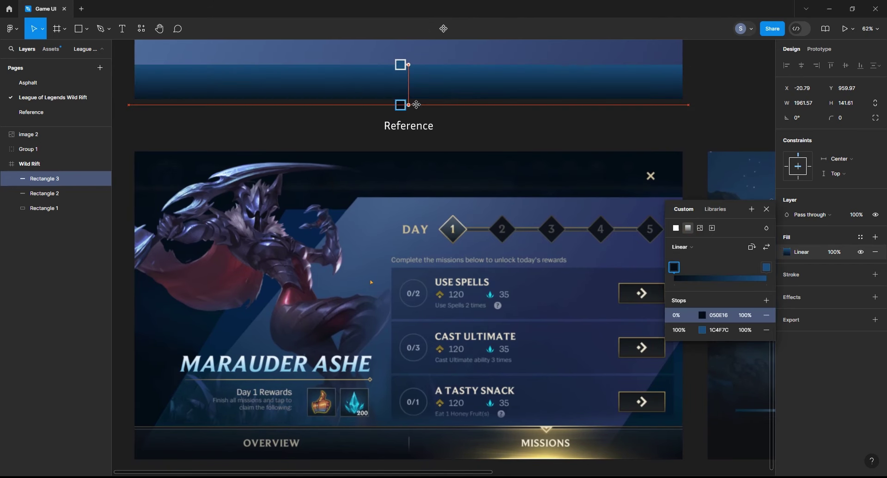
click(400, 64)
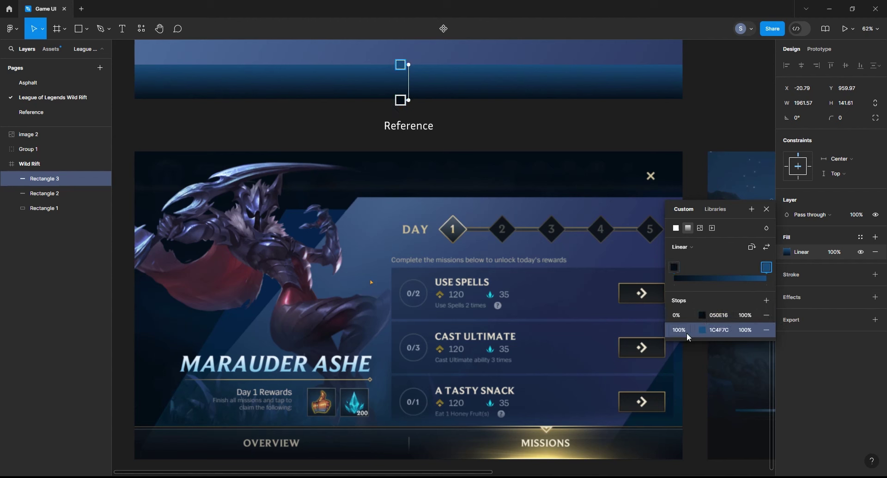
click(701, 330)
click(566, 366)
click(430, 431)
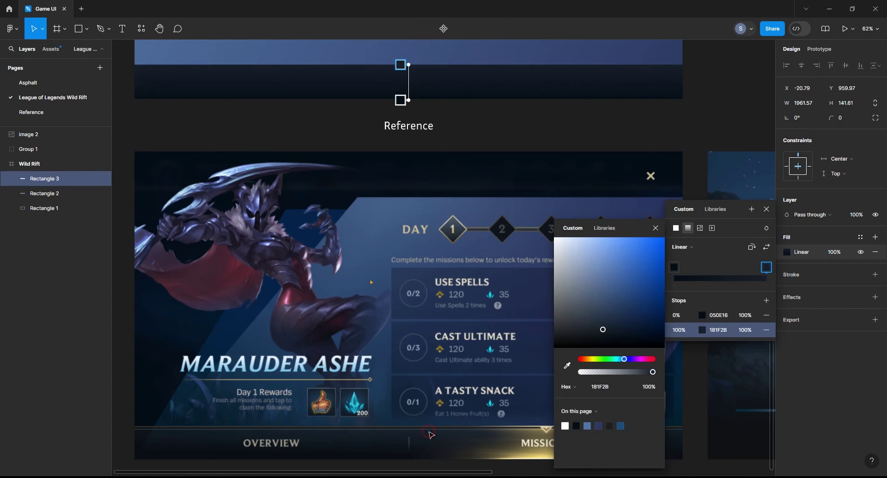
- Set the 0% stop to 101218 and lighten the 100% stop to 1E2838
click(701, 316)
click(567, 366)
click(429, 455)
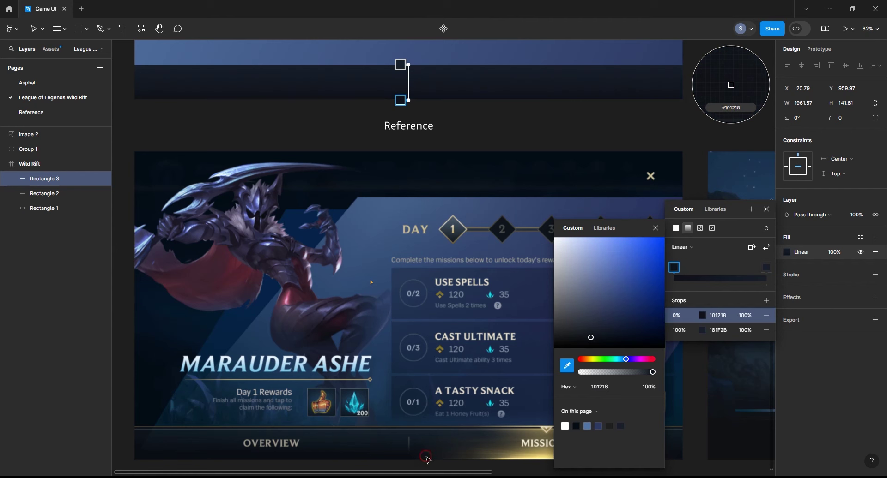
click(701, 330)
click(606, 325)
click(650, 229)
click(613, 135)
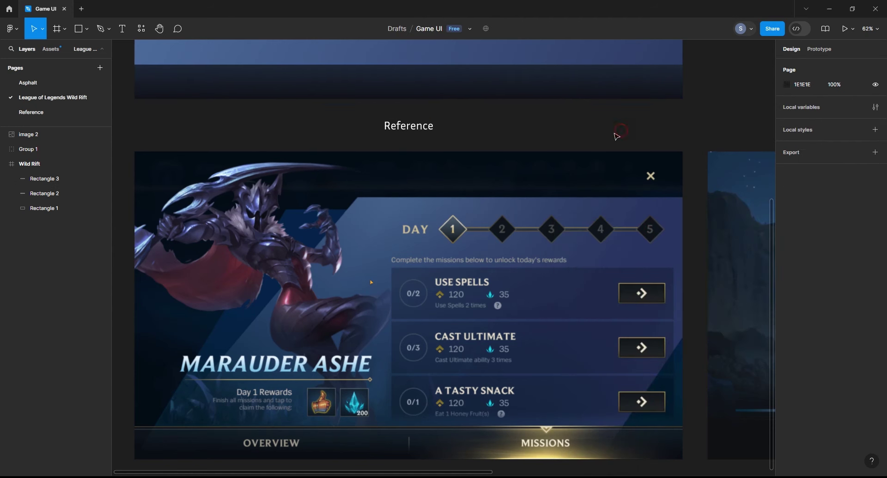
scroll(415, 93, up, 1)
click(86, 28)
- Draw a horizontal line and move it into the Wild Rift frame
click(81, 64)
drag(137, 83, 685, 83)
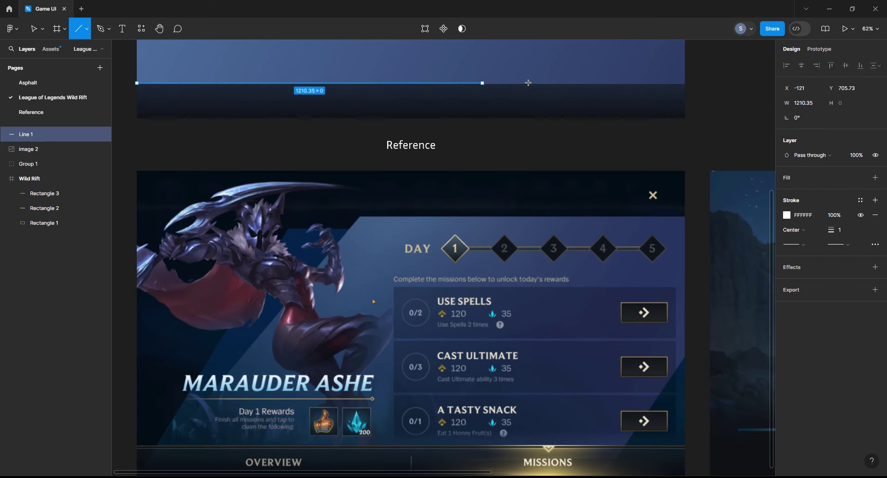
drag(468, 84, 469, 76)
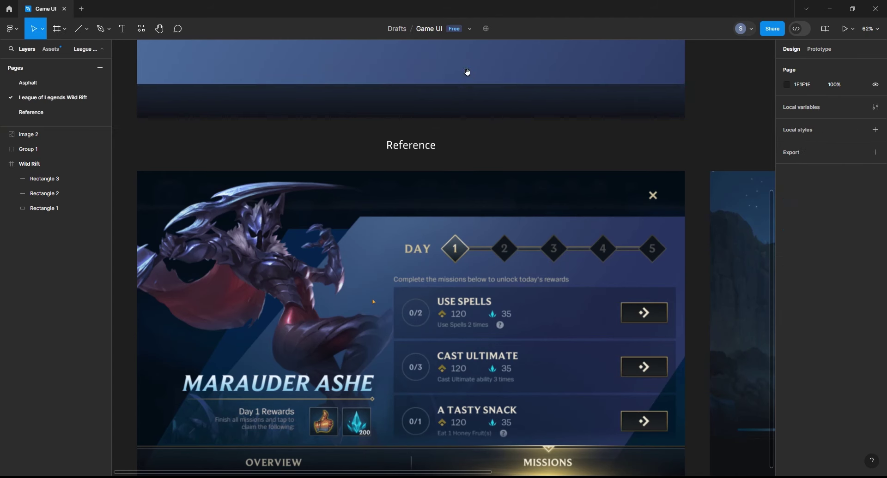
scroll(217, 91, up, 5)
scroll(414, 133, down, 4)
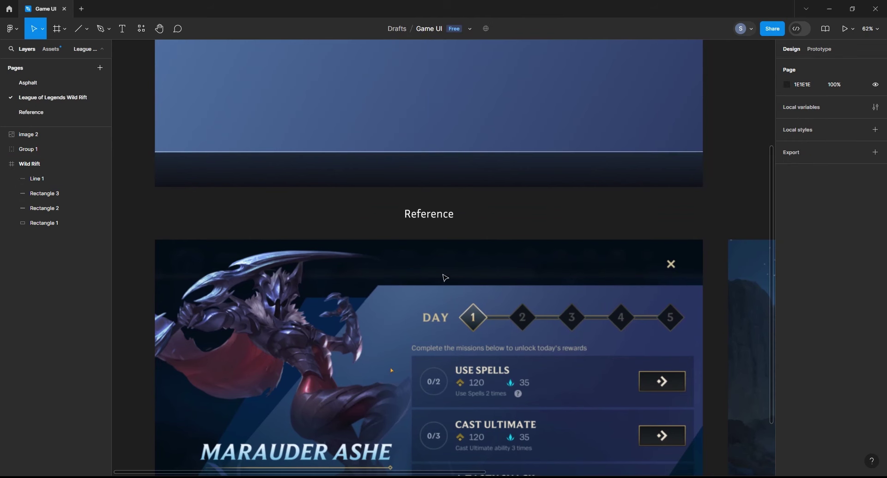
- Give the line a stroke weight of 5 and place it on the bottom bar's top edge
click(514, 156)
ctrl+scroll(513, 160, up, 5)
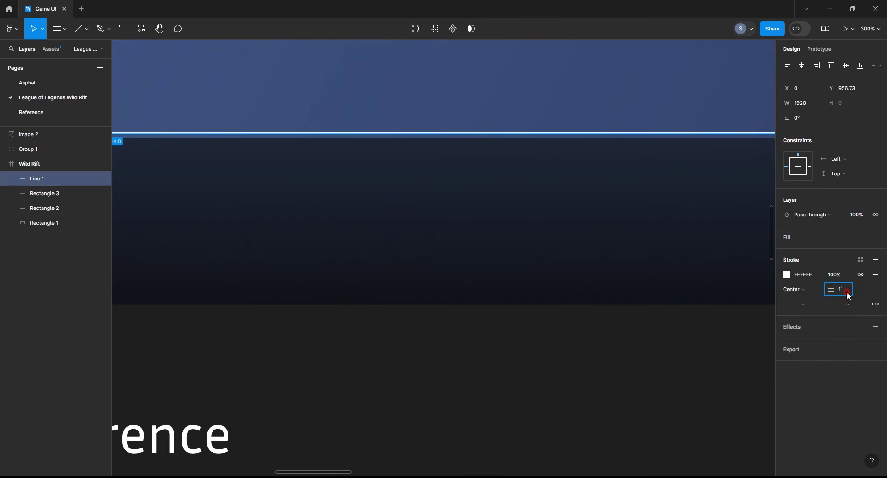
key(Return)
drag(526, 135, 526, 140)
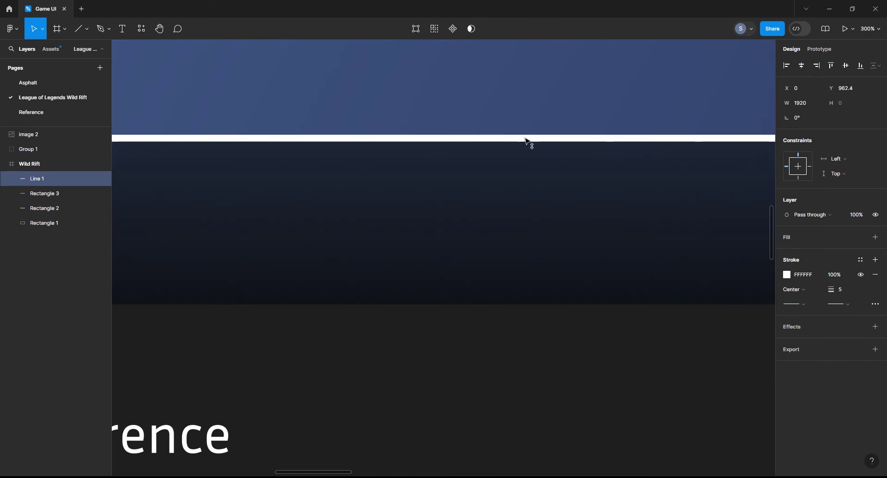
ctrl+scroll(527, 143, down, 5)
ctrl+scroll(524, 287, down, 5)
scroll(511, 368, down, 3)
ctrl+scroll(511, 368, up, 5)
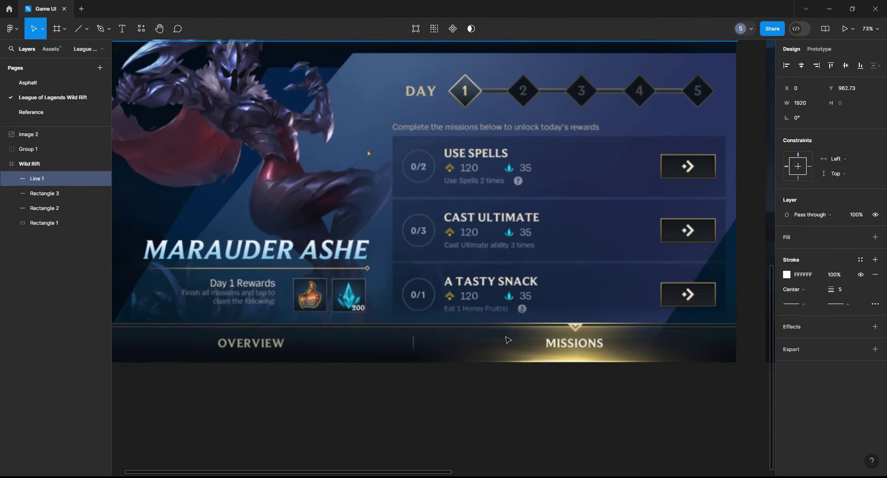
scroll(756, 307, up, 3)
- Make the line's stroke a linear gradient with a gold 948D78 0% stop
click(786, 275)
click(687, 228)
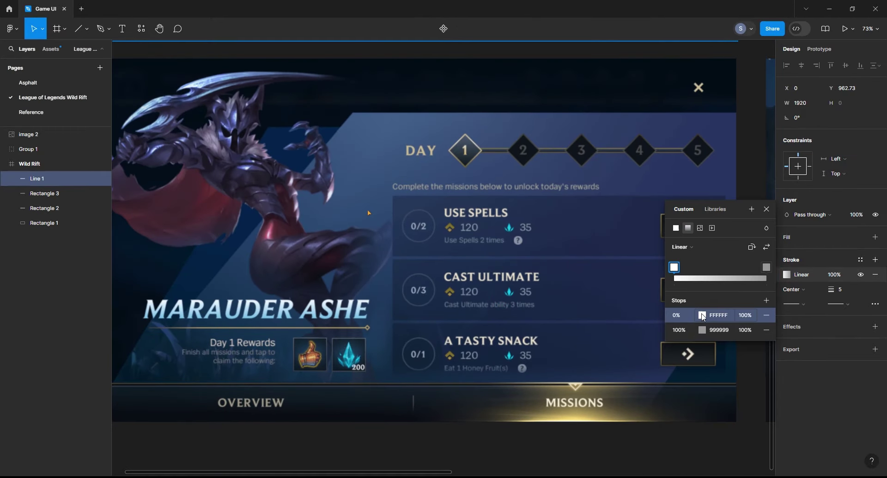
click(702, 316)
click(566, 366)
click(540, 380)
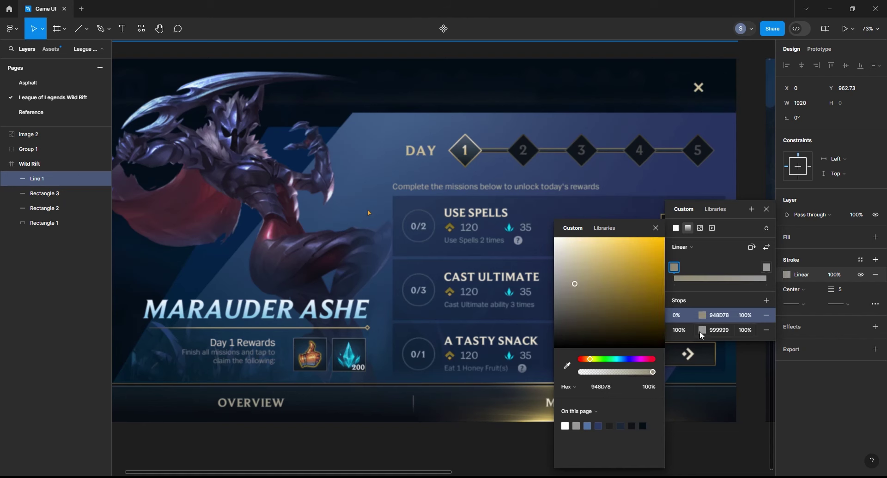
- Set the stroke gradient's 100% stop to dark gold 403B2C
click(678, 330)
click(566, 366)
click(730, 84)
click(661, 226)
click(766, 209)
scroll(646, 203, up, 5)
click(550, 196)
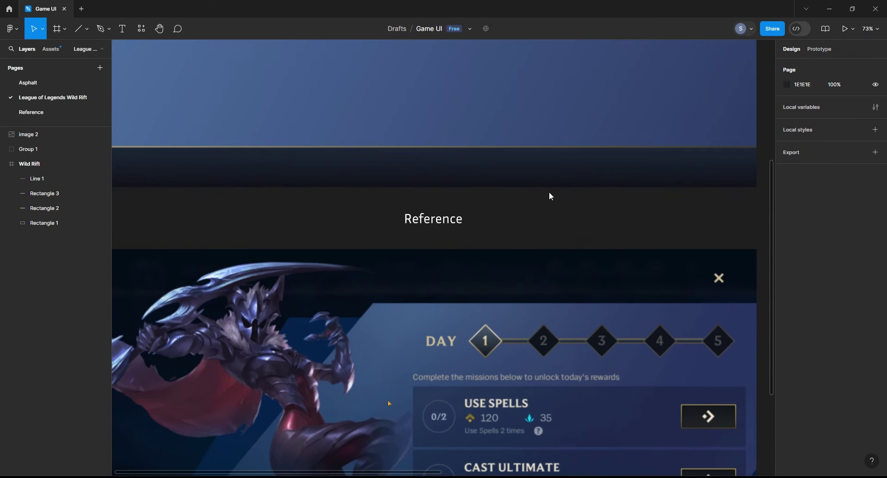
scroll(554, 226, down, 3)
- Rotate the gold line 180° to flip its gradient and nudge Line 1 upward
click(567, 91)
mouse_move(703, 91)
mouse_down()
mouse_move(192, 113)
mouse_move(194, 94)
mouse_up()
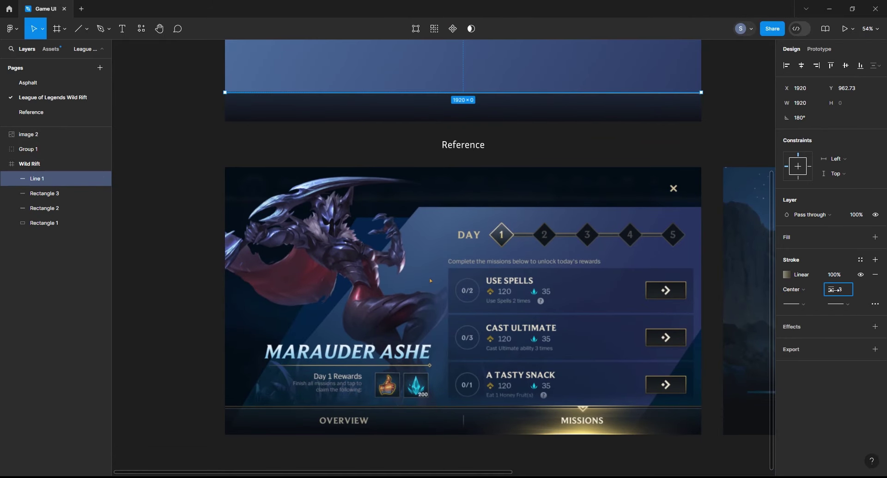
click(614, 131)
scroll(471, 130, up, 10)
click(474, 123)
drag(473, 124, 474, 116)
- Duplicate Line 1 as Line 2 just above it
scroll(471, 119, down, 10)
scroll(516, 183, down, 3)
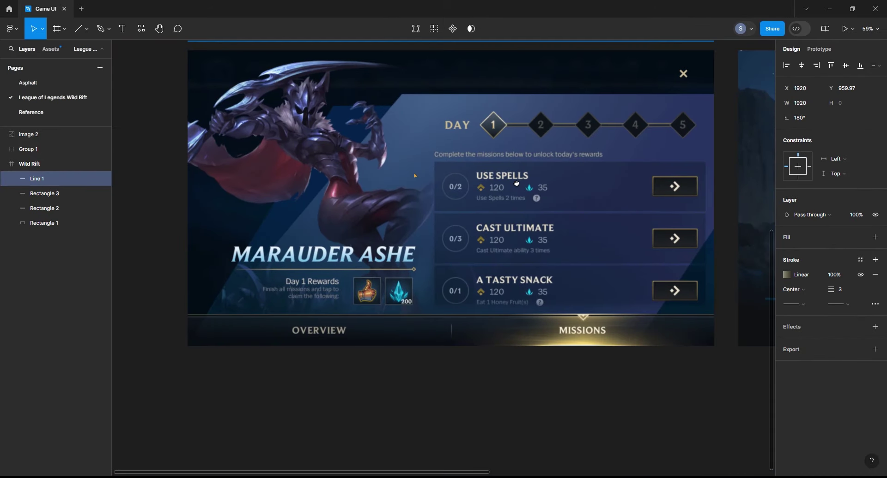
scroll(515, 184, up, 5)
scroll(475, 199, up, 5)
drag(487, 172, 490, 163)
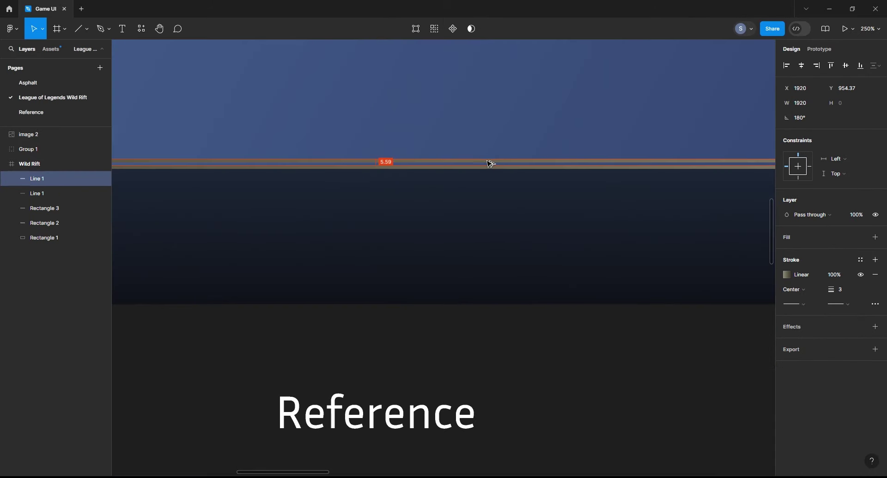
scroll(489, 171, down, 3)
scroll(462, 213, down, 2)
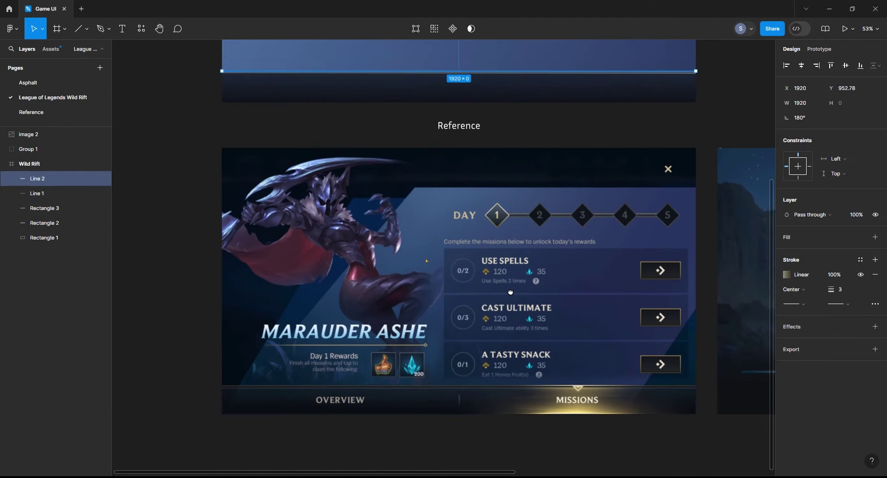
scroll(515, 273, up, 3)
- Nudge Line 2 up two pixels, deselect it, and select the Wild Rift frame
click(503, 231)
click(489, 188)
key(Up)
key(Up)
click(553, 250)
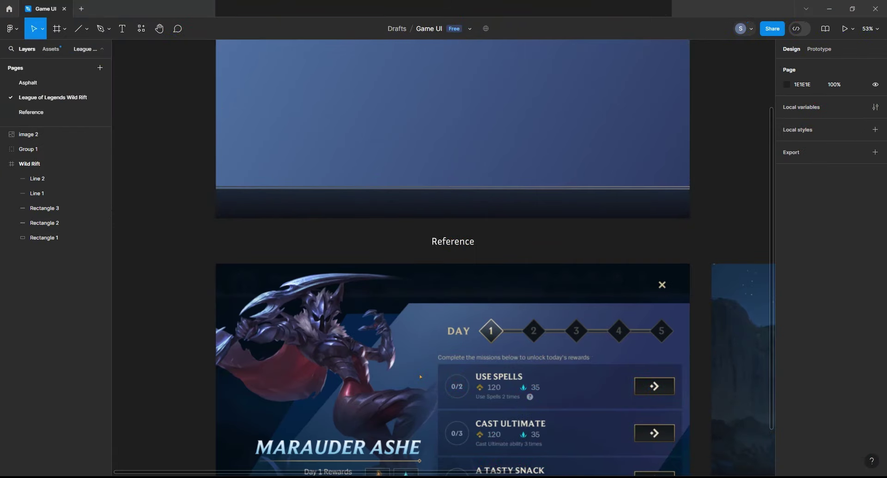
scroll(525, 212, right, 1)
click(525, 212)
- Shorten the top dark bar (Rectangle 2) to 180 high
scroll(527, 199, down, 5)
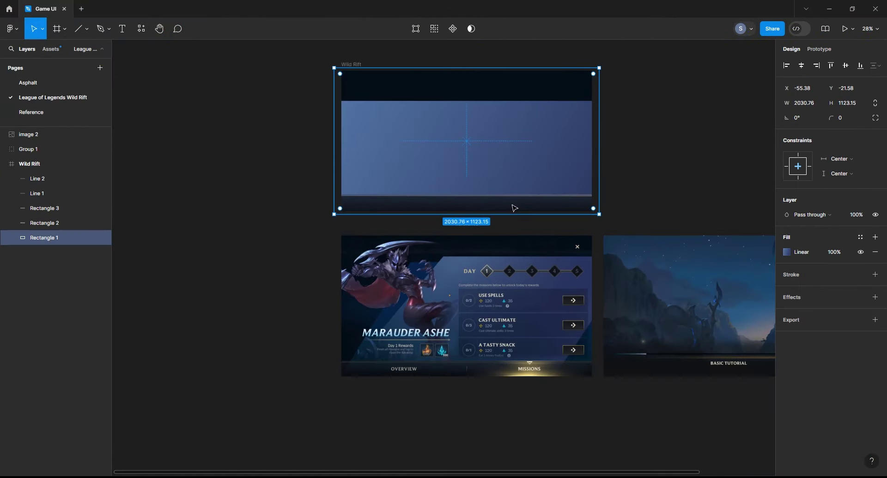
click(501, 80)
drag(454, 111, 458, 93)
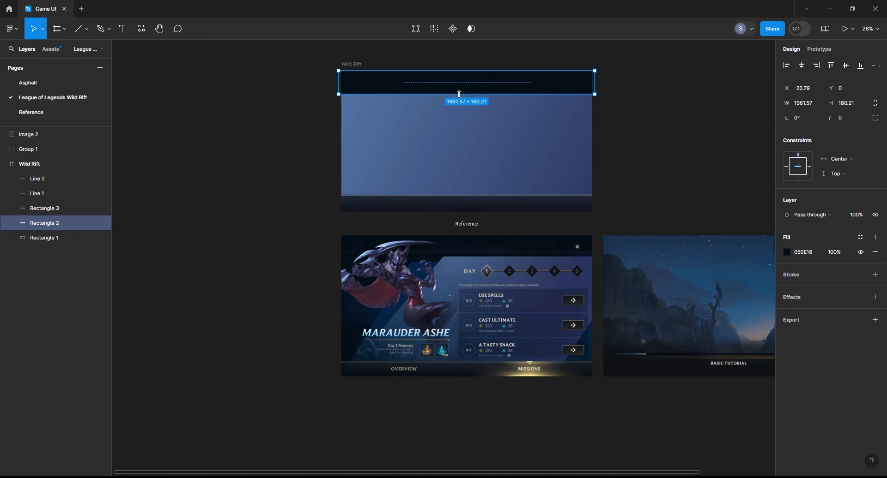
scroll(658, 130, up, 3)
click(629, 193)
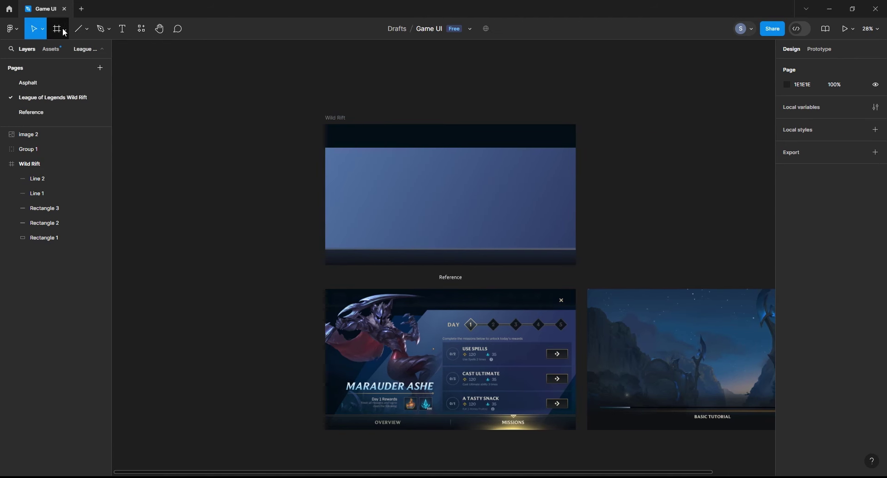
- Resize the background Rectangle 1 to 1920×1080 and align it to the frame at 0,0
click(87, 29)
click(420, 198)
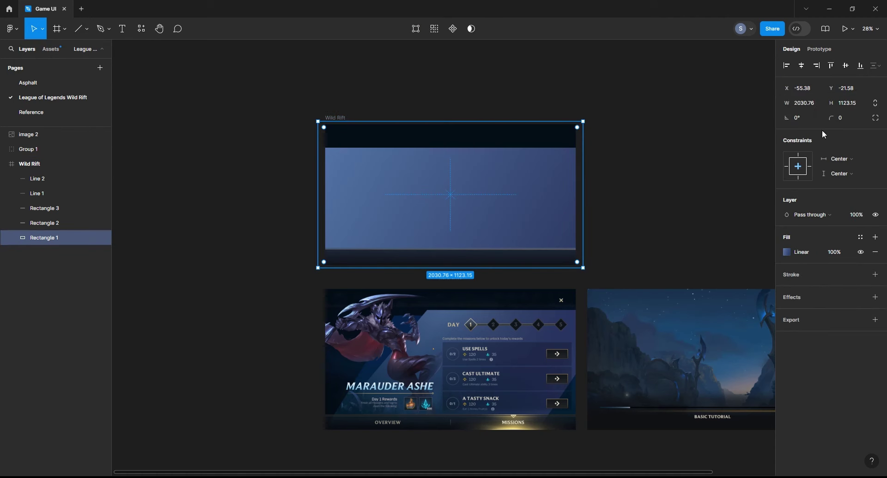
text(1920)
key(Tab)
text(1080)
key(Return)
click(801, 65)
click(830, 65)
- Duplicate the background, shrink the copy, and slant its top-left corner inward
key(ctrl+d)
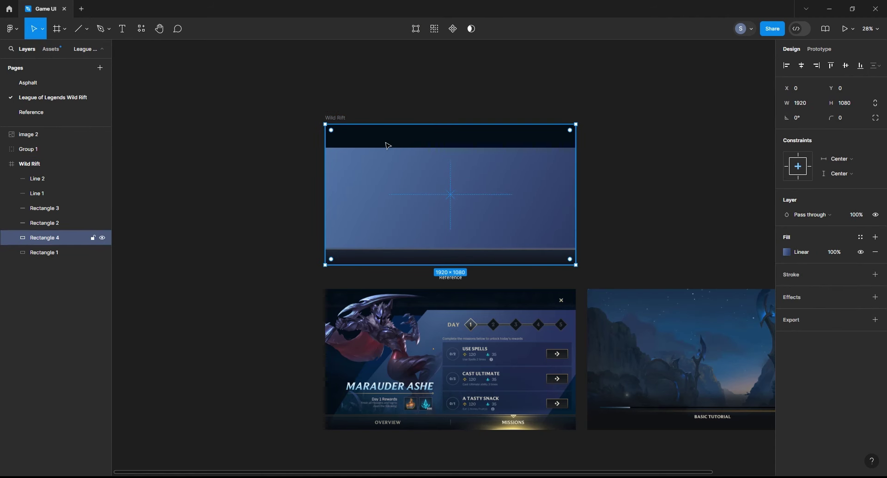
drag(326, 125, 370, 143)
key(Return)
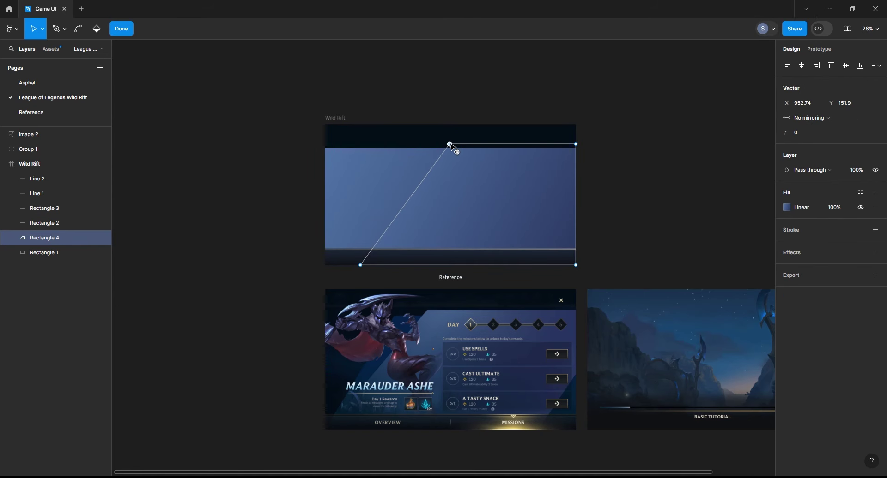
drag(447, 144, 437, 144)
key(Escape)
- Fill the slanted panel with dark navy using the eyedropper, and nudge its bottom-left corner left
click(392, 184)
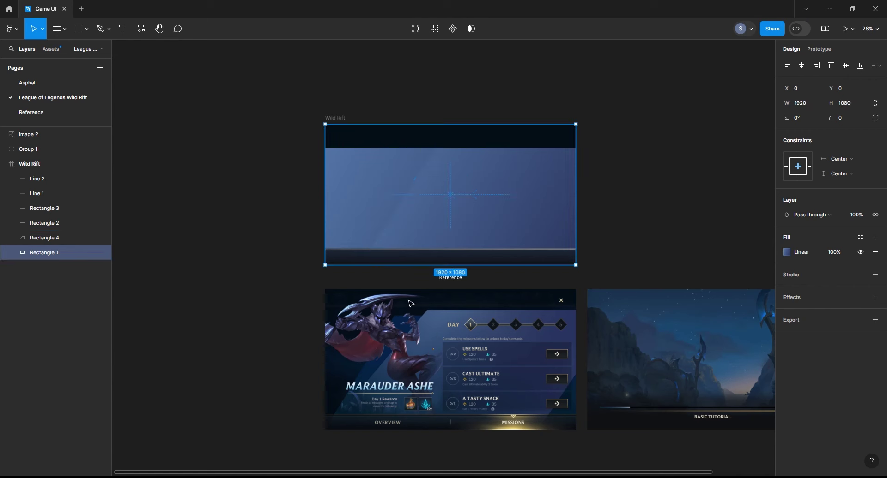
key(i)
key(Escape)
click(451, 206)
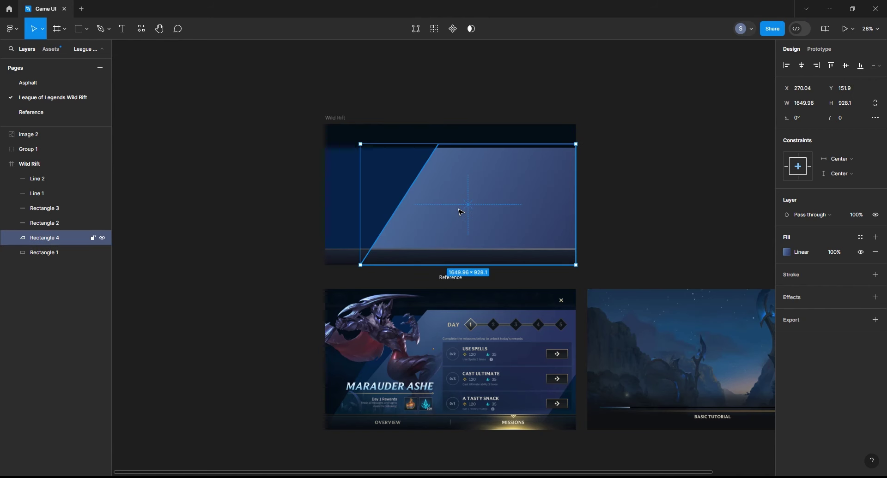
click(434, 28)
drag(361, 265, 354, 265)
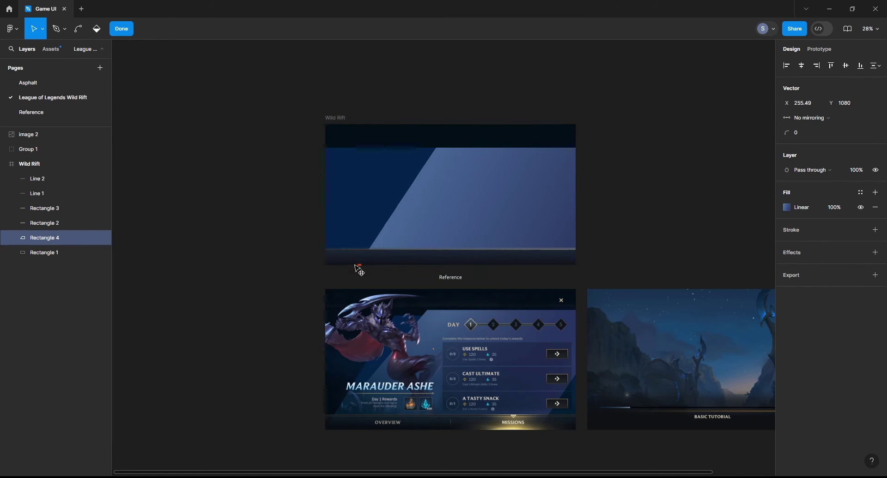
key(Escape)
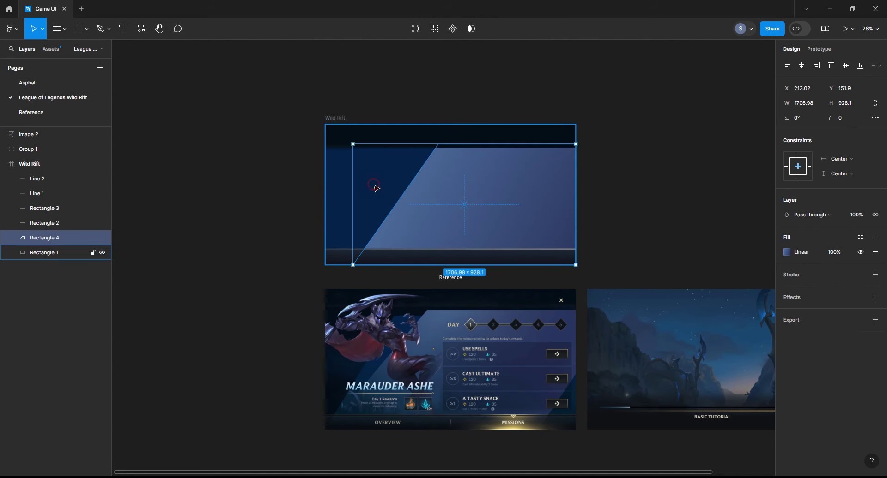
- Give the new panel a 062349 dark navy fill, slant its top-left corner right, and shift it down
click(375, 189)
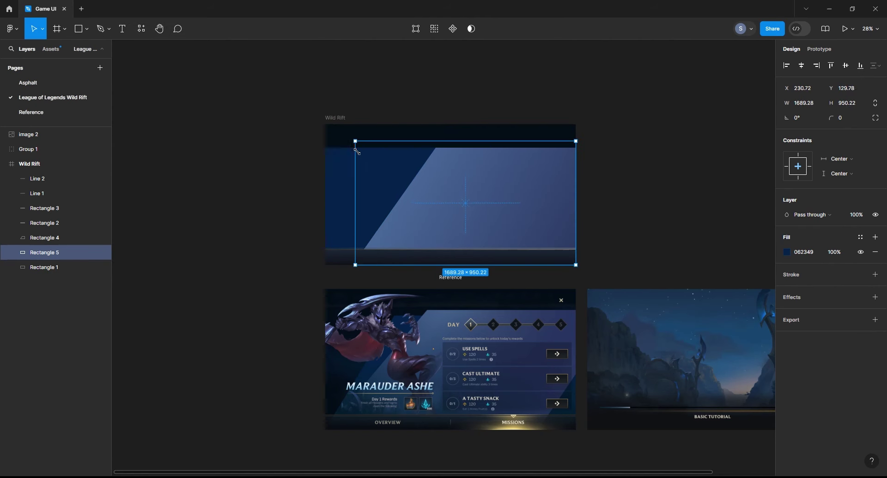
click(352, 168)
key(i)
key(Escape)
click(374, 149)
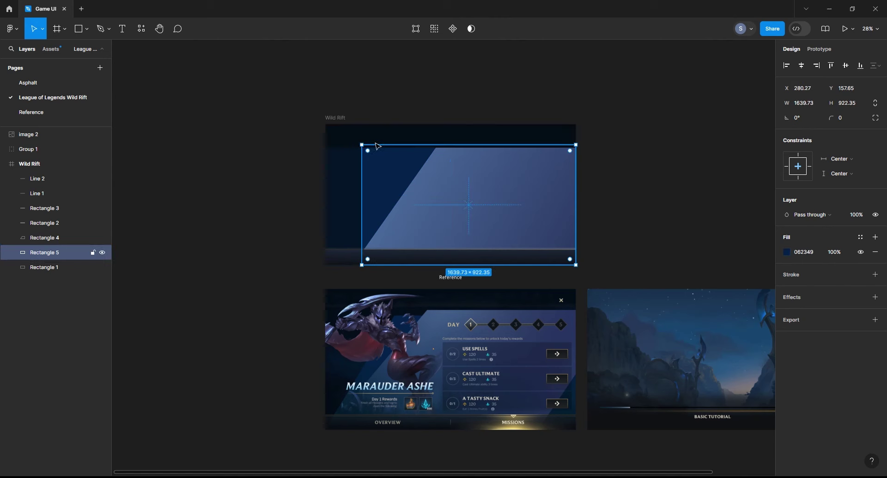
key(Return)
drag(363, 146, 395, 148)
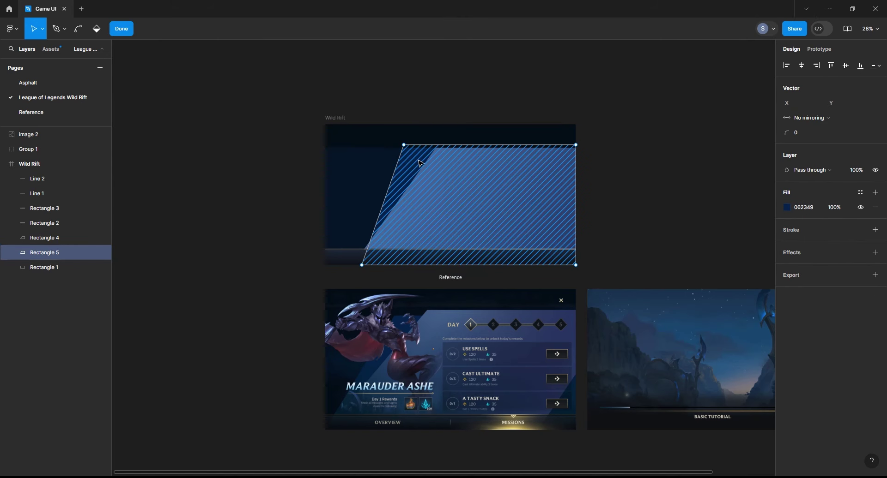
key(Escape)
drag(426, 171, 411, 163)
- Bend the dark slanted panel's corners, then select the lighter gradient panel (Rectangle 4)
shift+click(465, 171)
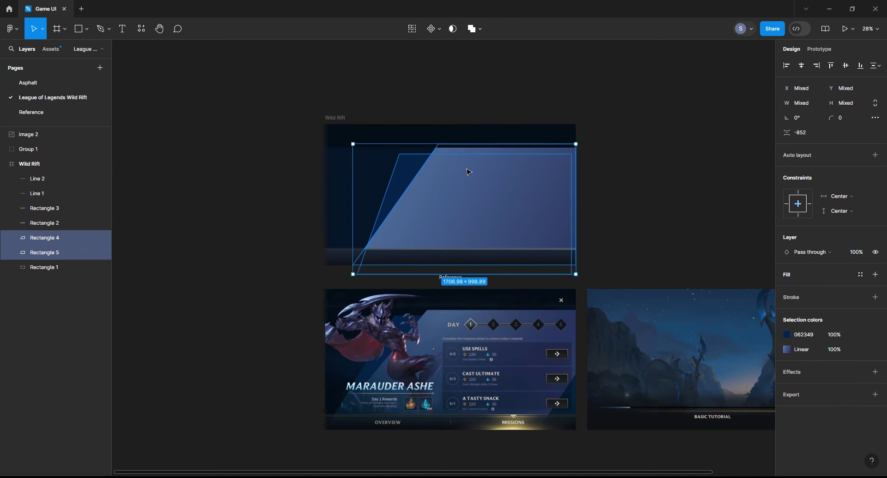
click(403, 139)
click(609, 159)
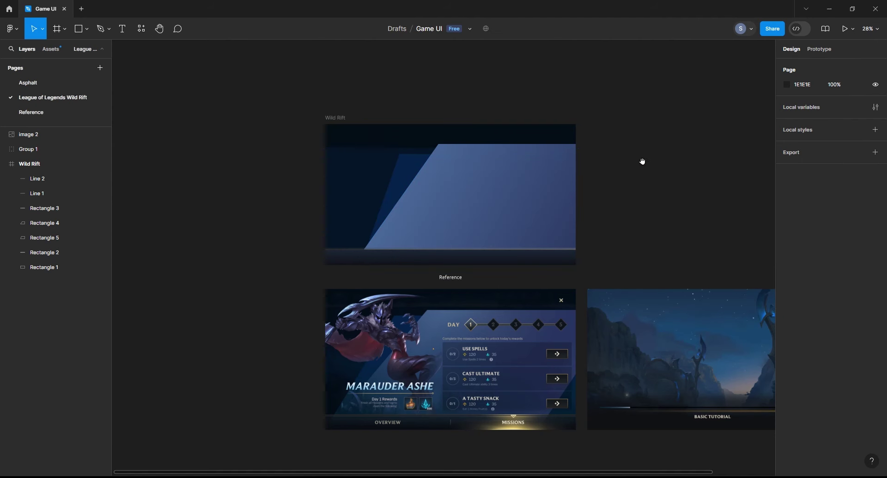
click(401, 179)
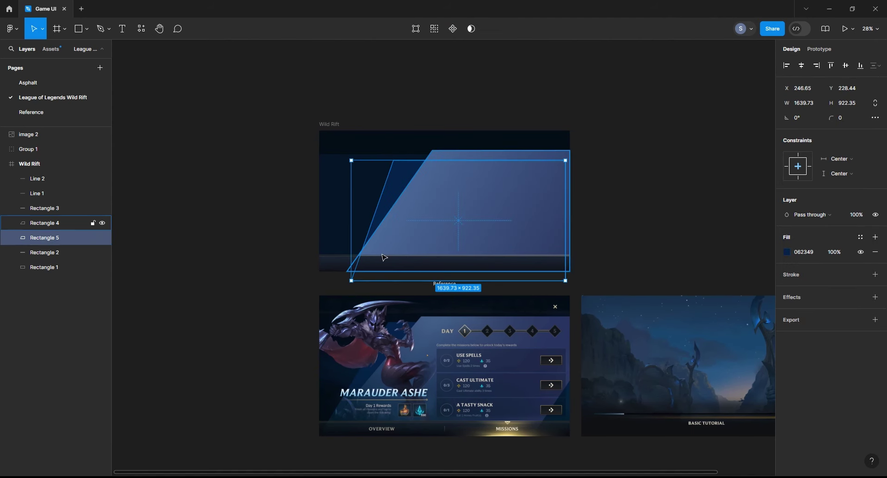
click(418, 30)
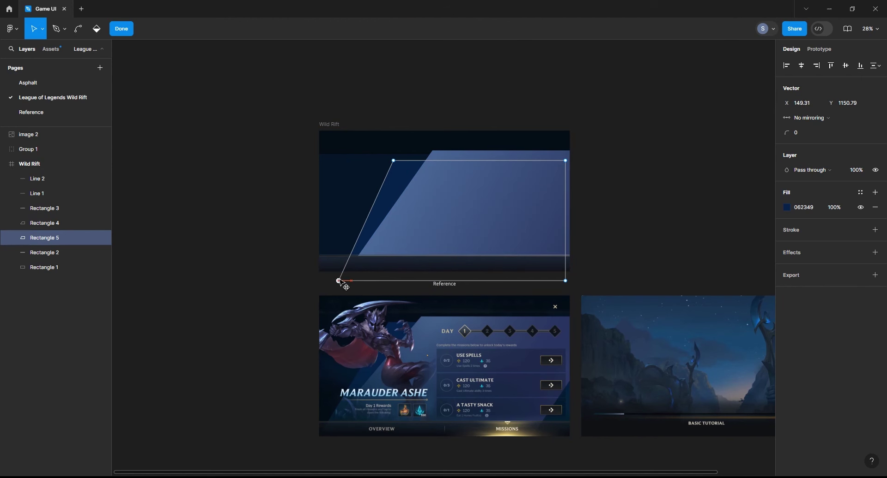
key(ctrl)
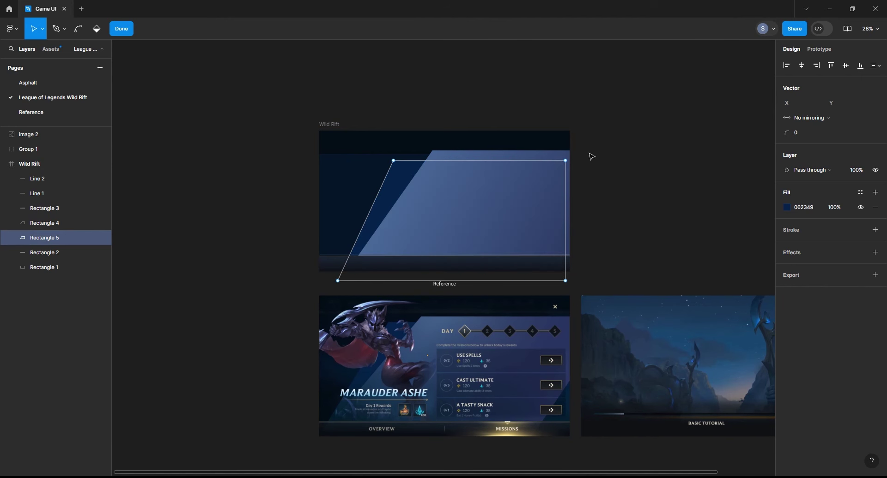
click(587, 154)
click(506, 158)
click(787, 252)
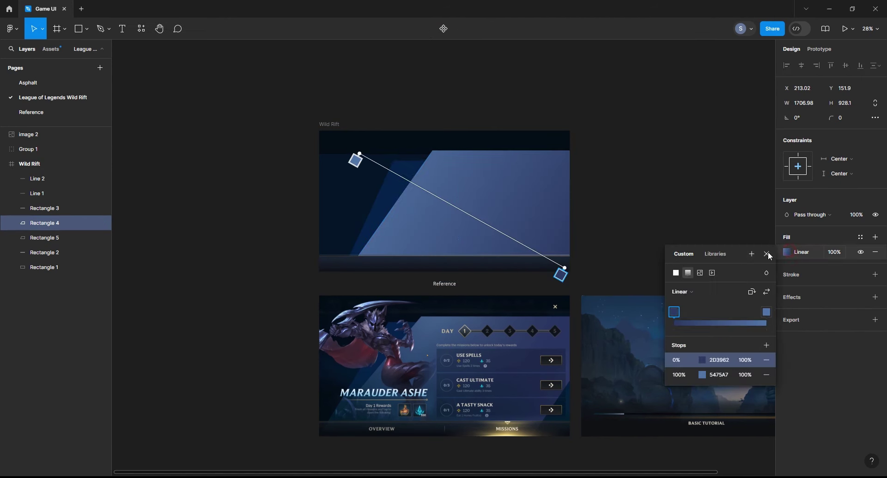
- Set the gradient's end stop to 0% opacity and angle the gradient steeply diagonal
click(765, 312)
text(0)
key(Return)
drag(560, 277, 569, 150)
drag(360, 153, 363, 258)
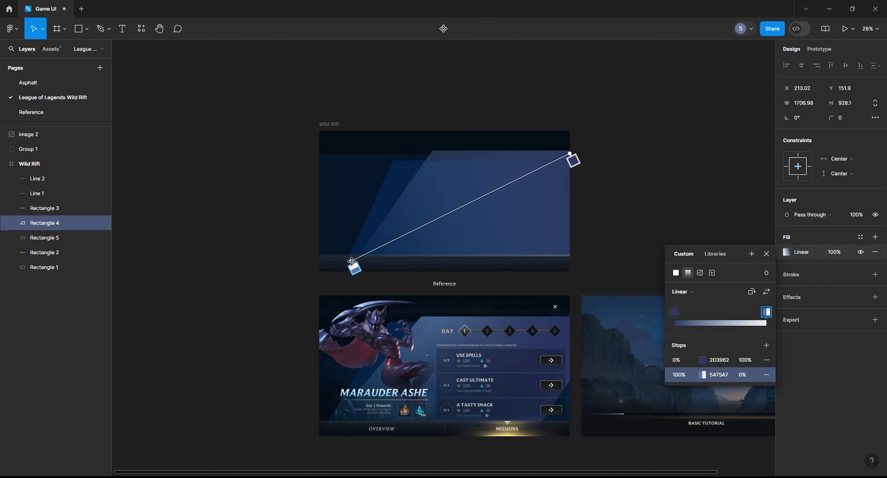
drag(569, 154, 434, 153)
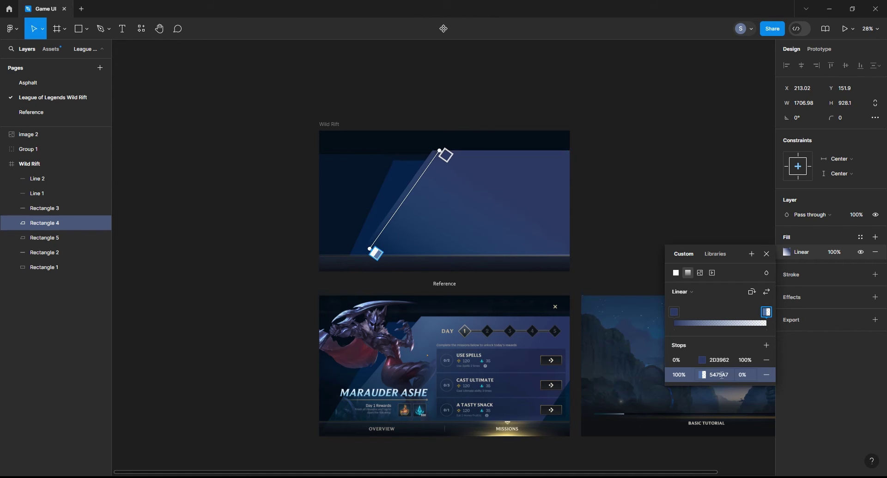
- Recolour the gradient's 0% start stop to darker blue 2B456C
key(ctrl+c)
click(684, 360)
key(ctrl+v)
click(674, 312)
drag(645, 268, 618, 302)
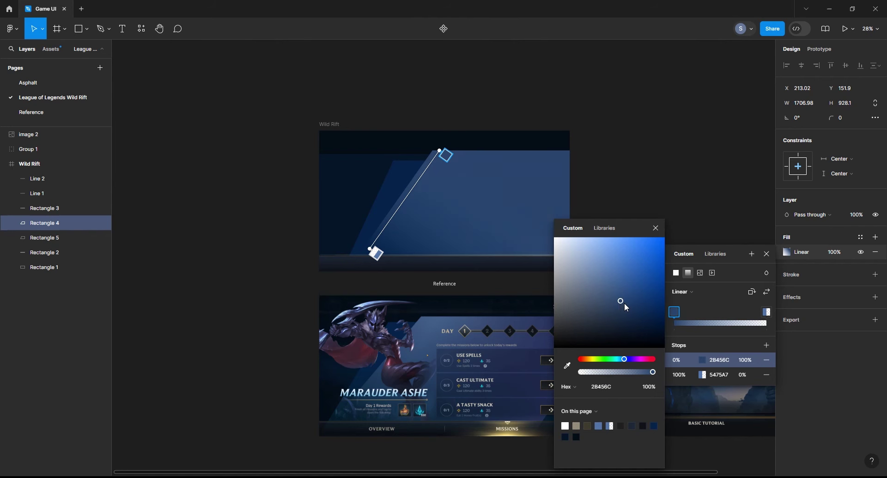
click(655, 229)
click(766, 254)
key(Escape)
scroll(504, 309, up, 3)
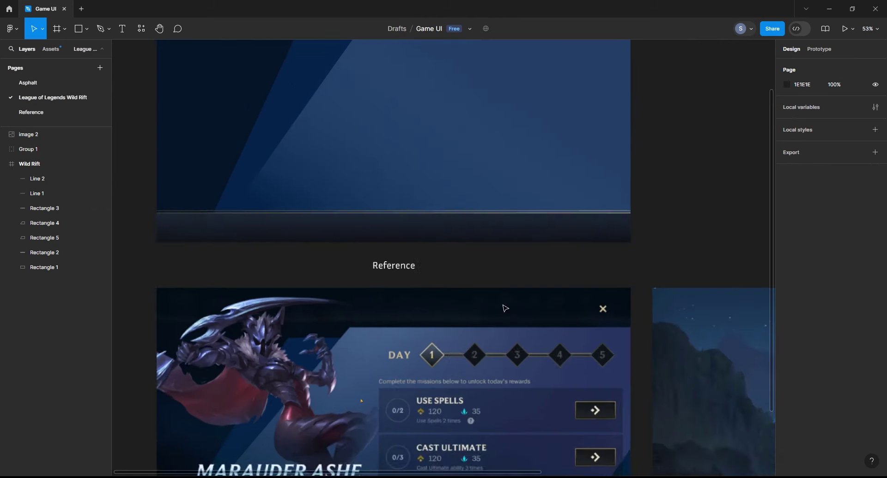
- Nudge the dark slanted panel's top-left corner slightly left and exit point editing
scroll(503, 306, down, 2)
scroll(503, 277, down, 1)
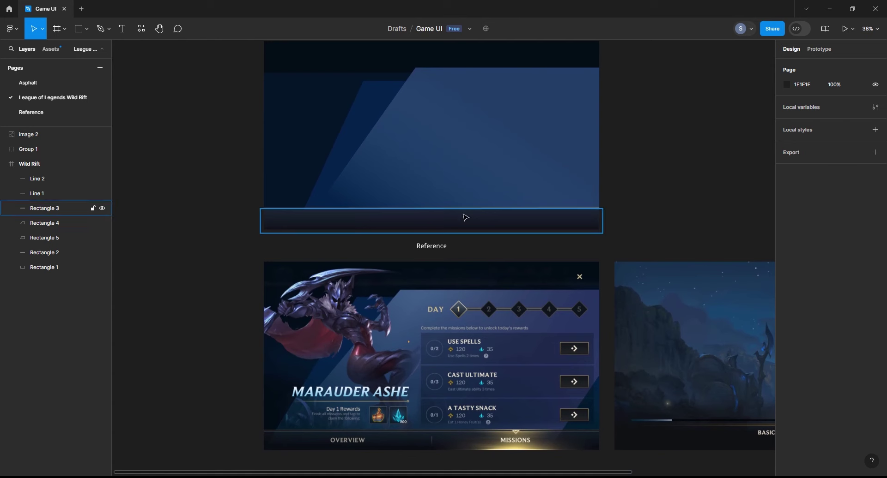
scroll(465, 217, down, 1)
click(364, 115)
double_click(365, 115)
click(295, 241)
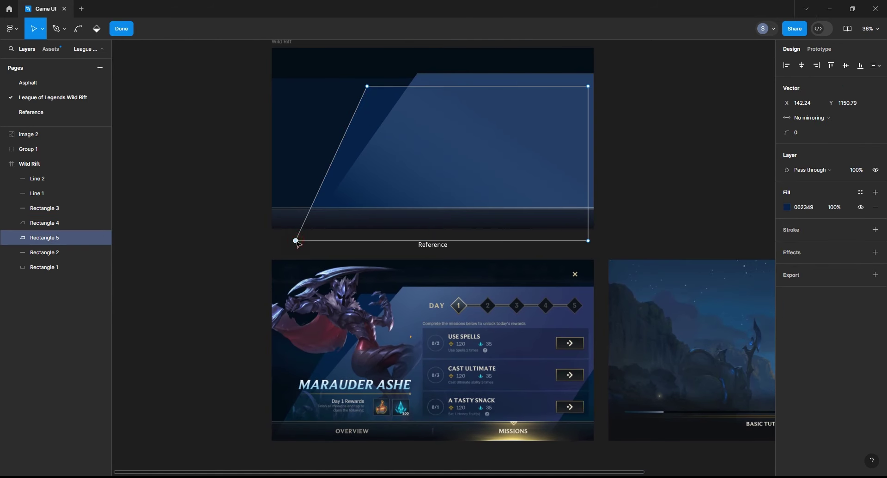
drag(366, 86, 364, 86)
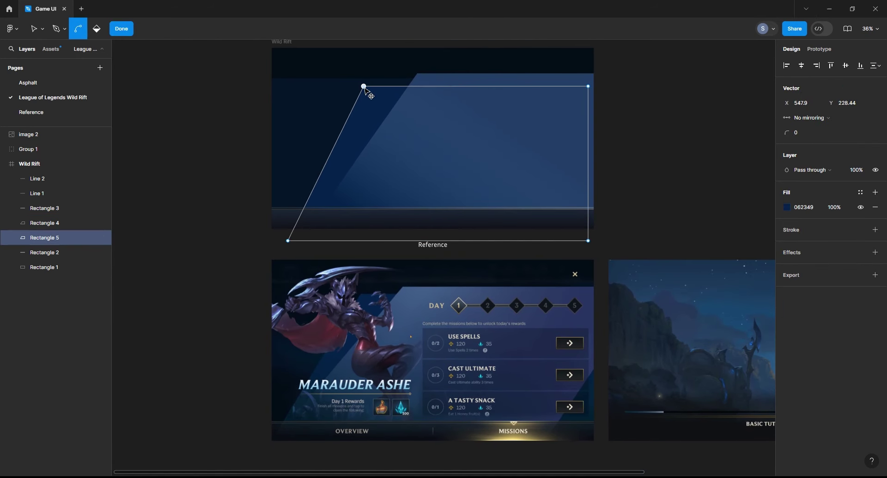
key(Escape)
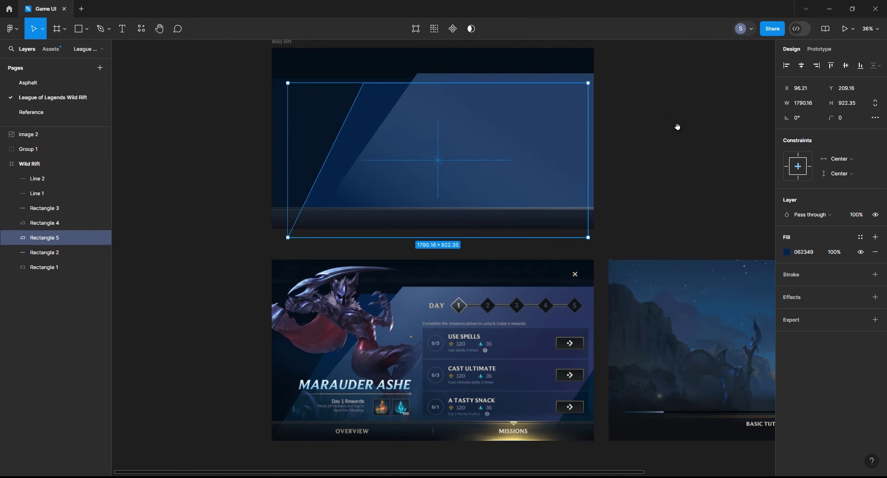
key(Escape)
ctrl+scroll(568, 271, up, 2)
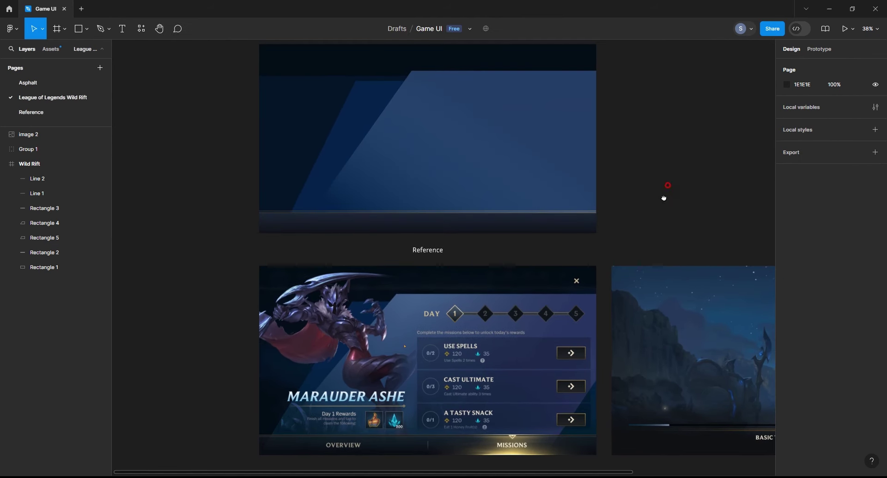
click(78, 29)
- Draw a 222C4D dark navy rectangle on the right of the Wild Rift frame
drag(425, 131, 571, 161)
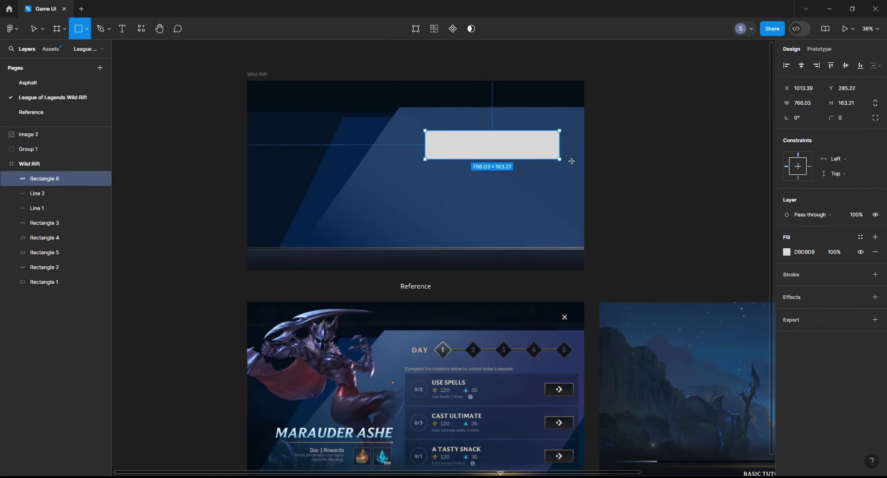
key(Escape)
click(508, 150)
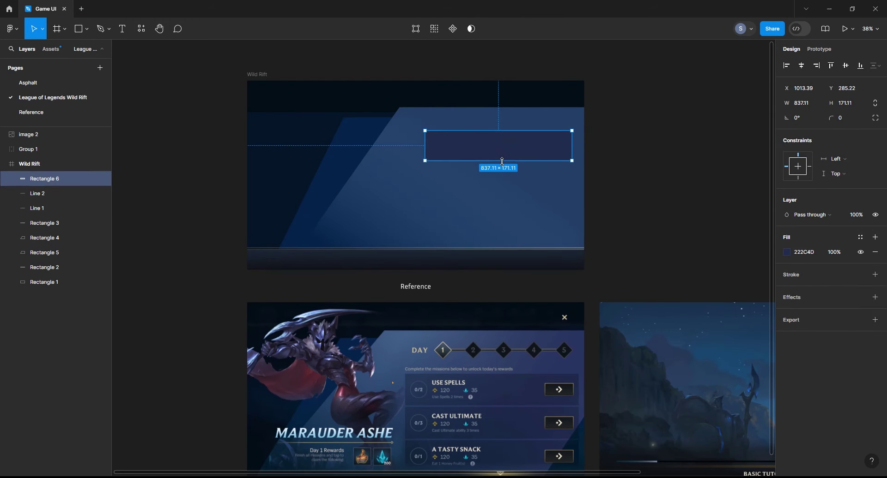
drag(508, 158, 465, 187)
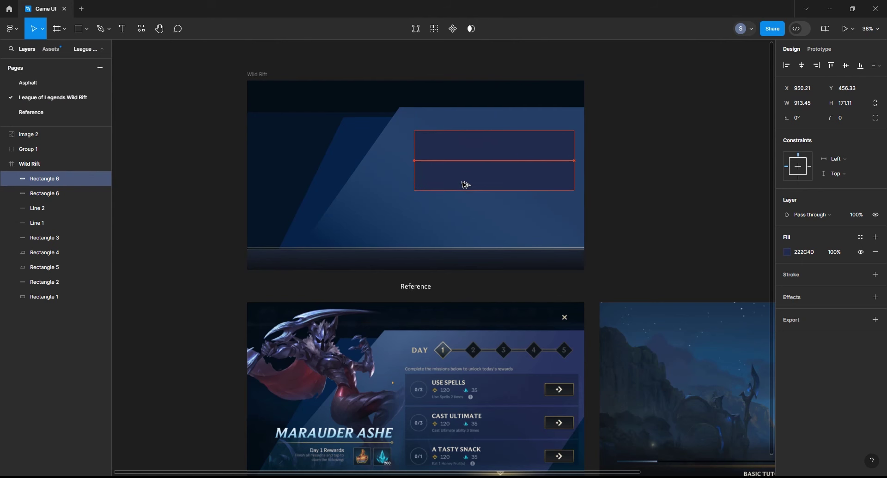
key(ctrl+z)
scroll(471, 160, up, 3)
scroll(471, 160, up, 5)
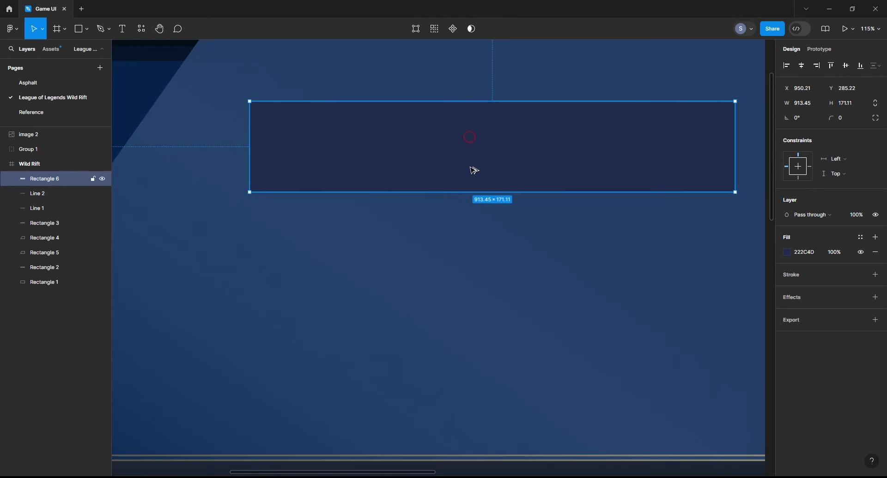
- Duplicate it into three stacked panels (Rectangles 6–8) and resize the stack
drag(472, 170, 472, 236)
key(ctrl+d)
shift+click(471, 234)
shift+click(481, 171)
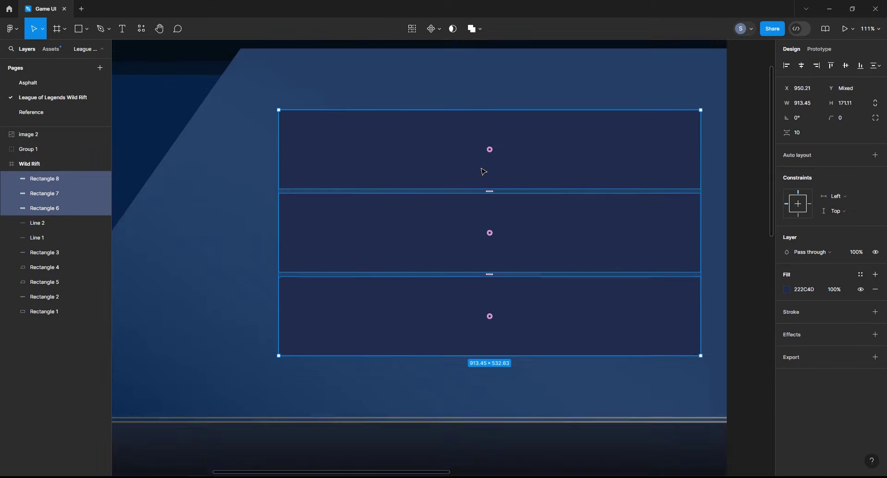
scroll(481, 171, down, 5)
scroll(491, 198, up, 4)
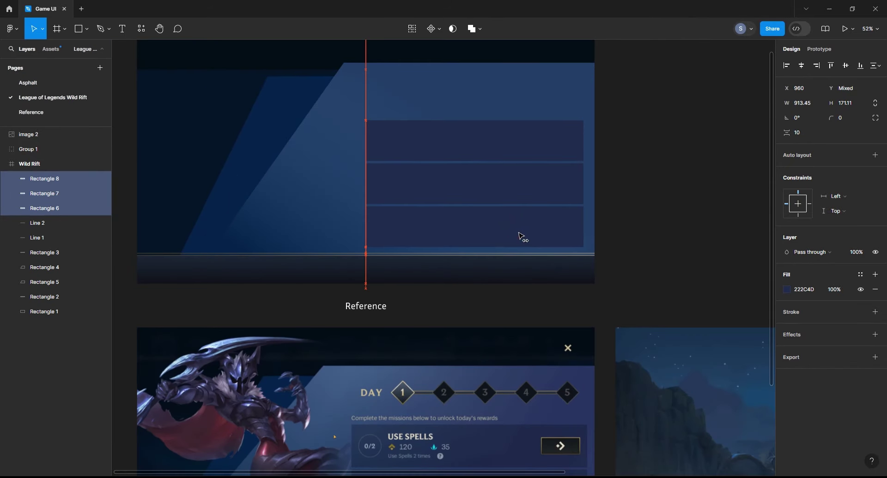
scroll(520, 236, down, 3)
drag(501, 162, 501, 152)
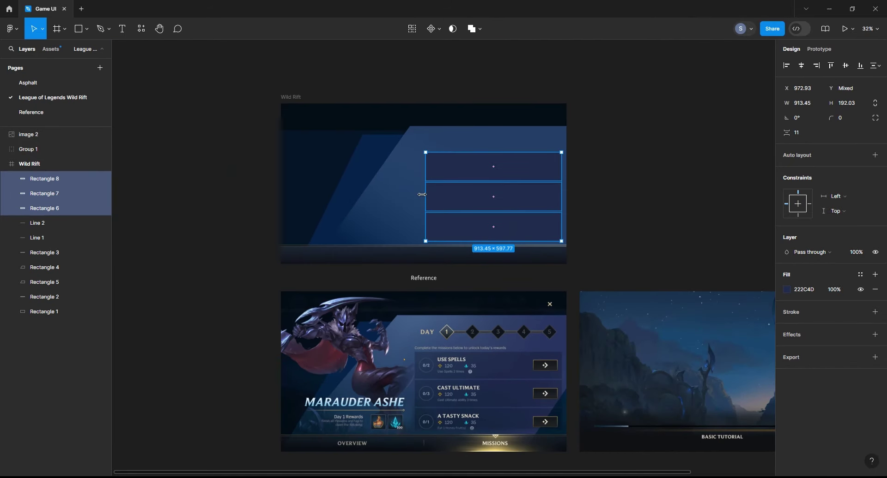
drag(422, 194, 415, 197)
drag(452, 152, 453, 160)
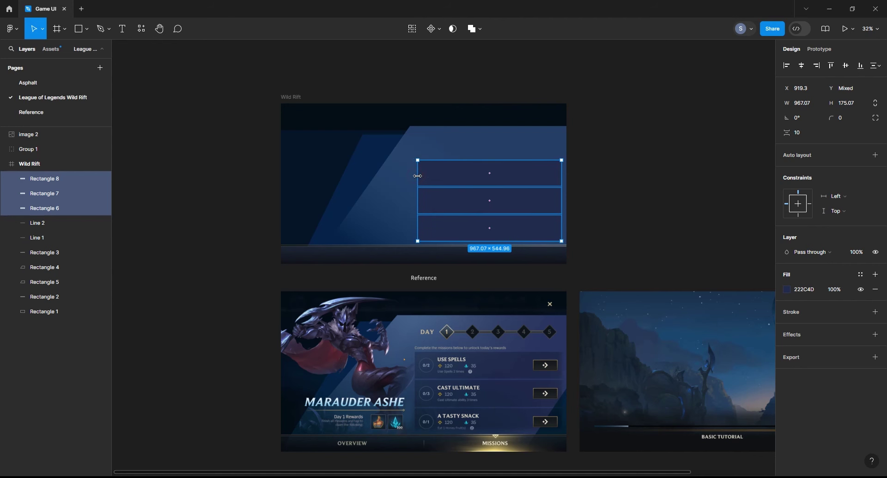
- Draw a small 99.4 × 99.4 square above the panels
click(630, 182)
click(78, 31)
drag(472, 134, 485, 150)
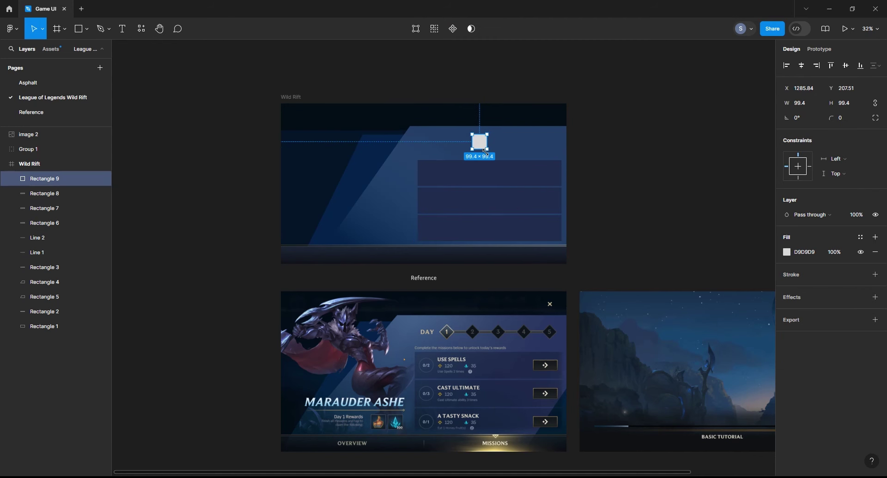
- Rotate the square 45° into a smaller diamond and duplicate it into a row of five
drag(480, 134, 479, 137)
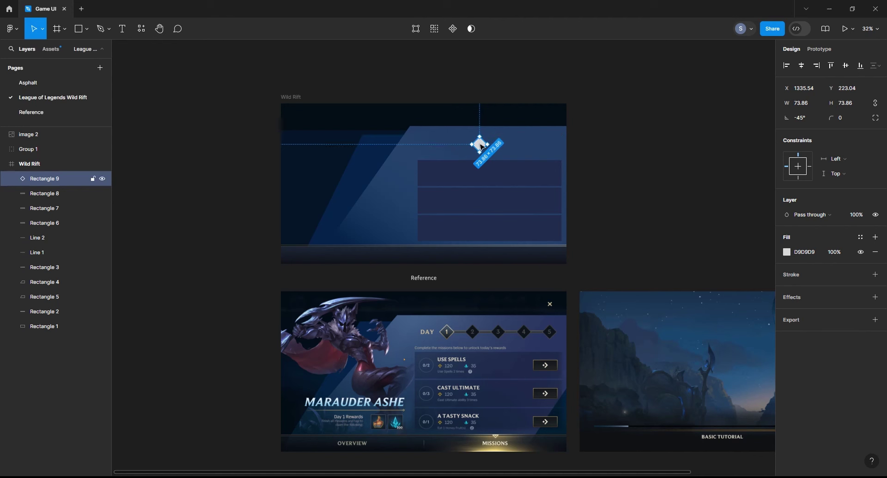
drag(545, 146, 536, 147)
key(ctrl+d)
key(ctrl+d)
key(ctrl+d)
shift+click(470, 144)
shift+click(496, 144)
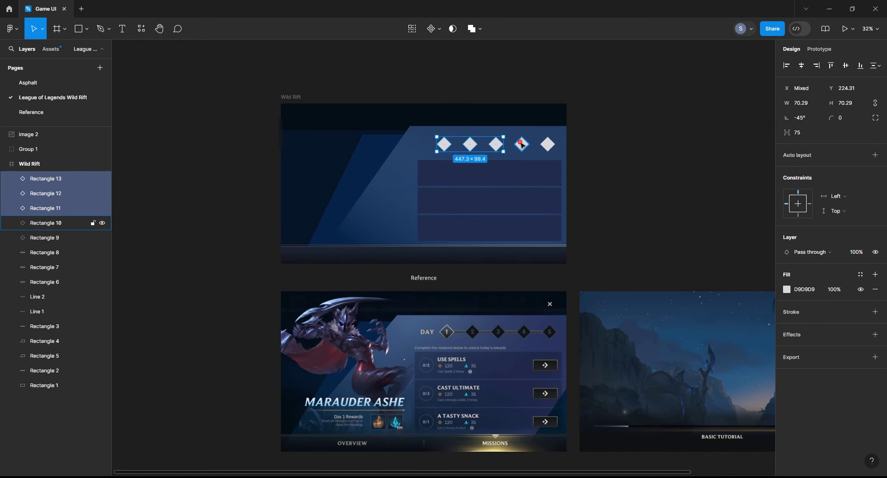
shift+click(522, 144)
shift+click(547, 145)
- Fill all five diamonds with 0F151B sampled from the reference
key(i)
click(529, 329)
scroll(530, 329, up, 5)
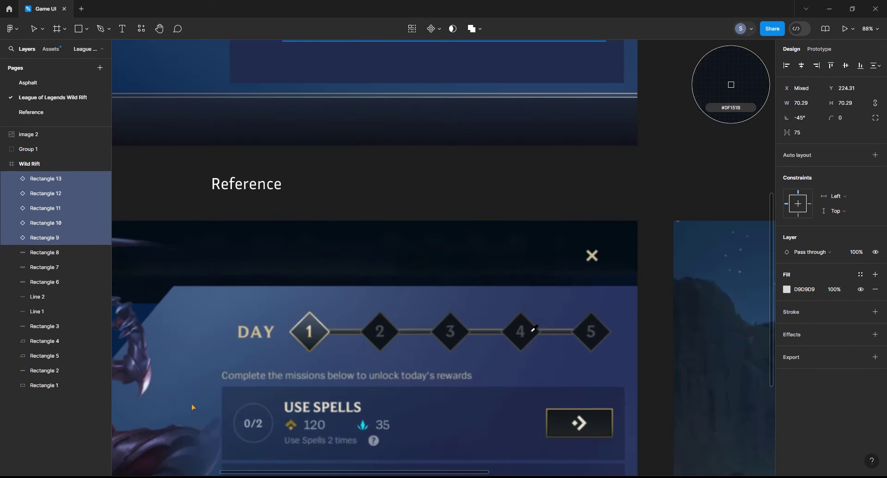
scroll(519, 317, down, 4)
- Add a 3 px 3A3B3A stroke to the diamonds, sampled from the reference border
click(875, 312)
click(786, 327)
click(677, 365)
scroll(467, 346, up, 5)
click(455, 321)
scroll(454, 320, down, 5)
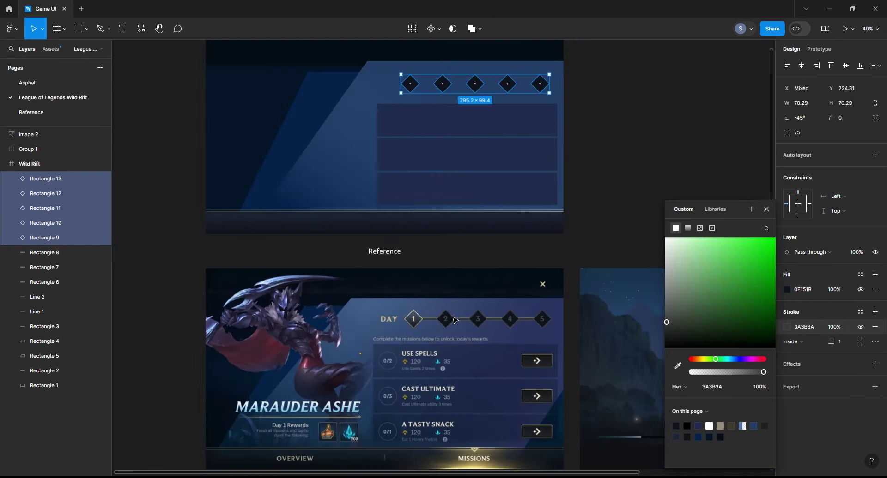
scroll(488, 114, up, 5)
text(3)
key(Return)
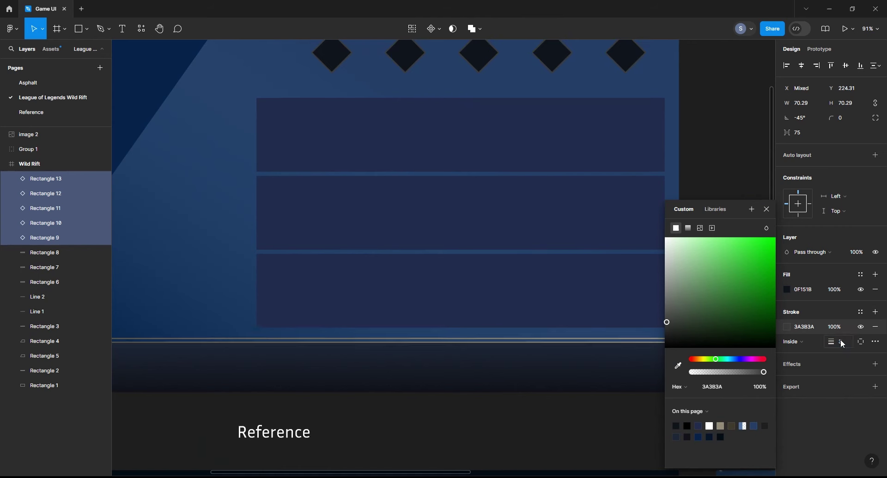
scroll(725, 171, down, 5)
key(Escape)
click(518, 109)
scroll(616, 375, up, 8)
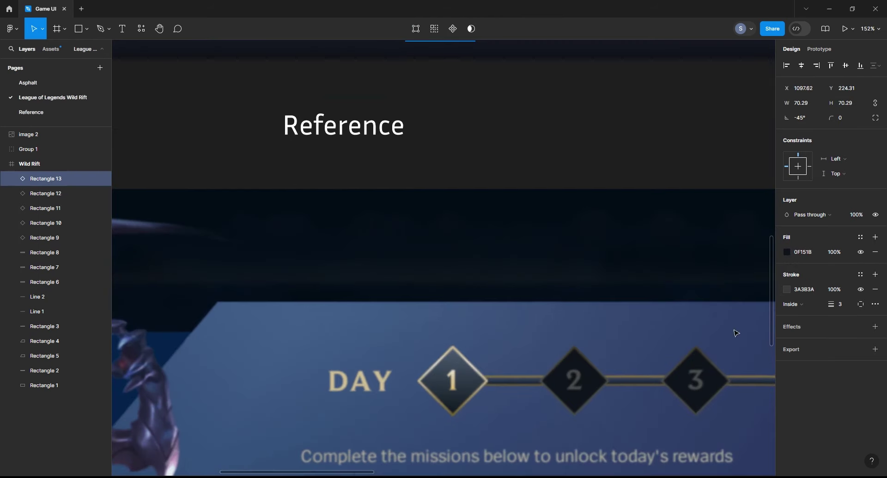
- Give the first diamond's outline a vertical linear gold gradient from BEB390 to 5E5735
click(789, 290)
click(687, 228)
click(702, 316)
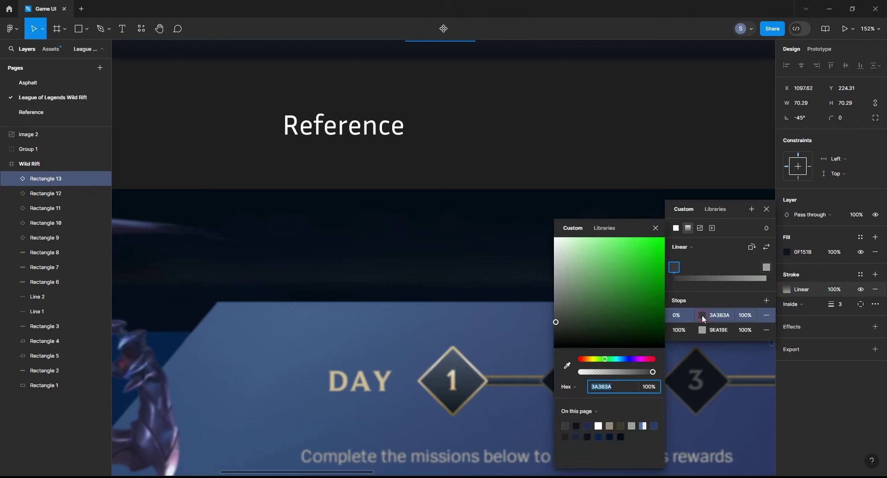
click(567, 366)
click(455, 347)
click(704, 328)
click(566, 366)
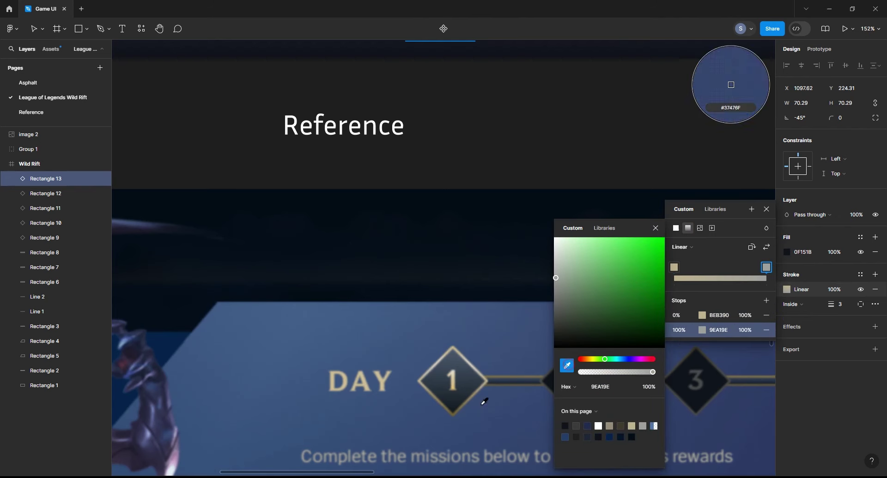
click(459, 409)
key(shift+2)
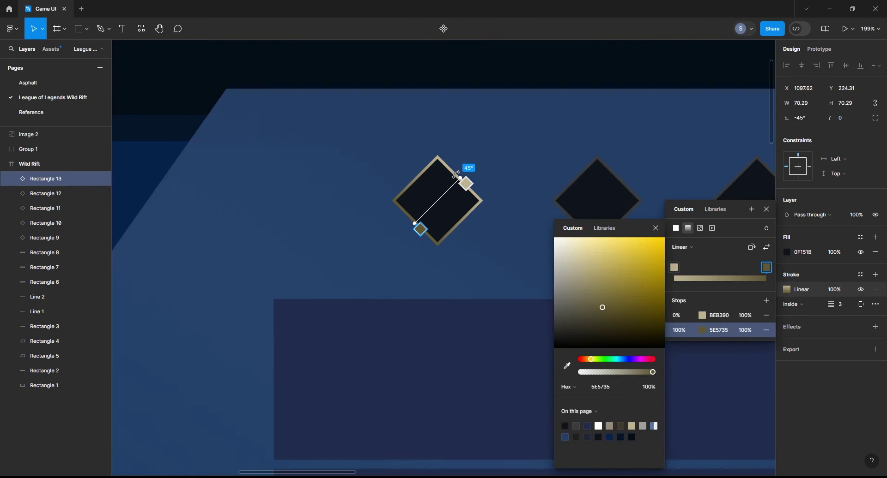
drag(437, 158, 436, 167)
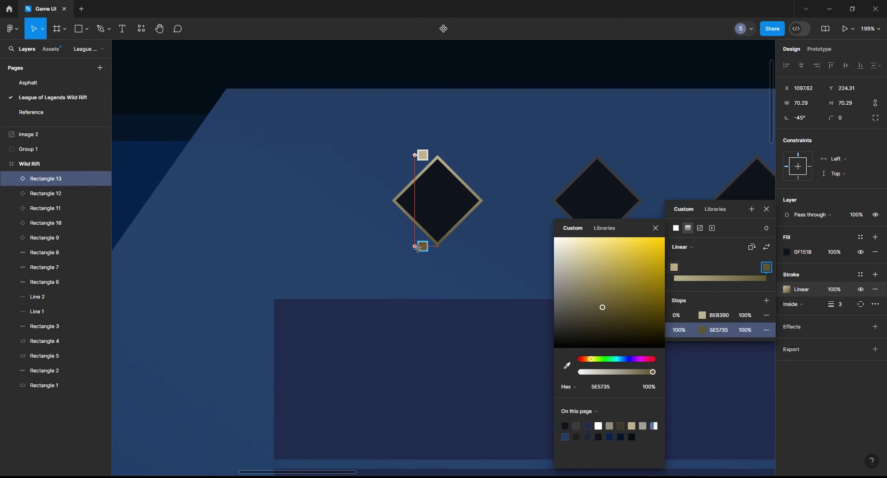
scroll(434, 222, down, 5)
click(441, 215)
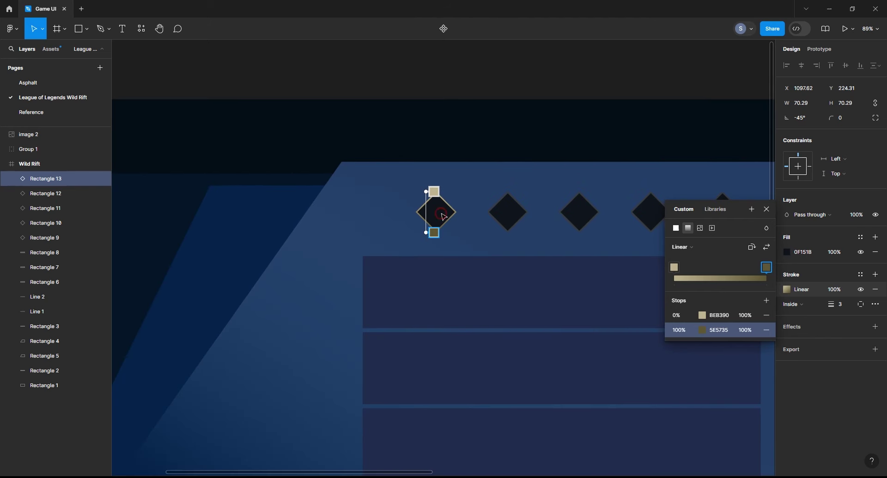
key(Escape)
drag(513, 376, 523, 124)
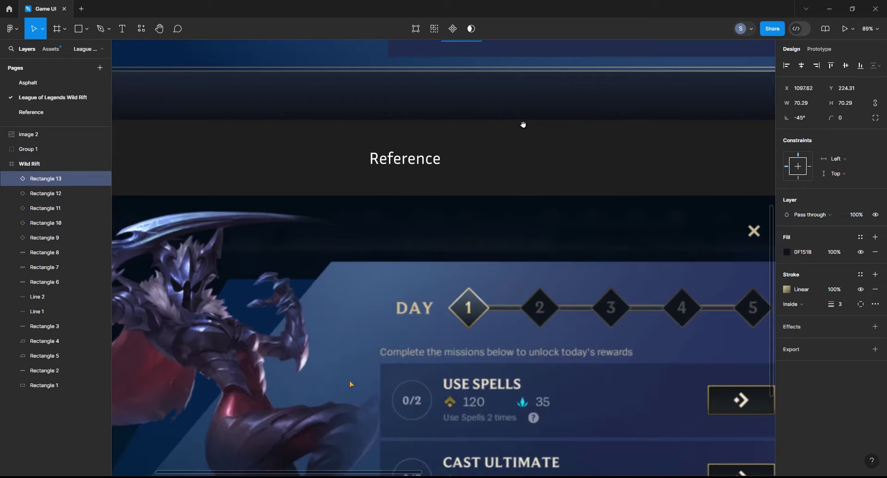
scroll(488, 285, up, 3)
- Fill the first diamond with a linear gradient from 445264 to 1A232A
click(786, 252)
click(687, 228)
click(702, 315)
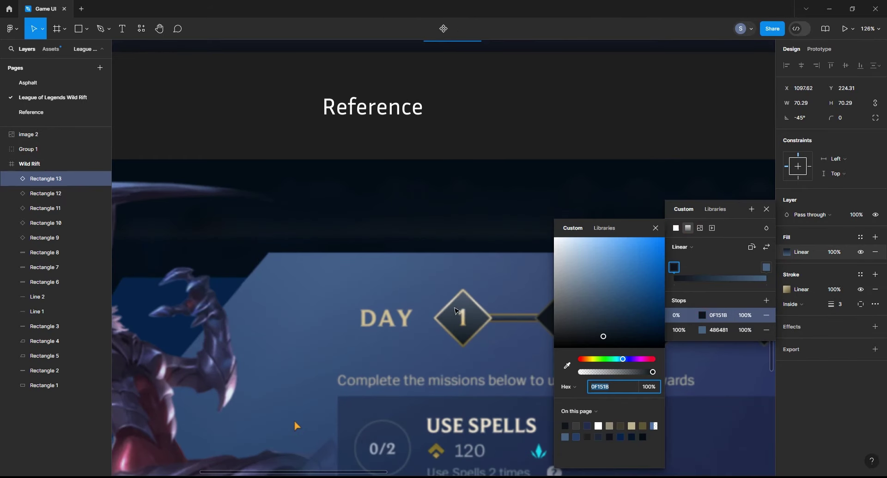
click(567, 365)
click(740, 29)
click(683, 330)
click(567, 366)
click(730, 84)
click(656, 228)
key(Escape)
scroll(563, 304, down, 5)
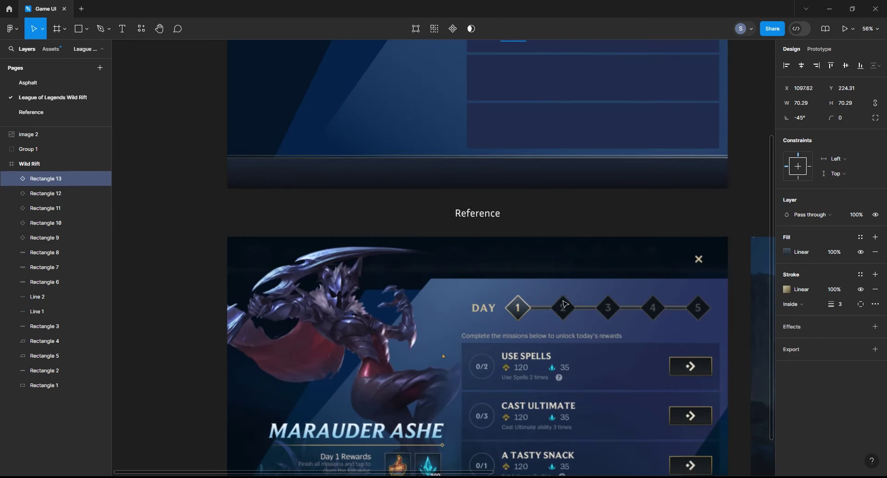
scroll(563, 303, up, 3)
scroll(514, 155, up, 5)
- Rotate and extend the diamond's fill gradient so it runs vertically top to bottom
click(786, 252)
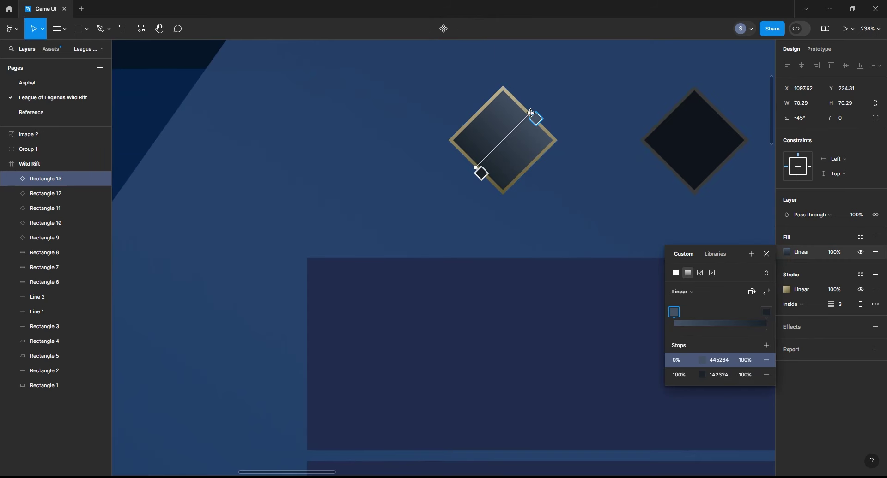
drag(530, 113, 503, 86)
drag(475, 169, 481, 196)
scroll(439, 189, down, 5)
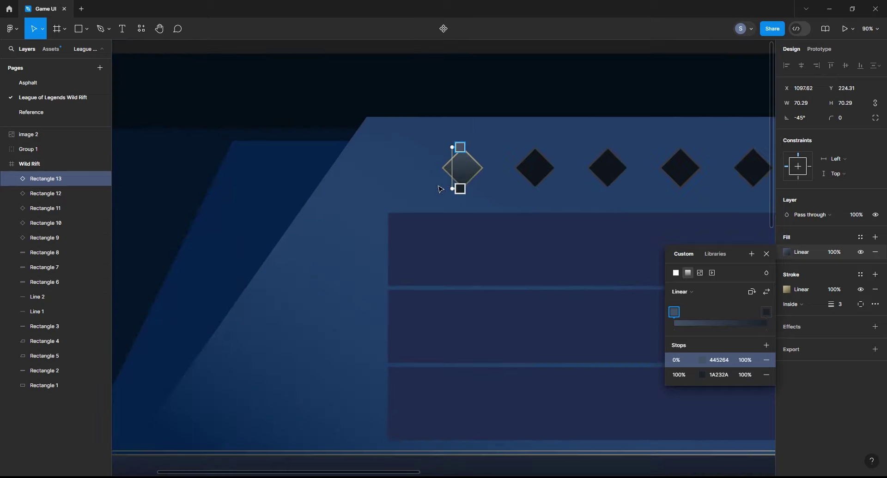
scroll(443, 185, down, 6)
click(614, 205)
scroll(500, 275, up, 3)
scroll(501, 272, up, 2)
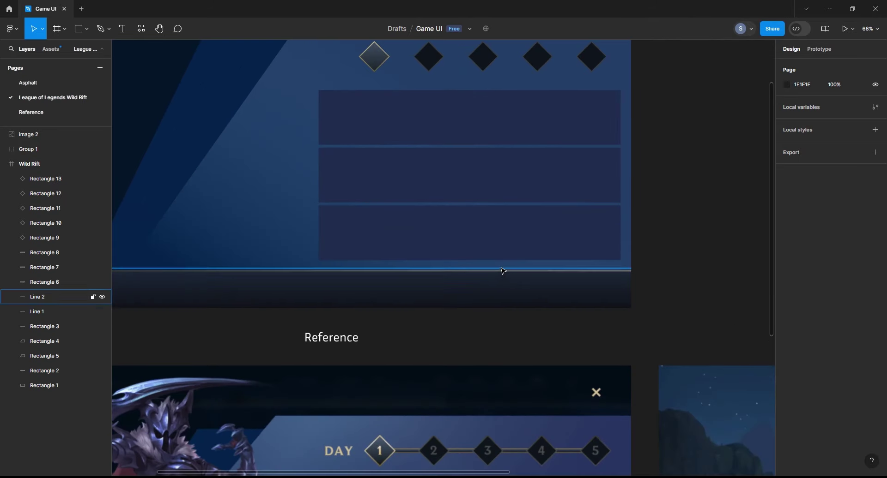
scroll(491, 134, up, 3)
- Draw a thin rectangle bar across the diamond row, centred through their middles
key(r)
drag(366, 106, 629, 111)
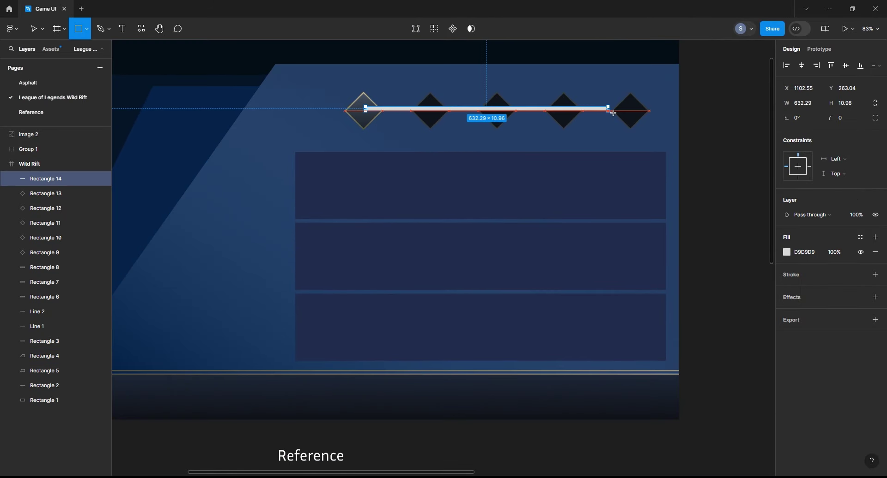
scroll(577, 113, up, 2)
scroll(577, 113, up, 3)
drag(584, 107, 576, 114)
scroll(600, 111, down, 4)
- Restack the five diamonds above the connecting bar and make the bar thinner
click(642, 103)
shift+click(564, 112)
shift+click(483, 111)
shift+click(404, 112)
shift+click(324, 112)
key(Delete)
key(ctrl+z)
key(ctrl+z)
key(ctrl+z)
key(ctrl+z)
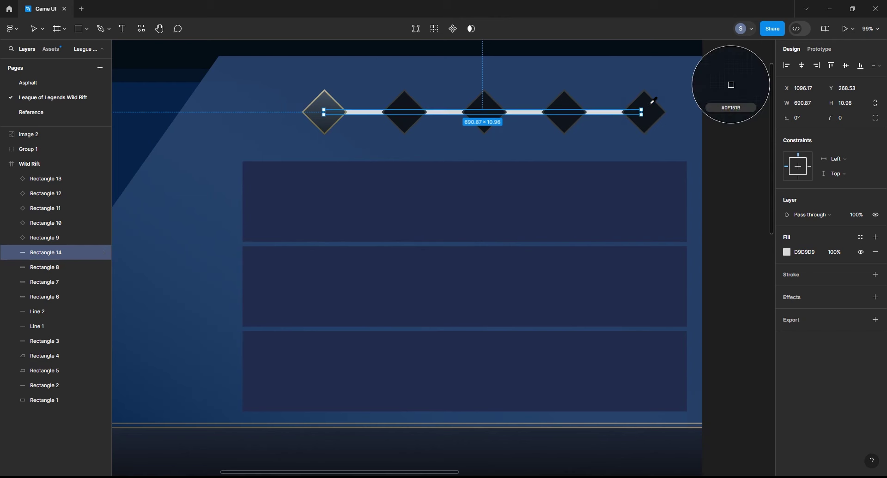
scroll(554, 113, up, 5)
scroll(554, 113, up, 3)
drag(501, 117, 501, 121)
- Add a 9A906E gold outline to the bar, sampled from the diamond border
click(875, 274)
scroll(607, 247, down, 2)
click(786, 290)
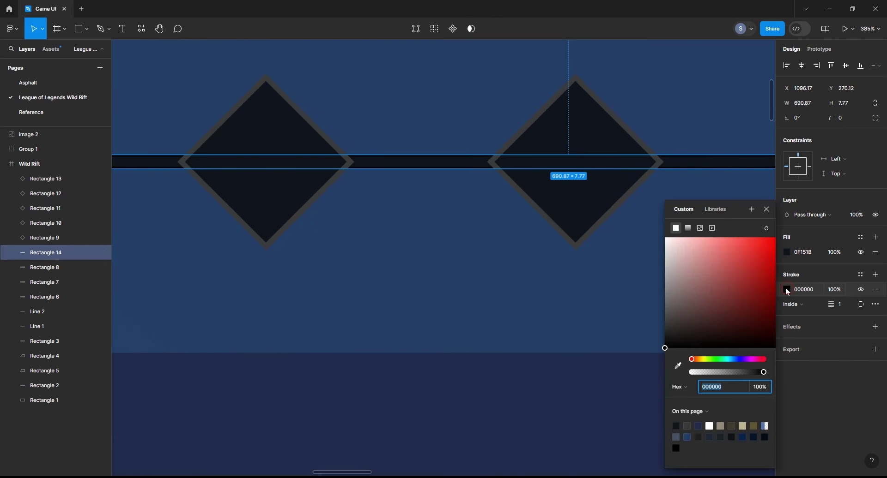
click(677, 366)
click(556, 109)
scroll(556, 109, down, 3)
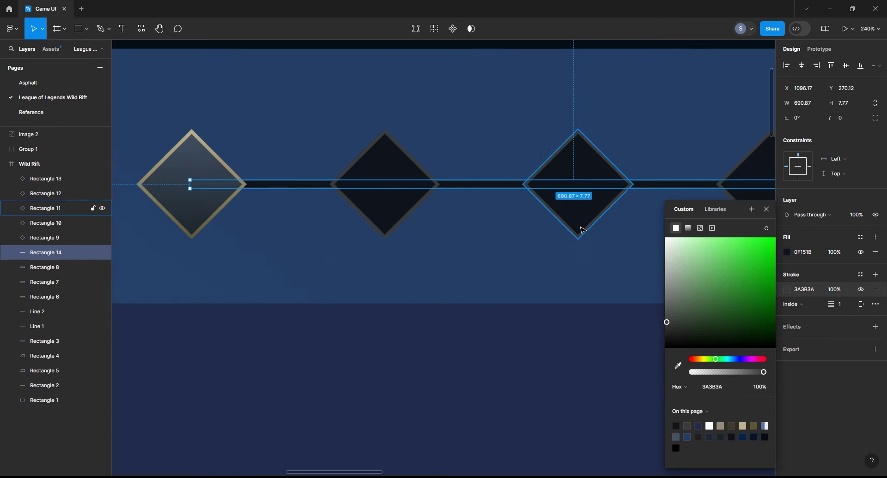
scroll(564, 253, up, 2)
scroll(554, 176, up, 2)
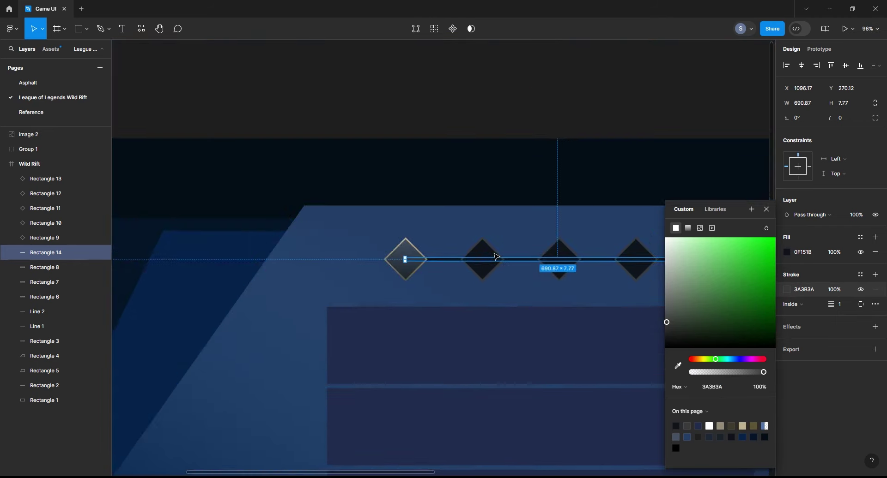
click(677, 365)
click(241, 256)
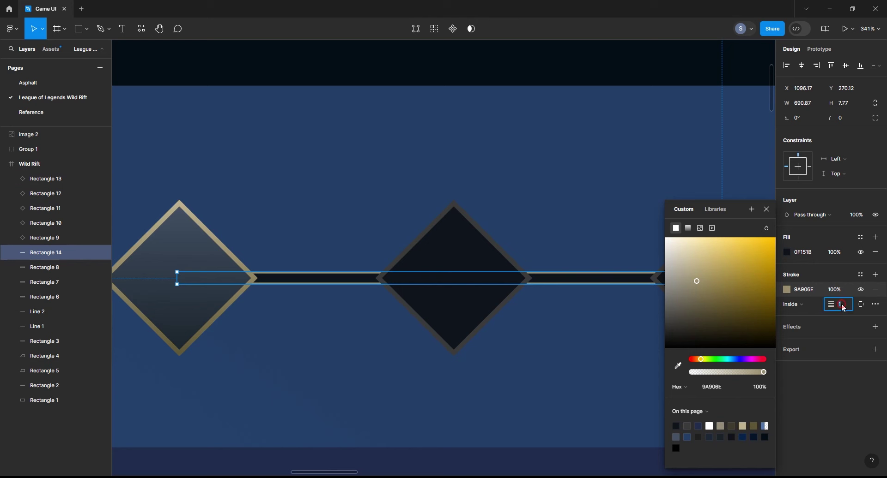
- Set the bar's outline weight to 1.5
text(2)
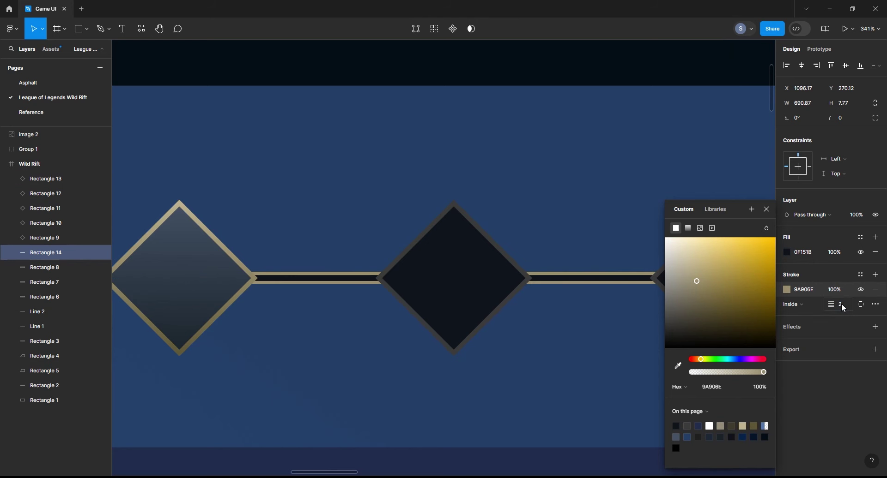
text(.5)
key(Return)
scroll(540, 283, down, 5)
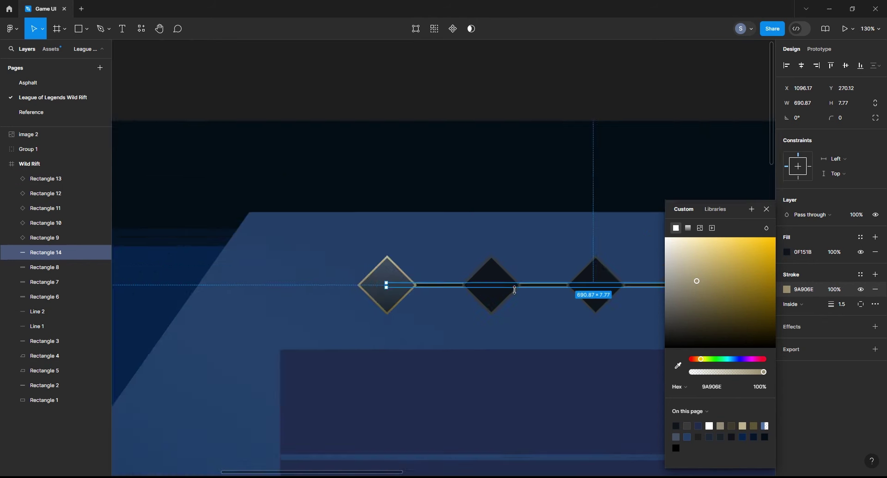
scroll(540, 283, down, 3)
scroll(540, 283, up, 3)
click(727, 110)
scroll(699, 127, up, 2)
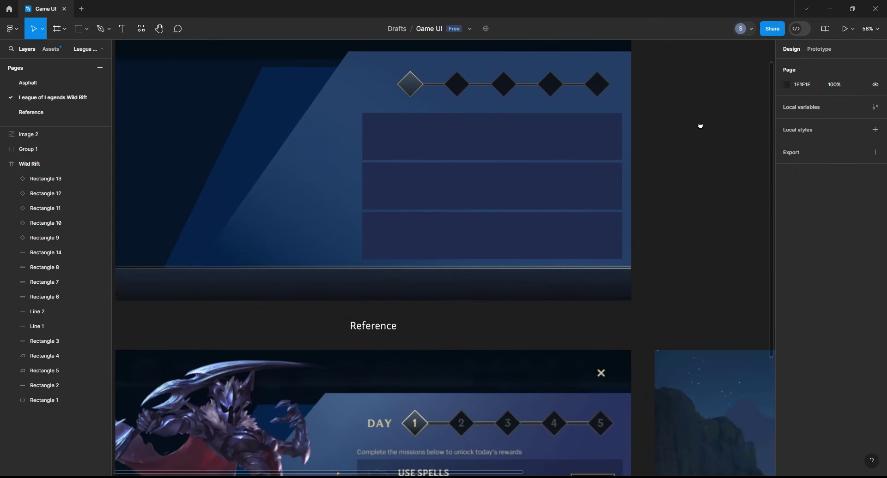
- Create a '1' text layer in bold Inria Serif
click(524, 97)
key(Escape)
click(122, 29)
click(691, 177)
text(1)
click(794, 193)
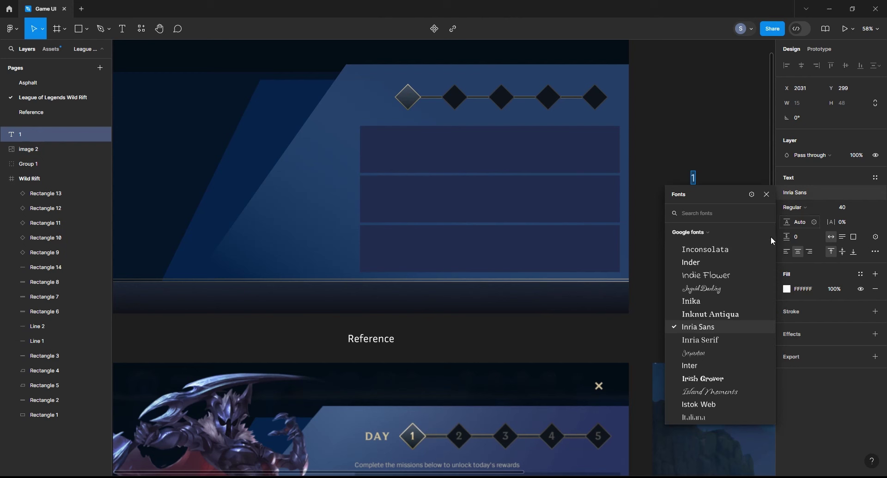
click(671, 298)
click(813, 207)
click(809, 223)
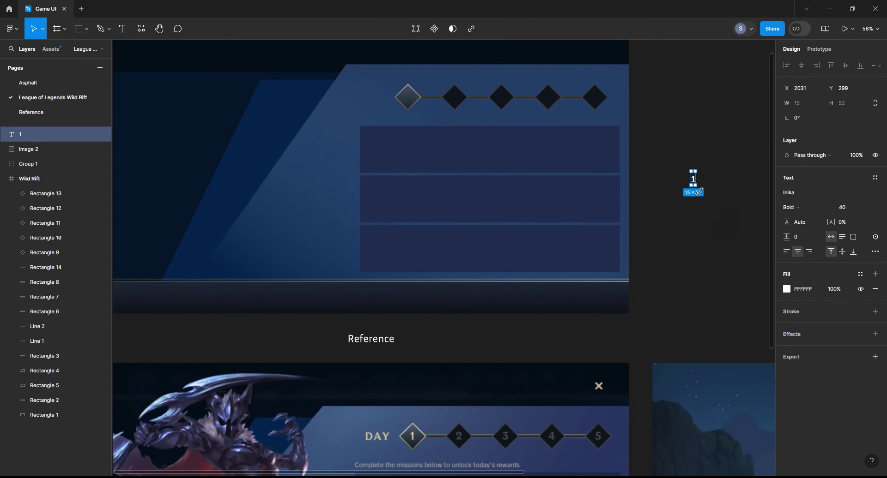
click(795, 192)
click(703, 366)
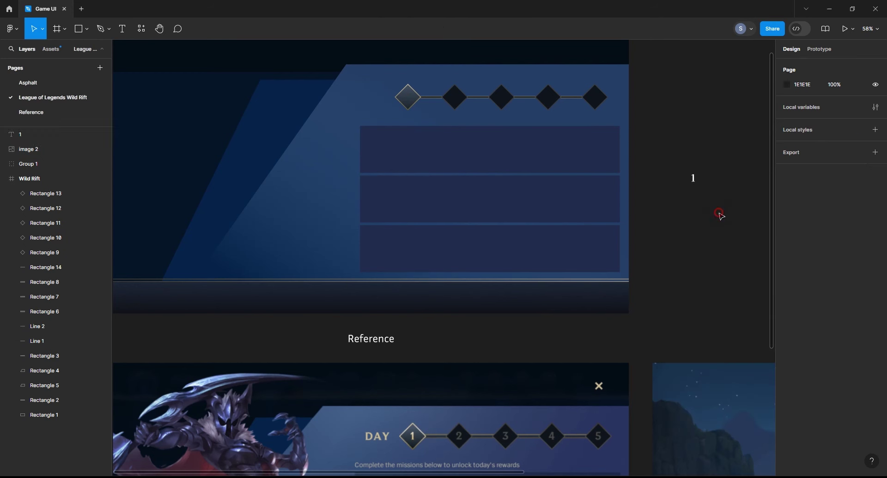
- Place the 1 in the first diamond and duplicate it across the other diamonds
mouse_move(691, 178)
mouse_down()
mouse_move(409, 94)
mouse_move(415, 111)
mouse_up()
scroll(409, 95, up, 5)
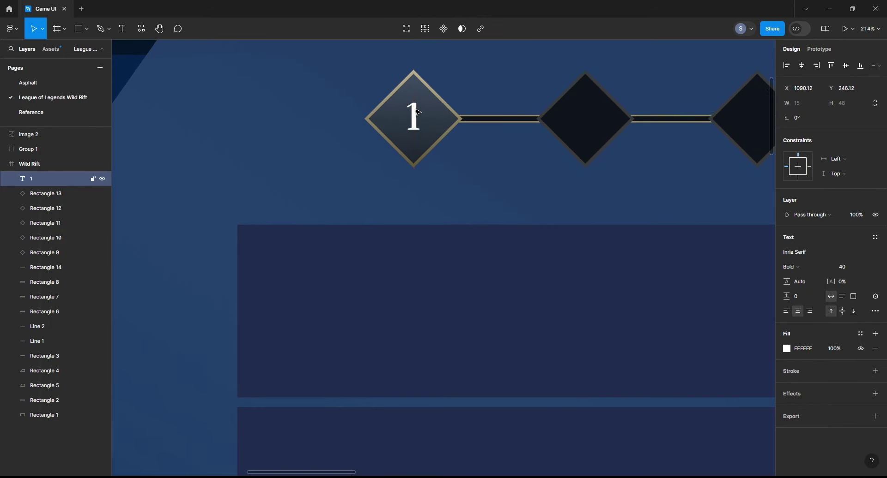
scroll(415, 111, down, 5)
scroll(415, 111, up, 1)
drag(414, 110, 456, 115)
key(ctrl+d)
key(ctrl+d)
key(ctrl+d)
- Renumber the copies in diamonds two to five as 2, 3, 4 and 5
click(455, 110)
key(Return)
text(2)
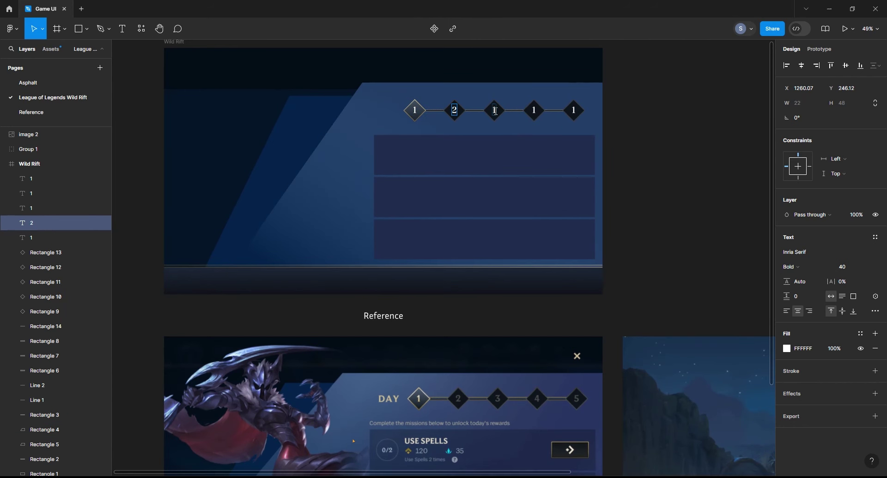
double_click(495, 111)
text(3)
double_click(534, 110)
double_click(575, 111)
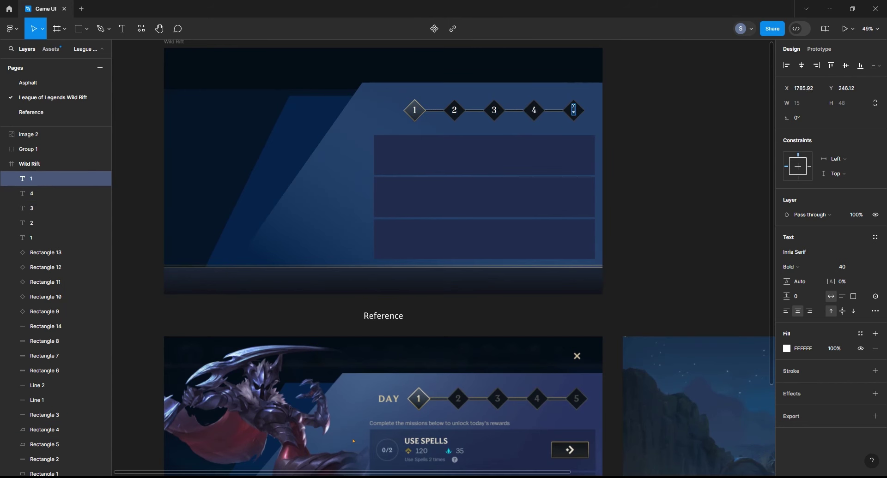
text(5)
click(661, 137)
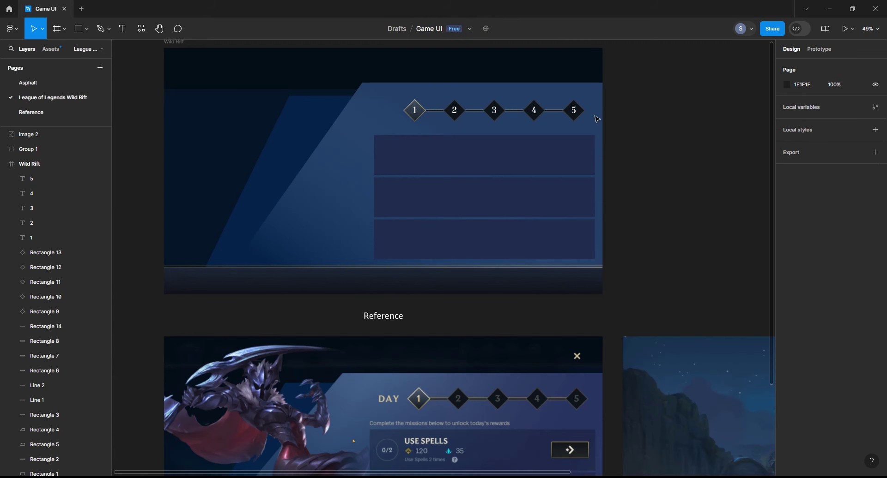
- Select the number 1 and switch its fill to a linear gradient
click(575, 111)
shift+click(533, 110)
shift+click(493, 110)
shift+click(454, 110)
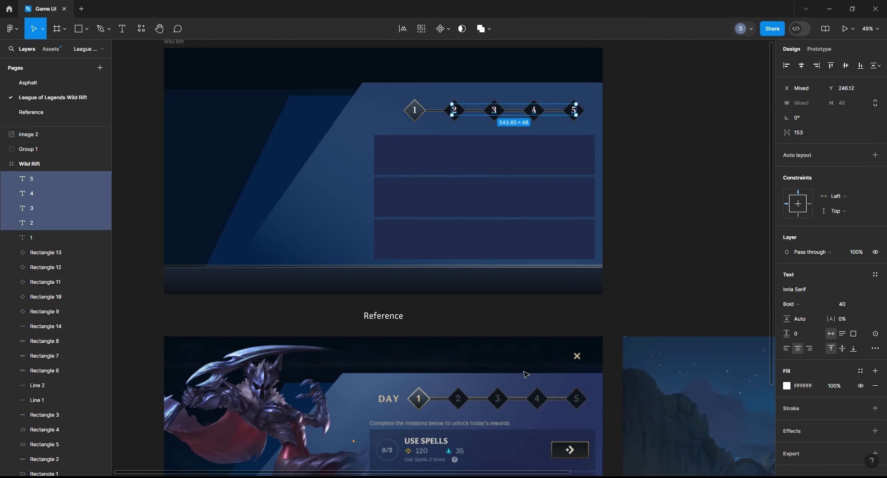
scroll(463, 399, down, 2)
scroll(462, 398, up, 5)
scroll(436, 240, down, 8)
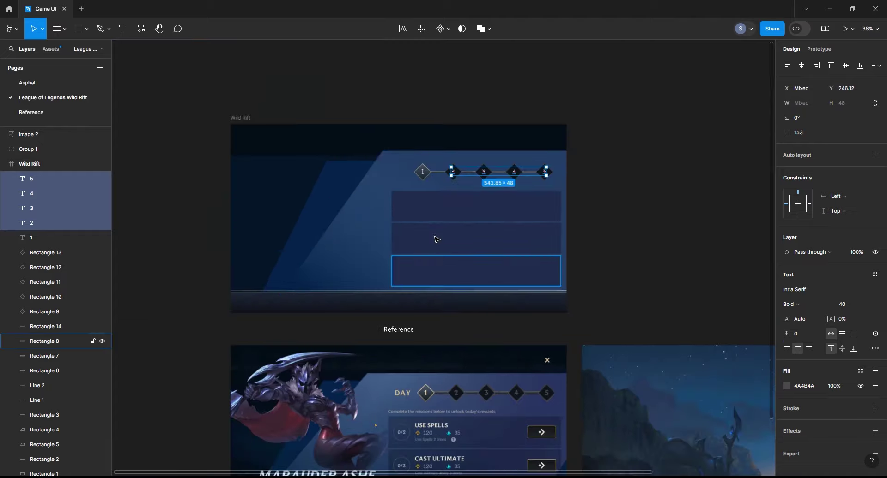
key(Tab)
scroll(432, 209, up, 3)
click(787, 348)
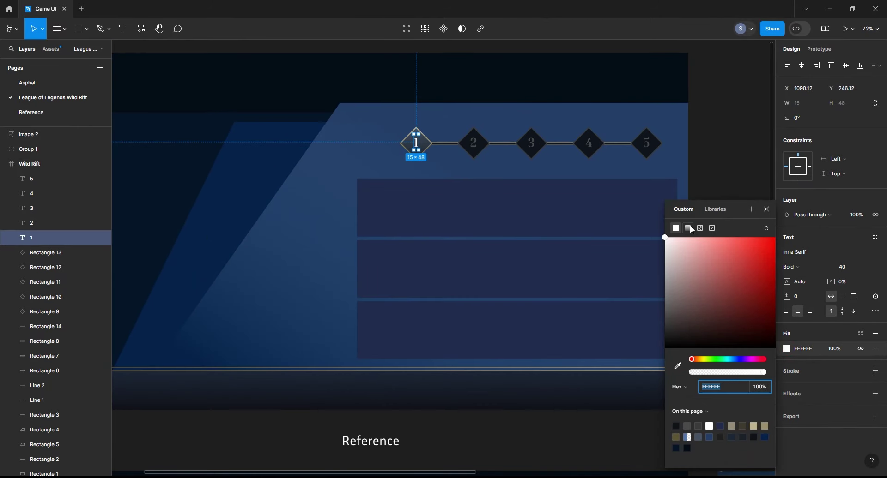
click(688, 228)
click(701, 315)
click(567, 366)
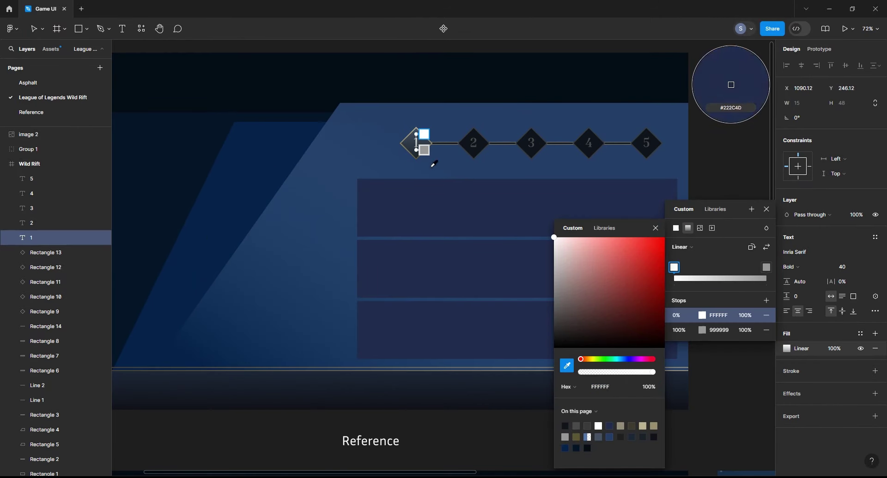
- Sample gold tones BAAF8C and 655D3B for the 1's two gradient stops
scroll(420, 148, up, 2)
scroll(416, 125, up, 3)
scroll(416, 125, up, 2)
click(417, 118)
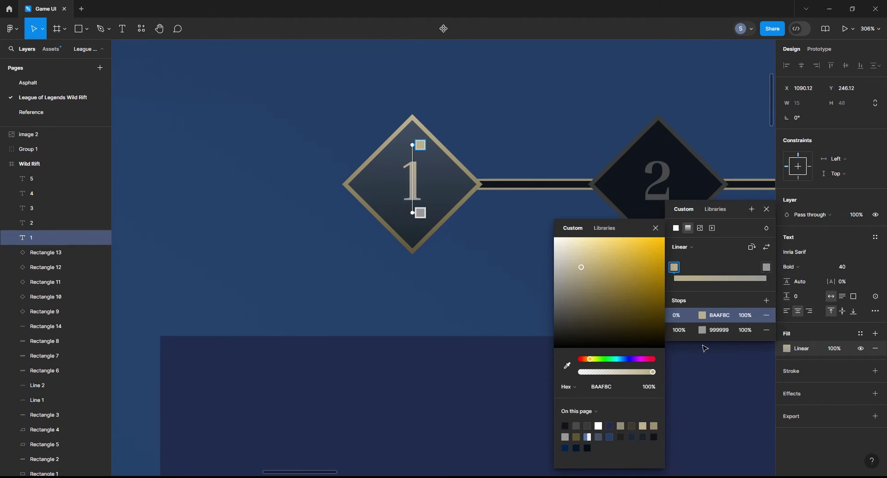
click(706, 332)
click(567, 366)
click(418, 242)
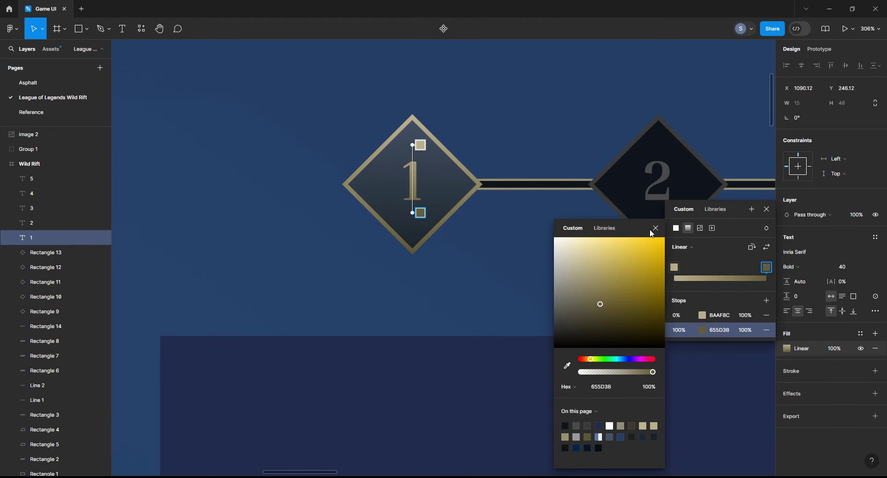
click(656, 228)
click(766, 209)
scroll(483, 209, down, 7)
scroll(483, 208, down, 2)
scroll(670, 293, down, 2)
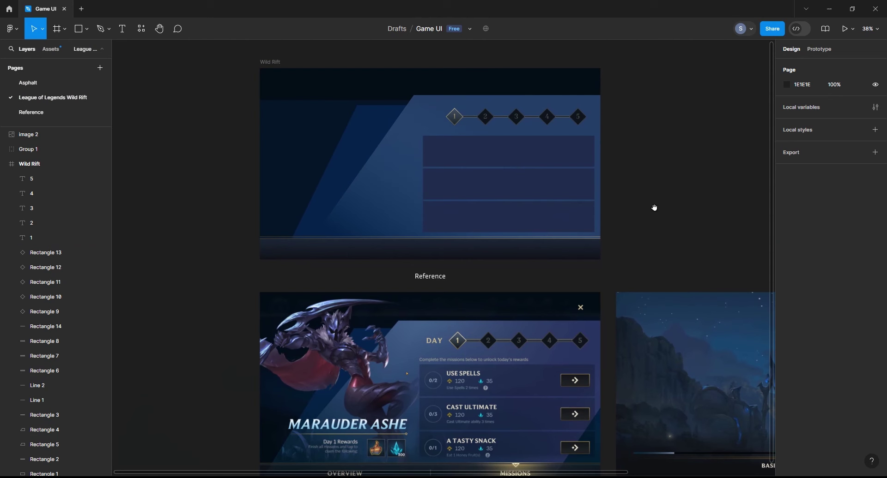
- Place a gold DAY label left of the diamonds, aligned with them
drag(458, 121, 436, 121)
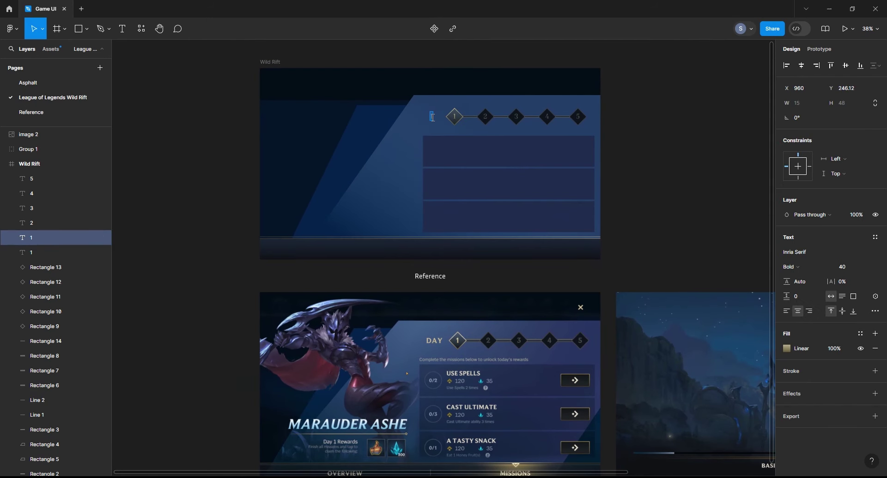
scroll(434, 121, up, 6)
drag(434, 121, 442, 125)
scroll(443, 126, down, 5)
click(600, 162)
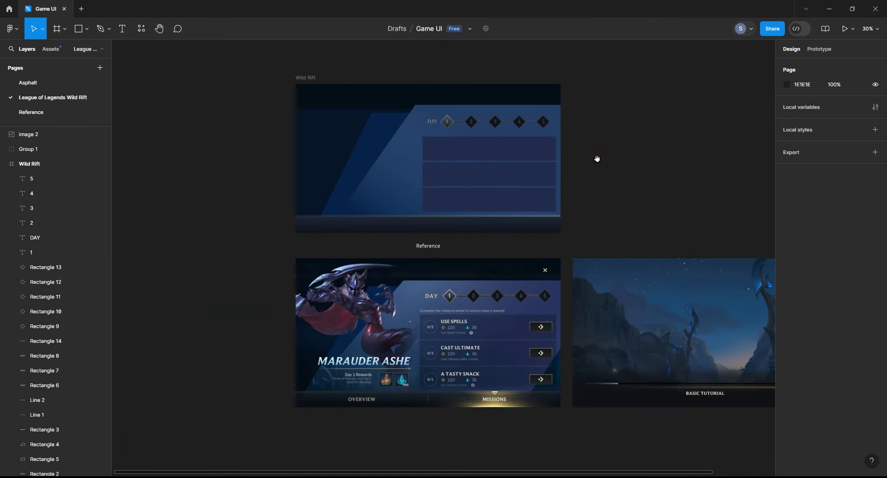
- Duplicate DAY below as an Inria Sans line reading 'Complete the missions below to unlock today's rewards'
scroll(560, 157, up, 2)
drag(397, 114, 398, 129)
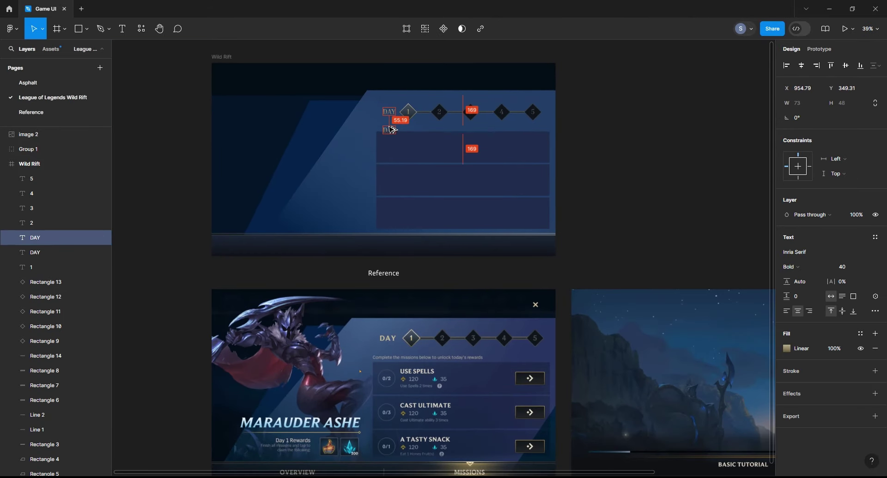
click(785, 215)
click(753, 217)
click(794, 252)
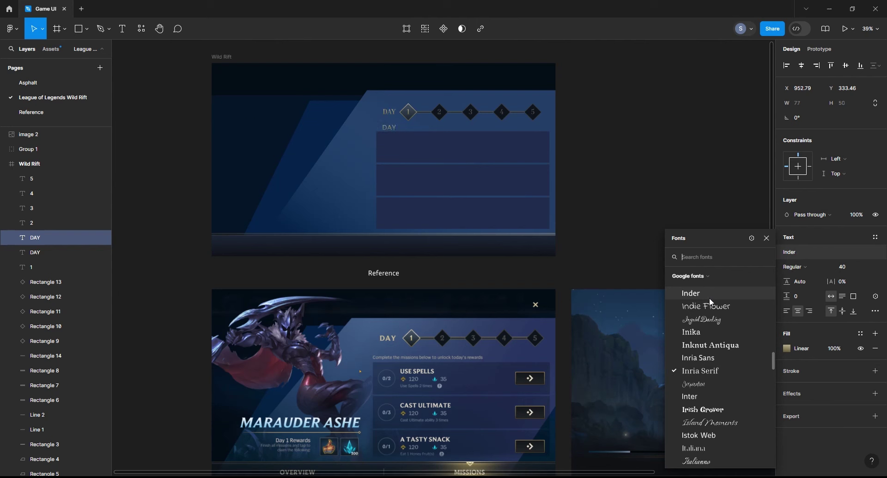
click(716, 359)
key(Return)
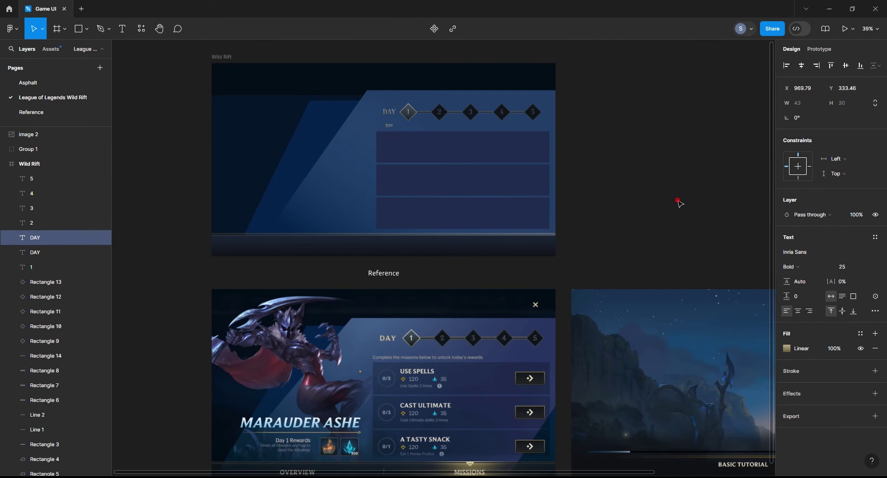
key(Escape)
- Position the instruction line under DAY, keeping its font size at 25
scroll(389, 125, up, 10)
drag(406, 142, 362, 158)
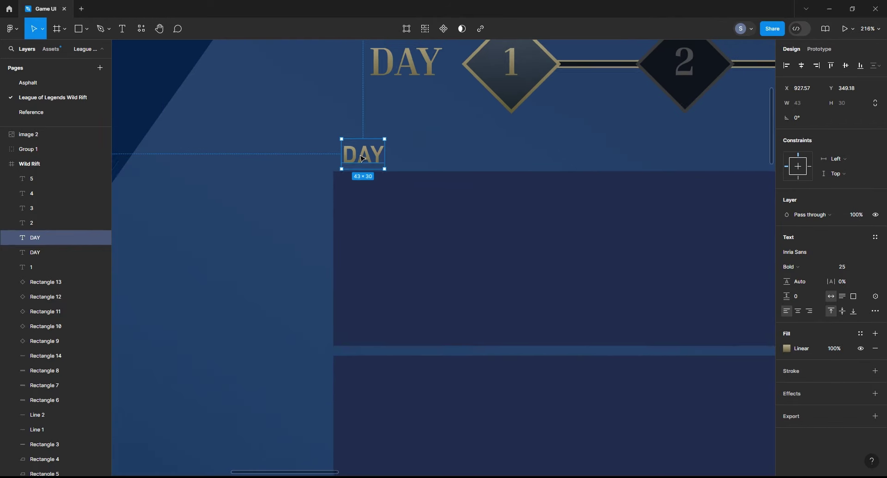
scroll(361, 159, down, 10)
scroll(367, 120, down, 3)
text(Complete the missions below to unlock today's rewards)
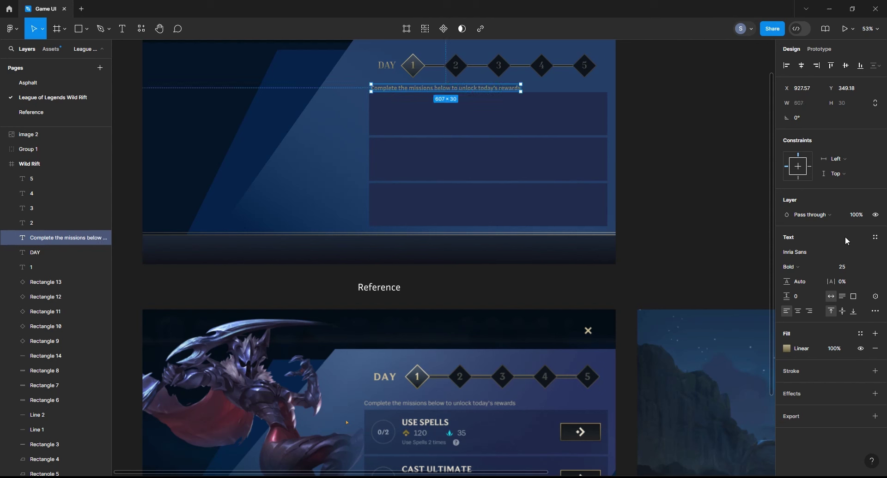
text(20)
key(Return)
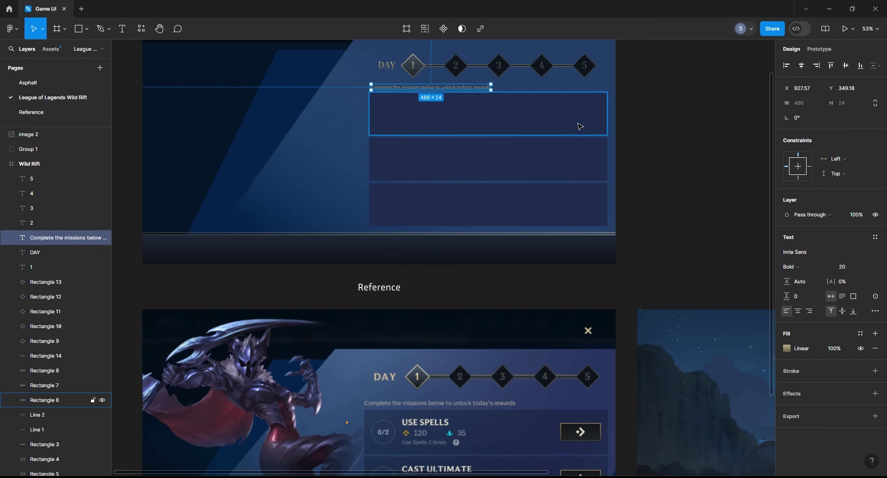
key(ctrl+z)
- Give the instruction line a grey 7E8287 fill sampled from the reference
click(788, 350)
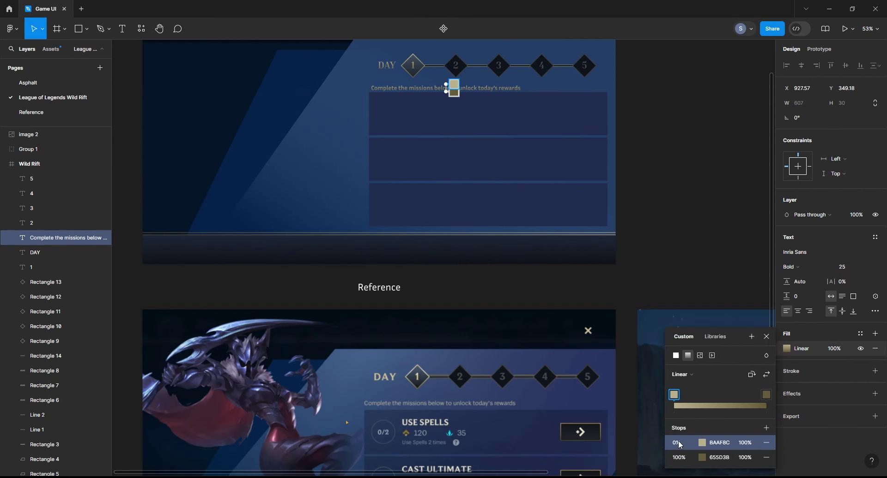
scroll(472, 429, up, 5)
click(676, 365)
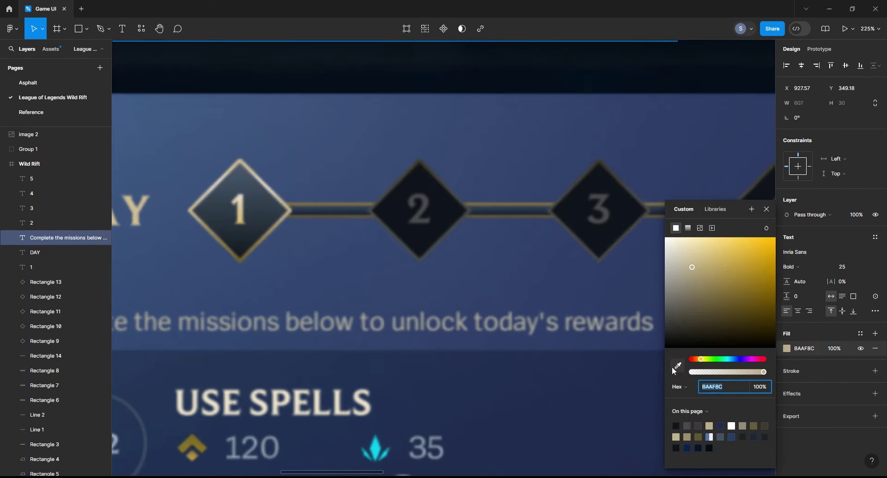
click(729, 78)
key(shift+1)
key(Escape)
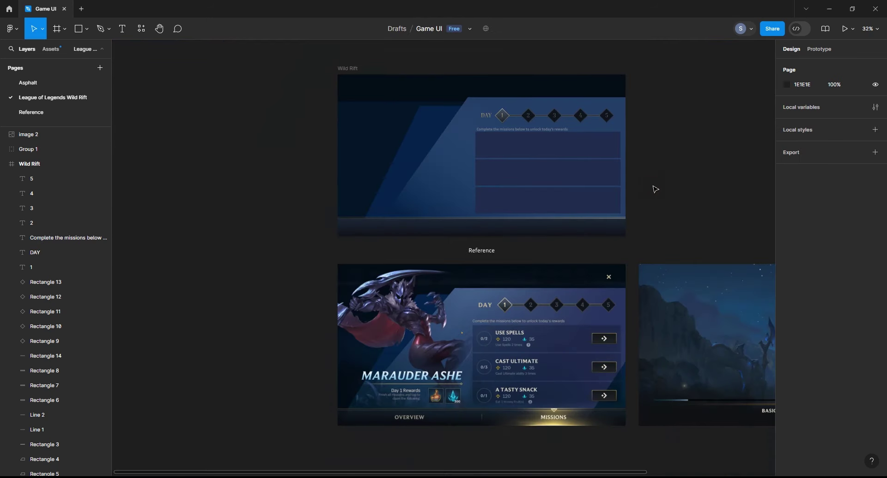
scroll(653, 189, up, 2)
scroll(669, 188, up, 2)
- Nudge the instruction line up and draw a circle in the first mission row
key(Up)
key(Up)
key(Up)
click(646, 129)
click(86, 29)
click(88, 83)
mouse_move(393, 100)
mouse_down()
mouse_move(415, 123)
mouse_move(417, 104)
mouse_up()
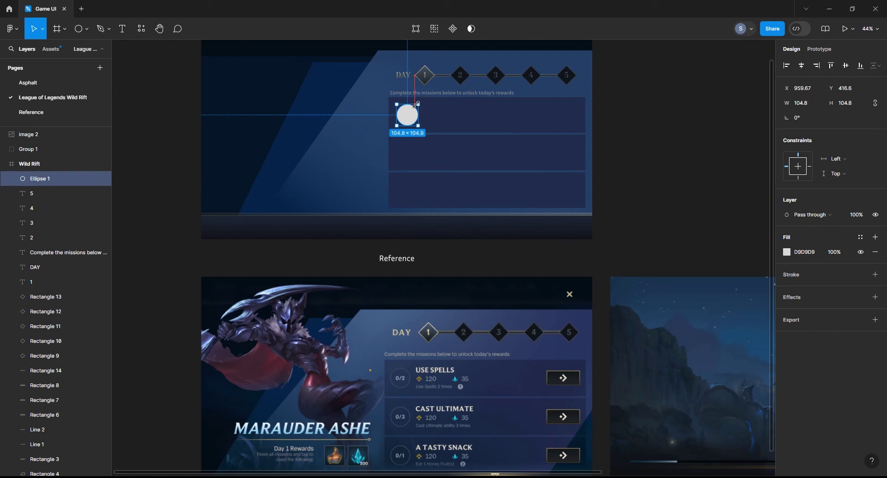
- Replace the circle's solid fill with a 2-px outline stroke
click(786, 252)
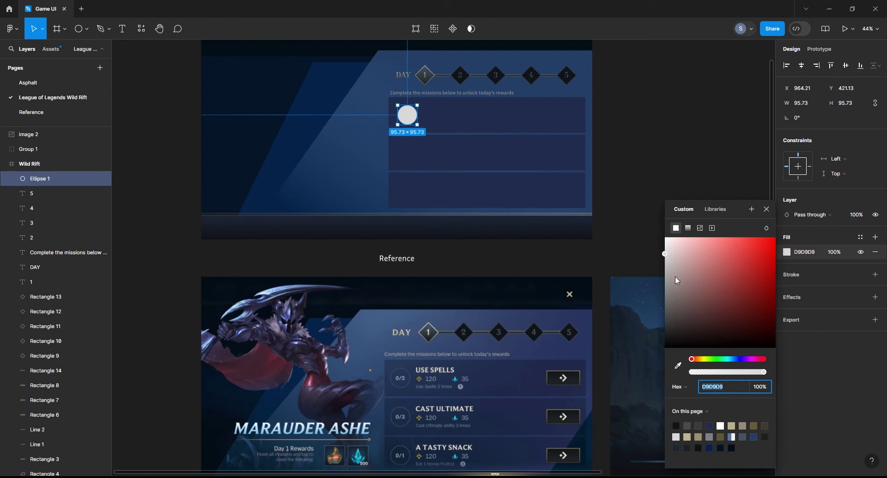
click(875, 275)
click(875, 252)
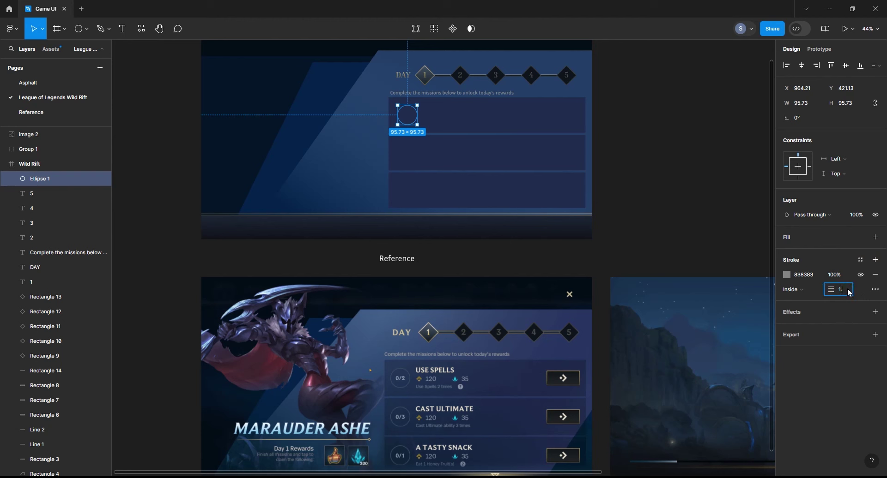
click(617, 190)
click(416, 115)
click(417, 116)
click(677, 196)
click(415, 115)
- Set the circle's stroke colour to grey 737373
click(787, 275)
click(665, 287)
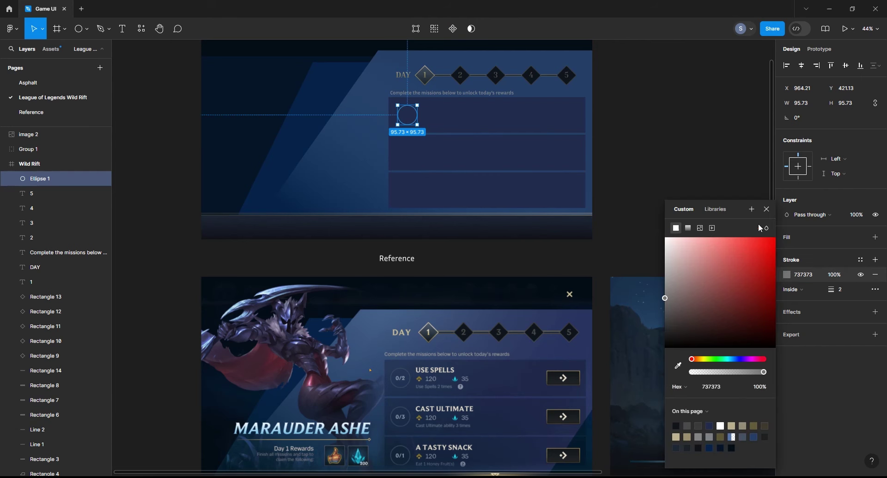
key(Escape)
click(620, 159)
scroll(634, 157, down, 2)
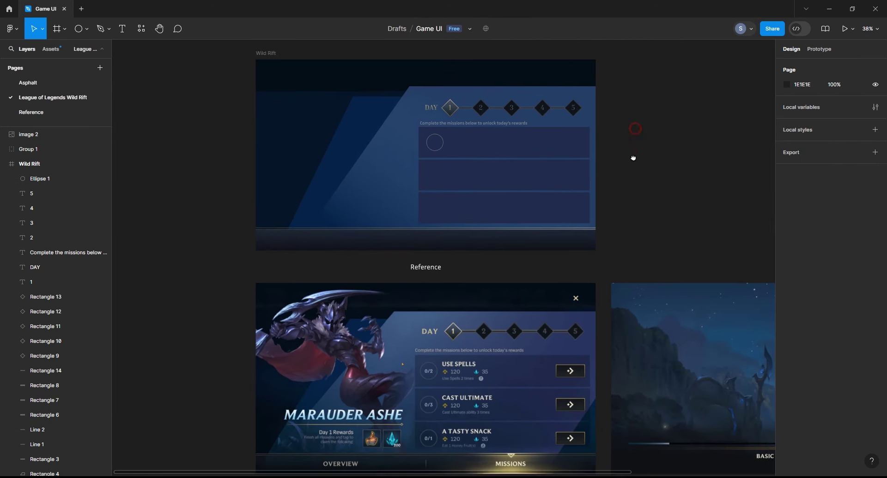
- Change Rectangle 15's gradient start to 425D86 and angle it steeply downward
click(510, 169)
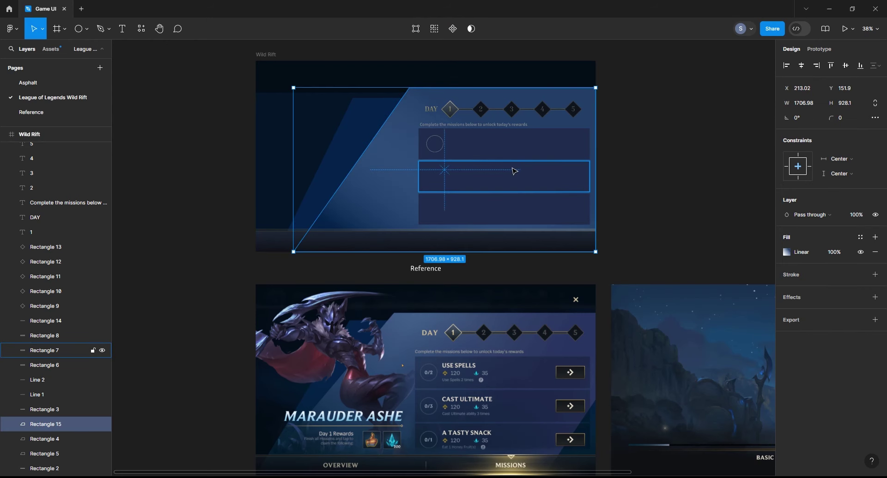
click(786, 252)
click(701, 361)
click(566, 366)
click(581, 185)
click(655, 229)
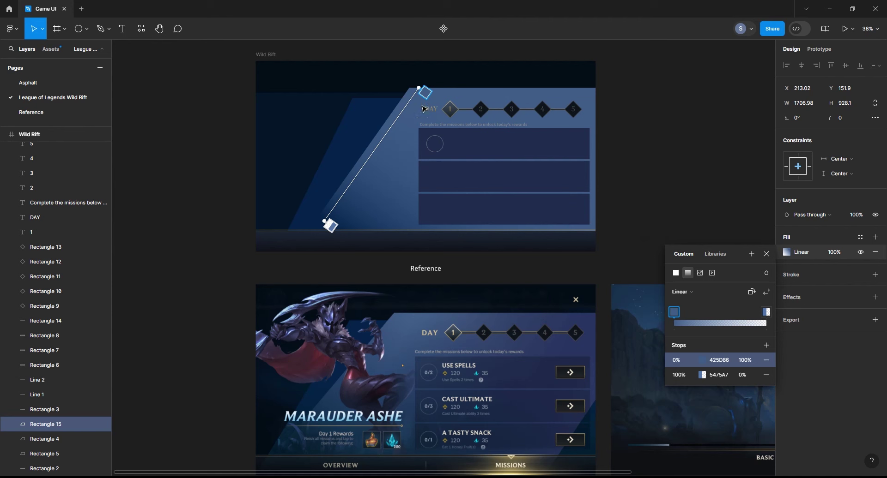
drag(324, 221, 450, 169)
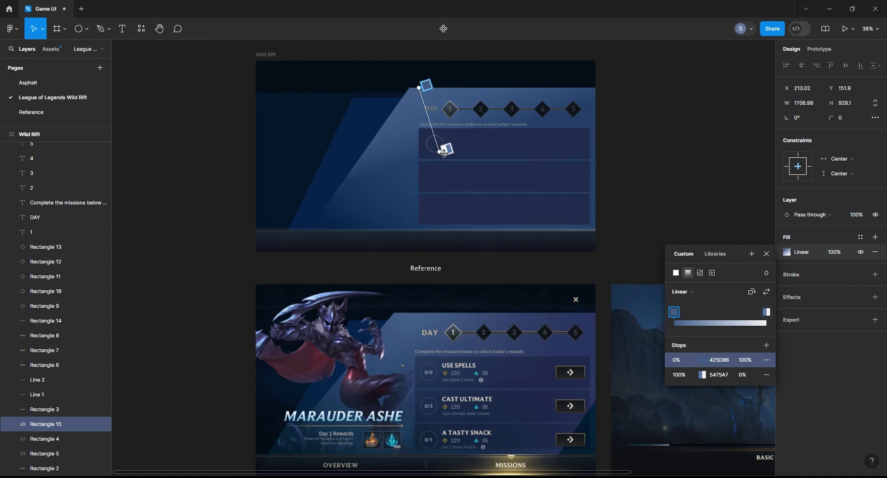
drag(427, 91, 398, 90)
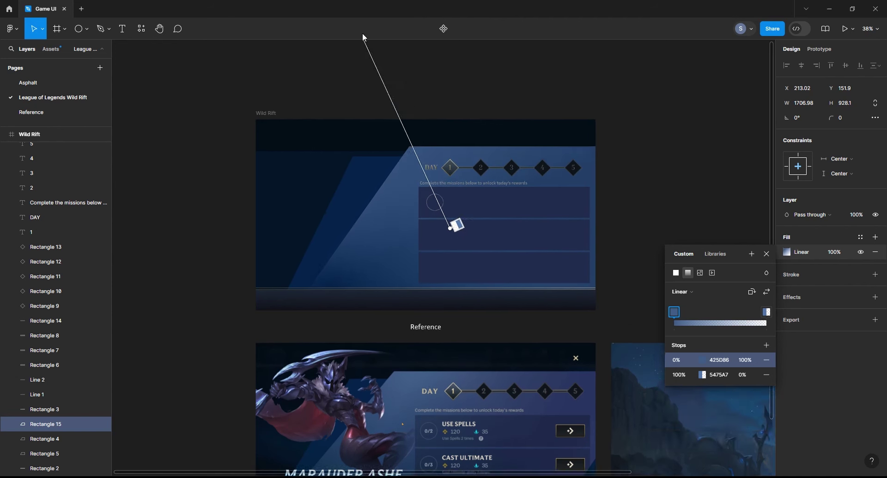
drag(450, 278, 423, 280)
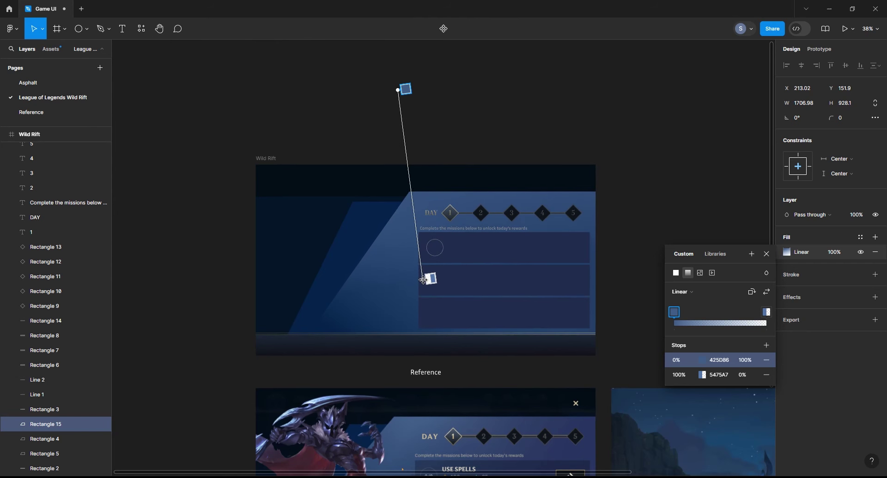
scroll(534, 237, down, 5)
key(Escape)
click(643, 212)
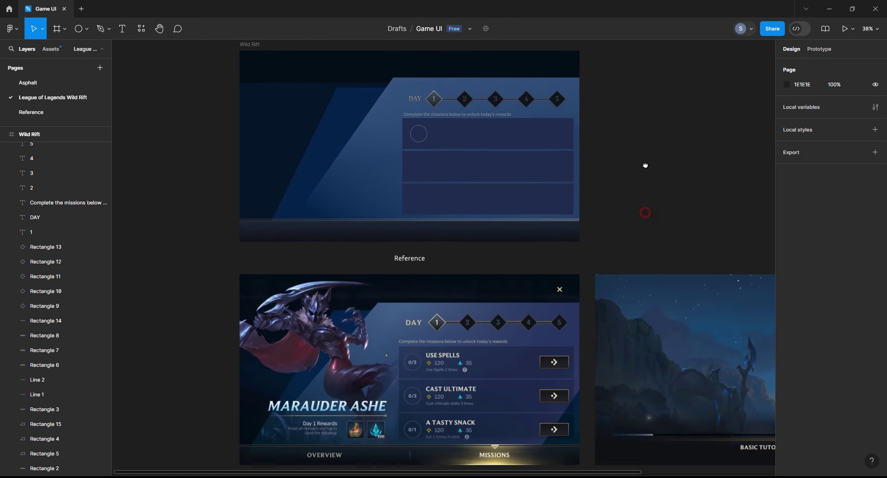
- Set mission rows Rectangles 6–8 to 50% opacity and copy DAY into the first row
drag(526, 204, 512, 139)
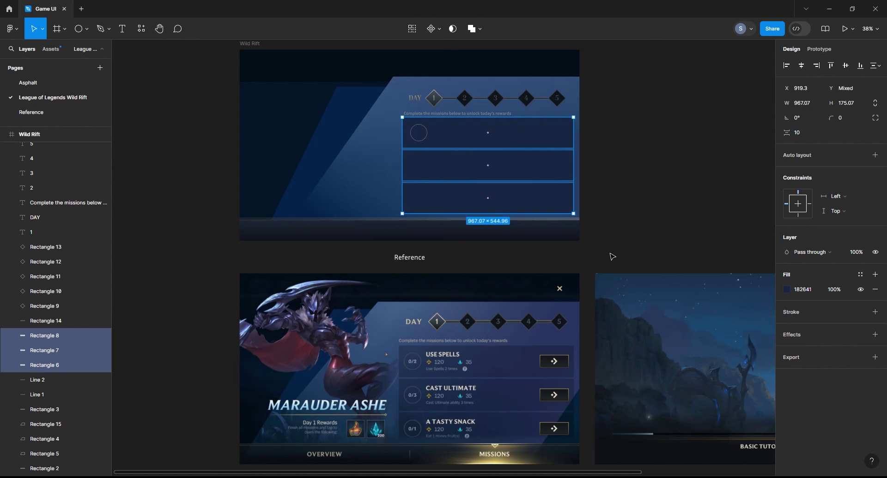
text(50)
key(Return)
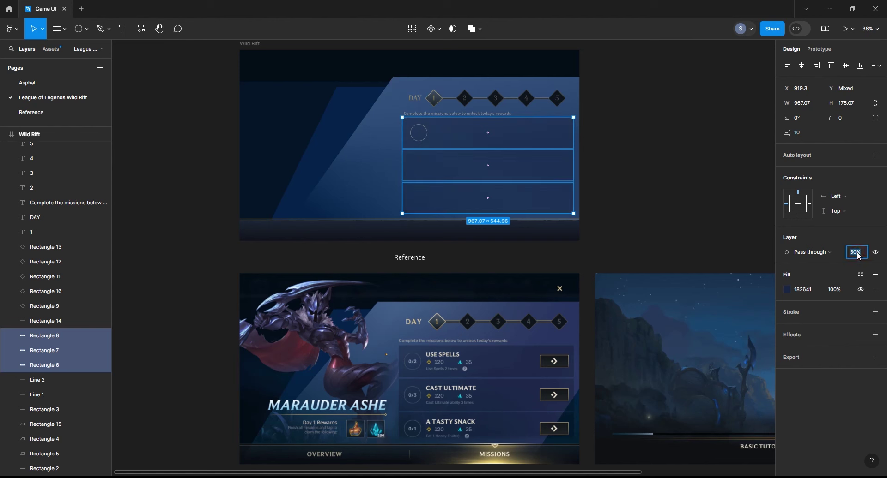
key(Escape)
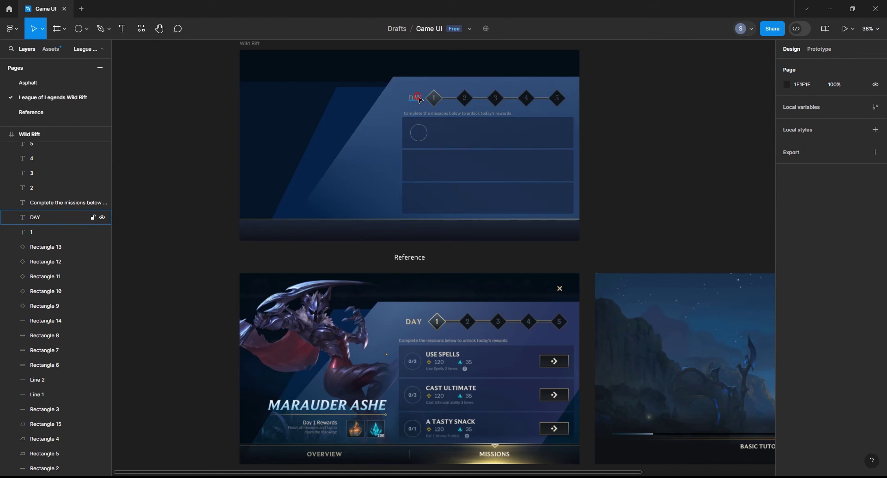
drag(420, 100, 445, 127)
- Change the copied DAY text in the first row to USE SPELLS
click(787, 349)
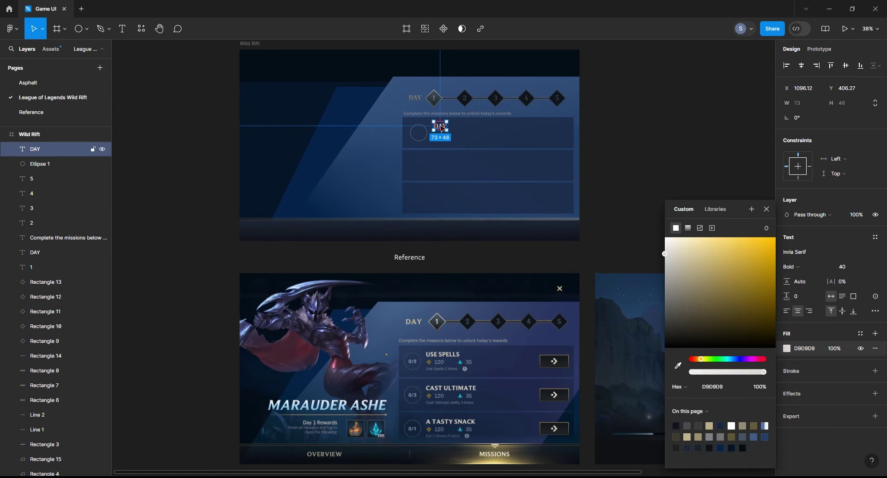
key(Return)
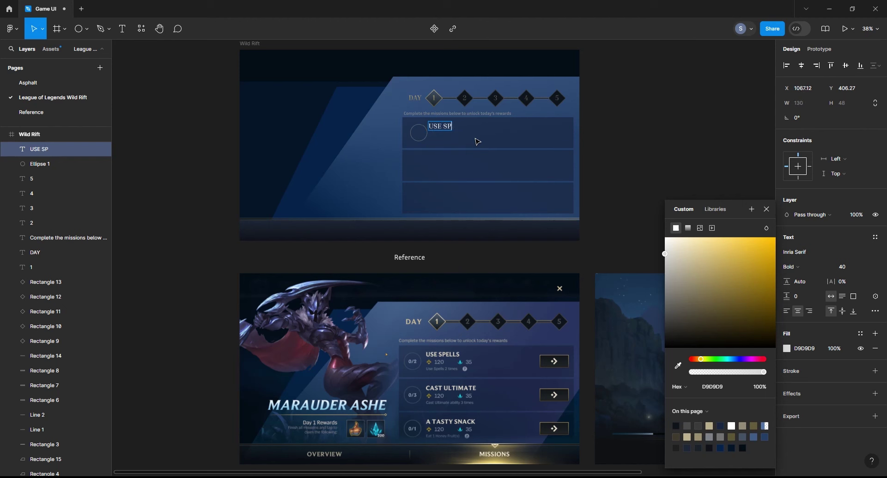
key(Escape)
key(Escape)
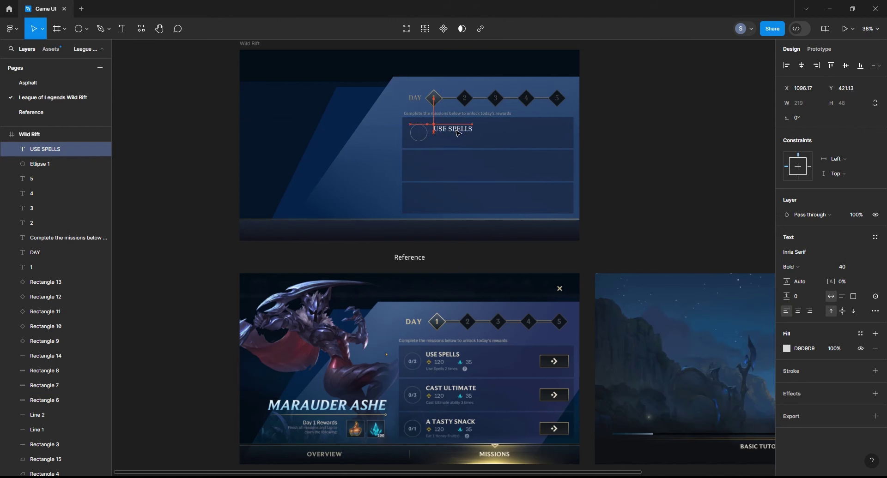
click(456, 132)
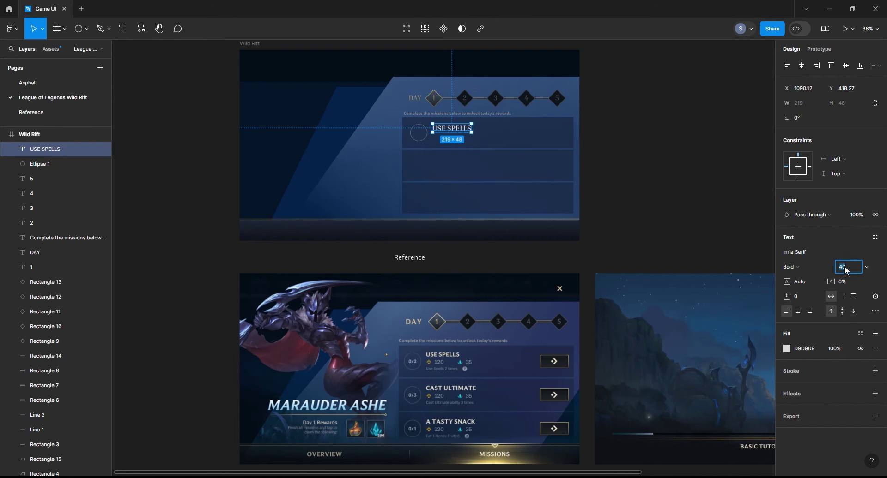
- Duplicate USE SPELLS below and turn it into a 120 value at size 30
scroll(508, 207, up, 3)
drag(316, 139, 688, 184)
click(688, 184)
drag(441, 85, 440, 96)
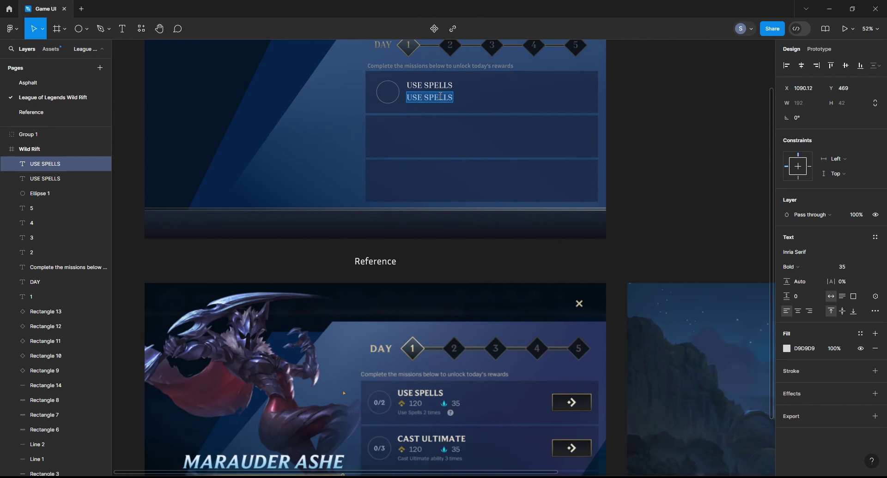
key(BackSpace)
key(Escape)
click(843, 268)
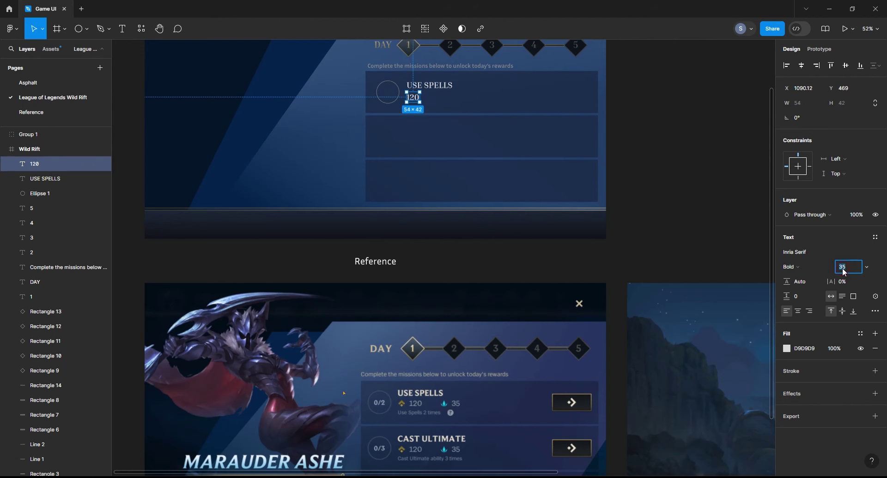
text(2)
key(Return)
key(Escape)
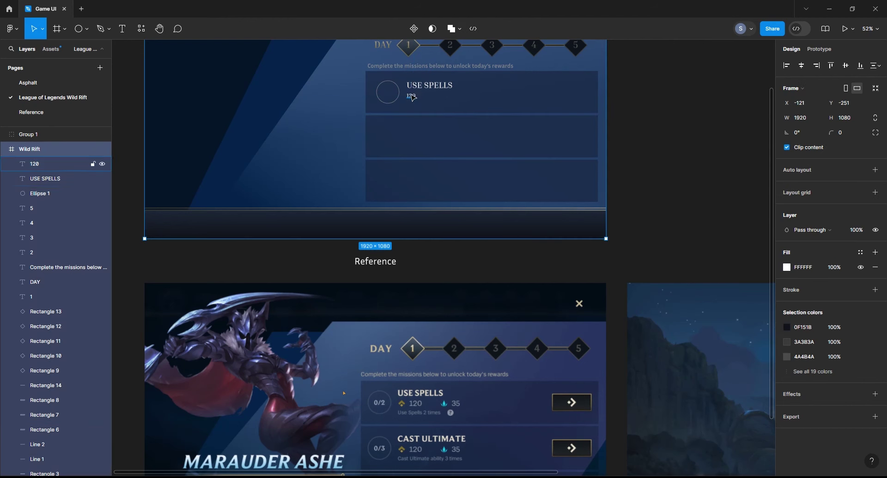
click(411, 96)
text(0)
key(Return)
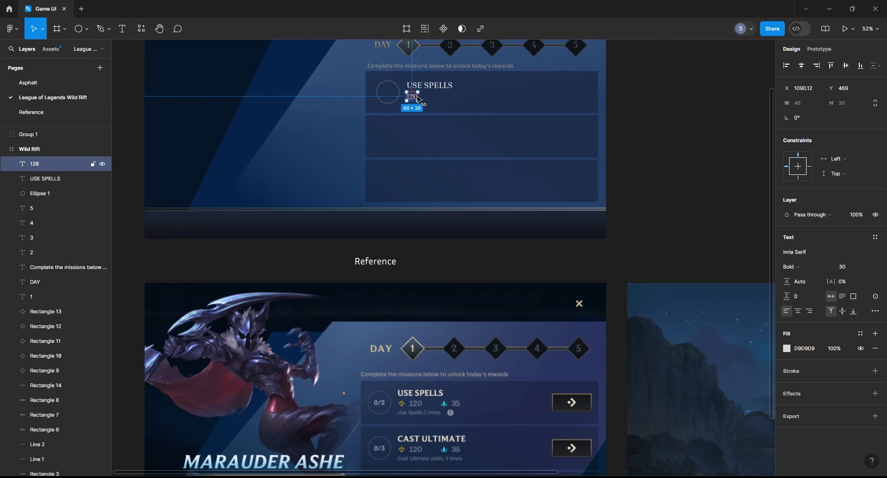
- Copy the 120 value to the right as the second reward, 35
click(626, 205)
click(421, 97)
drag(421, 97, 448, 102)
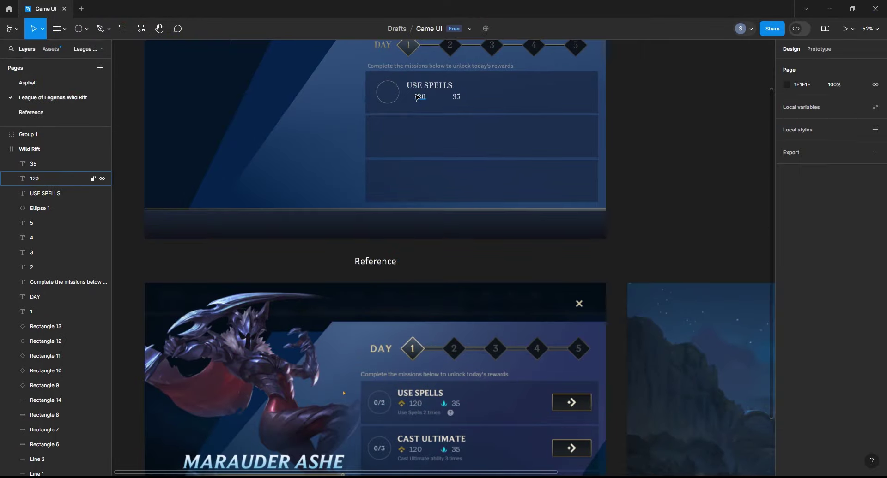
click(421, 96)
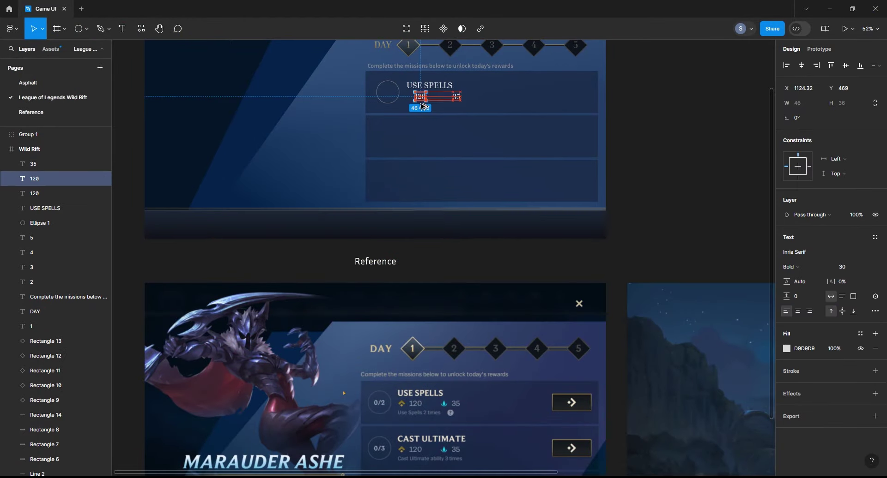
click(661, 137)
- Copy the instruction text under the rewards as 'Use Spells 2 times' at 60% opacity
drag(478, 68, 513, 106)
text(Use Spell)
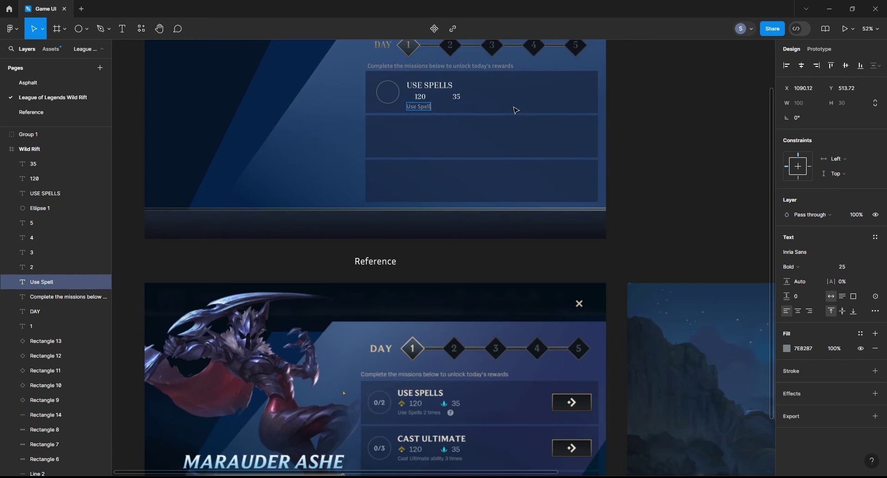
text(s 2 times)
key(Escape)
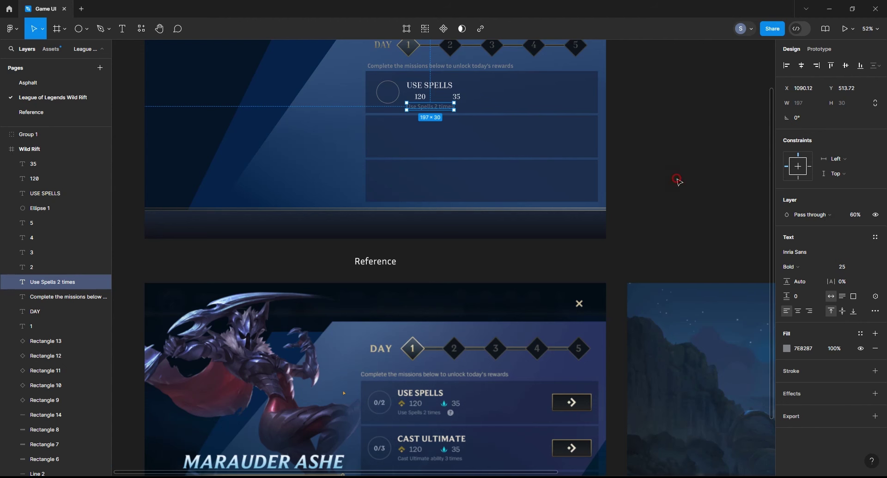
- Select the row's four texts, nudge them up, and scale them down proportionally
shift+click(423, 98)
shift+click(457, 97)
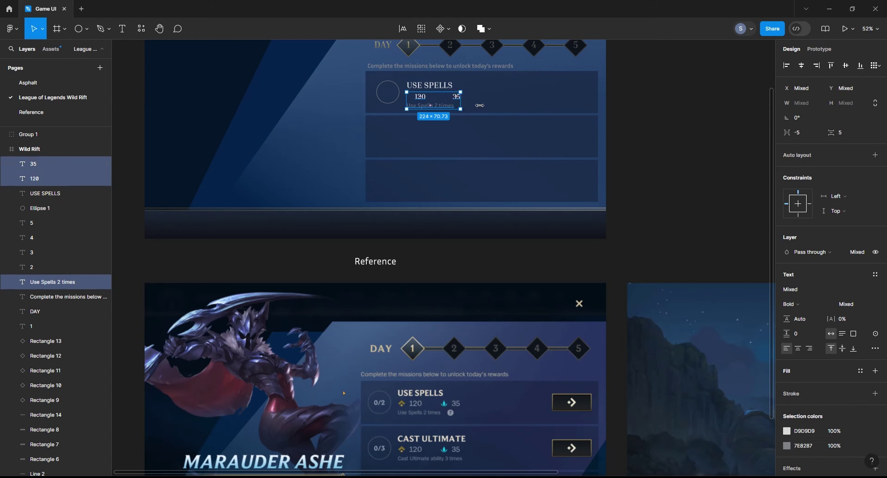
shift+click(436, 86)
drag(436, 86, 435, 84)
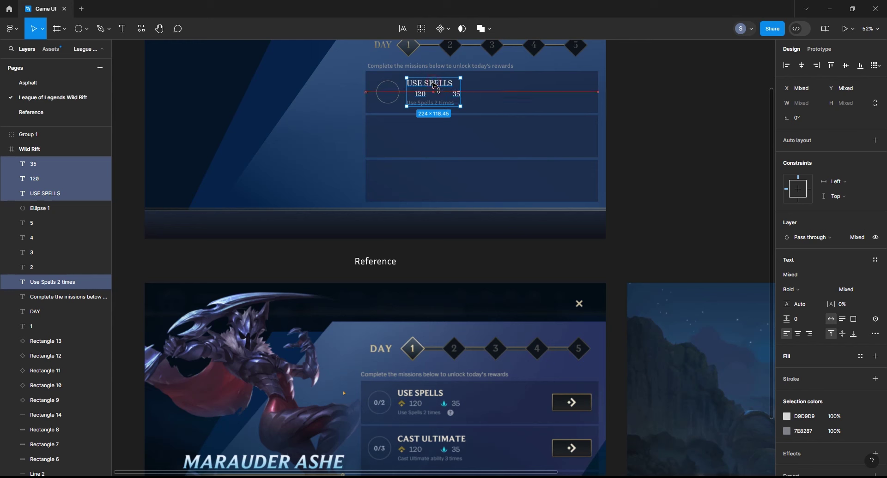
key(k)
drag(461, 106, 456, 105)
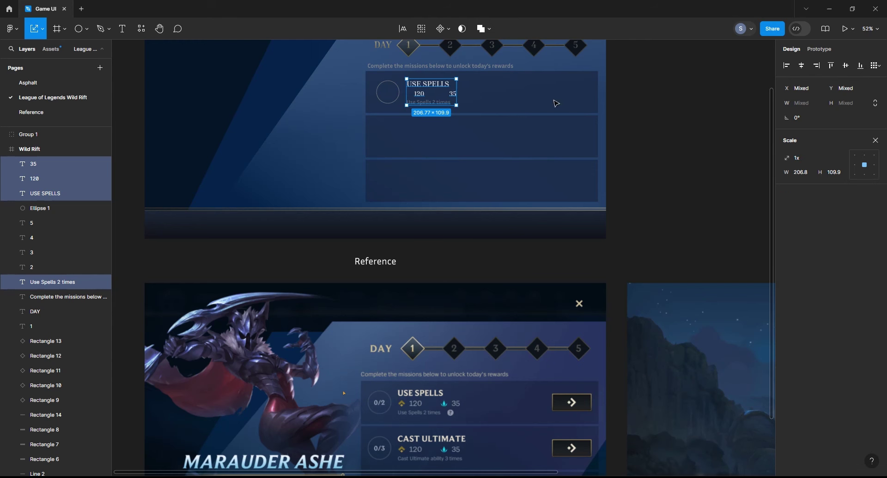
click(662, 111)
drag(659, 111, 647, 109)
click(80, 29)
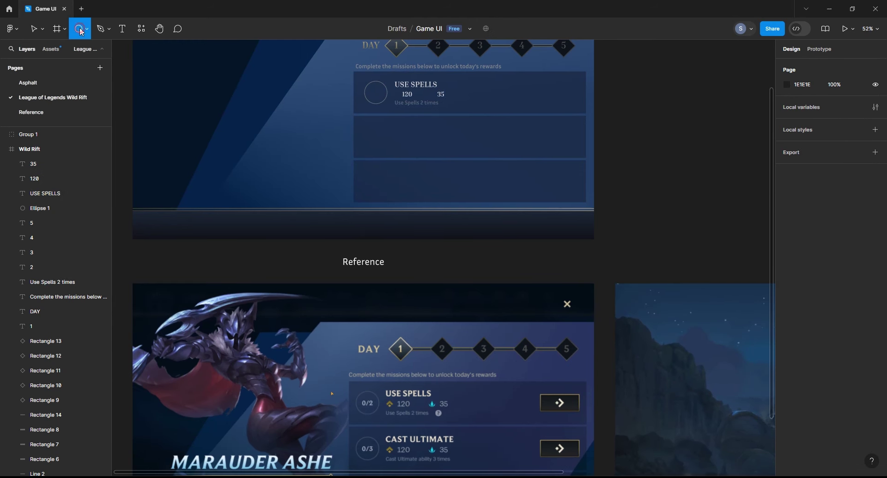
- Draw a box at the first row's right end and add a copy of the Day 1 diamond
click(87, 29)
click(60, 48)
mouse_move(526, 82)
mouse_down()
mouse_move(566, 98)
mouse_move(557, 95)
mouse_up()
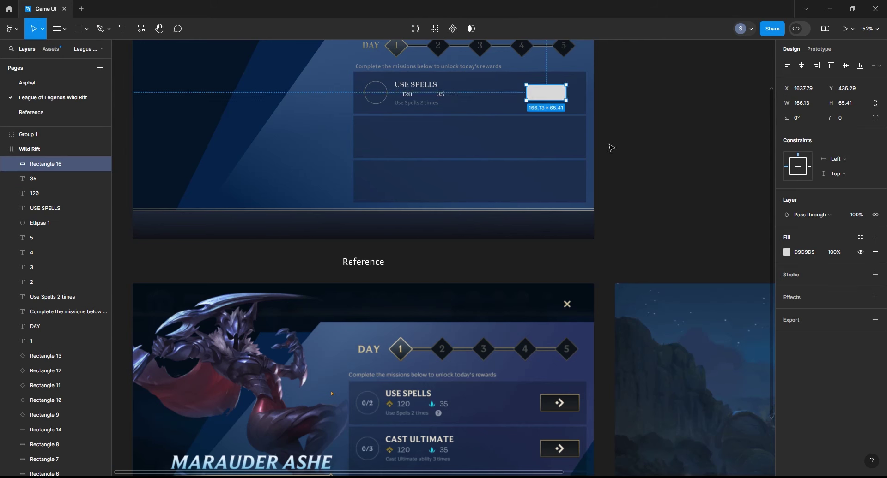
mouse_move(405, 46)
mouse_down()
mouse_move(491, 99)
mouse_move(498, 90)
mouse_move(471, 82)
mouse_move(472, 118)
mouse_up()
- Reset the new box's fill and switch it to a vertical linear gradient
click(786, 253)
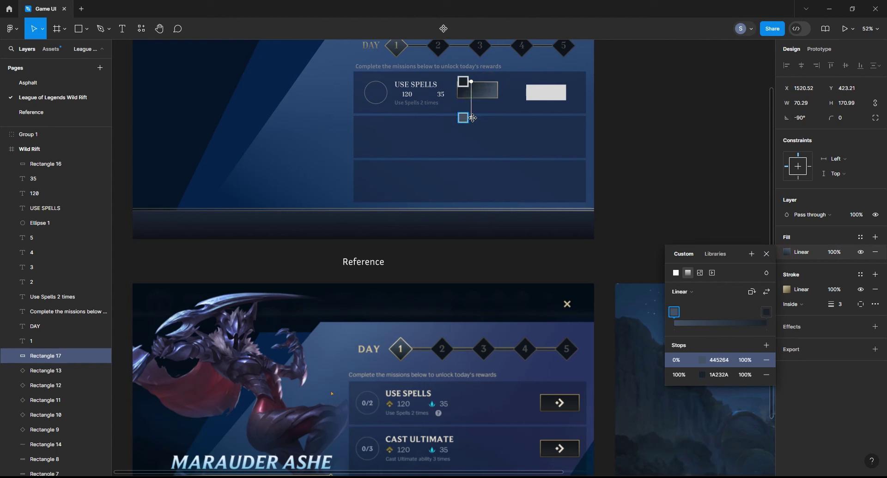
drag(488, 84, 490, 88)
click(874, 252)
click(875, 237)
click(787, 252)
click(687, 229)
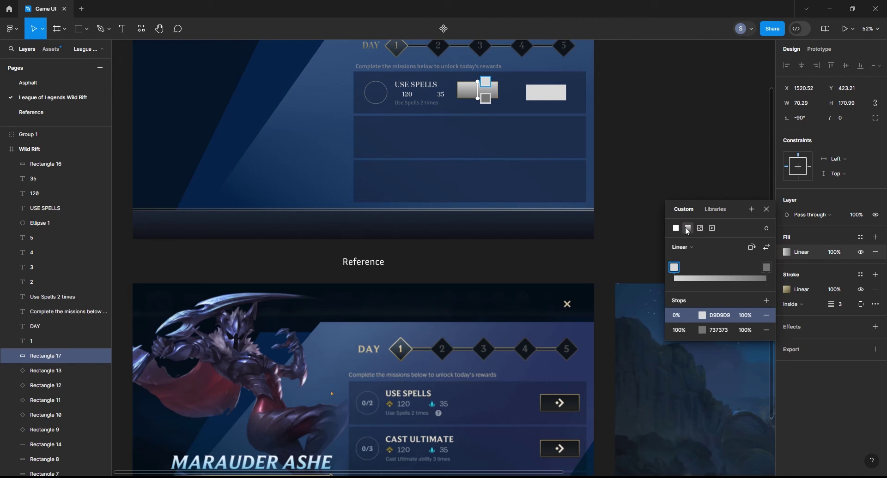
- Sample dark colours 15191C and 2B2B2E for the two gradient stops
click(702, 315)
click(566, 366)
click(550, 404)
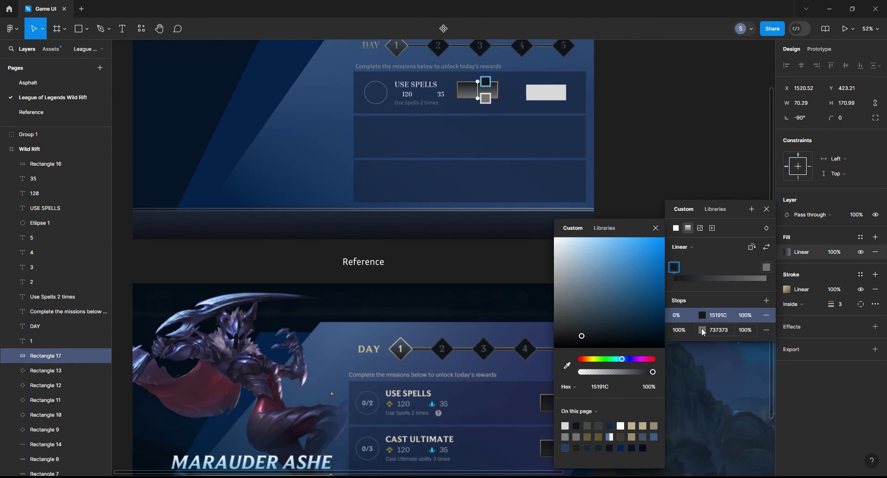
click(692, 330)
click(566, 365)
click(731, 85)
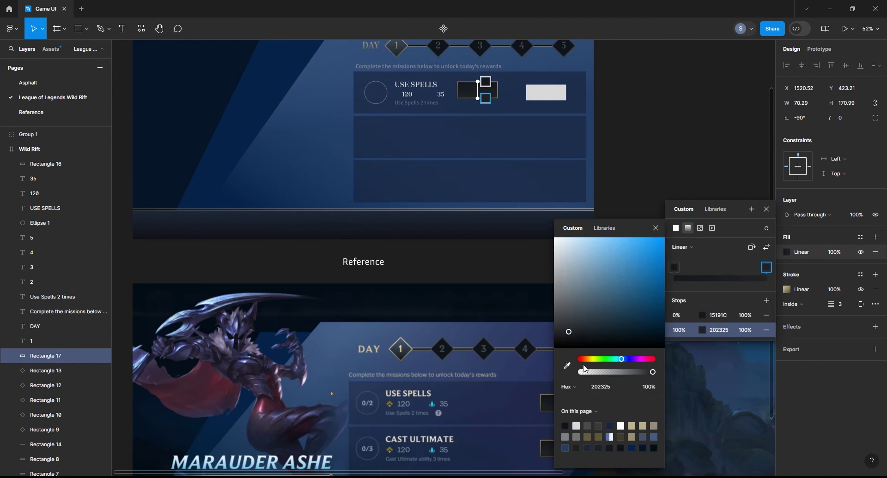
click(655, 229)
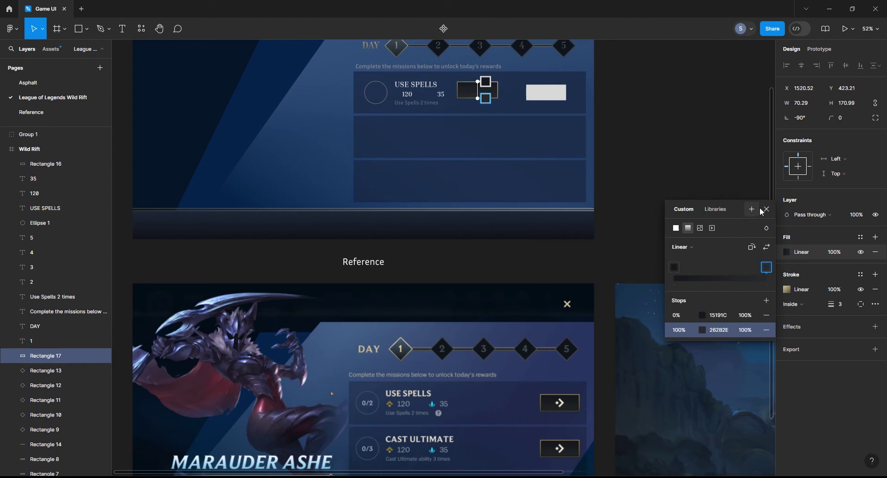
click(766, 209)
- Move the dark button onto the grey placeholder and delete the placeholder
drag(487, 93, 696, 109)
click(636, 114)
click(697, 92)
key(Delete)
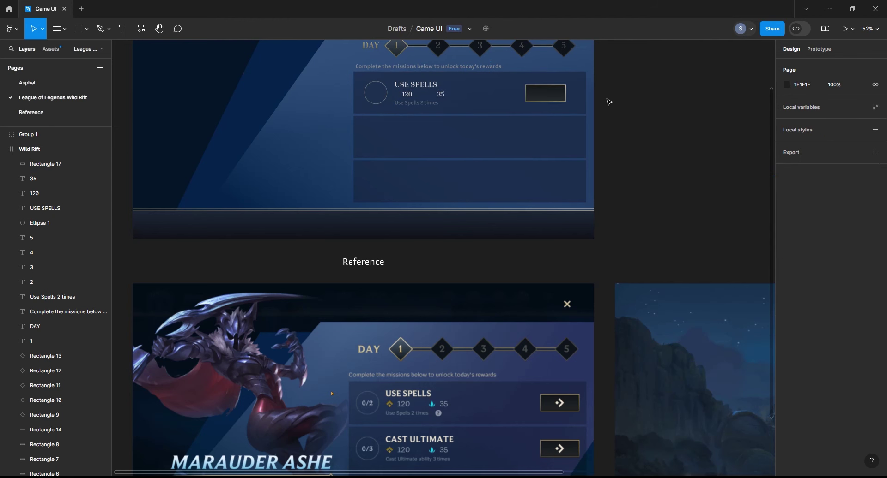
- Group the first mission card's circle, text, dark button and background into one group
click(554, 97)
click(502, 101)
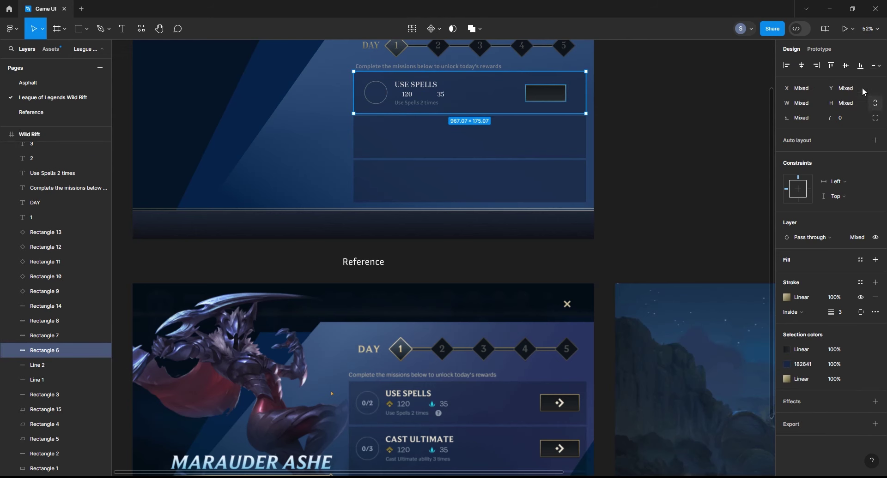
click(706, 109)
click(406, 96)
drag(631, 79, 362, 111)
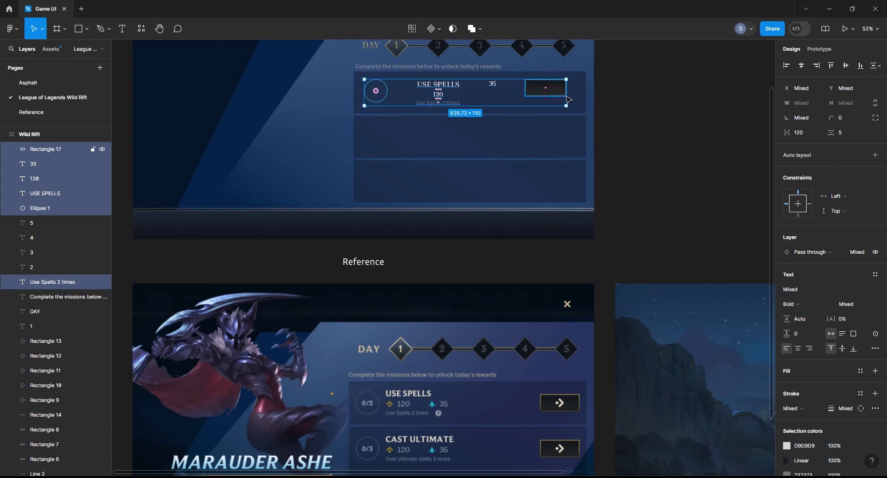
shift+click(531, 91)
key(ctrl+g)
shift+click(545, 93)
shift+click(508, 108)
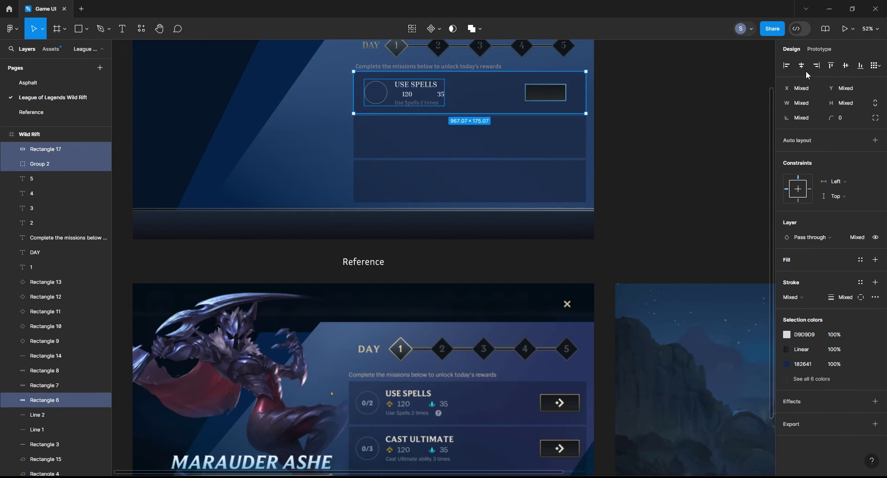
key(ctrl+g)
- Delete empty Rectangles 8 and 7 and duplicate the card group twice downward
click(508, 136)
shift+click(521, 180)
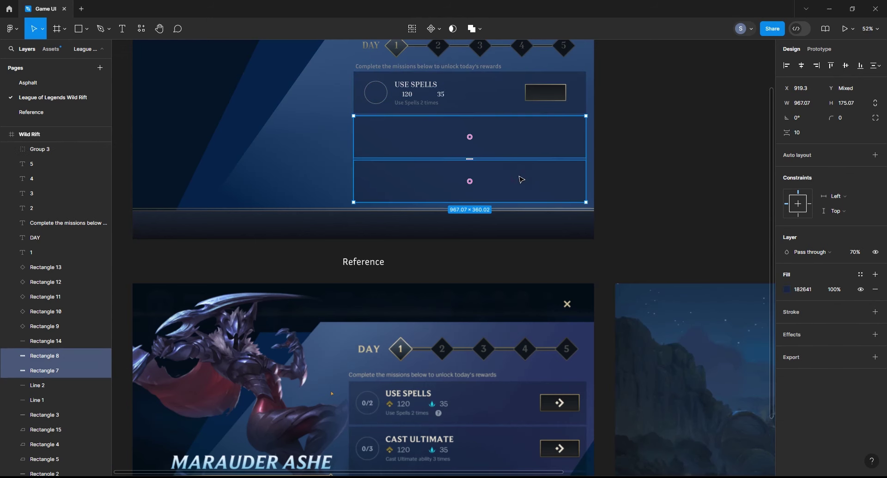
key(Delete)
click(503, 93)
key(ctrl+d)
drag(504, 93, 498, 184)
key(ctrl+d)
- Retitle the middle card CAST ULTIMATE
click(653, 153)
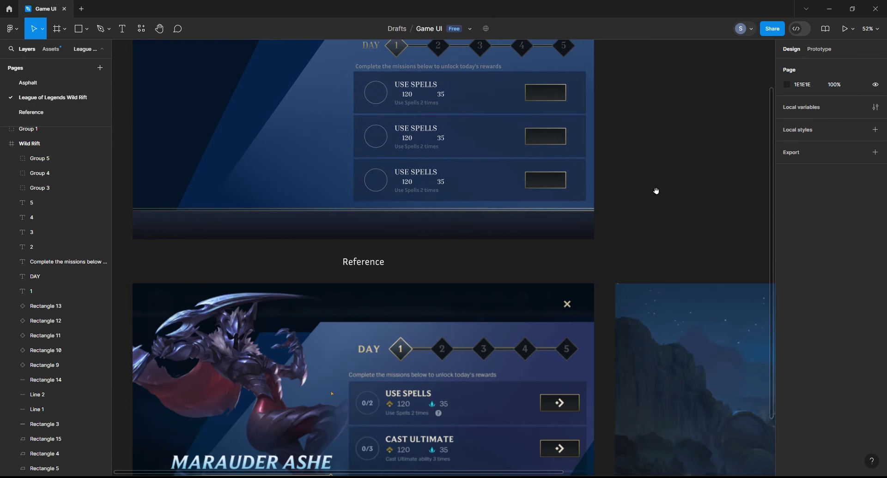
scroll(658, 186, down, 2)
scroll(659, 113, up, 2)
drag(642, 189, 652, 184)
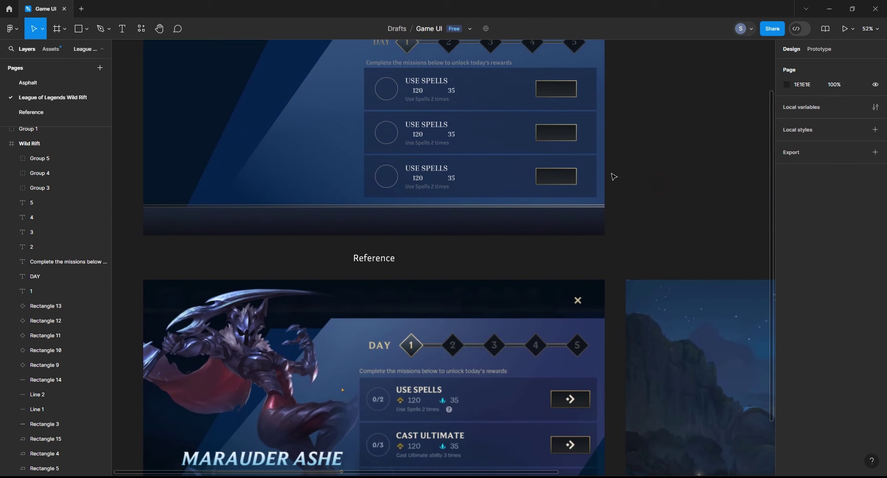
double_click(439, 125)
text(CAS)
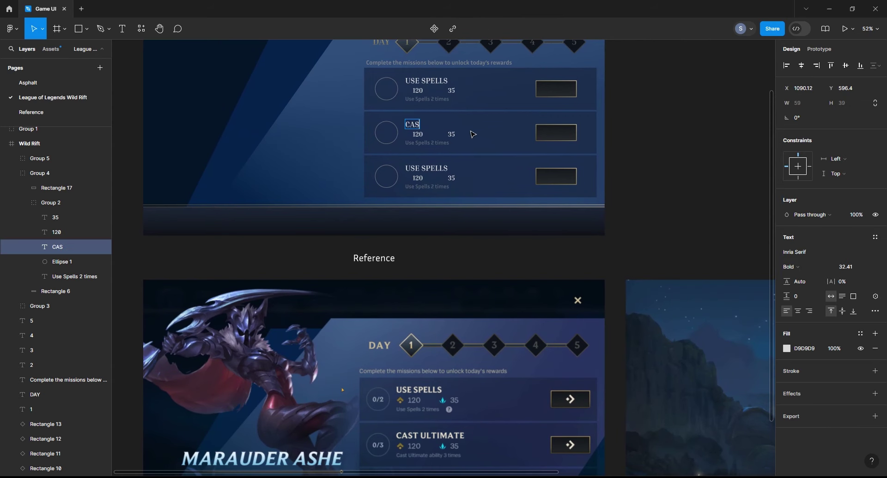
key(Escape)
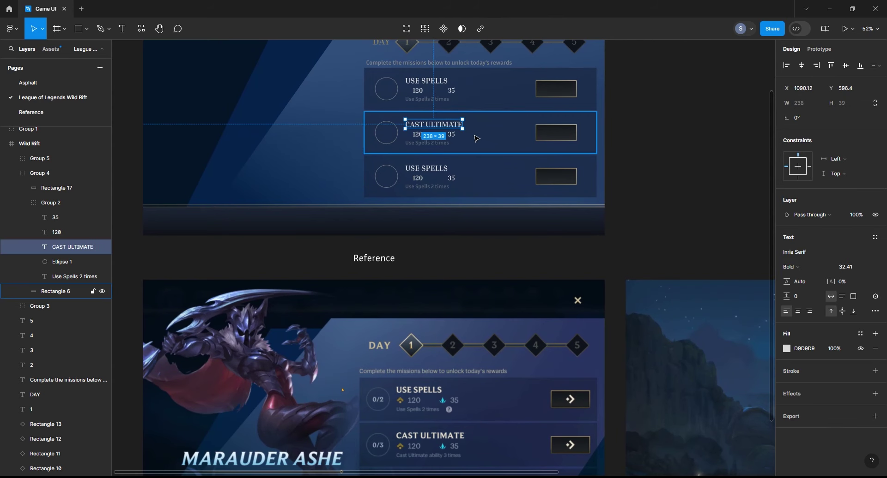
- Retitle the third card A TASTY SNACK, then select the top USE SPELLS title
scroll(471, 135, down, 1)
click(439, 140)
double_click(439, 140)
text(A TA)
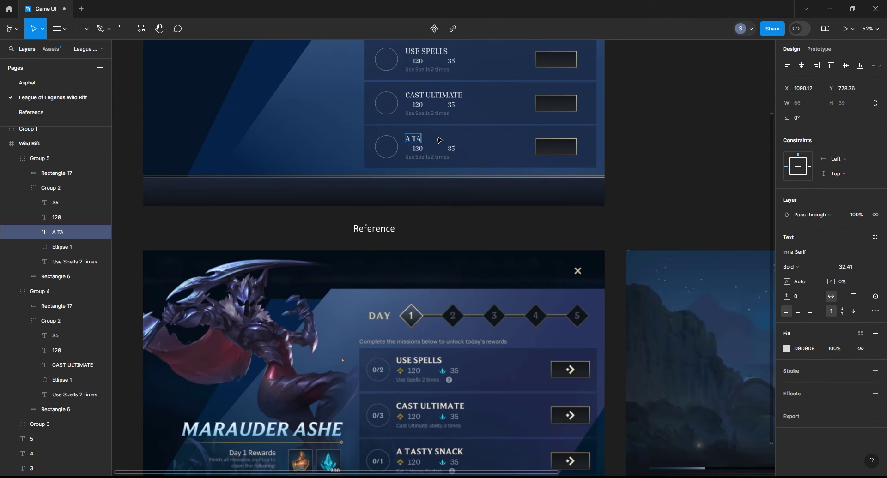
text(STY SNACK)
key(Escape)
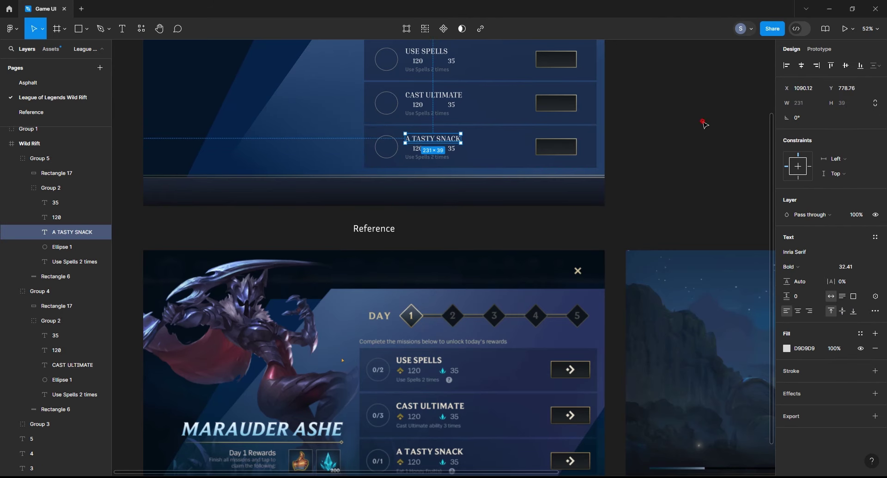
scroll(688, 132, down, 2)
scroll(693, 184, up, 2)
click(488, 127)
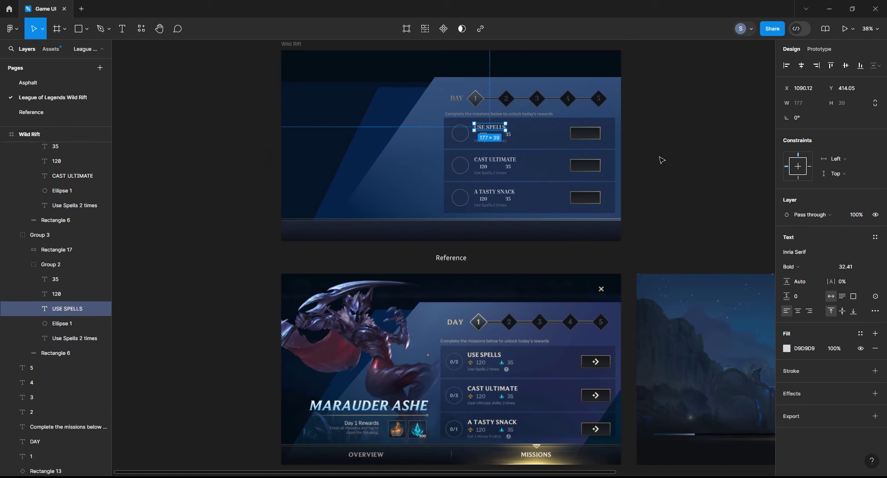
- Copy the USE SPELLS text into the banner and rewrite it as LEAGUE OF LEGENDS
key(ctrl+d)
drag(363, 174, 361, 179)
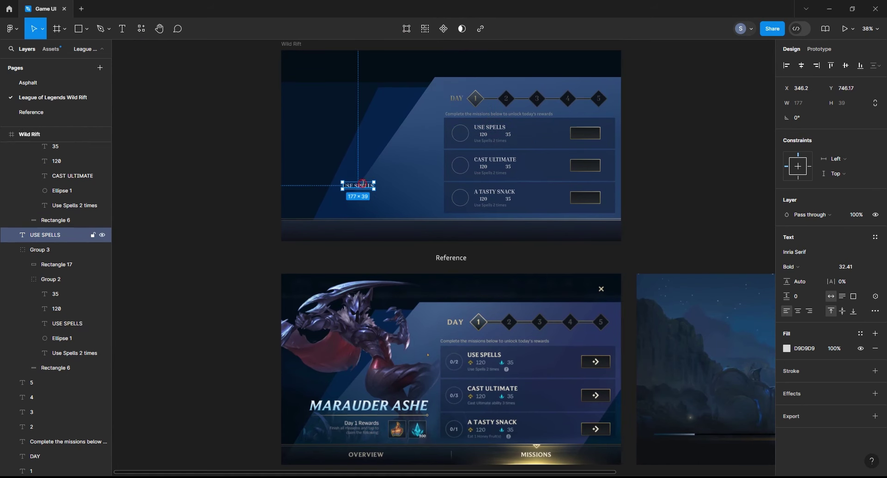
double_click(364, 184)
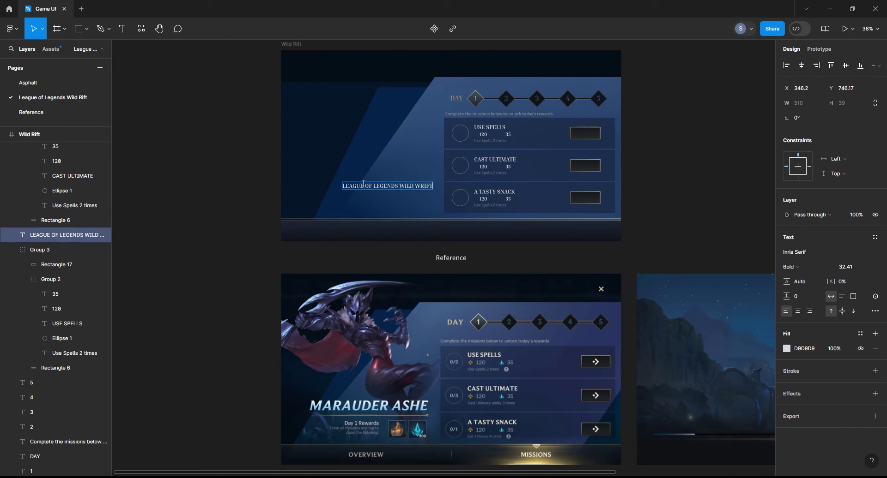
key(Escape)
double_click(398, 186)
key(BackSpace)
key(Escape)
- Make the heading bold italic and browse alternative fonts for it
click(794, 267)
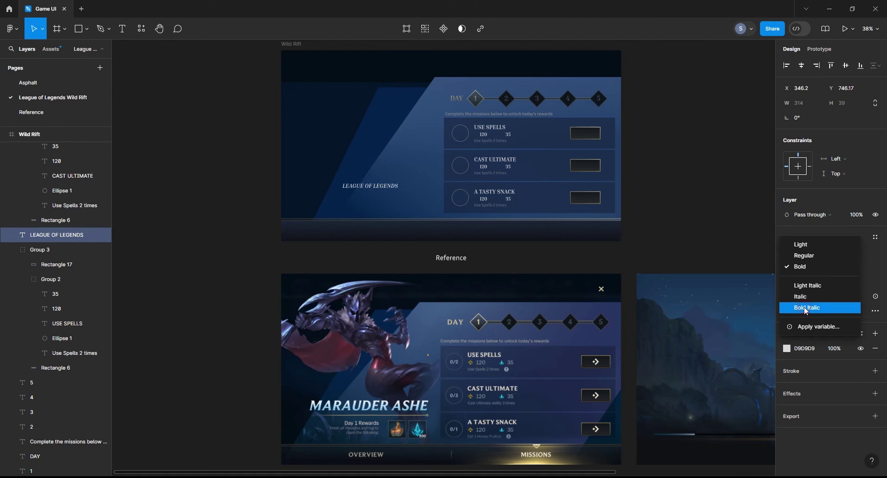
click(805, 308)
click(795, 252)
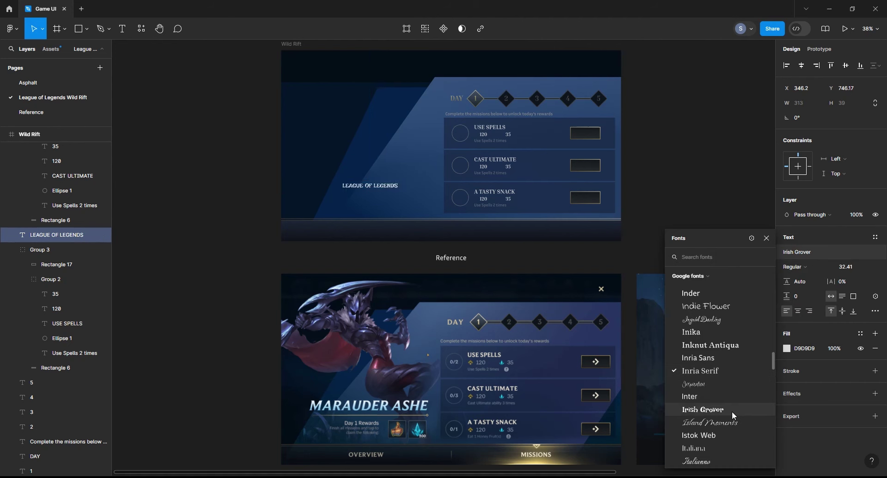
scroll(731, 397, down, 3)
scroll(721, 319, down, 3)
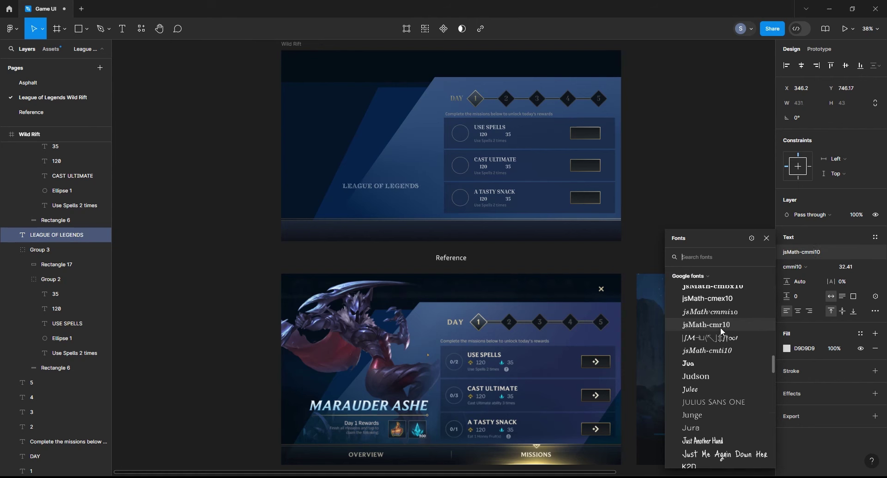
click(714, 375)
click(794, 266)
click(793, 266)
- Try Kameron and Katibeh on the heading, then revert to Inria Serif Bold Italic
click(794, 252)
scroll(740, 333, down, 5)
click(724, 365)
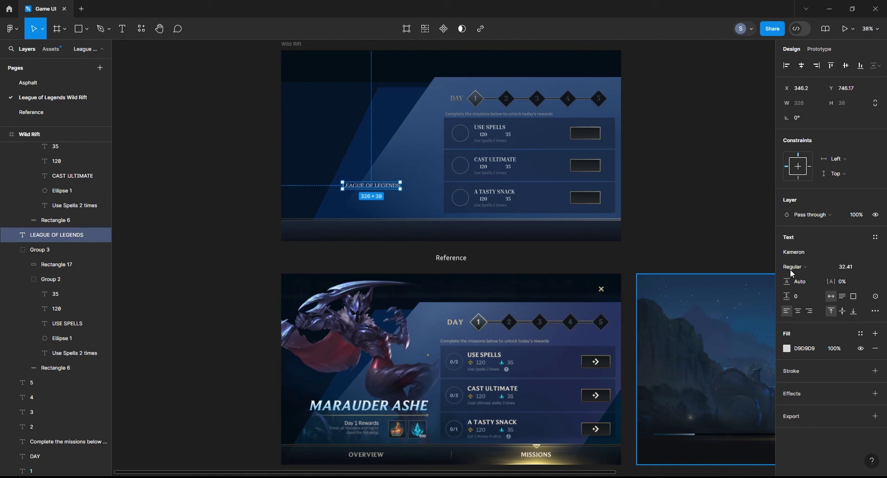
click(793, 267)
click(802, 252)
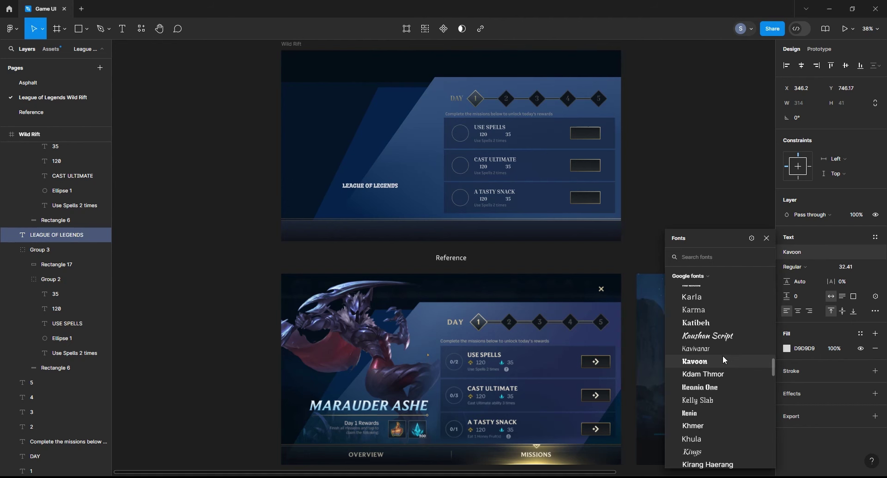
click(720, 322)
click(792, 268)
click(791, 268)
key(ctrl+z)
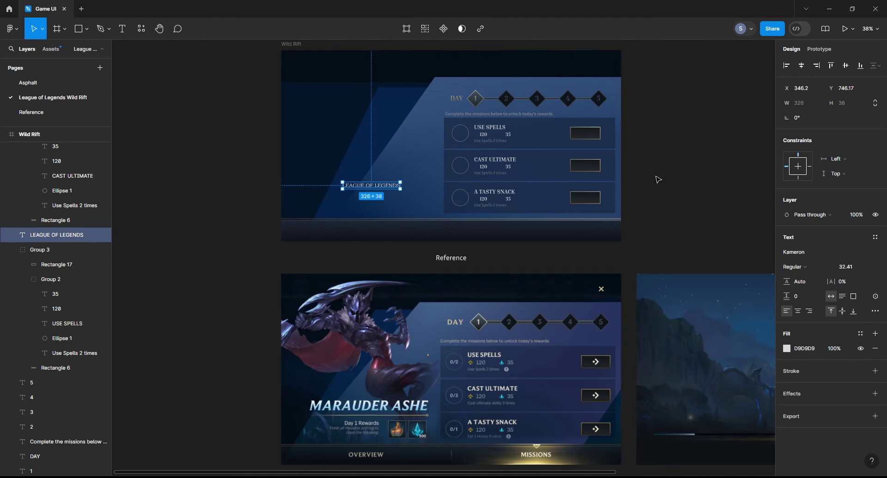
- Set the heading to 45 px, reposition it in the banner and scale it up slightly
click(849, 267)
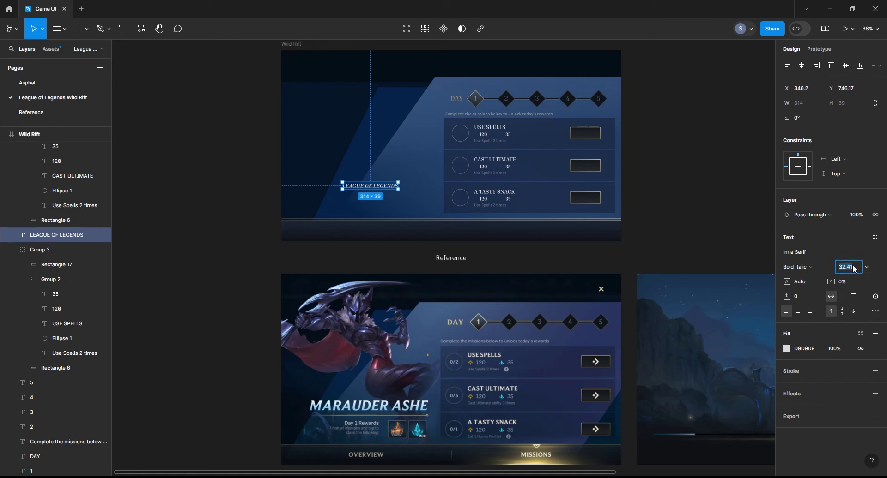
text(45)
key(Return)
key(Return)
mouse_move(436, 191)
mouse_down()
mouse_move(408, 183)
mouse_move(433, 183)
mouse_up()
key(k)
key(v)
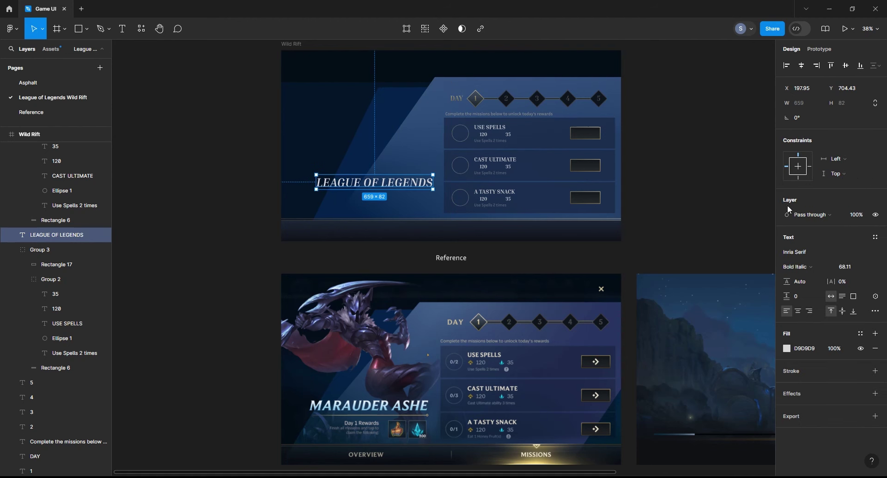
- Change the heading fill to a two-stop linear gradient from E2F2F9 to 83CAE9
click(787, 349)
click(687, 229)
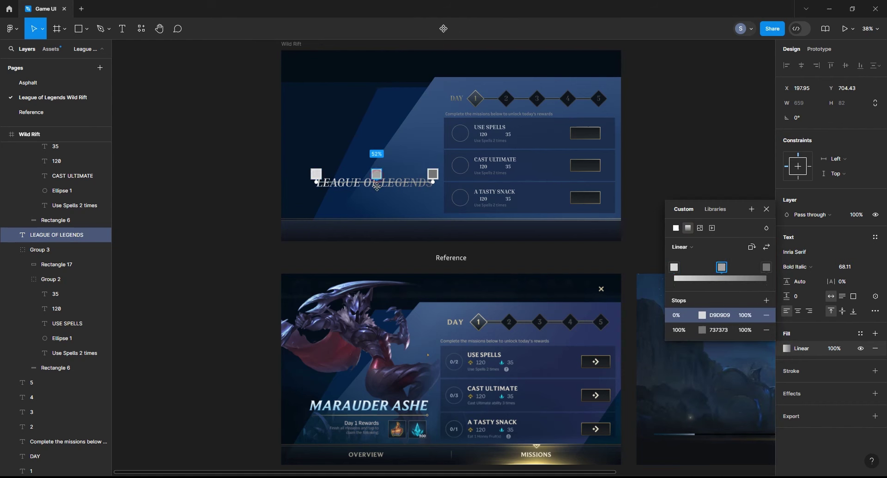
key(Delete)
click(702, 315)
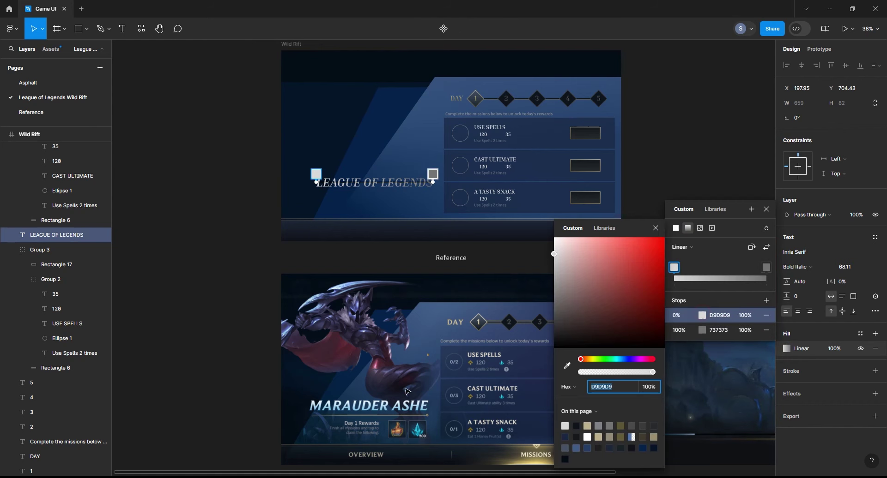
click(401, 406)
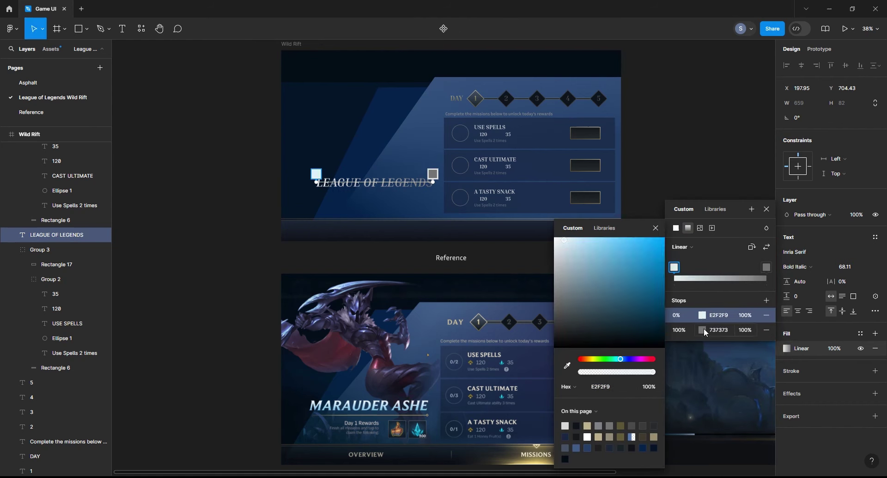
click(705, 331)
click(568, 366)
click(399, 408)
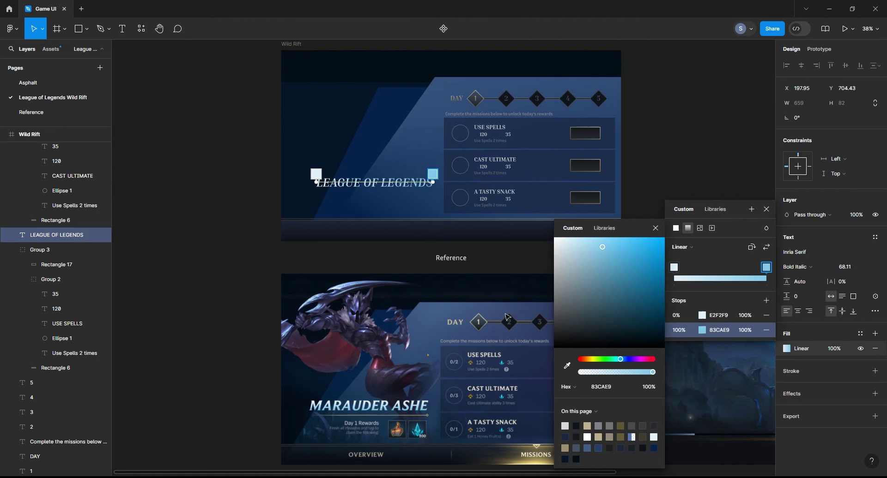
- Adjust the gradient's direction and length around the heading's centre
drag(316, 180, 375, 175)
drag(432, 182, 374, 190)
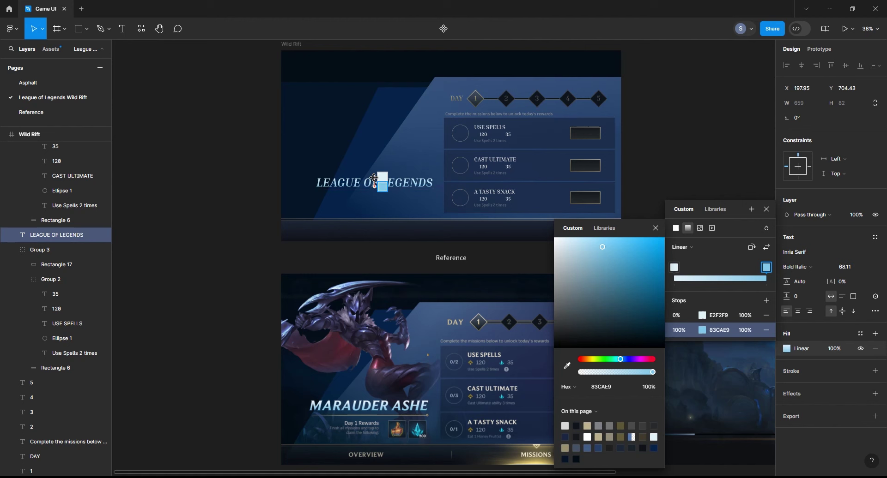
click(684, 159)
click(693, 168)
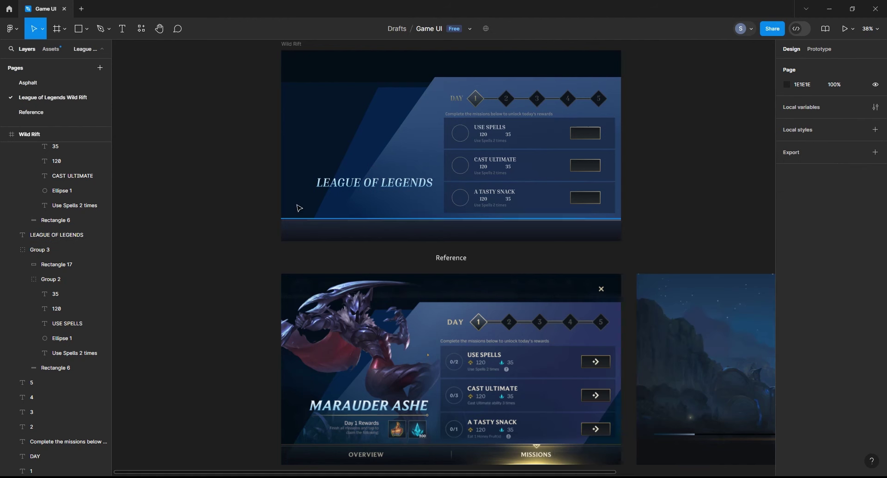
click(85, 29)
- Draw a line under the title and give it a beige BEB390 gradient stroke
click(86, 62)
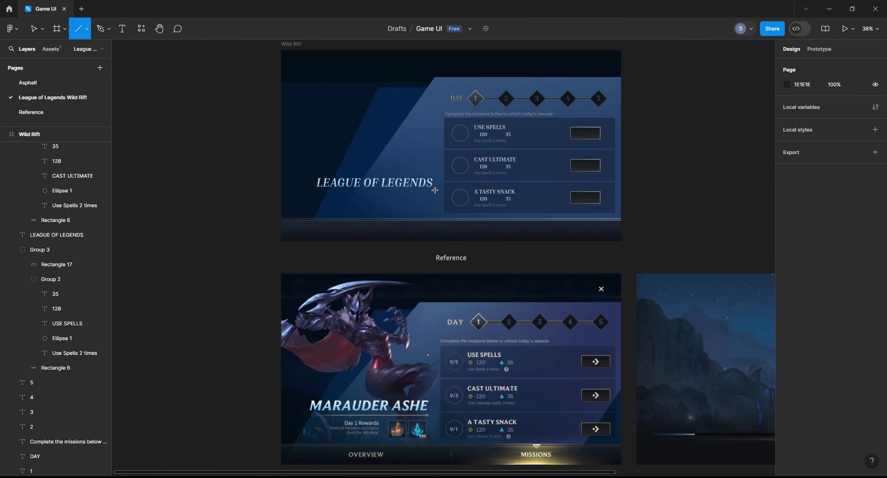
drag(435, 191, 309, 191)
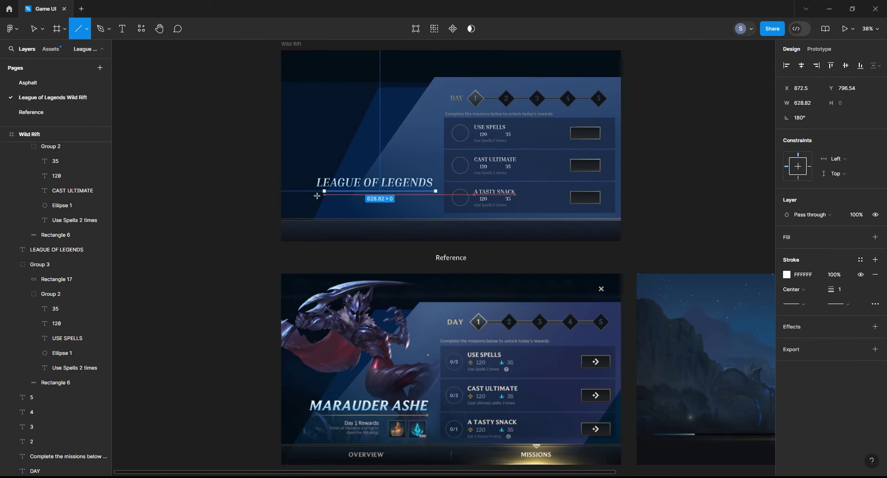
click(786, 276)
click(688, 228)
click(701, 315)
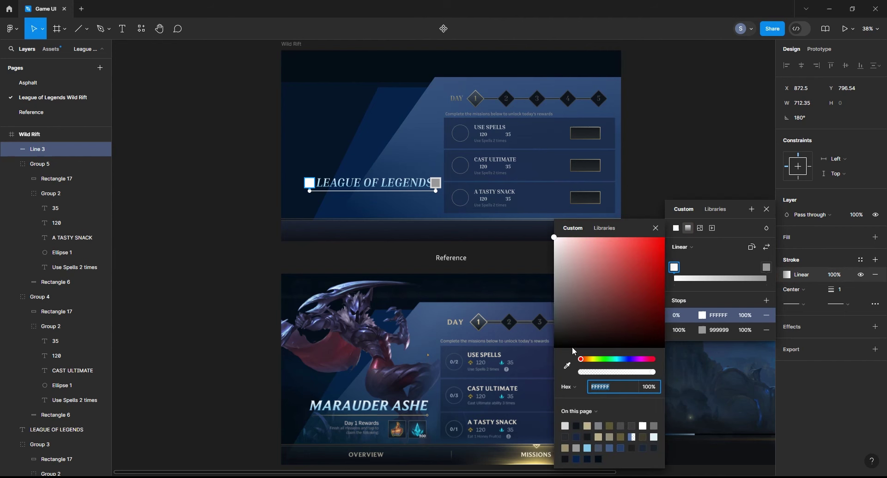
click(688, 228)
click(567, 365)
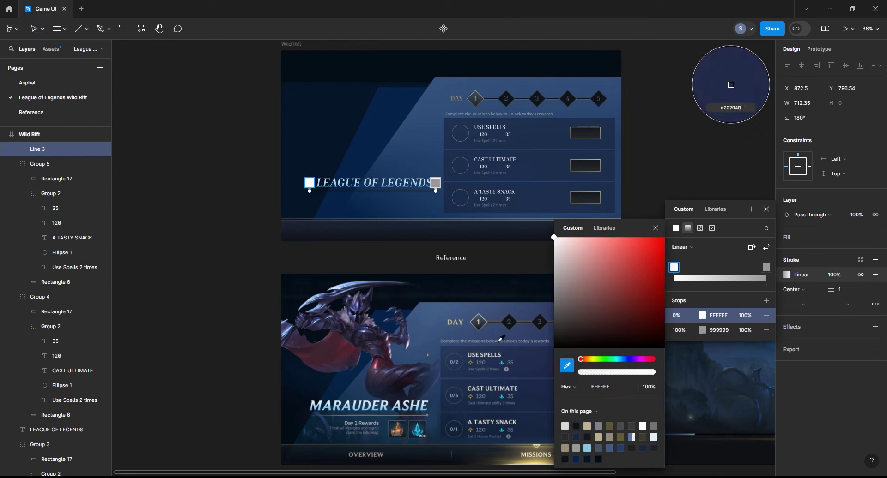
click(590, 426)
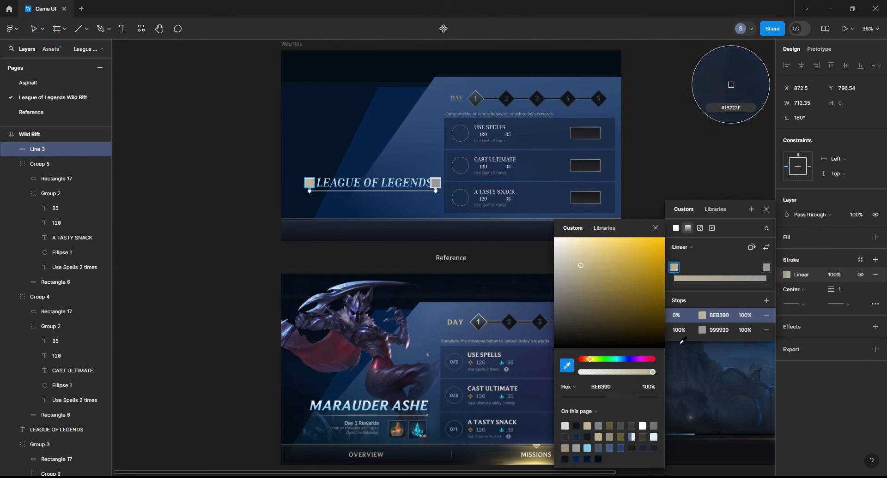
click(719, 331)
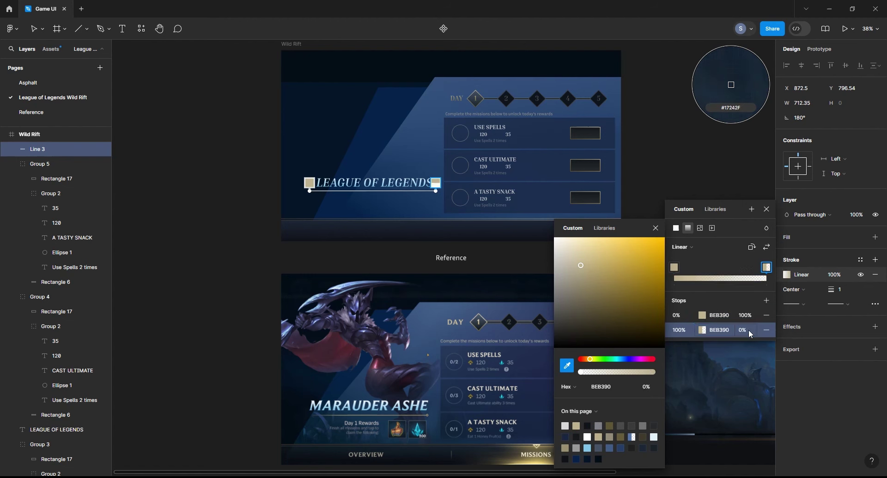
click(766, 210)
click(702, 199)
- Redo the line's linear gradient: BEB390 start, same beige at 0% opacity end
click(663, 220)
key(ctrl+z)
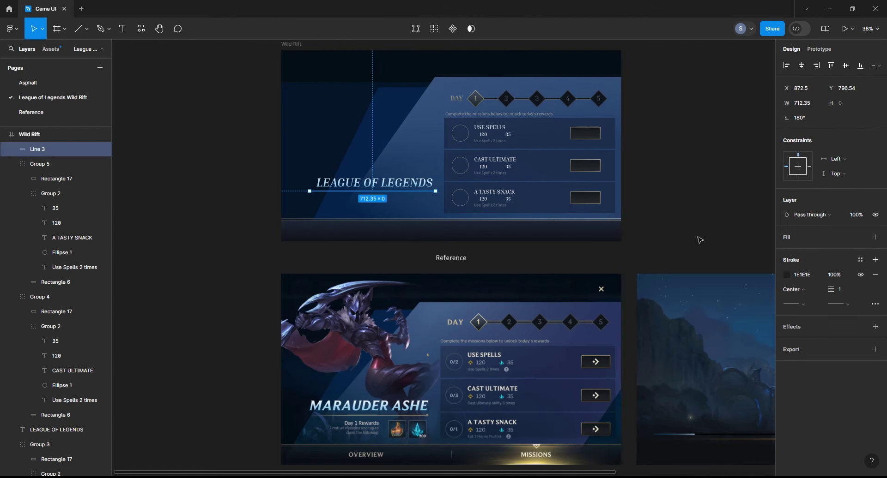
click(787, 274)
click(687, 228)
click(702, 316)
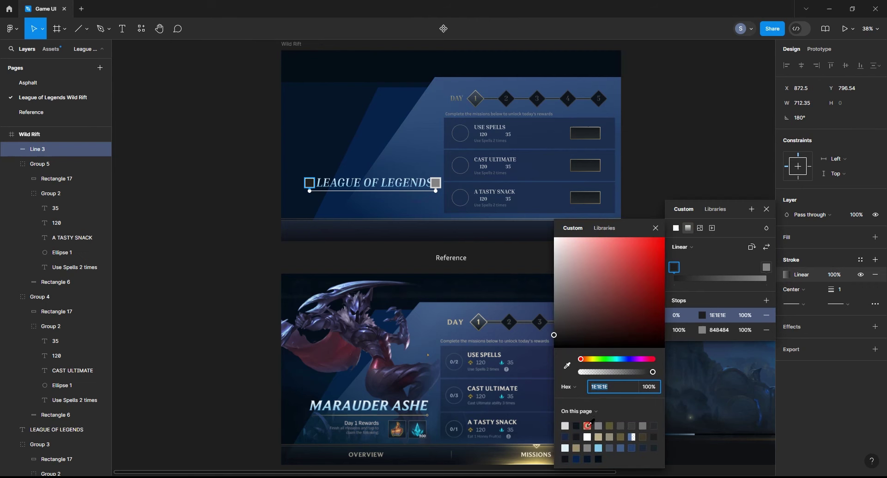
click(588, 425)
click(702, 330)
click(576, 426)
key(Return)
click(766, 209)
key(Escape)
- Flip the line's direction and shorten the gradient so the fade ends sooner
click(418, 191)
drag(441, 189, 318, 193)
click(786, 275)
drag(429, 189, 411, 194)
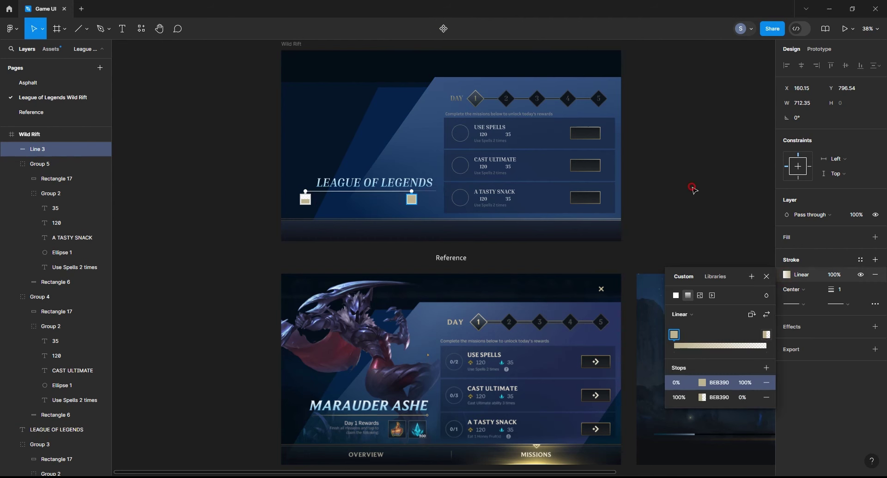
click(766, 276)
click(718, 220)
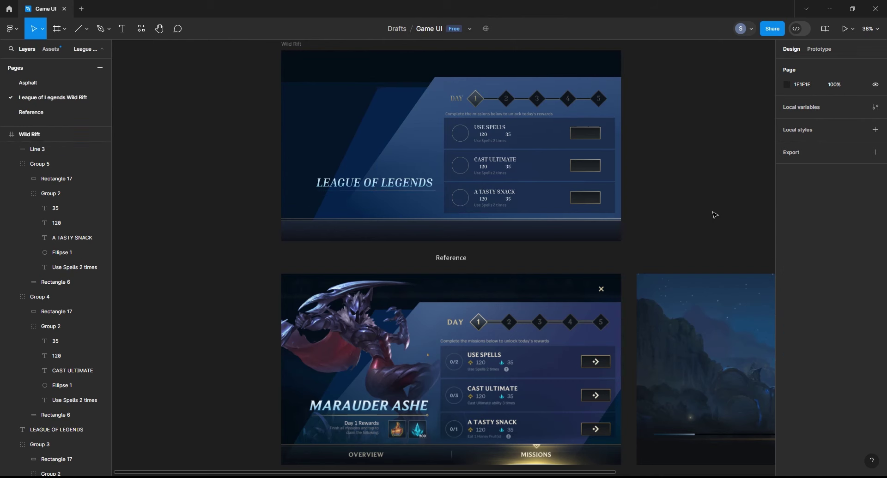
- Set the underline's stroke weight to 3
click(421, 191)
click(226, 194)
click(389, 191)
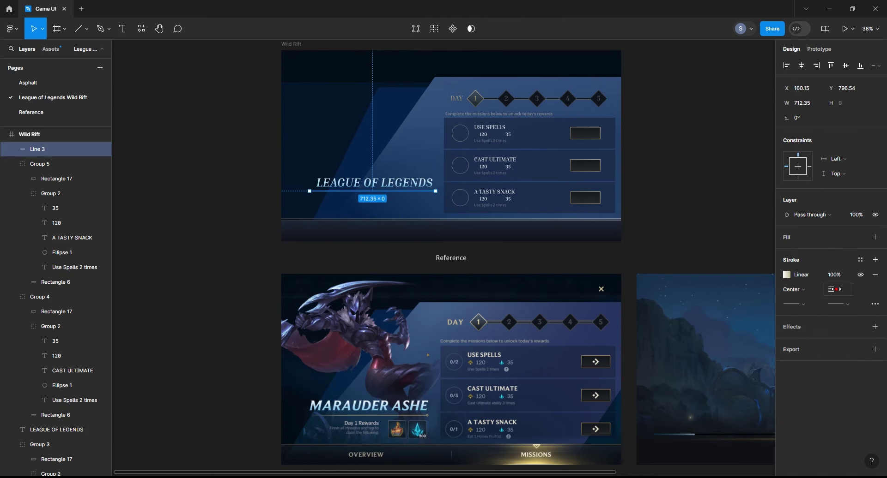
text(3)
key(Return)
ctrl+scroll(429, 187, up, 5)
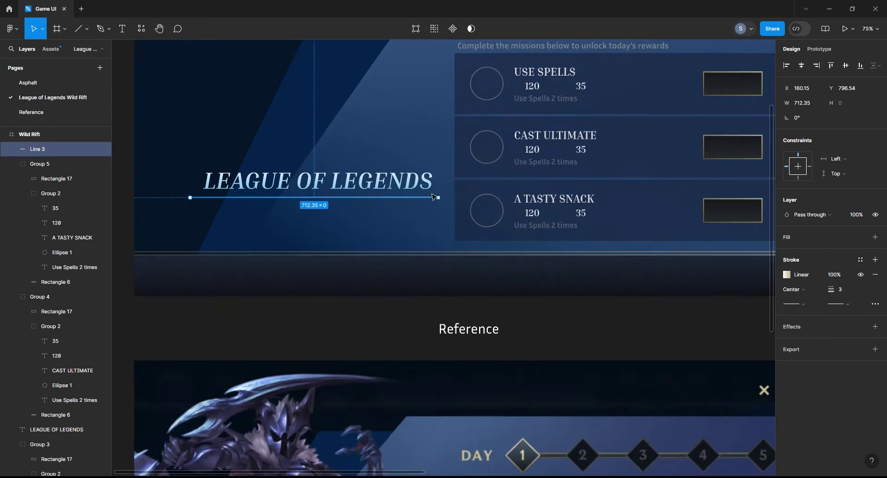
- Copy the USE SPELLS text out toward the first mission circle
ctrl+scroll(419, 200, down, 5)
ctrl+scroll(508, 324, down, 3)
click(575, 426)
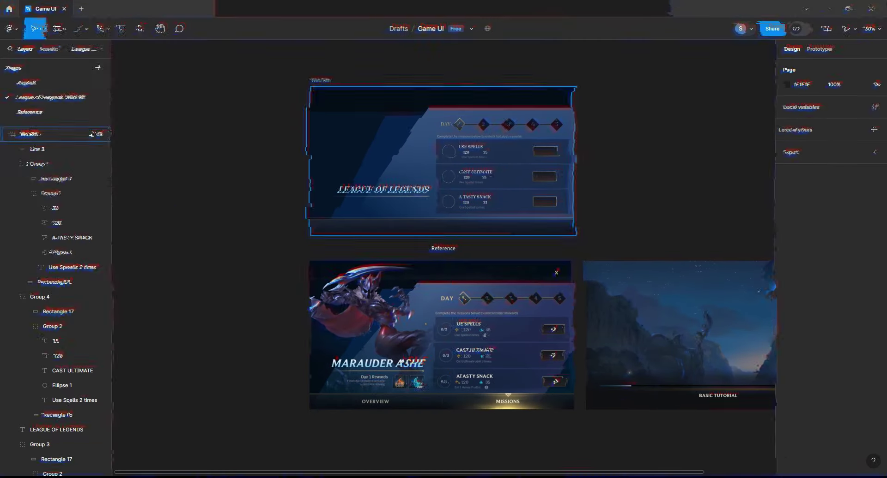
ctrl+scroll(576, 202, up, 4)
scroll(591, 167, down, 2)
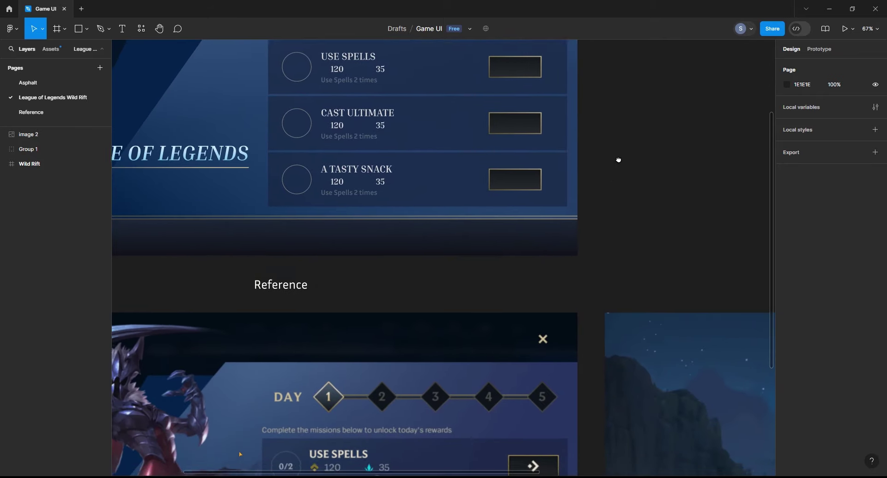
scroll(618, 160, up, 2)
ctrl+click(360, 121)
drag(360, 121, 305, 132)
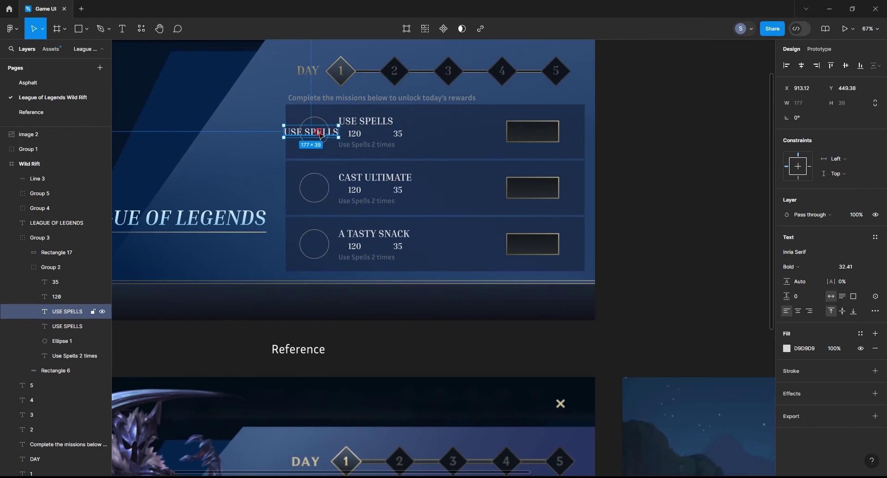
- Change the copied text to the counter 0/2
scroll(426, 171, down, 5)
scroll(426, 170, up, 1)
scroll(426, 170, up, 4)
key(Return)
text(0/)
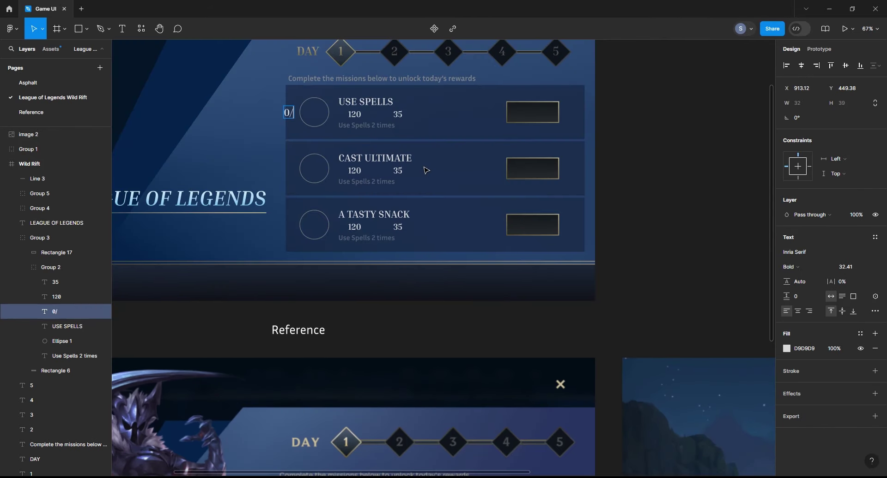
text(2)
key(Escape)
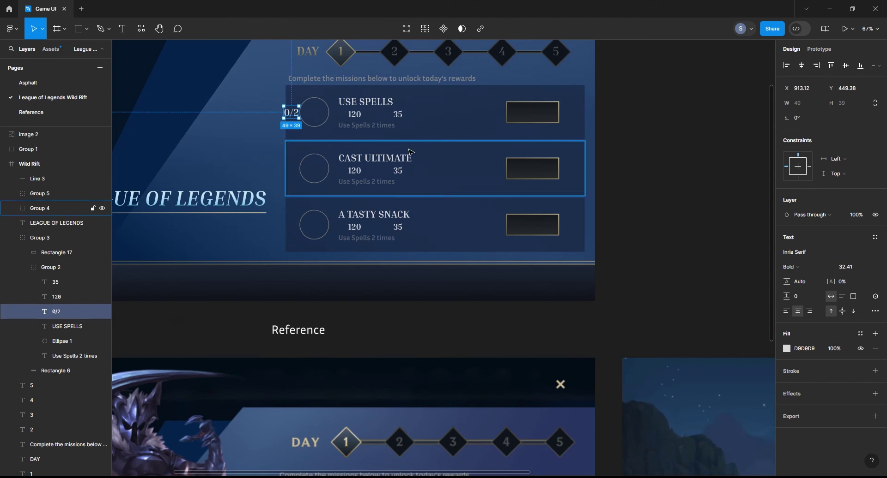
- Center the 0/2 counter in the first circle and check the CAST ULTIMATE row's counter
mouse_move(311, 116)
mouse_down()
mouse_move(319, 116)
mouse_move(319, 226)
mouse_up()
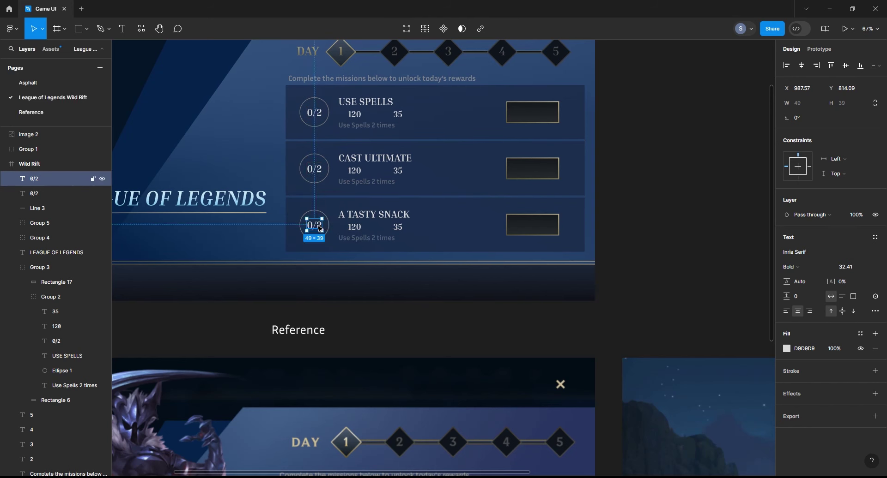
click(317, 168)
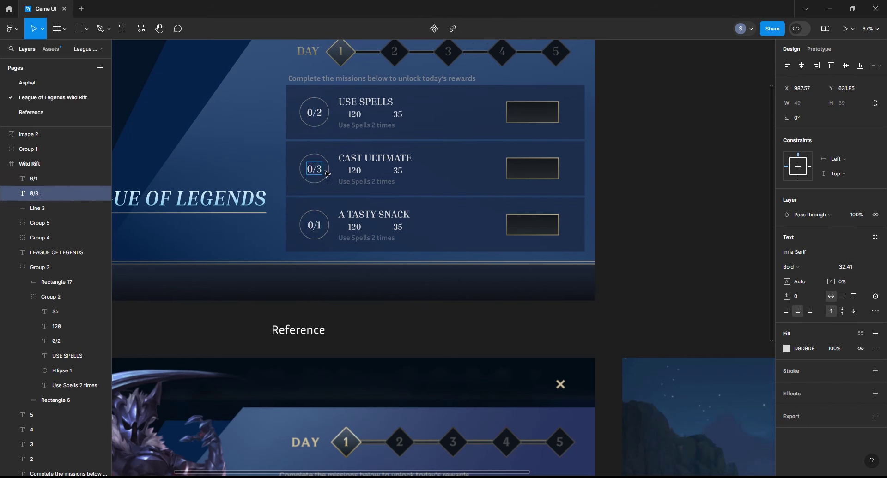
scroll(327, 148, down, 2)
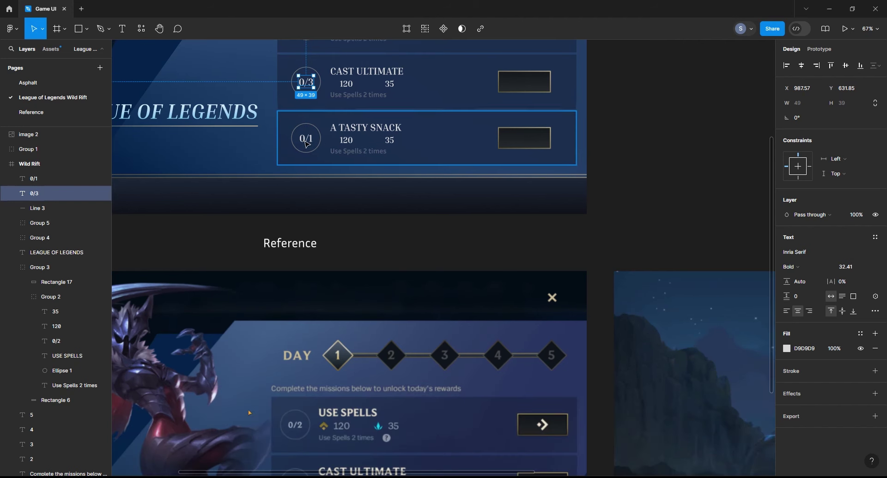
click(695, 139)
scroll(662, 88, down, 2)
- Retype the Cast Ultimate mission description as 'Cast Ultimate ability 3 times'
mouse_move(661, 88)
mouse_down()
mouse_move(666, 72)
mouse_move(668, 141)
mouse_up()
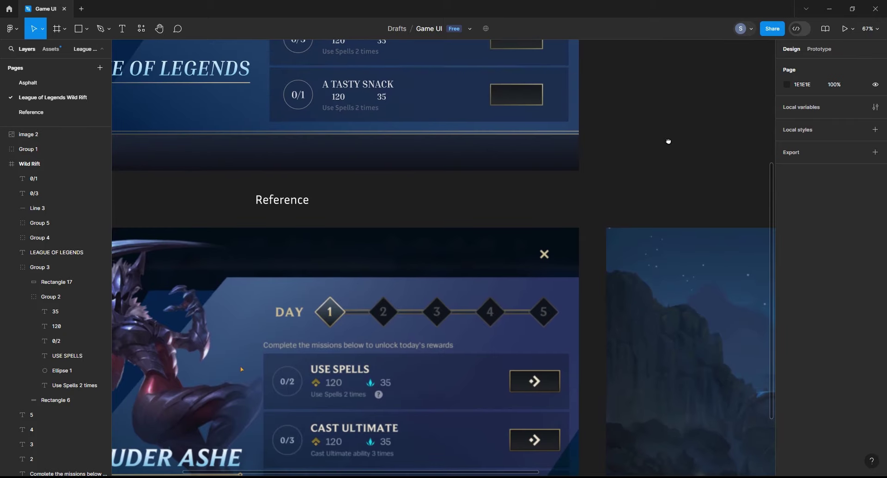
double_click(352, 52)
text(Cast Ultimat)
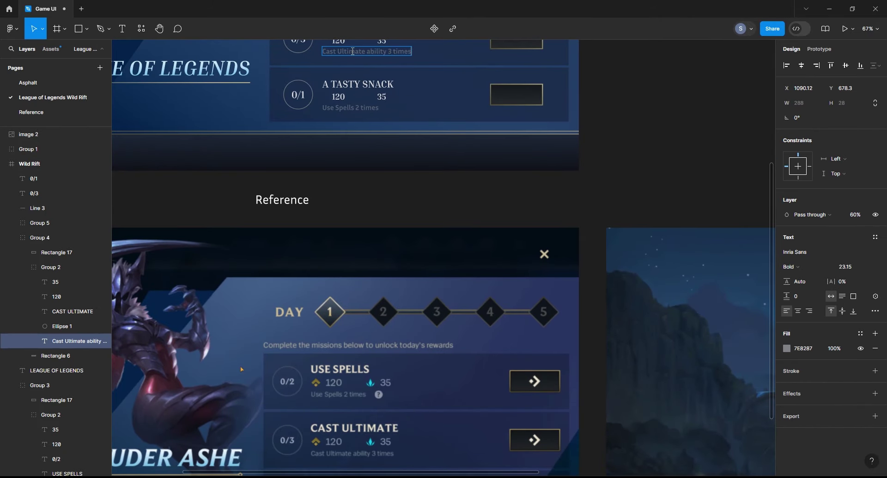
key(Escape)
scroll(385, 136, down, 3)
- Retype the A Tasty Snack mission description as 'Eat 1 Honey Fruit (s)'
click(376, 287)
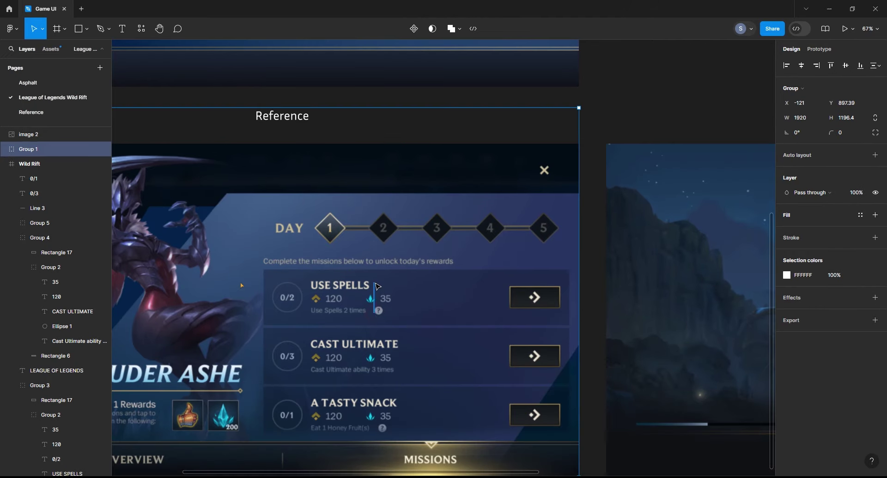
ctrl+scroll(377, 287, down, 2)
scroll(377, 208, up, 3)
ctrl+click(341, 114)
text(Eat 1 Honey Fruit (s)
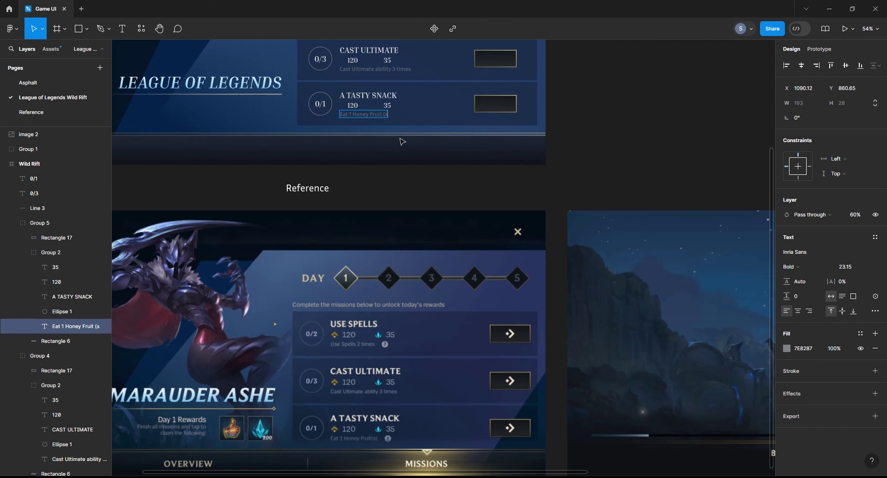
text())
key(Escape)
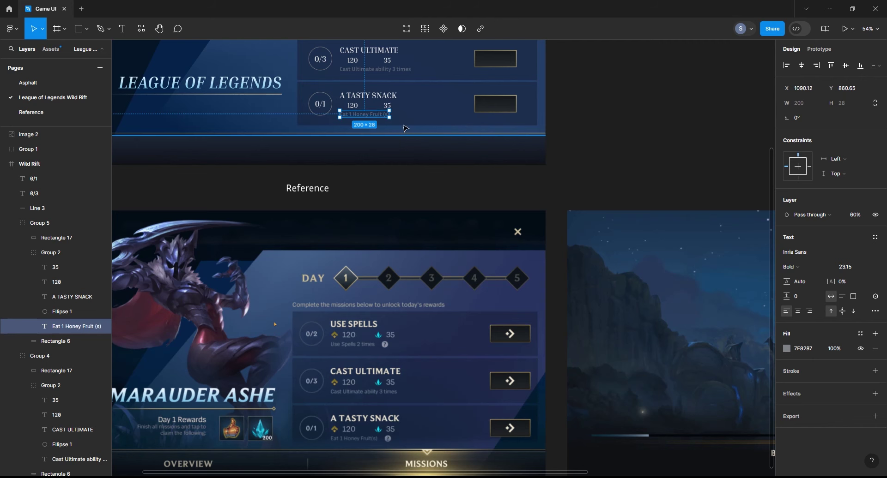
ctrl+scroll(403, 128, up, 5)
scroll(172, 199, up, 2)
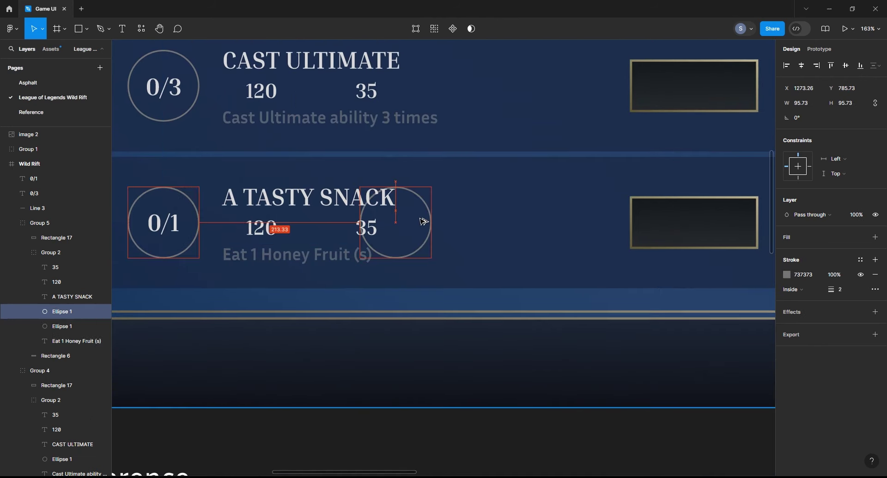
- Make a small solid, outline-free 60% opacity circle beside the honey fruit description
mouse_move(187, 199)
mouse_down()
mouse_move(437, 204)
mouse_move(412, 242)
mouse_up()
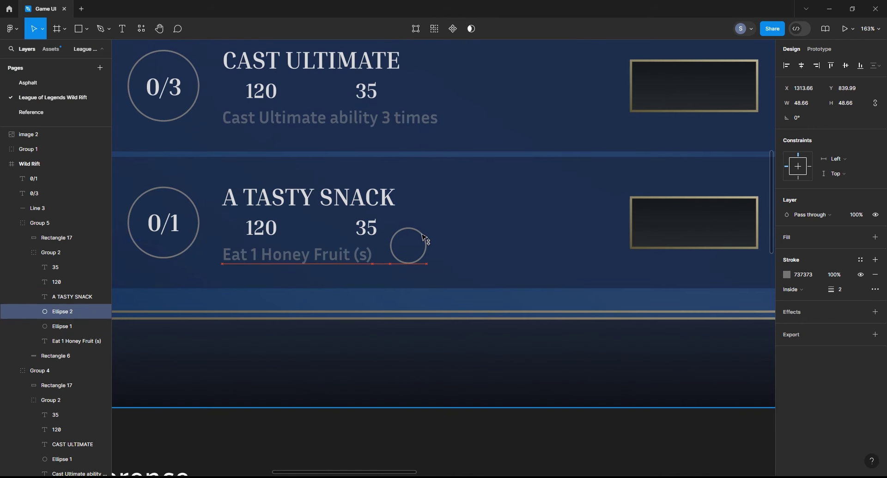
click(876, 276)
click(874, 237)
scroll(479, 253, down, 3)
scroll(479, 253, down, 2)
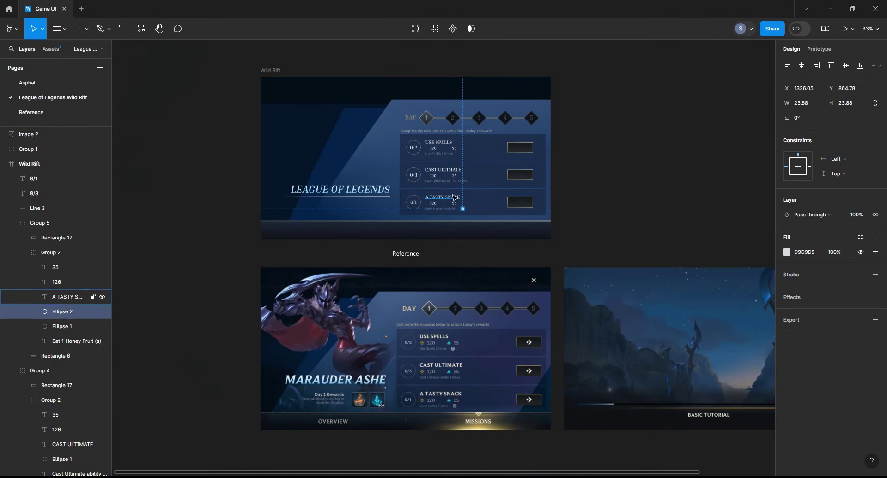
scroll(453, 197, up, 10)
drag(465, 256, 452, 257)
click(861, 220)
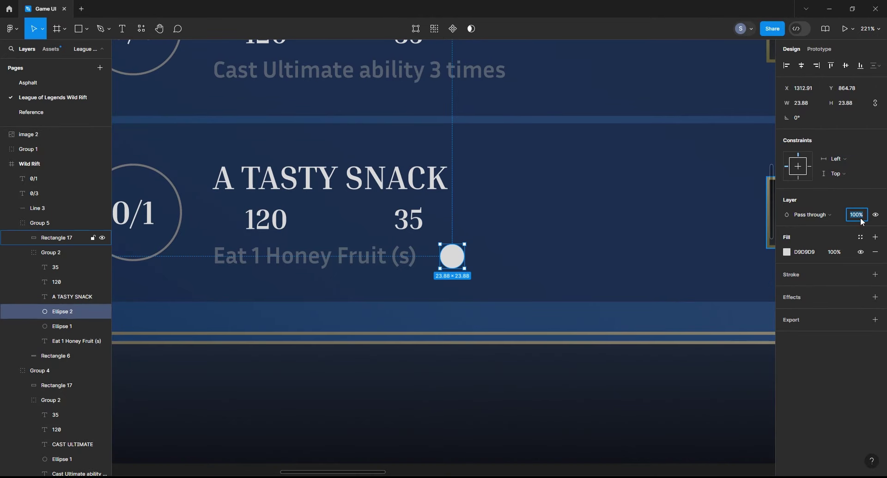
text(60)
key(Return)
- Duplicate the description text as a '?' and scale it inside the grey circle
click(400, 261)
drag(400, 261, 560, 264)
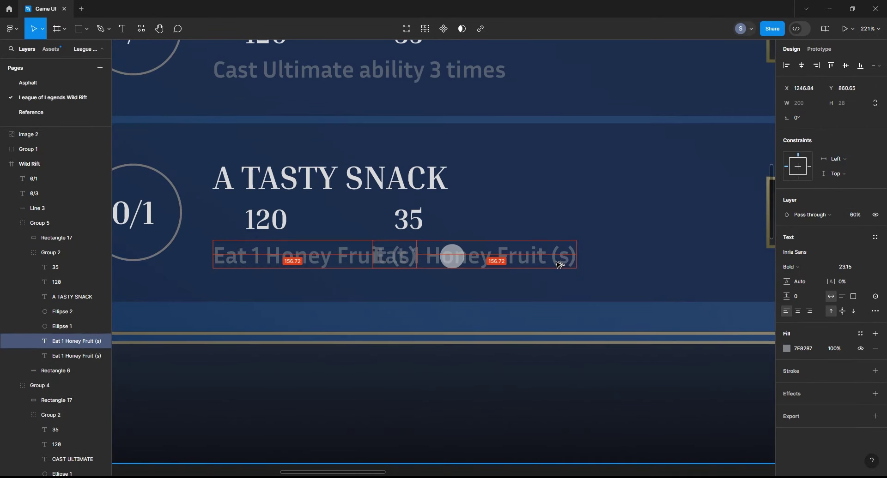
key(Return)
text(?)
key(Escape)
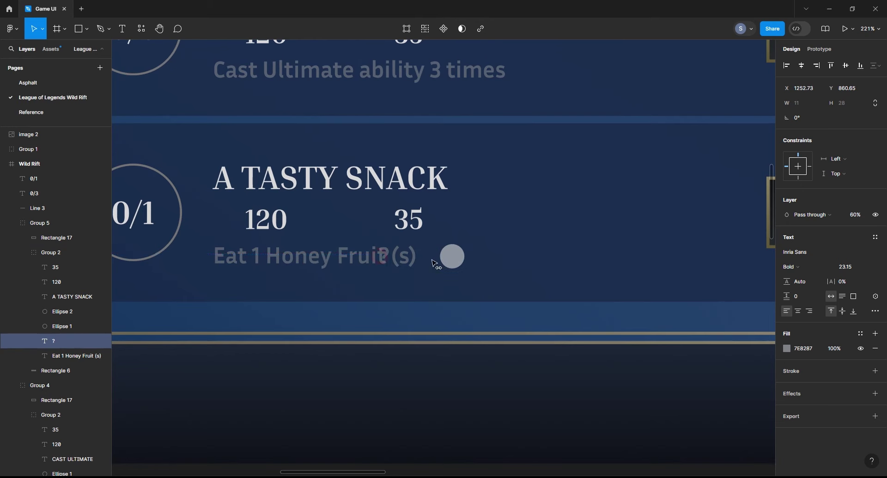
drag(378, 254, 452, 254)
scroll(452, 255, down, 3)
scroll(452, 255, down, 4)
scroll(451, 278, up, 4)
scroll(448, 268, up, 5)
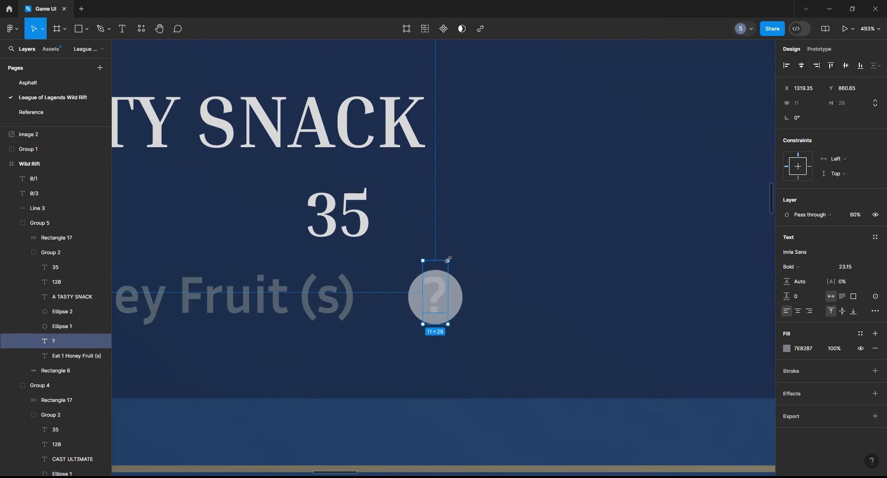
key(k)
drag(443, 270, 442, 275)
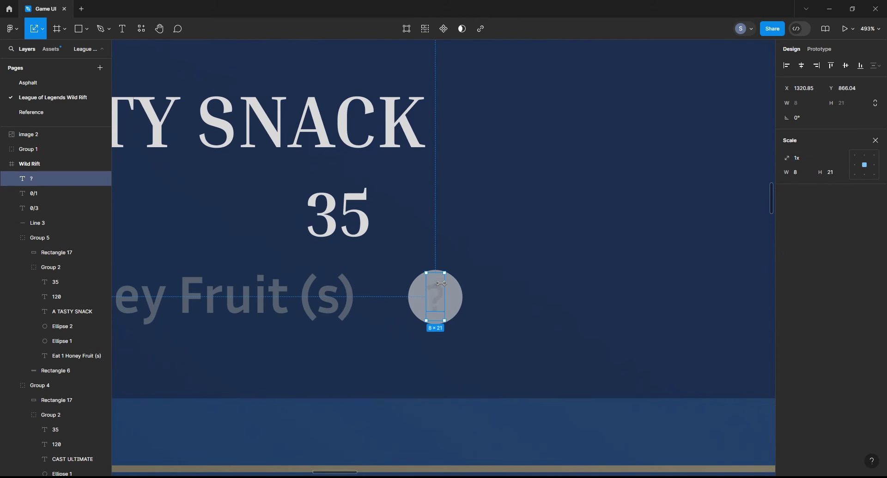
key(v)
click(786, 348)
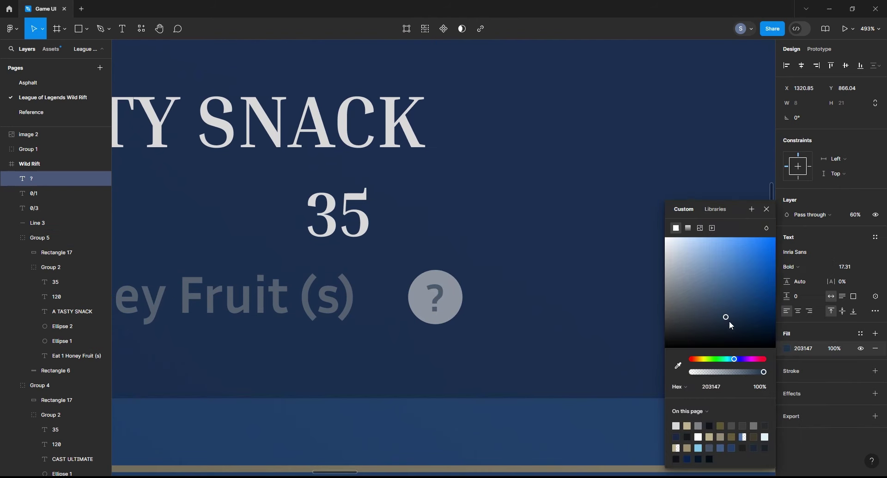
key(Escape)
- Group the '?' with its circle and copy the icon to the Use Spells row
shift+click(444, 297)
ctrl+click(438, 297)
shift+click(440, 296)
key(ctrl+g)
scroll(439, 296, down, 3)
scroll(437, 295, down, 2)
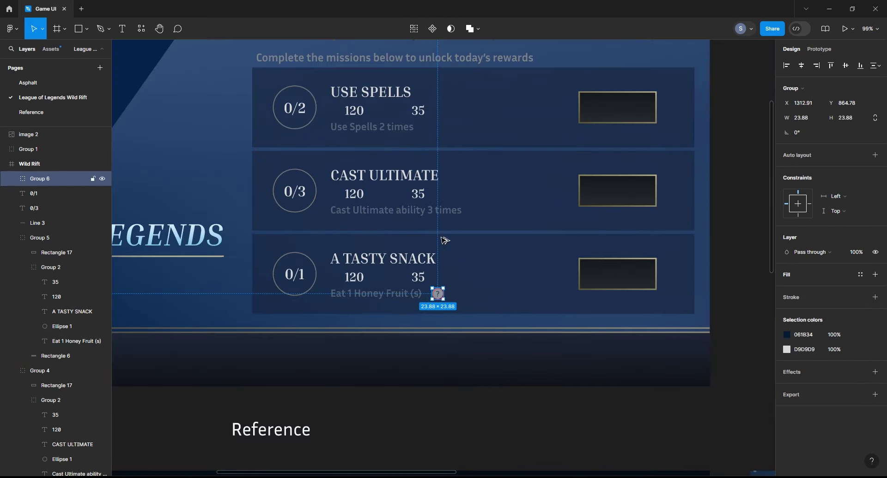
drag(439, 296, 438, 131)
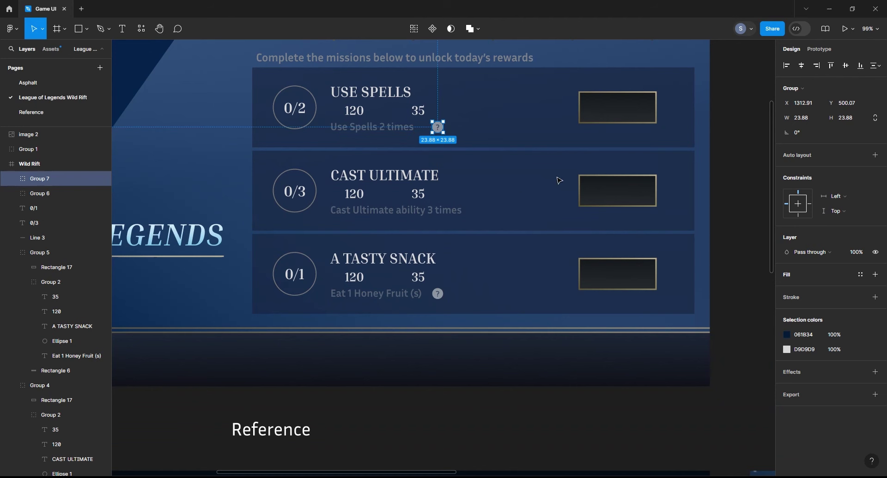
- Check both question-mark icons against the Use Spells and Eat 1 Honey Fruit lines
click(744, 210)
click(375, 130)
shift+click(438, 127)
click(375, 294)
shift+click(437, 294)
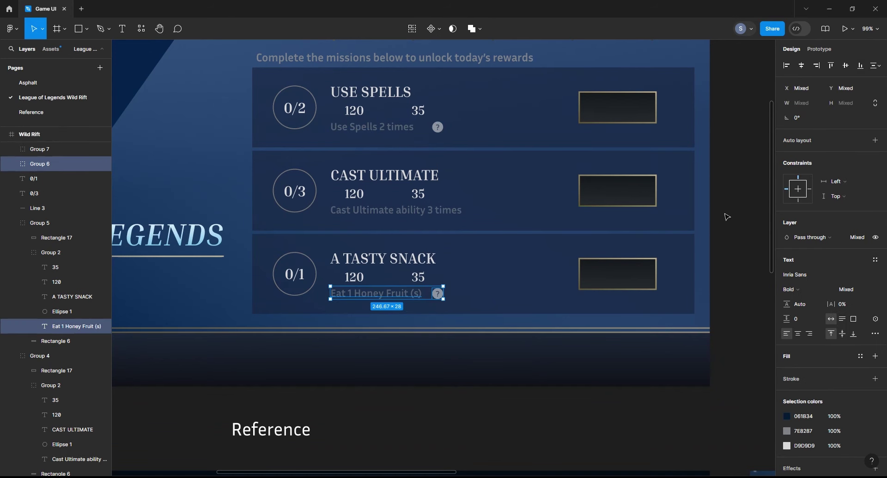
key(Escape)
ctrl+scroll(521, 257, down, 5)
scroll(508, 231, down, 3)
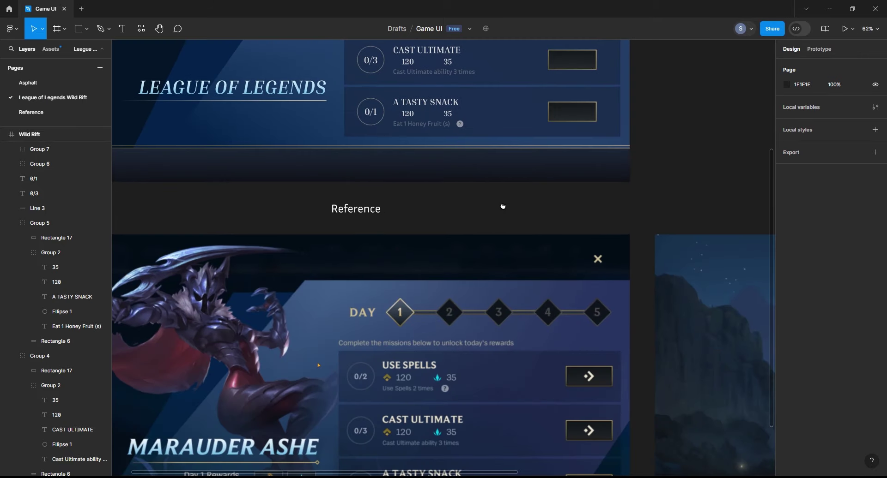
- Review the two question-mark icons in the upper mission frame
drag(502, 206, 502, 320)
click(460, 140)
shift+click(460, 243)
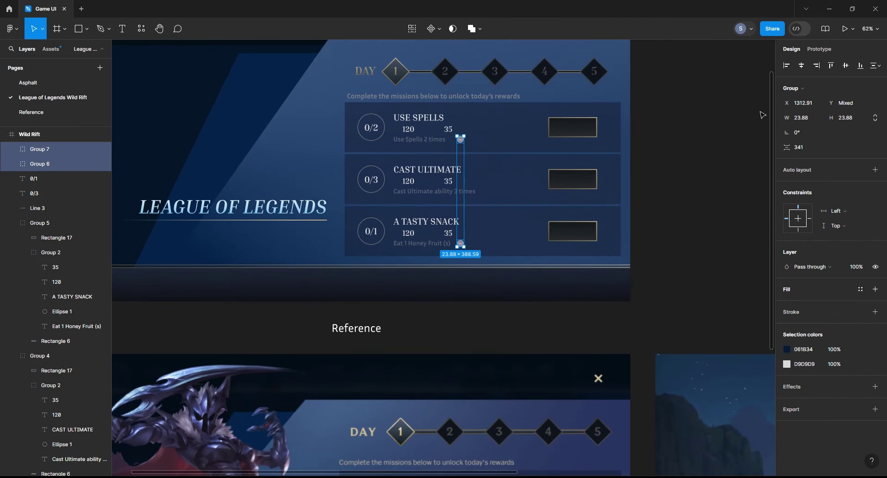
key(Escape)
scroll(626, 174, down, 3)
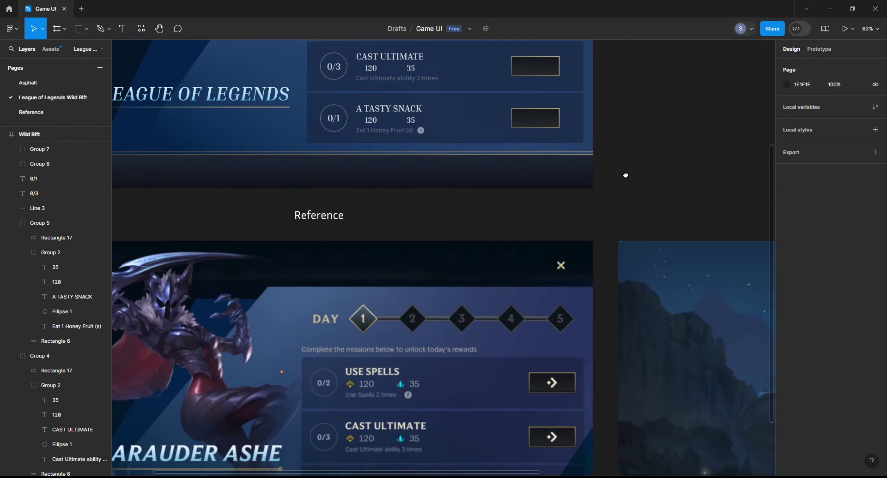
ctrl+scroll(508, 392, up, 5)
ctrl+scroll(549, 376, up, 2)
- Draw a small diamond and a larger rotated square, then subtract them into a chevron
key(r)
drag(473, 343, 482, 352)
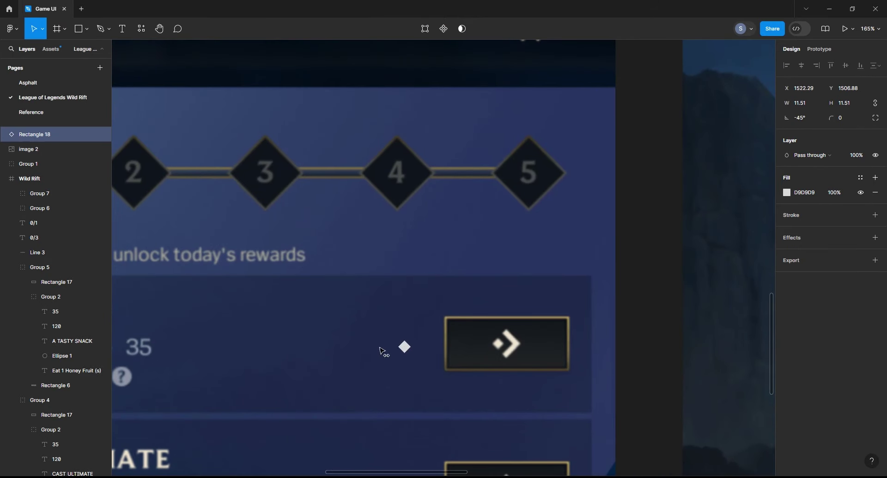
key(ctrl+d)
mouse_move(371, 349)
mouse_down()
mouse_move(392, 331)
mouse_move(409, 351)
mouse_up()
shift+click(429, 351)
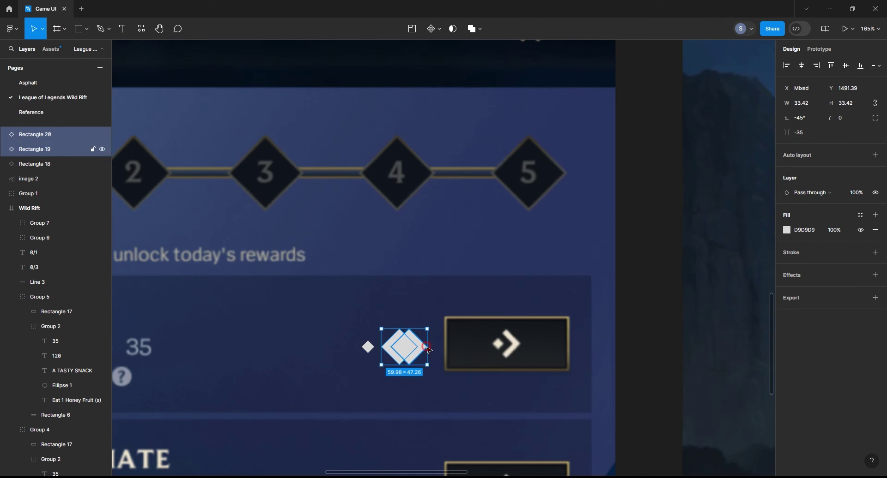
click(480, 31)
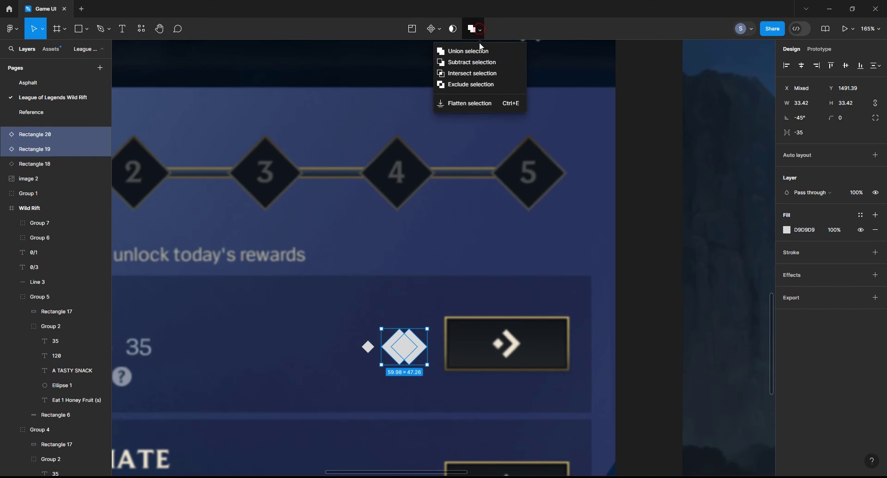
click(471, 62)
- Group the chevron with the diamond as an arrow icon on the Tasty Snack button
drag(418, 344, 385, 342)
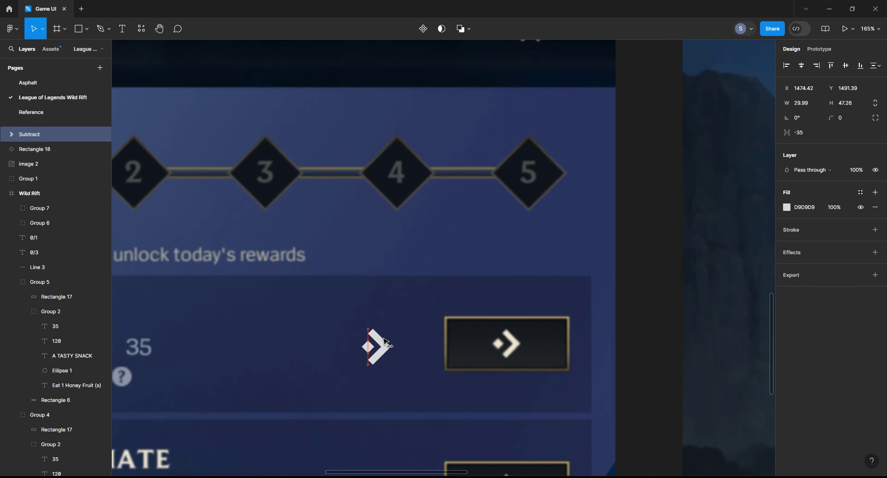
shift+click(368, 346)
key(ctrl+g)
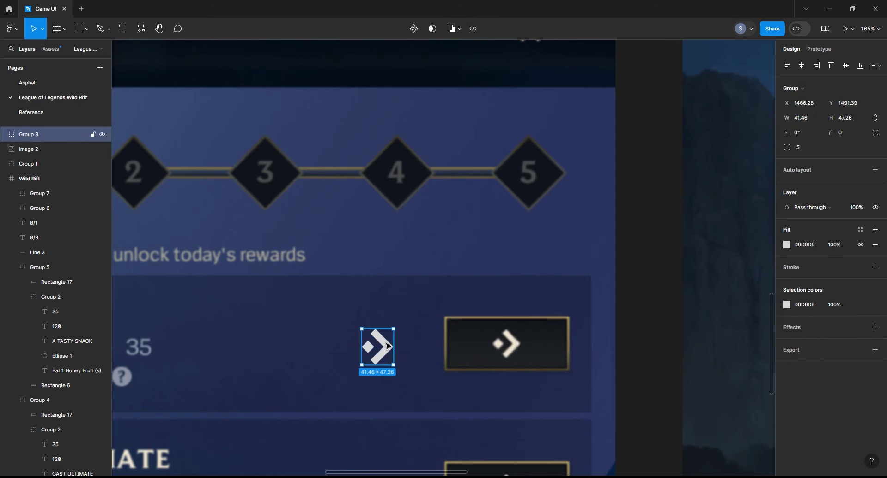
scroll(378, 347, down, 5)
drag(381, 349, 421, 76)
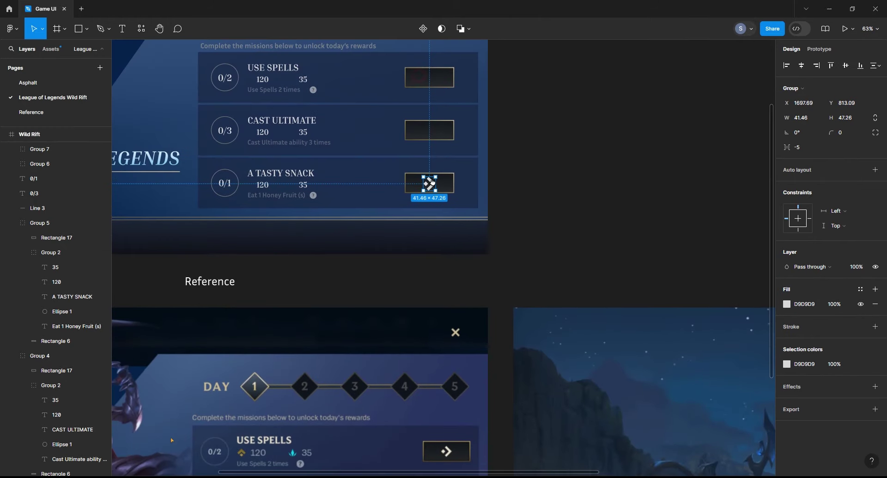
- Shrink the arrow icon slightly and copy it into the Cast Ultimate and Use Spells buttons
scroll(422, 76, up, 5)
ctrl+scroll(432, 184, up, 3)
ctrl+scroll(435, 185, up, 4)
drag(442, 162, 439, 164)
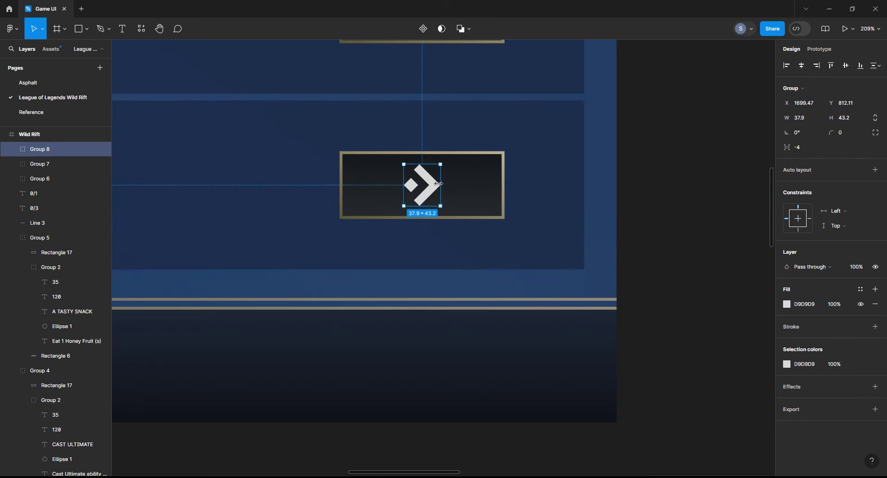
ctrl+scroll(439, 183, down, 3)
alt+drag(434, 272, 434, 161)
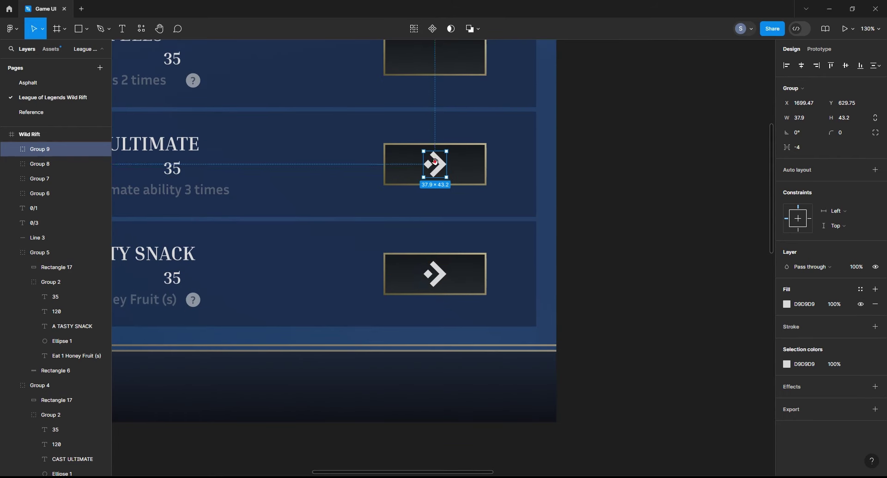
scroll(434, 161, up, 3)
alt+drag(442, 297, 444, 194)
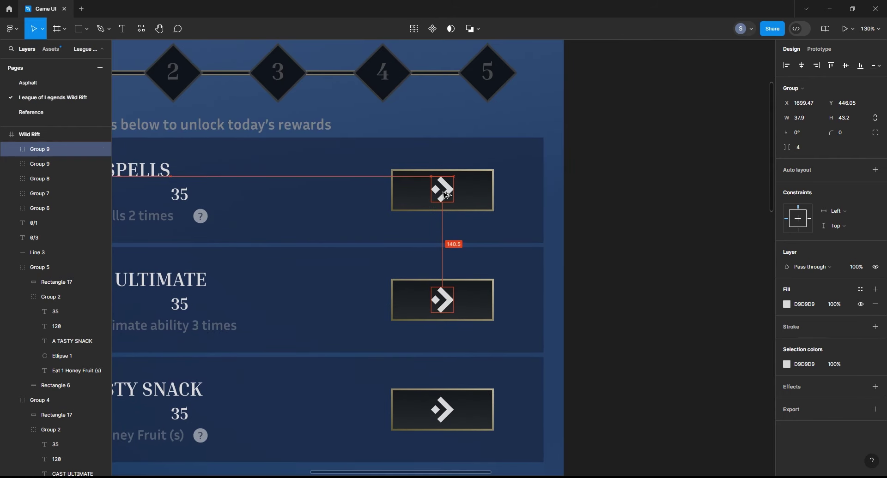
- Centre the arrow icon within the Use Spells button frame
click(491, 199)
double_click(491, 200)
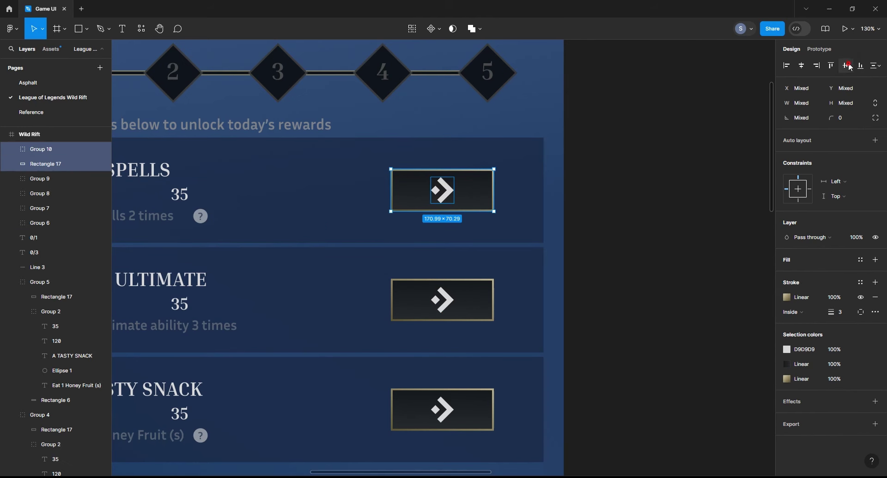
click(622, 195)
scroll(621, 195, down, 5)
scroll(600, 231, down, 3)
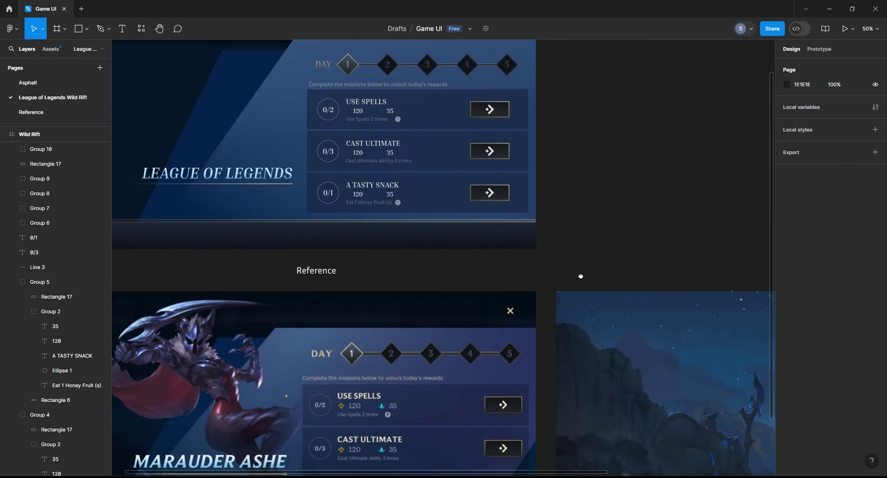
- Inspect the three mission row backgrounds
scroll(584, 217, down, 2)
ctrl+click(466, 139)
ctrl+shift+click(467, 104)
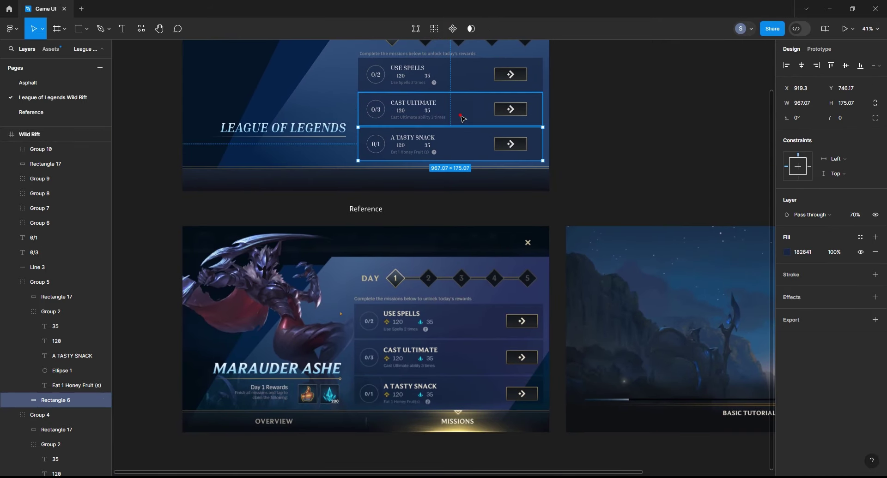
ctrl+shift+click(466, 69)
click(607, 119)
scroll(657, 140, left, 3)
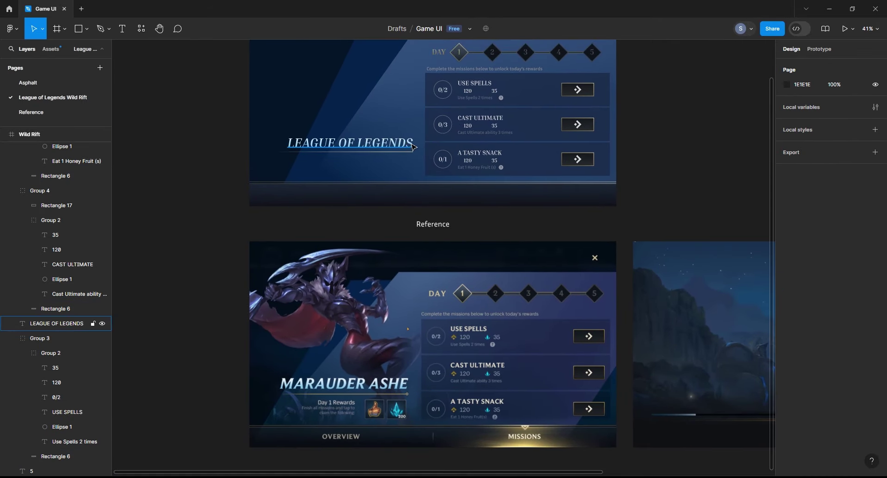
- Try the jsMath-cmbx10 font on the LEAGUE OF LEGENDS title
click(350, 143)
click(831, 252)
scroll(750, 368, down, 5)
scroll(738, 361, down, 1)
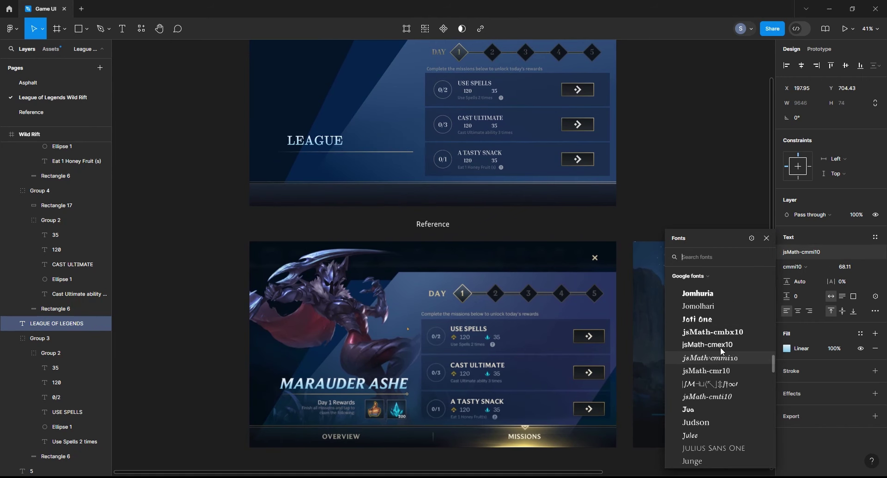
click(723, 336)
click(802, 252)
scroll(720, 378, up, 1)
scroll(716, 392, down, 3)
click(673, 168)
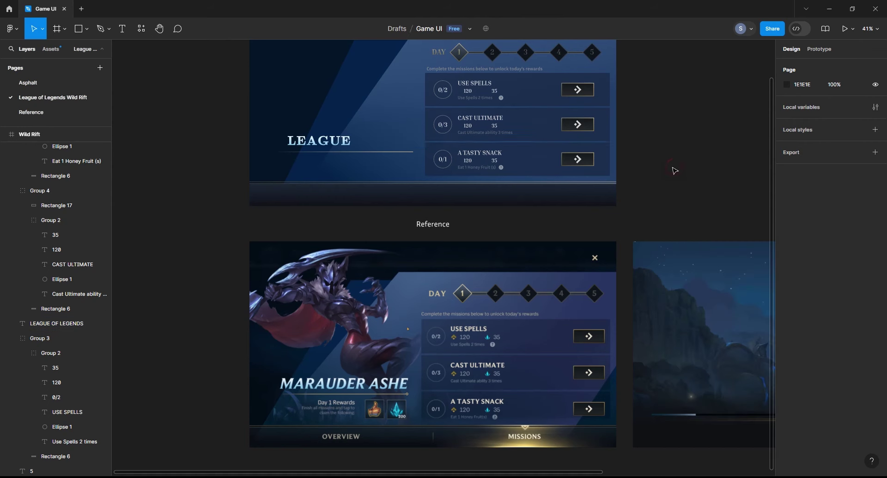
- Search Google fonts for 'ital' and apply Yeseva One to the title
click(342, 147)
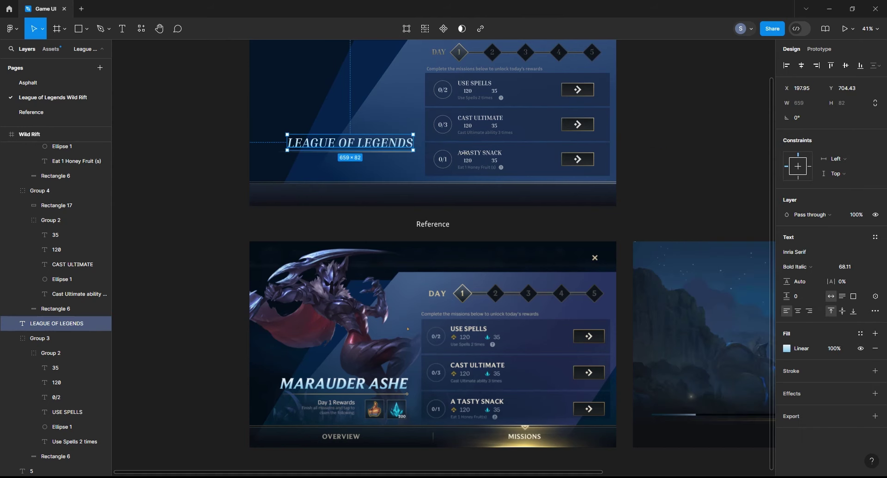
click(795, 252)
click(741, 276)
click(739, 276)
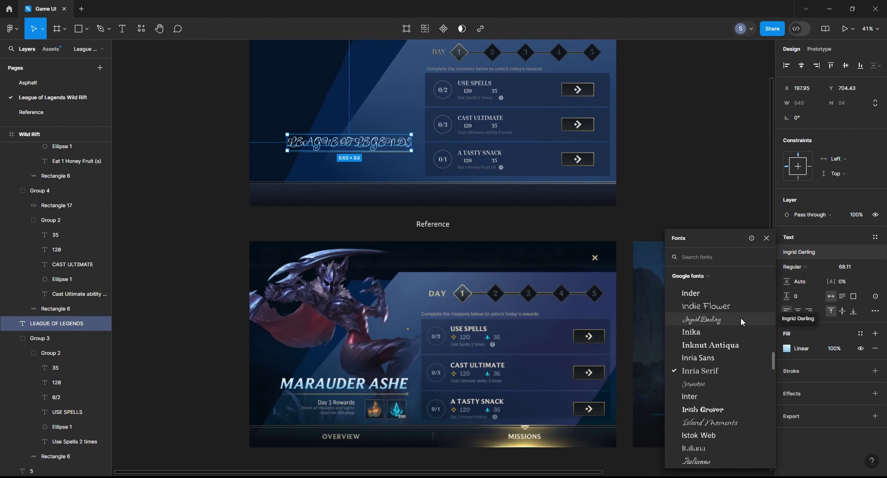
text(ital)
scroll(725, 375, down, 2)
scroll(726, 388, down, 3)
scroll(725, 402, down, 2)
scroll(725, 413, down, 2)
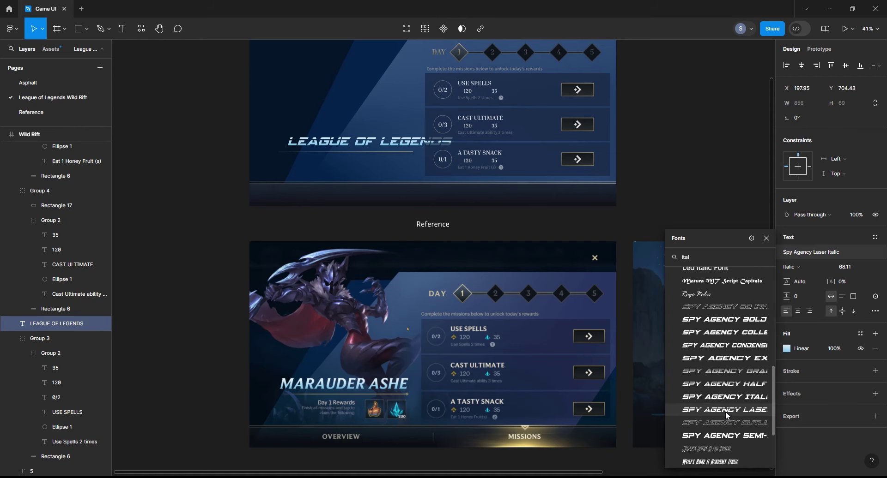
key(BackSpace)
key(BackSpace)
key(BackSpace)
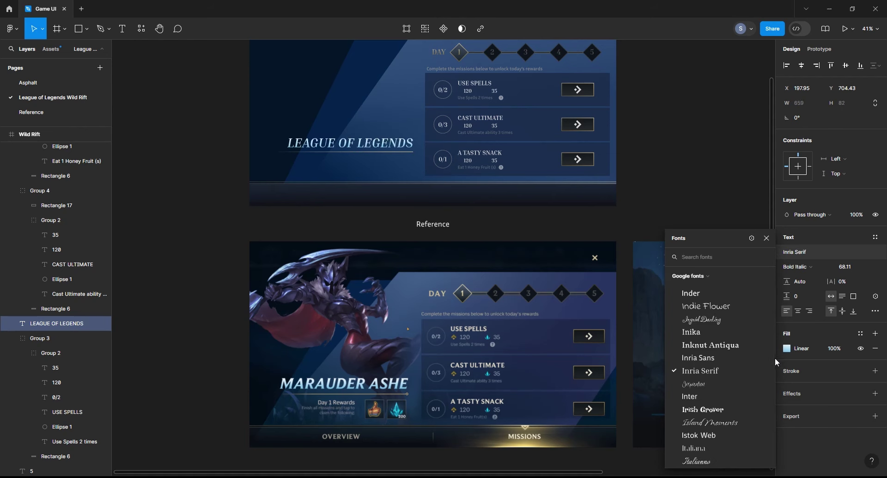
drag(773, 358, 773, 460)
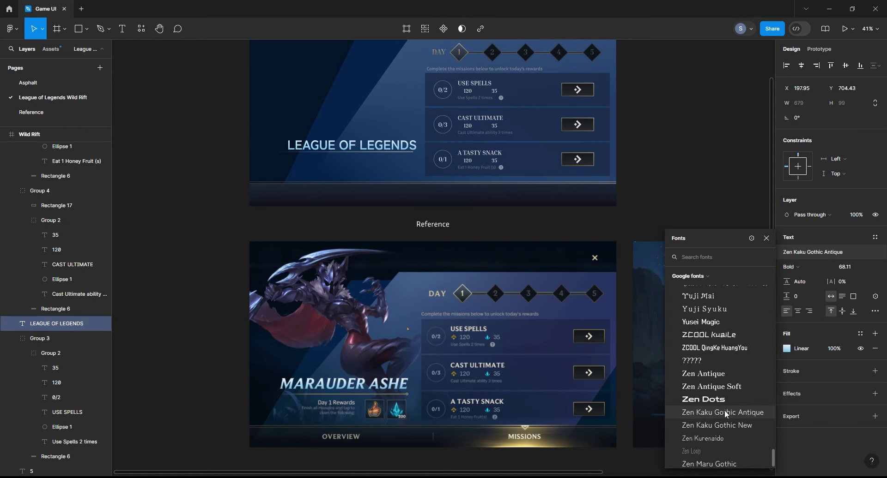
scroll(724, 410, up, 3)
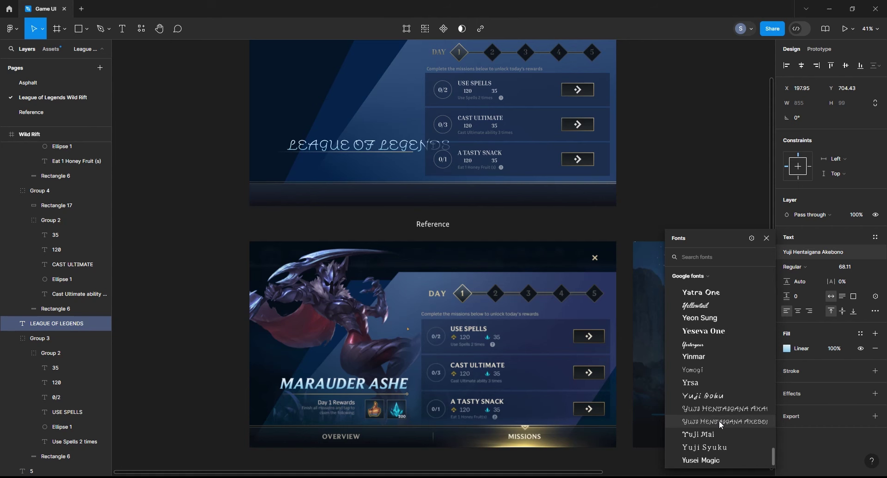
click(703, 331)
- Try the Vidaloka font on the title
click(797, 252)
scroll(722, 346, up, 2)
scroll(722, 346, up, 5)
scroll(722, 347, up, 4)
scroll(723, 347, down, 1)
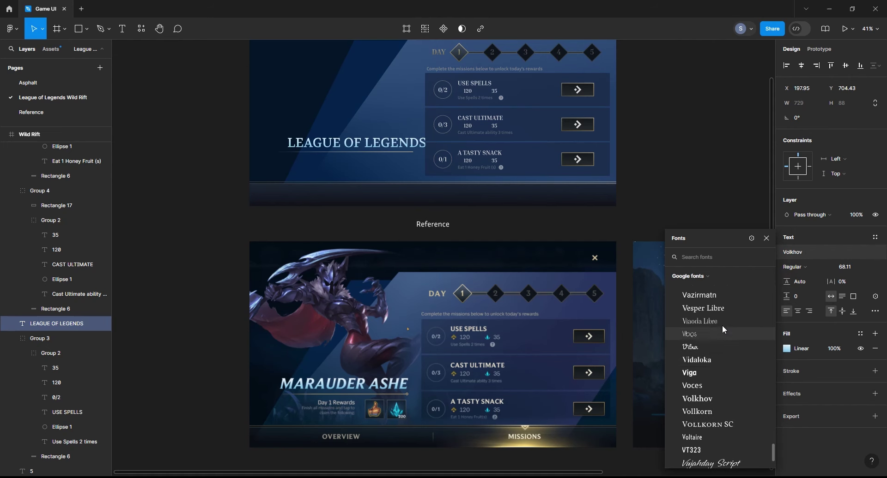
click(713, 360)
- Browse the Popular and Variable font lists for the title
click(801, 252)
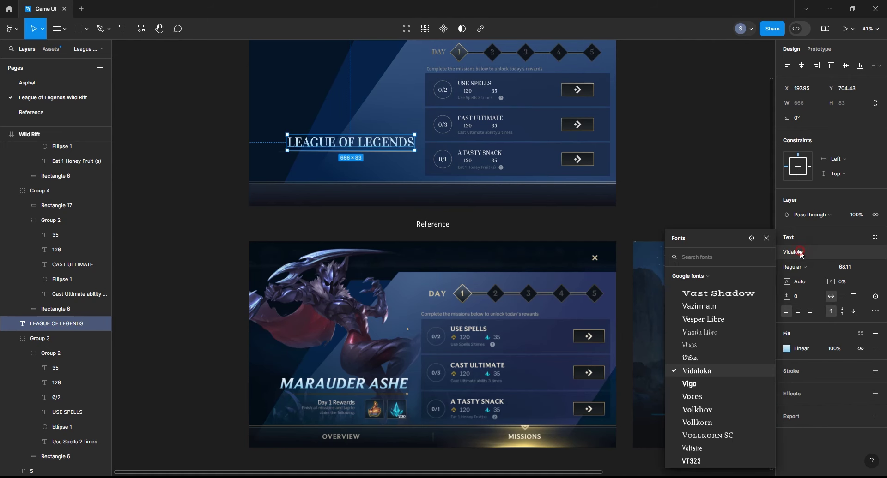
click(688, 276)
click(695, 266)
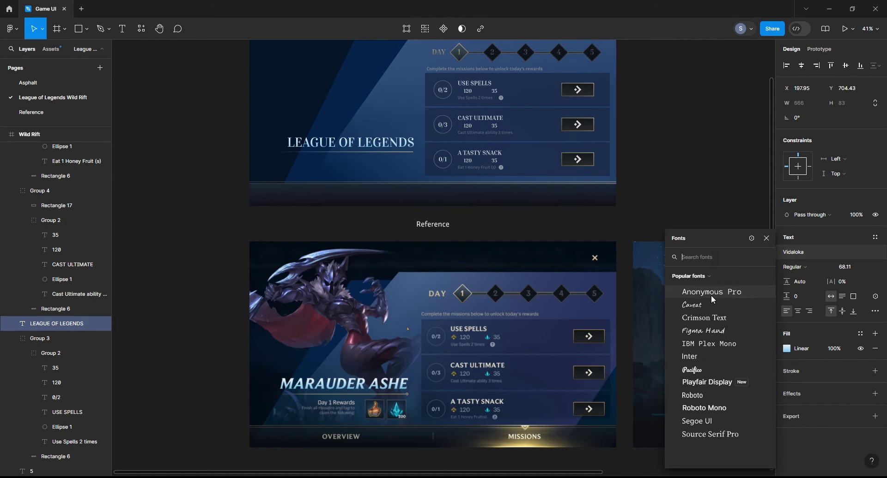
click(690, 277)
click(704, 297)
scroll(716, 319, down, 5)
scroll(720, 342, down, 5)
scroll(714, 369, down, 5)
scroll(712, 351, down, 3)
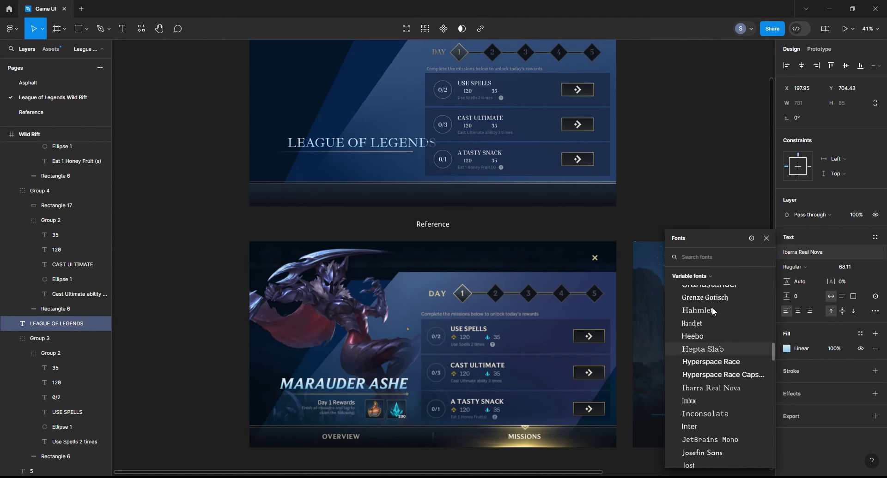
- Search 'time' and set the title to Times New Roman Bold Italic at 68.11
click(714, 257)
text(aria)
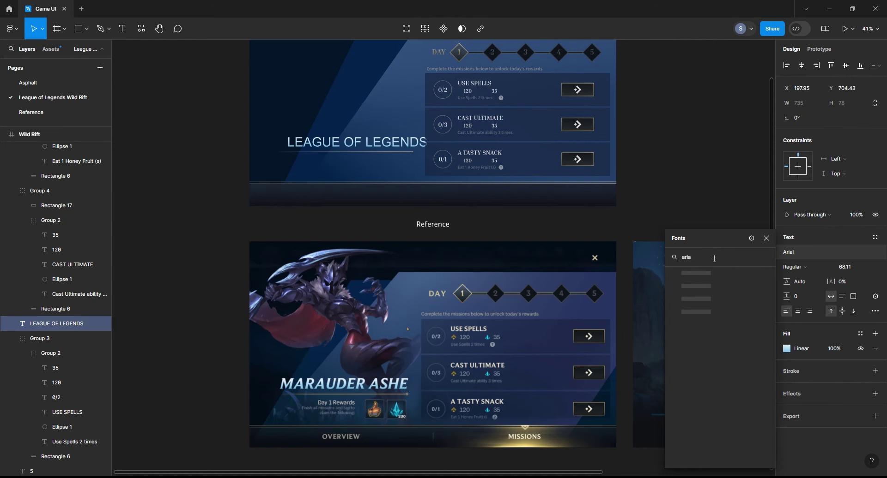
key(ctrl+a)
text(time)
click(712, 274)
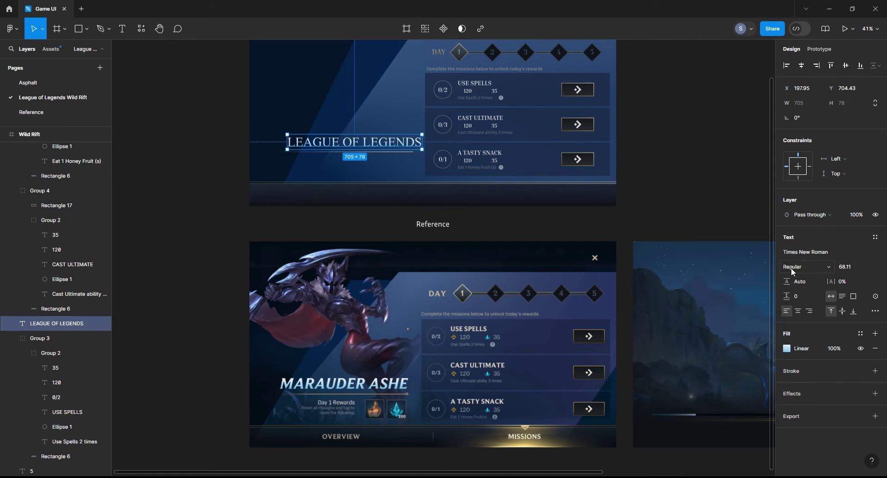
click(796, 267)
click(804, 308)
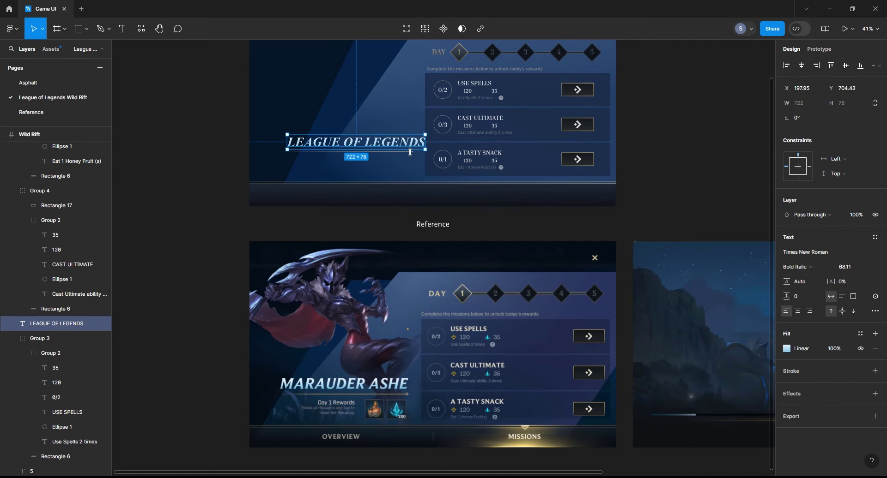
shift+click(406, 151)
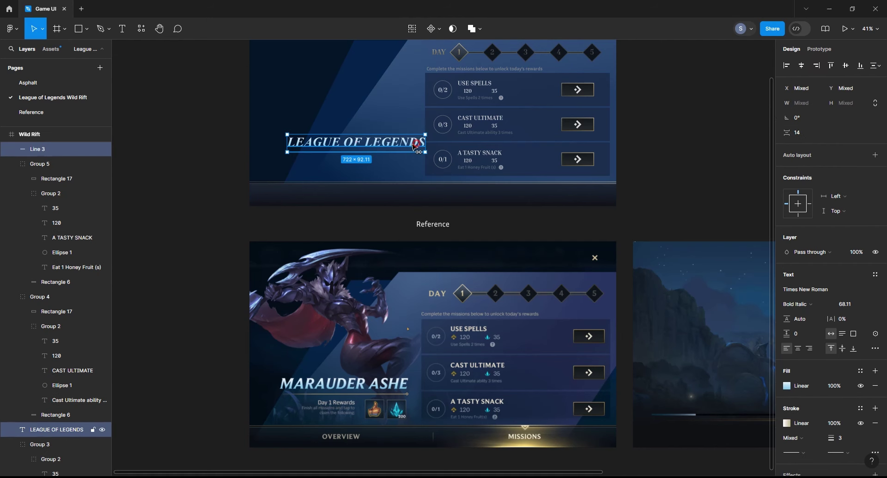
click(677, 163)
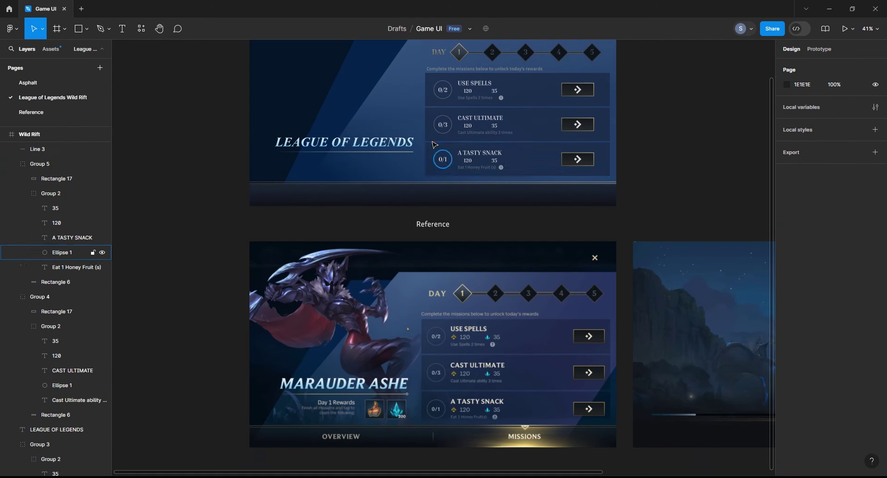
- Draw a small square under the end of the title underline
ctrl+scroll(417, 145, up, 5)
key(r)
mouse_move(393, 189)
mouse_down()
mouse_move(414, 210)
mouse_move(400, 194)
mouse_up()
scroll(392, 212, up, 4)
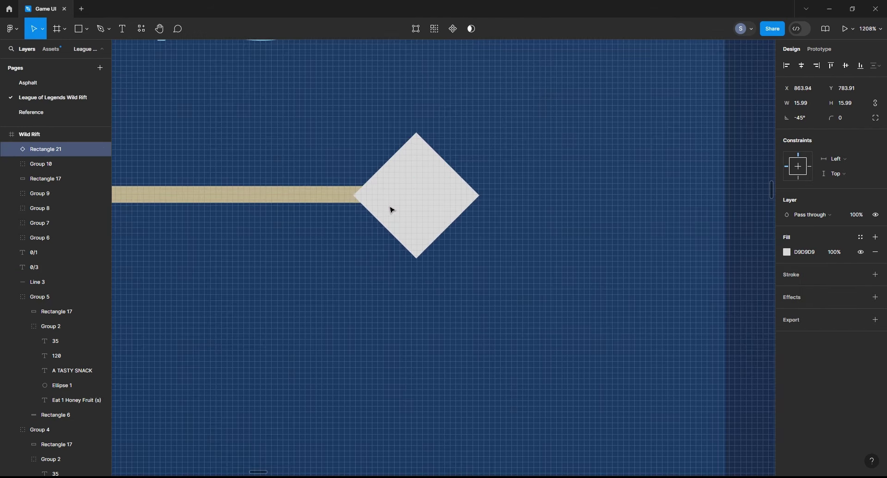
- Remove the square's fill and give it a 2 px outline
click(875, 252)
click(875, 260)
click(786, 275)
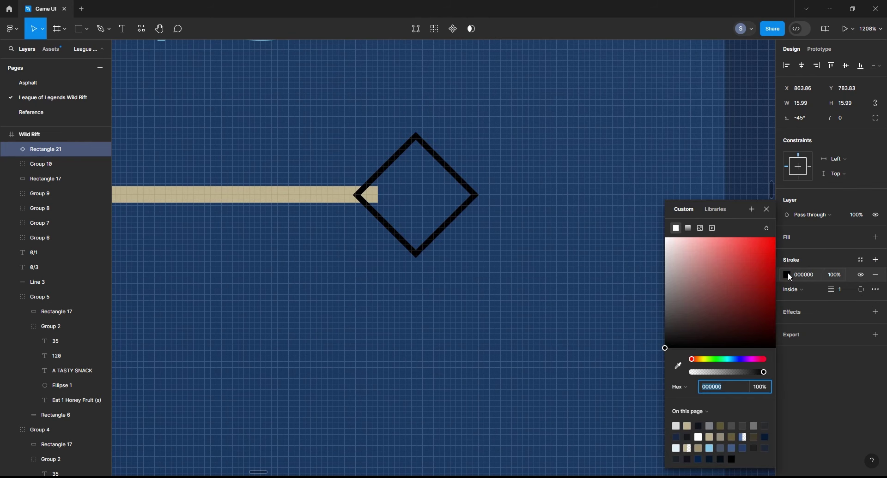
click(840, 290)
text(2)
key(Return)
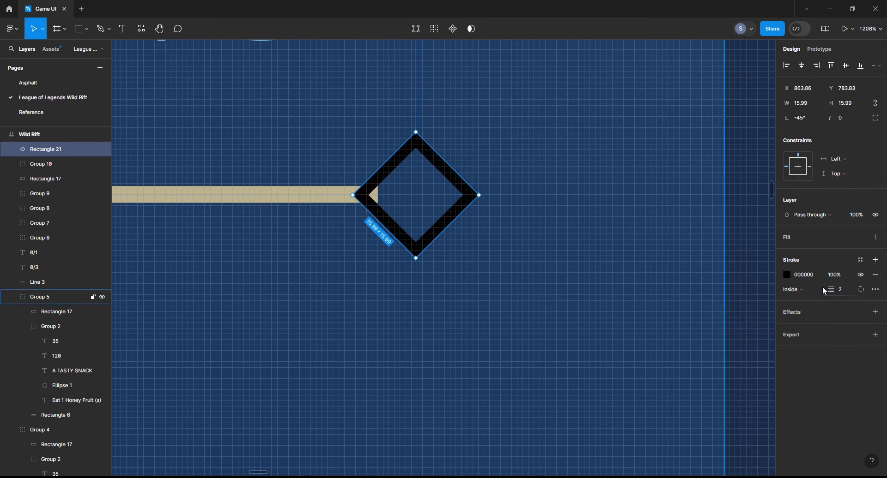
- Make the outline a horizontal linear gradient from BEB390 to 5E5735
click(786, 275)
click(688, 228)
click(702, 316)
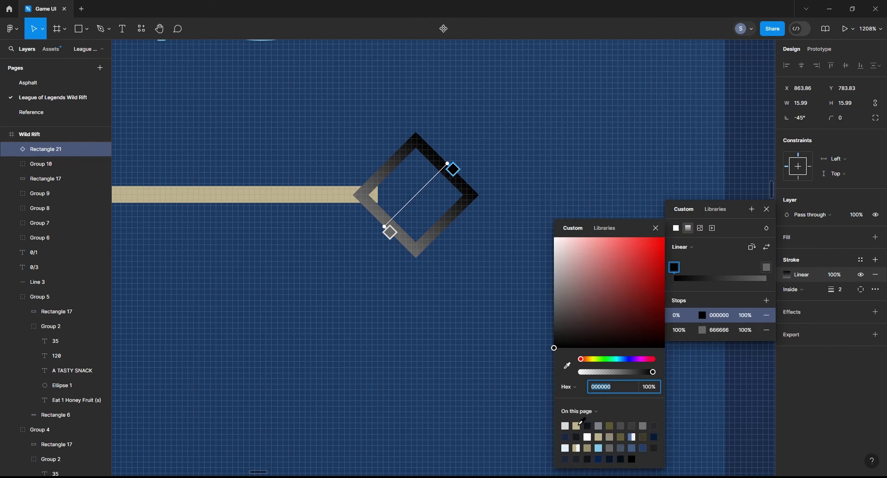
click(577, 426)
click(703, 329)
click(609, 426)
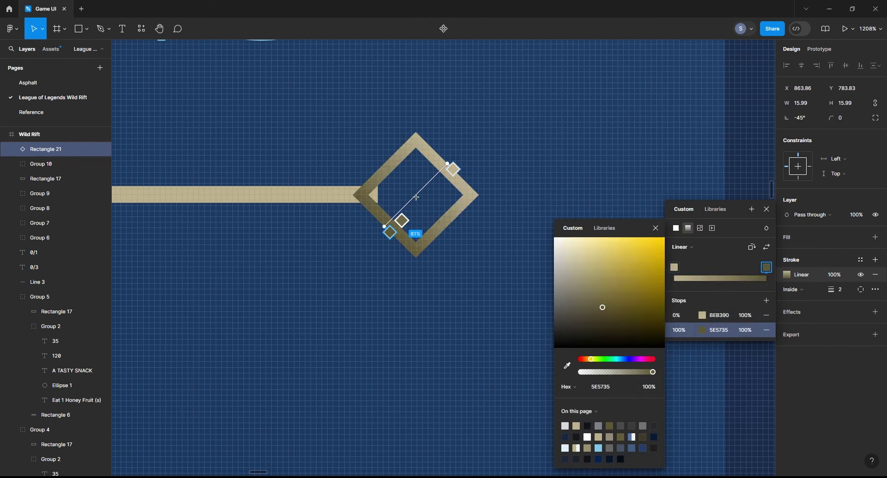
drag(447, 164, 361, 195)
mouse_move(384, 228)
mouse_down()
mouse_move(467, 199)
mouse_move(538, 196)
mouse_up()
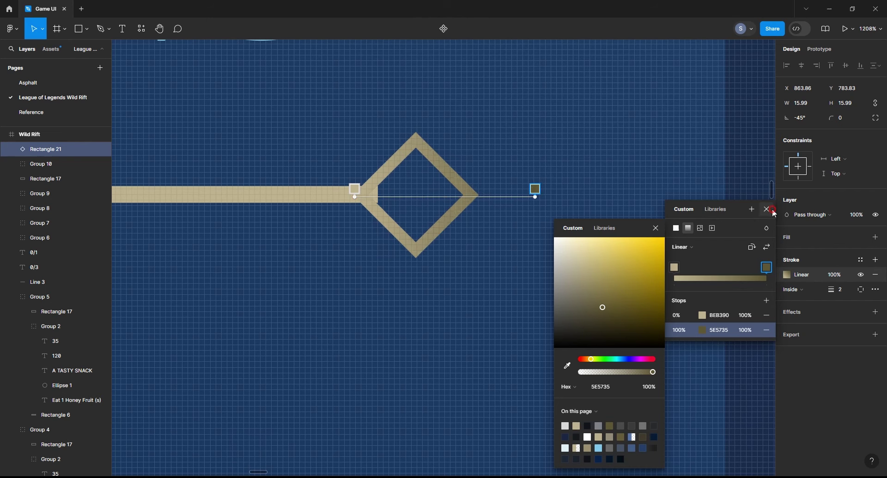
click(772, 211)
- Place the diamond on the line's end, group them, and shift the group left
drag(466, 193, 476, 193)
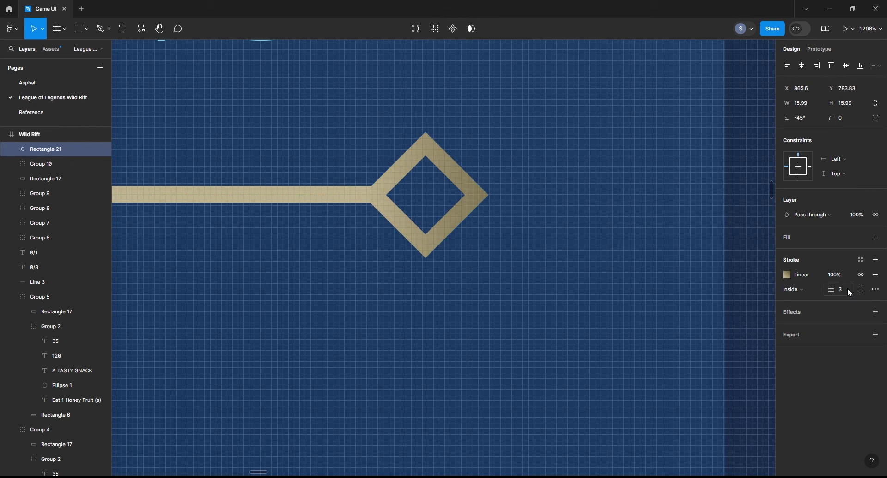
scroll(400, 219, down, 5)
shift+click(400, 213)
key(ctrl+g)
drag(400, 219, 354, 216)
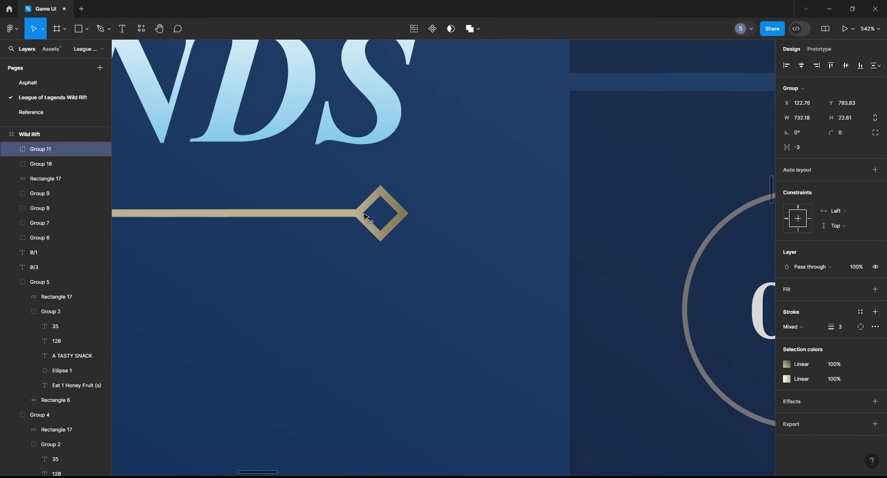
scroll(400, 227, down, 10)
click(621, 210)
scroll(448, 277, up, 3)
scroll(451, 218, down, 2)
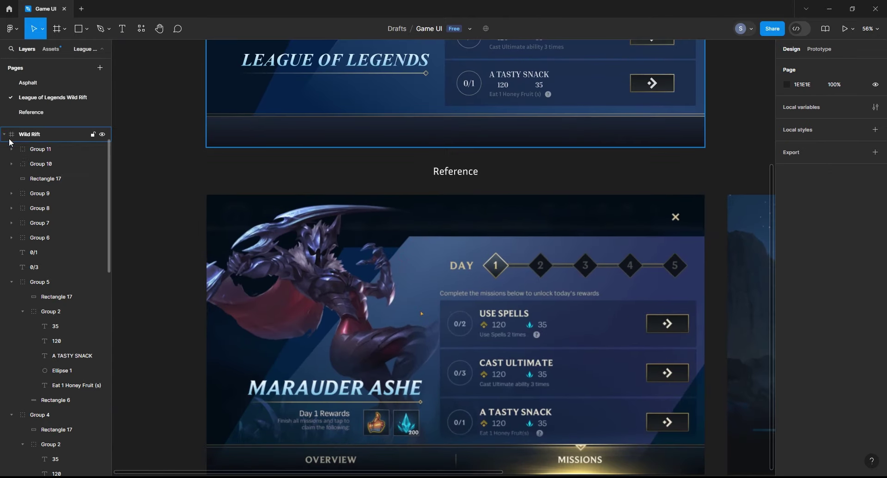
- Move the reference image group up closer to the mockup
mouse_move(108, 207)
mouse_down()
mouse_move(107, 412)
mouse_move(122, 170)
mouse_up()
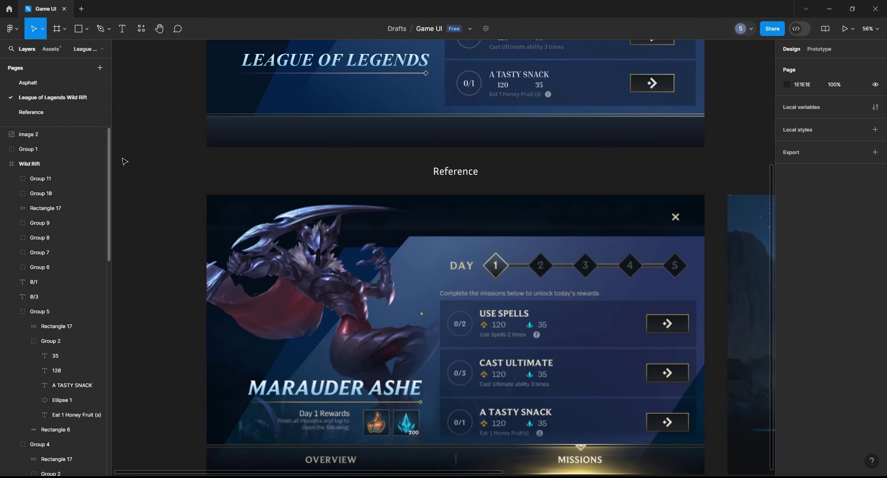
click(92, 178)
click(55, 149)
key(shift+Up)
key(shift+Up)
key(shift+Up)
key(shift+Up)
key(shift+Up)
click(92, 179)
mouse_move(386, 220)
mouse_down()
mouse_move(386, 202)
mouse_move(378, 246)
mouse_up()
- Copy the A TASTY SNACK text under the title as Day 1 Rewards in Calibri
scroll(378, 247, up, 1)
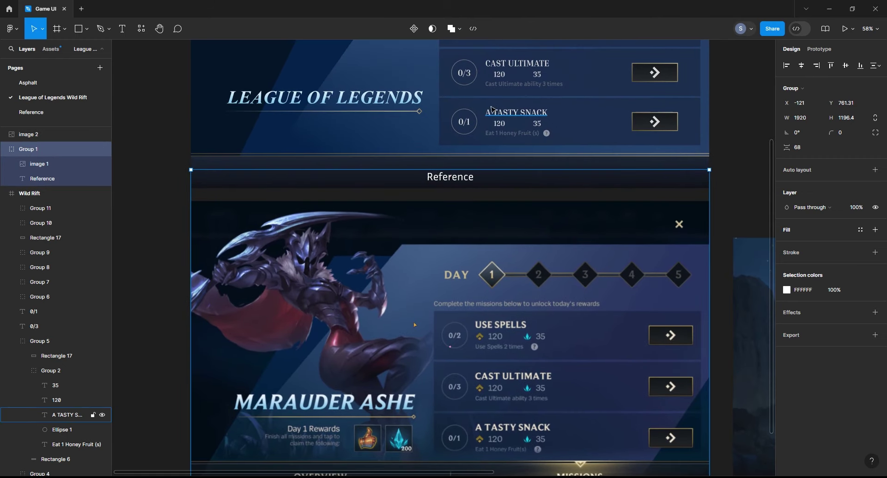
drag(506, 112, 346, 121)
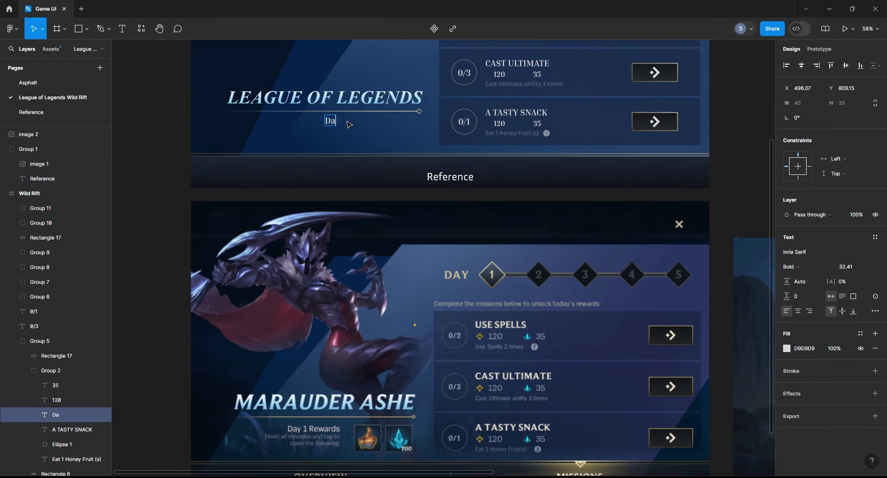
text(y 1 Rewards)
key(Escape)
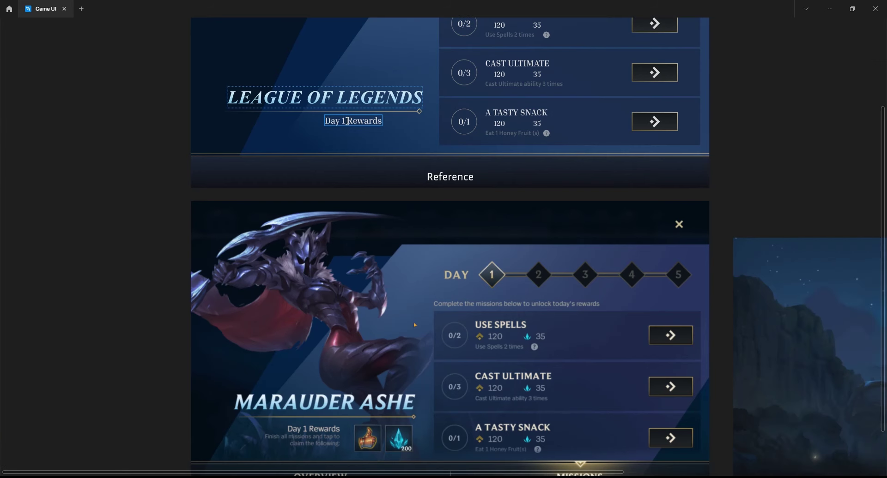
click(807, 250)
text(ca)
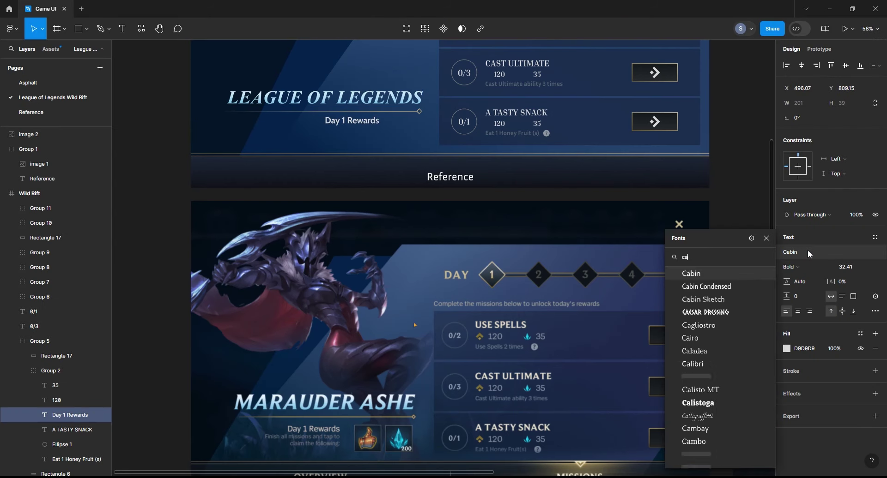
click(734, 363)
drag(375, 130, 329, 132)
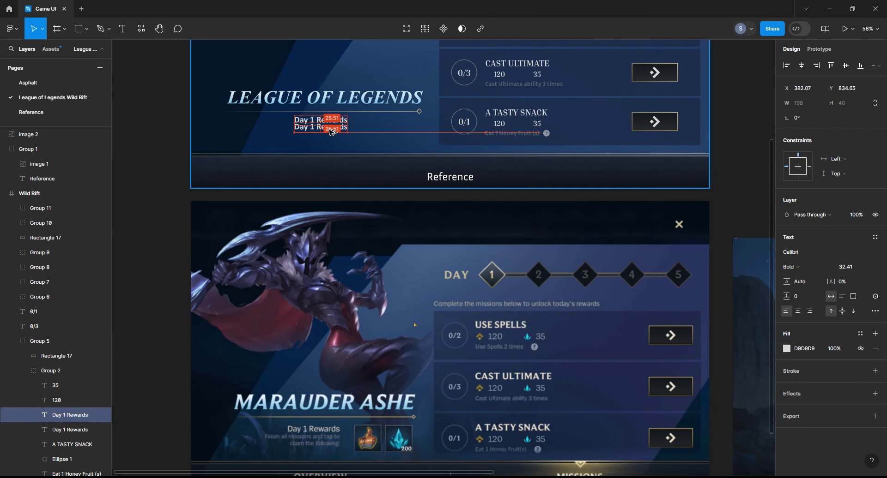
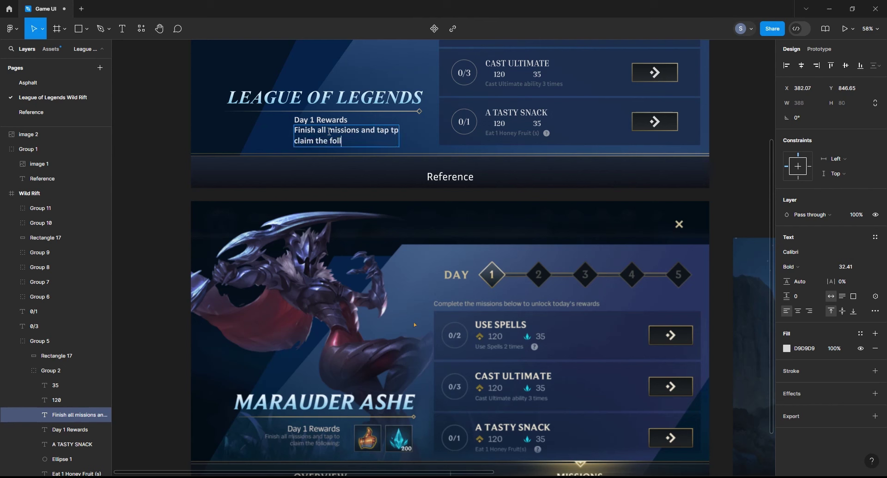
- Right-align the mission description, tighten its line height and set its weight to Regular
click(808, 311)
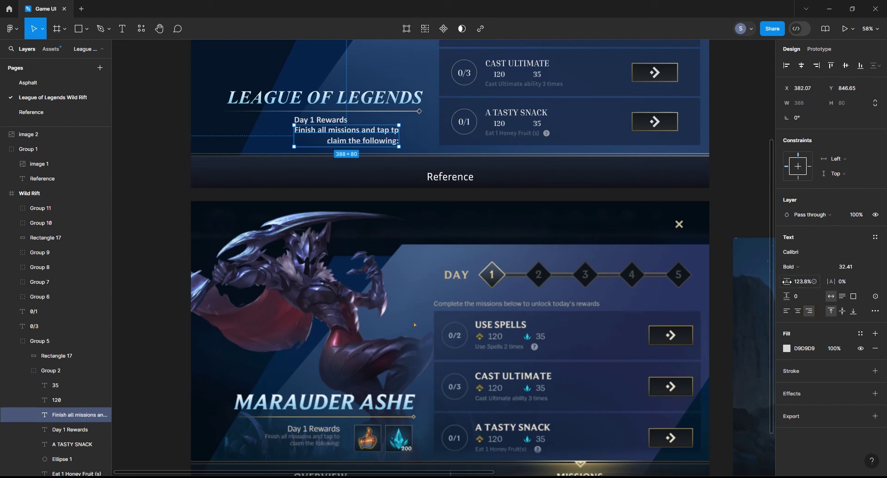
drag(152, 277, 618, 264)
drag(864, 217, 701, 216)
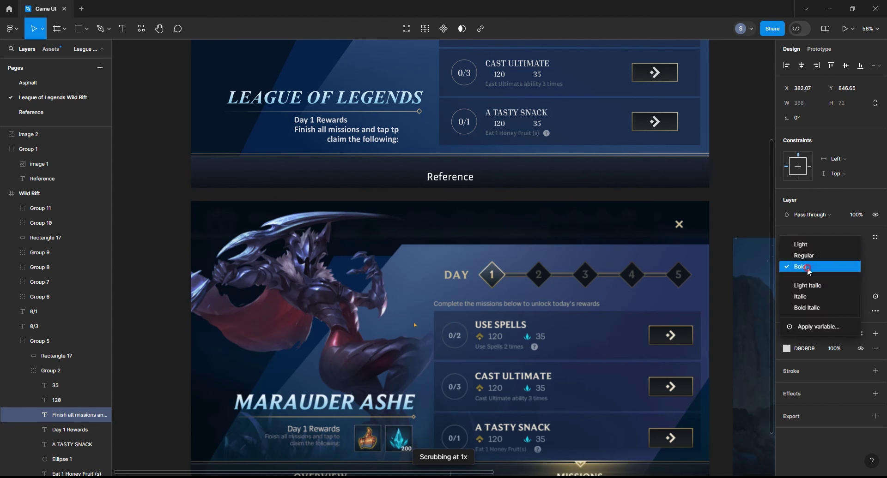
click(808, 268)
click(810, 254)
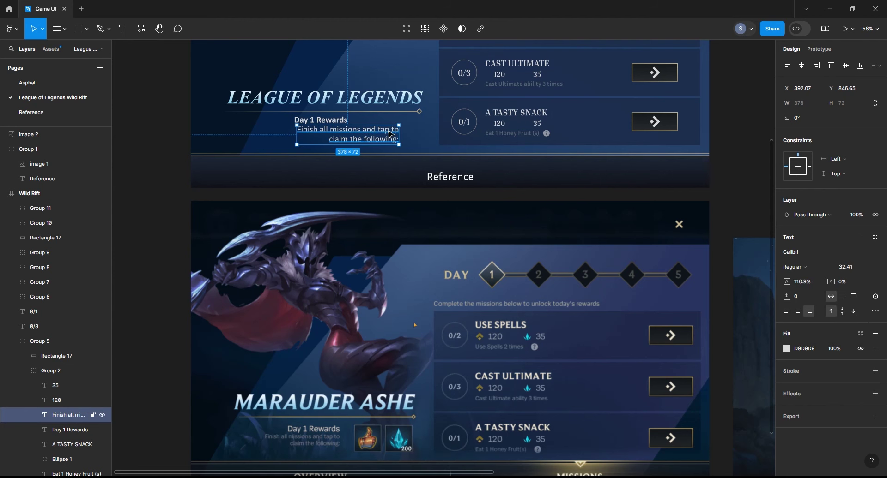
- Select the Day 1 Rewards heading and description and shift them left
click(330, 120)
shift+click(76, 415)
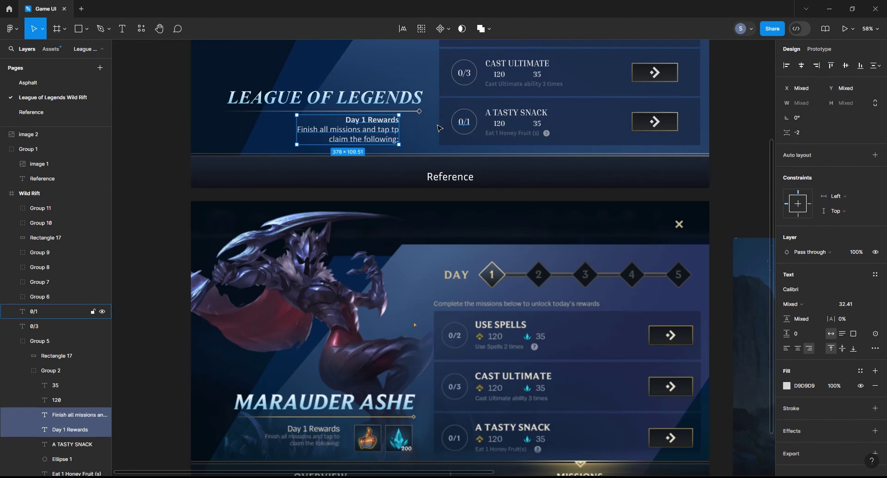
drag(347, 134, 320, 134)
click(77, 415)
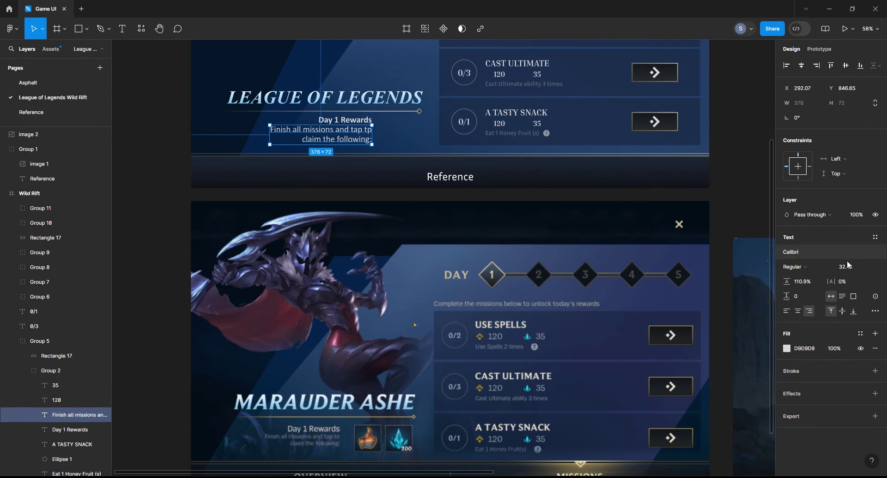
- Give the description 50% opacity and font size 30, then nudge both Day 1 texts further left
click(857, 216)
text(50)
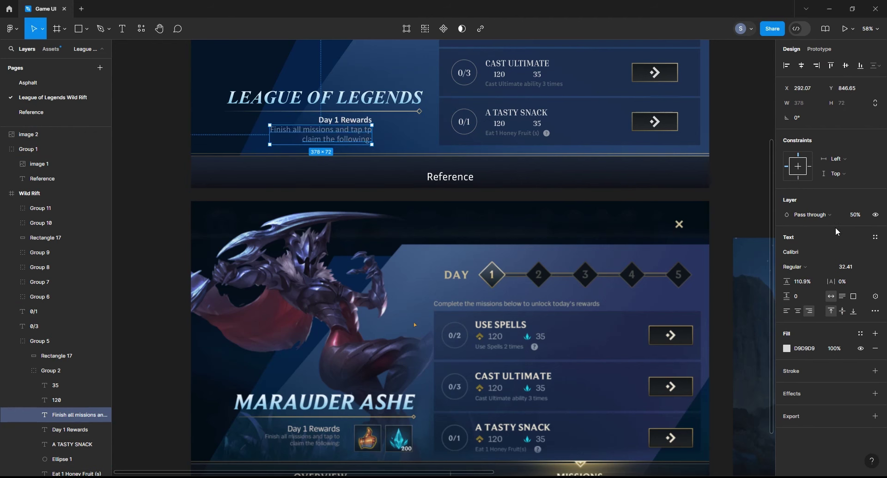
text(30)
key(Return)
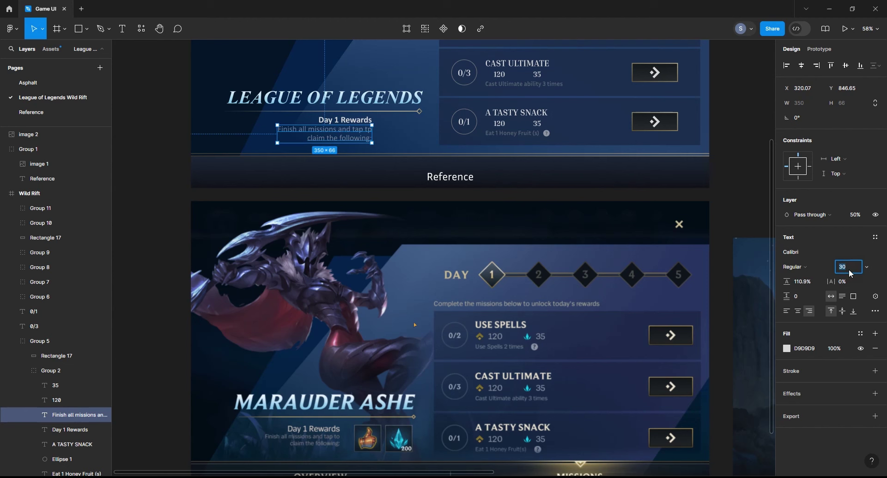
shift+click(365, 124)
drag(364, 124, 353, 124)
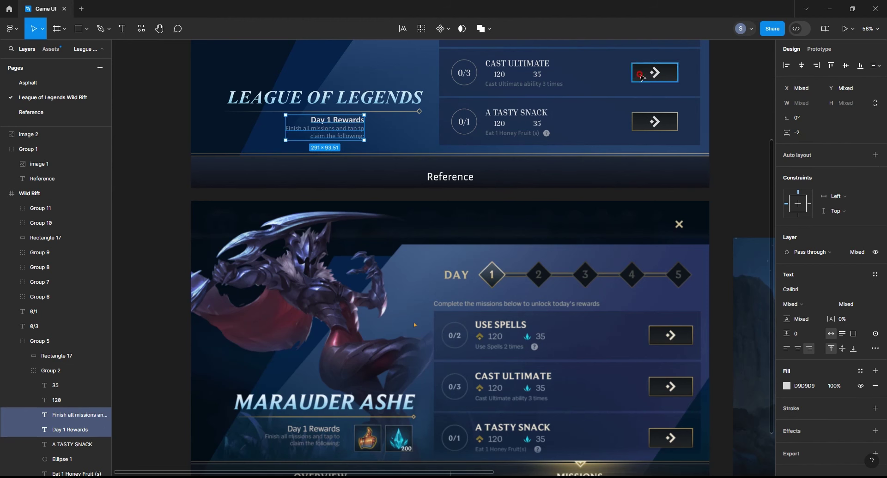
- Copy the CAST ULTIMATE arrow box beside Day 1 Rewards and resize it into a square reward slot
ctrl+click(654, 73)
key(v)
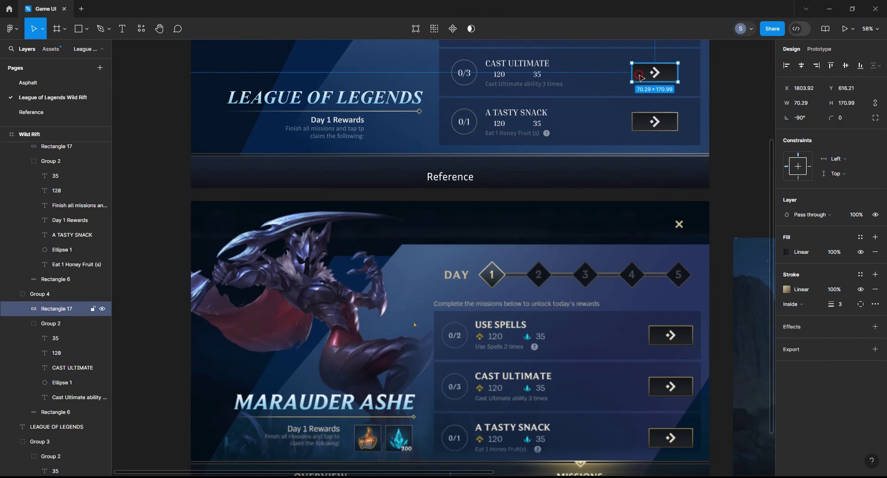
alt+drag(655, 73, 400, 133)
text(70)
key(Tab)
text(7)
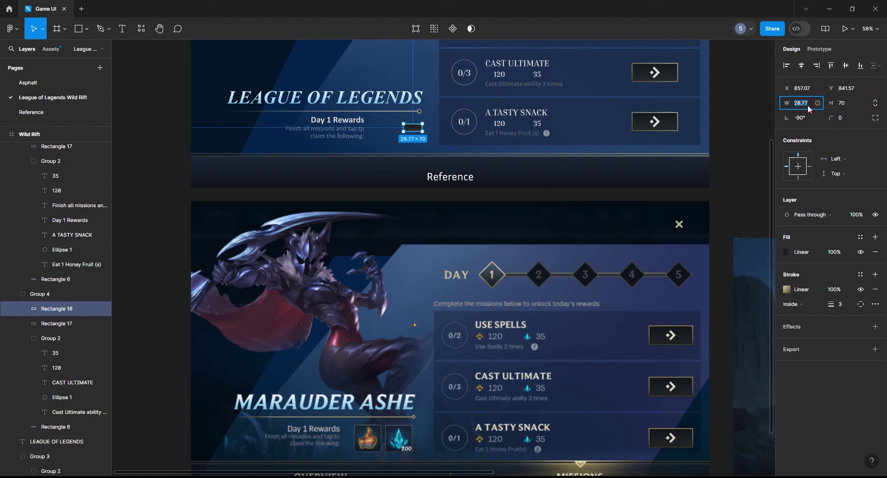
drag(421, 142, 388, 132)
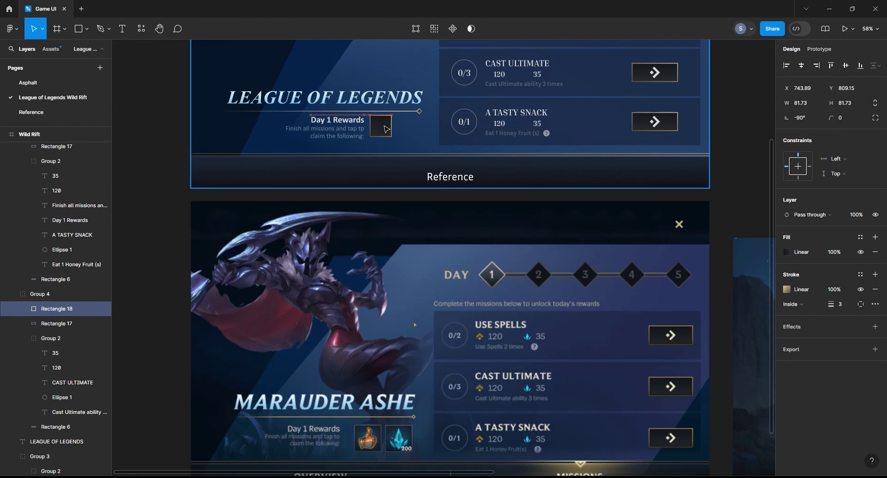
mouse_move(386, 130)
mouse_down()
mouse_move(410, 131)
mouse_move(282, 113)
mouse_up()
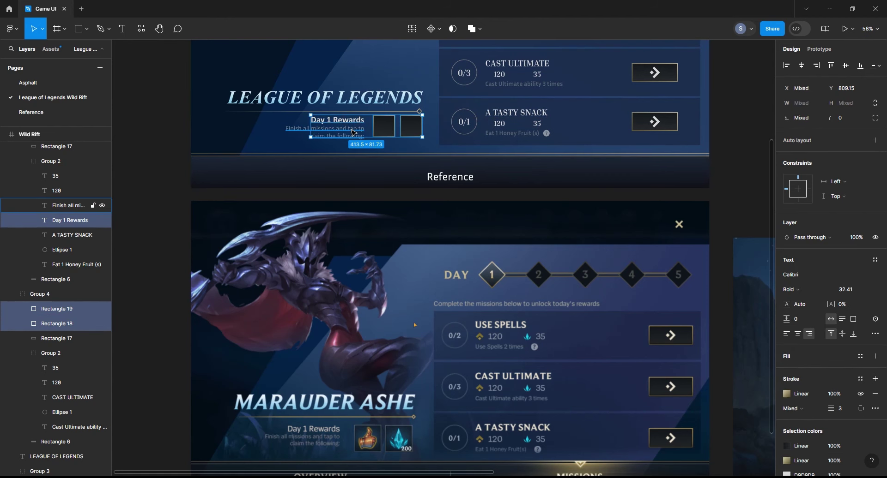
- Scale down both Day 1 reward texts proportionally with K and group-select them with the two squares
key(Delete)
key(ctrl+z)
drag(406, 125, 407, 125)
click(351, 136)
shift+click(353, 125)
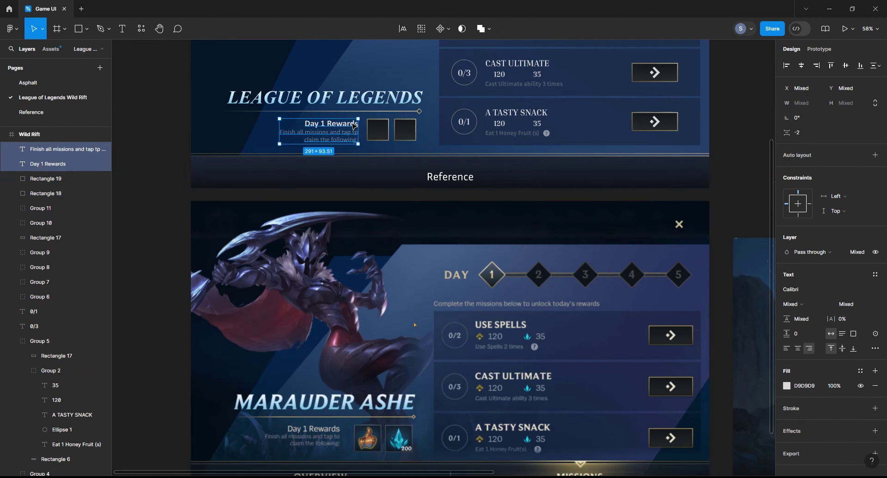
key(k)
drag(280, 146, 290, 141)
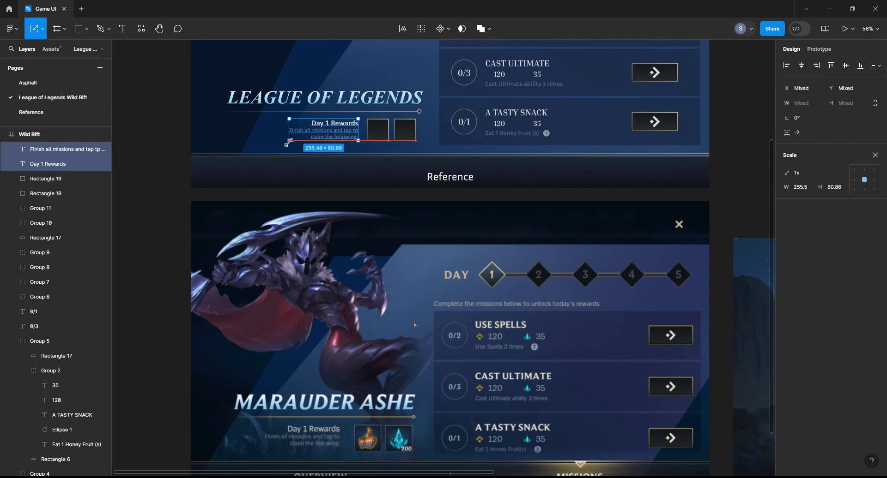
shift+click(377, 130)
shift+click(409, 131)
key(v)
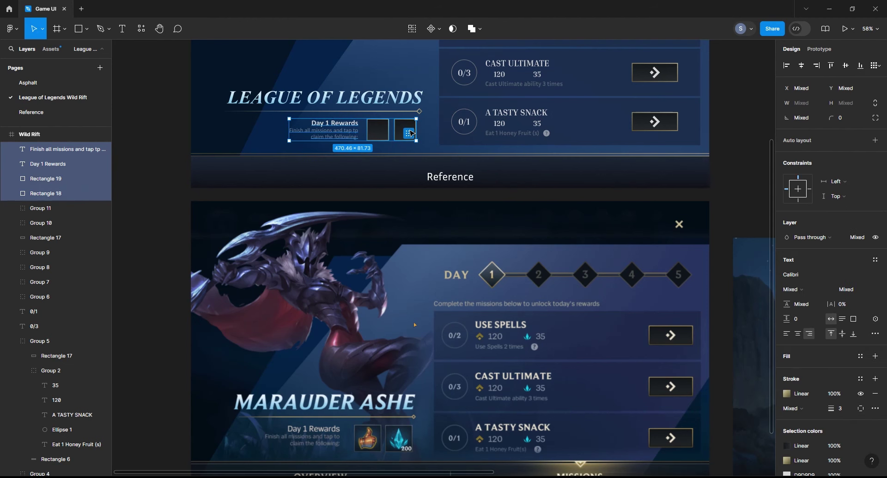
- Give the second reward square a radial dark-blue gradient fill (1B354E to 15222F) sampled from the design
key(Escape)
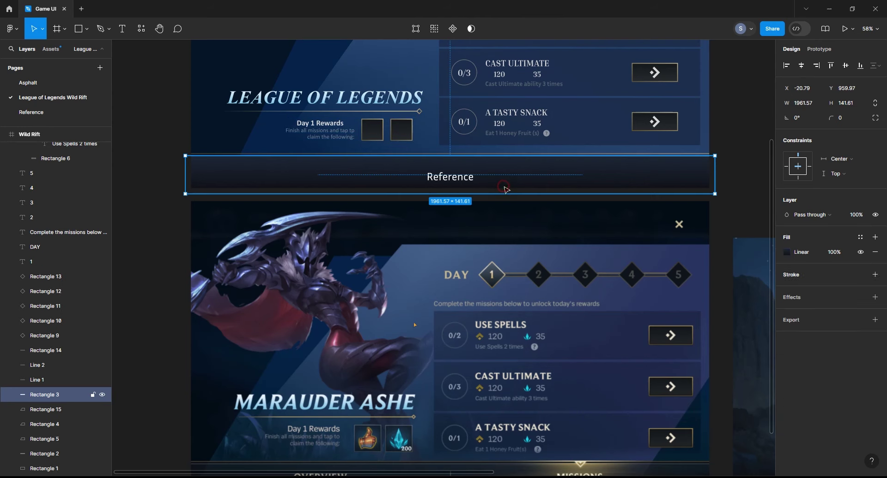
click(410, 132)
click(786, 252)
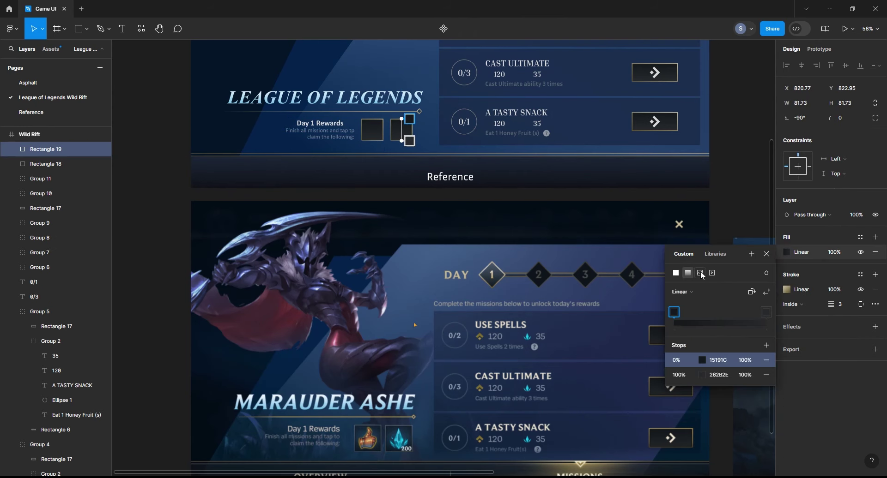
click(681, 292)
click(688, 303)
click(702, 360)
click(567, 365)
click(727, 86)
click(702, 374)
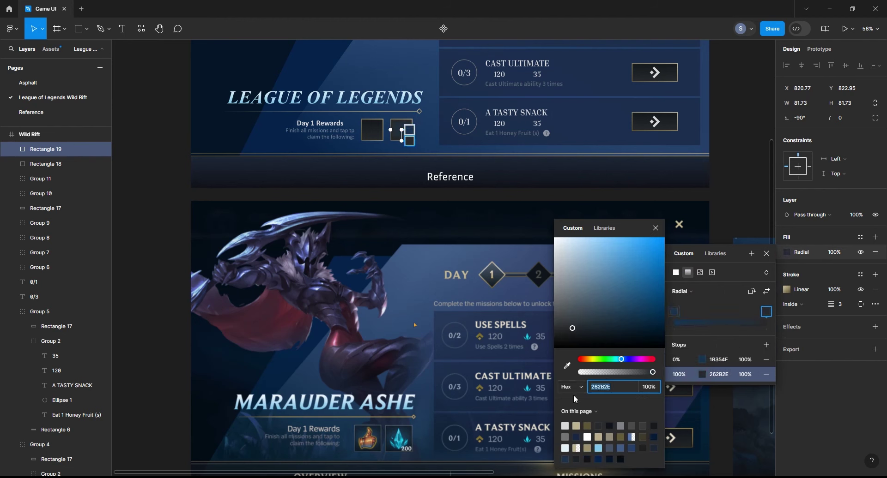
click(567, 366)
click(729, 88)
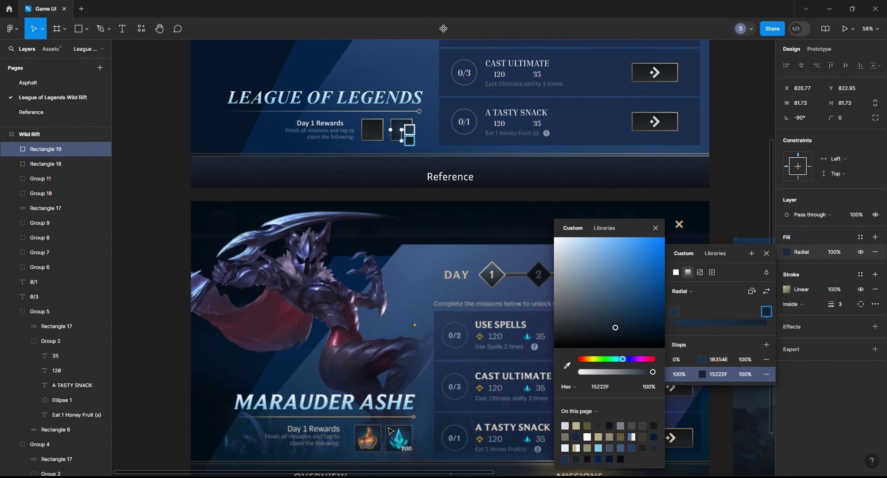
click(767, 254)
text(2)
- Set the square's border weight to 2 and open its border gradient stops
key(Return)
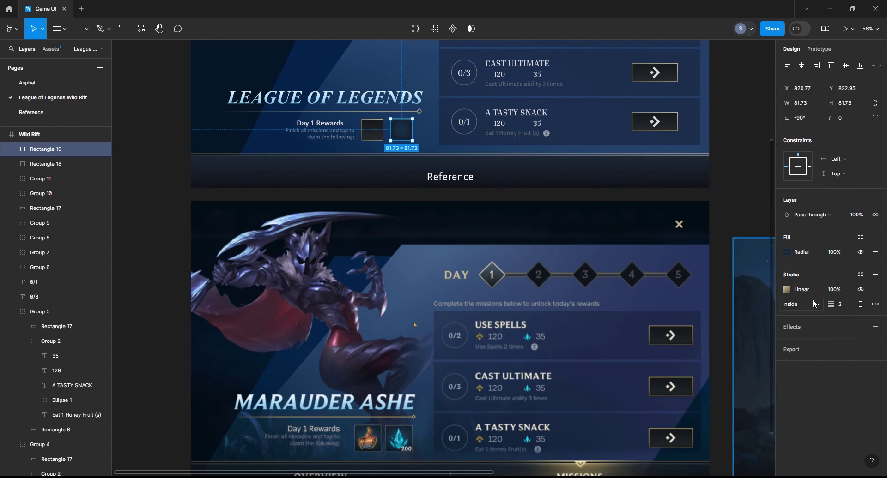
click(786, 289)
click(702, 398)
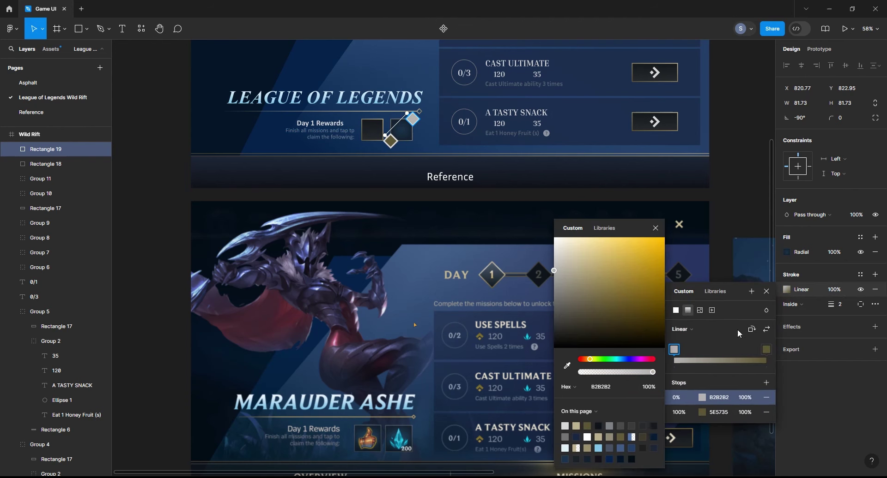
- Copy the styled reward square over the left reward slot
click(507, 170)
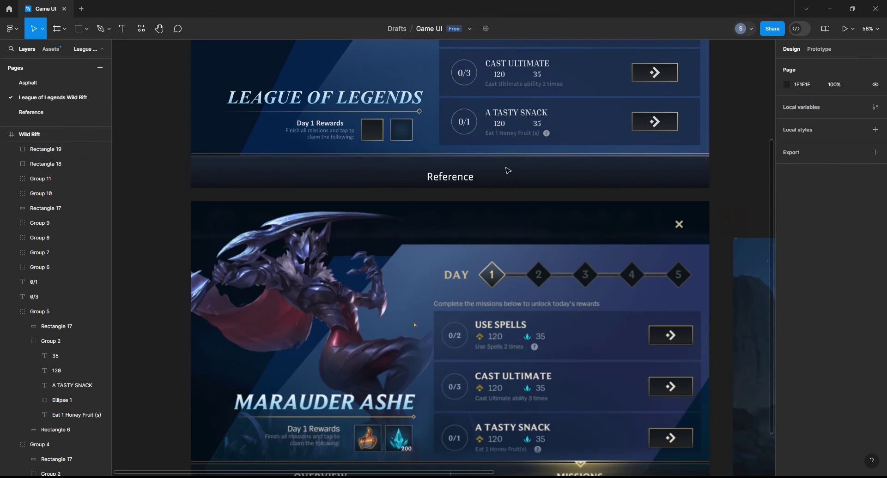
drag(402, 129, 379, 139)
key(ctrl+z)
key(ctrl+shift+z)
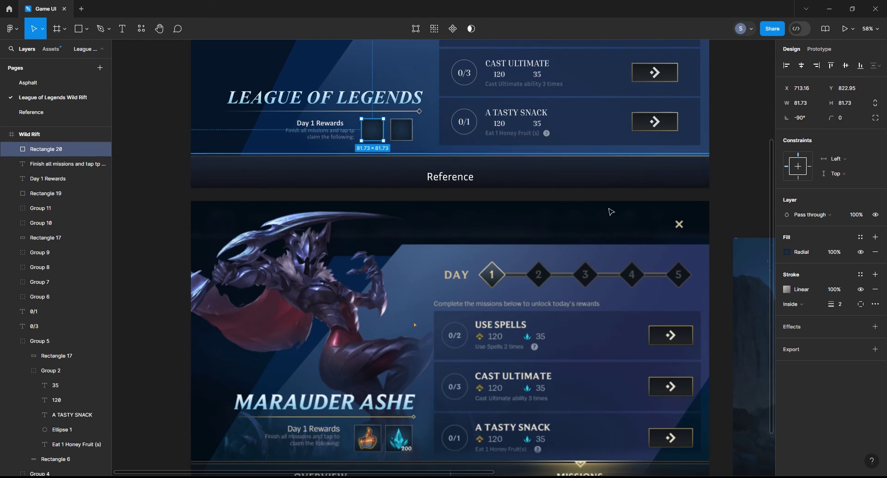
- Duplicate the Day 1 Rewards text onto the right slot as a '200' label in Times New Roman
click(332, 123)
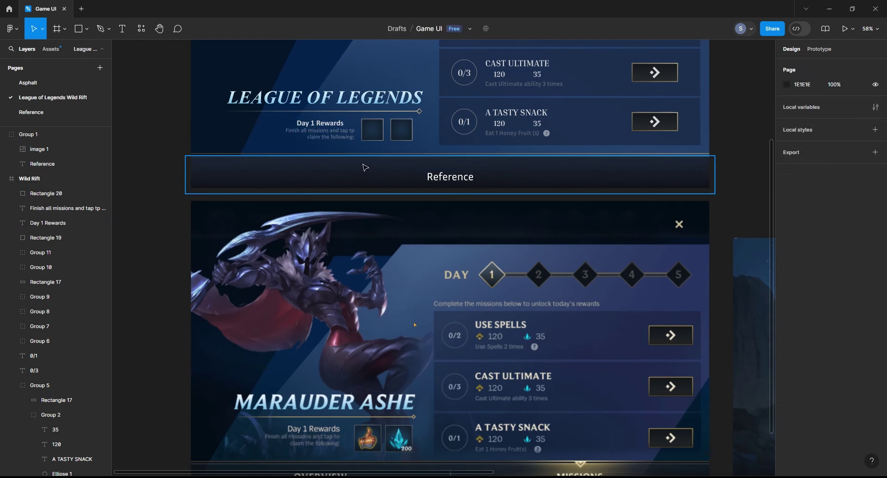
drag(338, 122, 408, 138)
key(Return)
text(200)
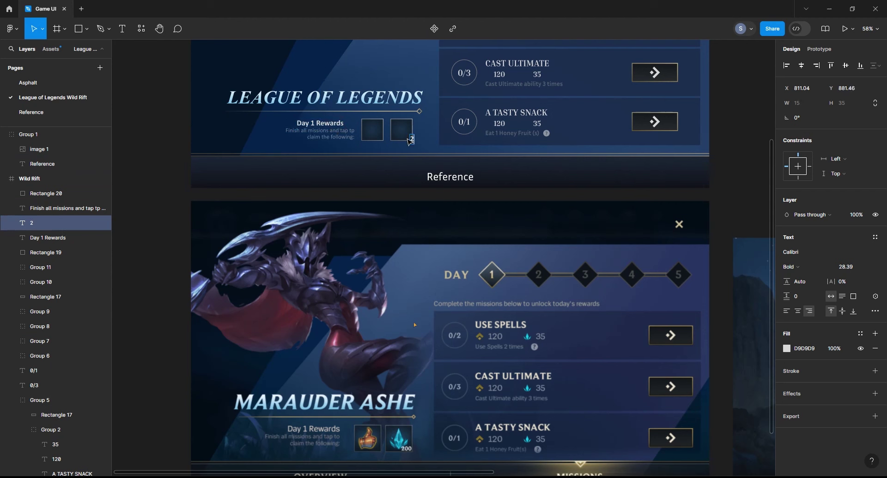
key(Escape)
click(807, 252)
text(times)
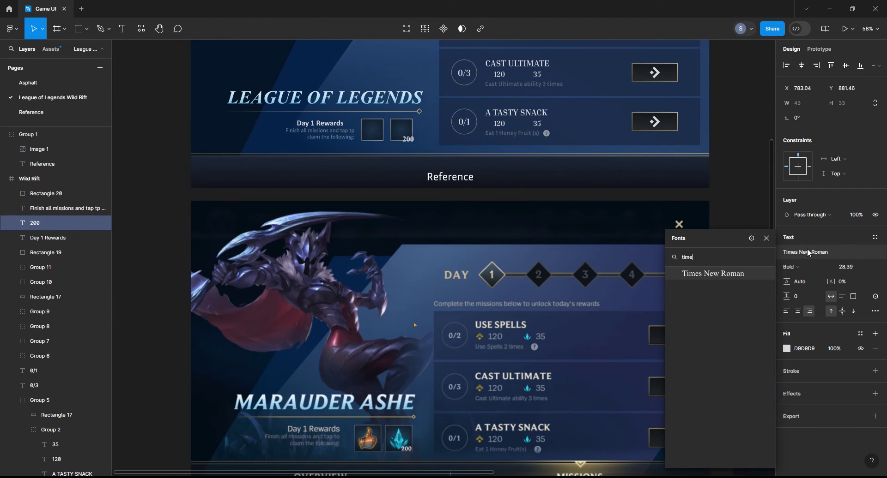
key(Return)
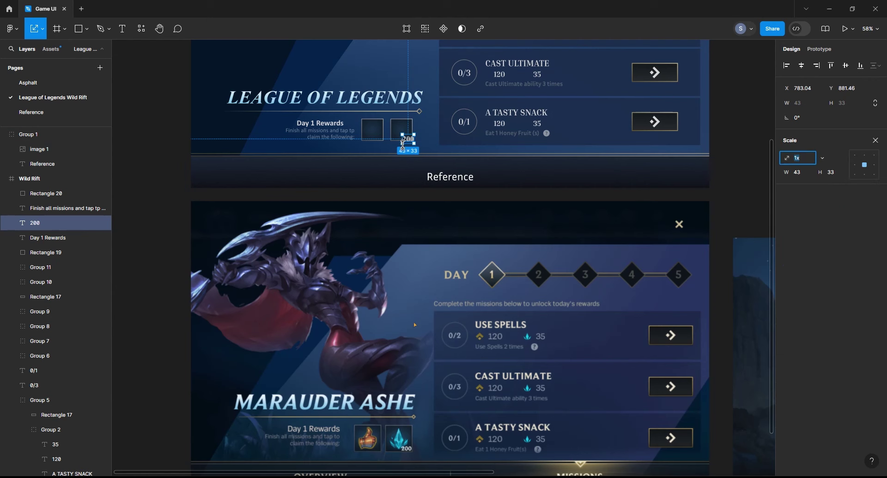
- Zoom in to select the 200 label, then zoom back out
key(Escape)
scroll(415, 140, up, 5)
scroll(415, 140, up, 3)
click(415, 140)
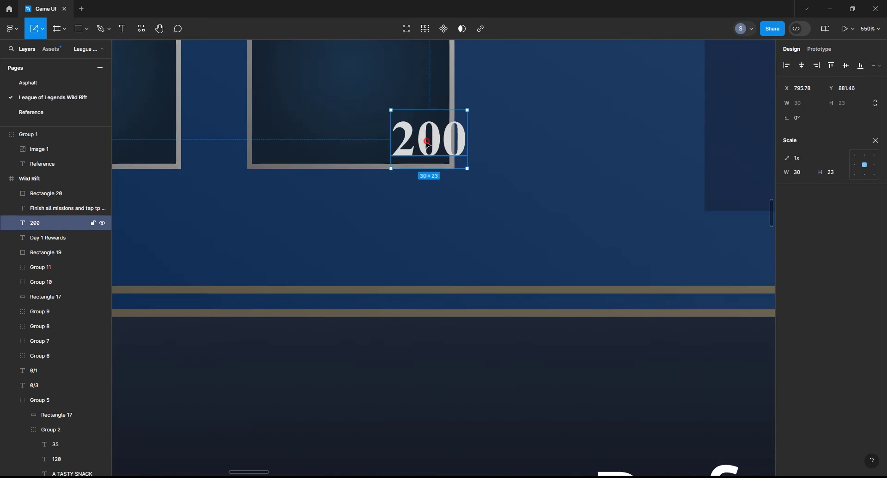
scroll(403, 148, down, 8)
scroll(403, 148, down, 5)
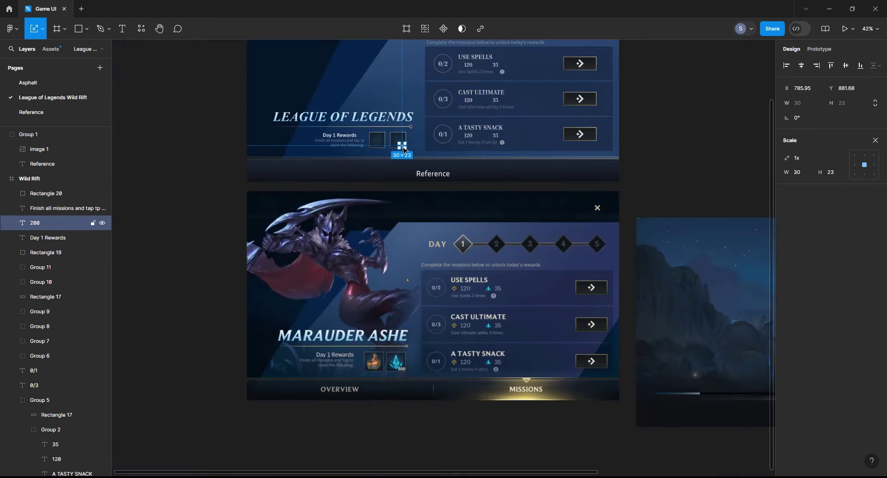
- Select the three mission titles together with their reward and progress texts
key(v)
click(480, 127)
shift+click(481, 92)
shift+click(475, 56)
shift+click(467, 65)
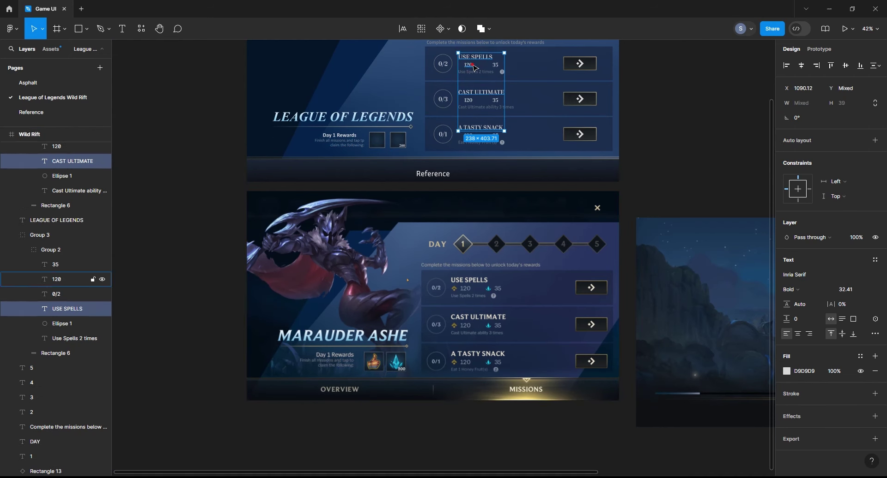
shift+click(494, 65)
shift+click(468, 101)
shift+click(495, 100)
shift+click(496, 136)
shift+click(496, 136)
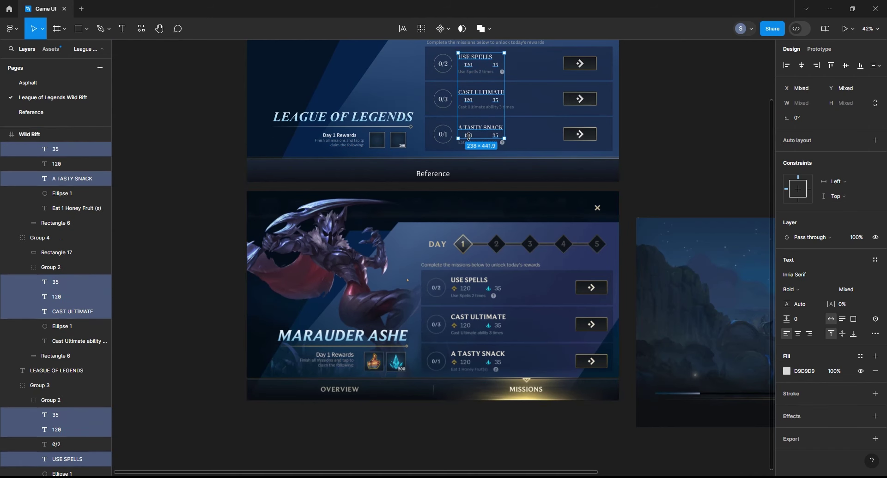
shift+click(468, 136)
shift+click(443, 134)
shift+click(443, 99)
- Set the selected mission texts to Times New Roman, keeping Bold weight
click(797, 274)
text(Times New Roman)
key(Return)
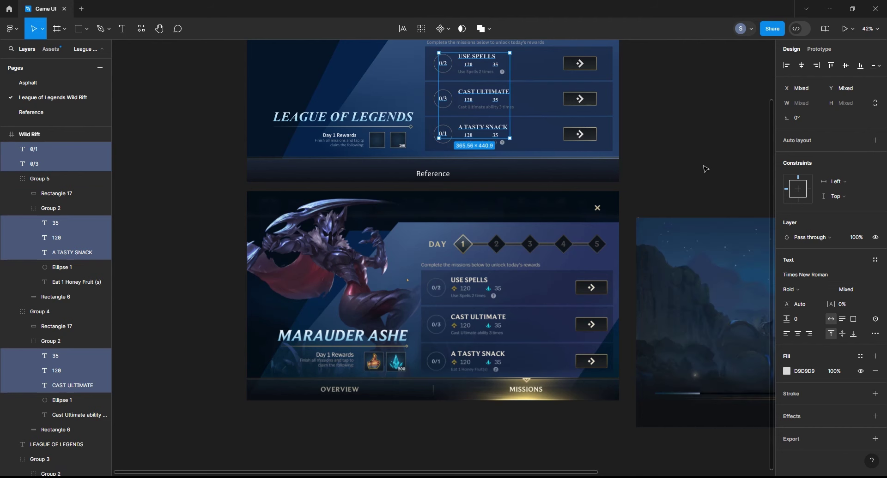
click(810, 290)
click(809, 289)
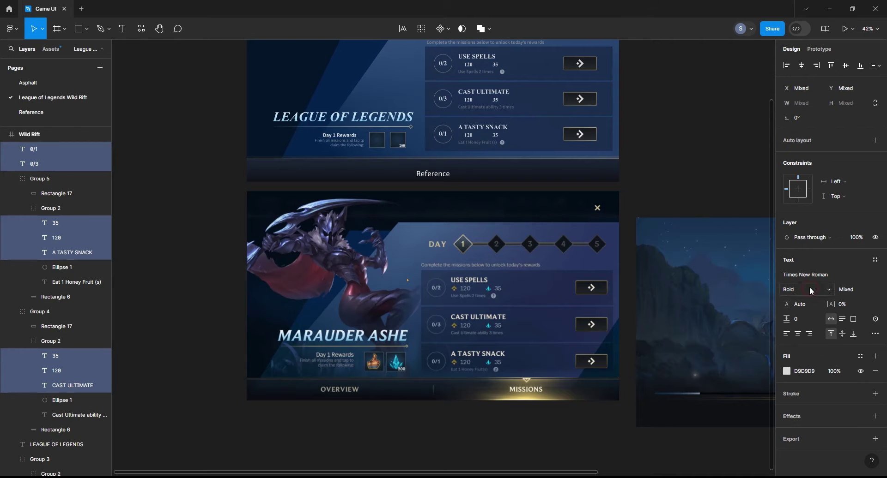
- Make the 120 and 35 reward numbers on all three cards 60% opacity and size 26
click(716, 109)
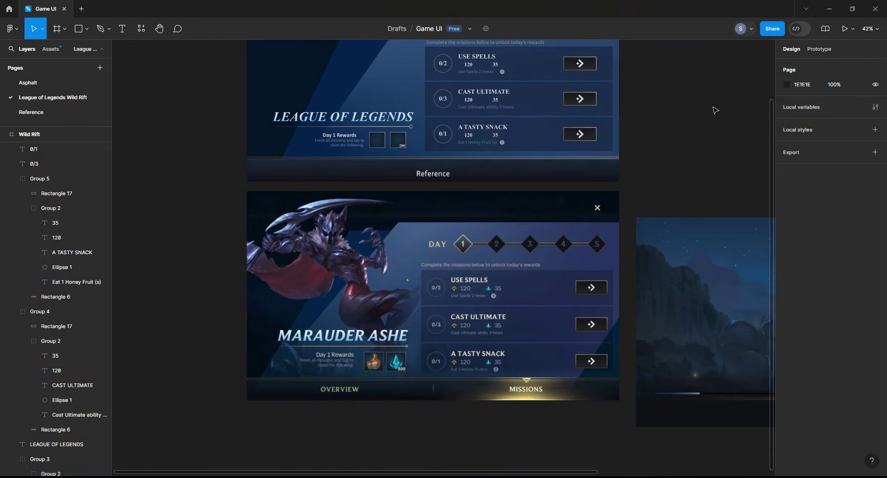
ctrl+click(495, 100)
ctrl+shift+click(470, 100)
click(471, 141)
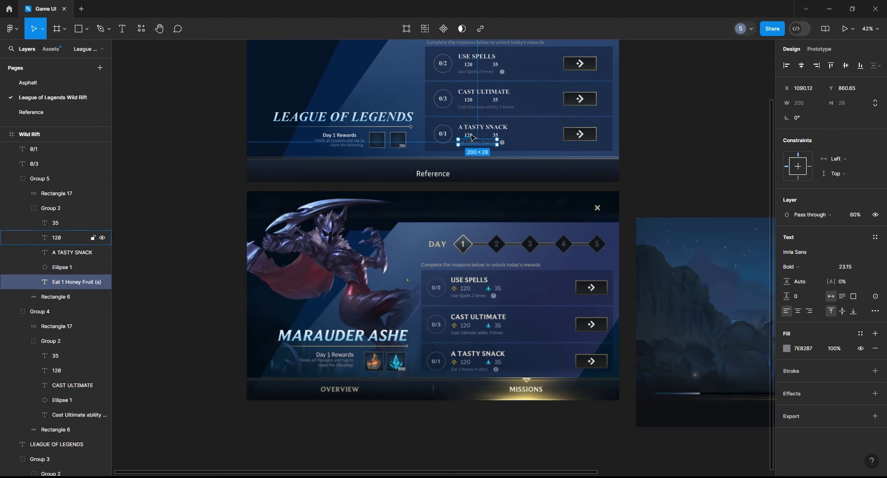
click(468, 135)
ctrl+shift+click(495, 135)
ctrl+shift+click(495, 99)
ctrl+shift+click(468, 100)
ctrl+shift+click(495, 64)
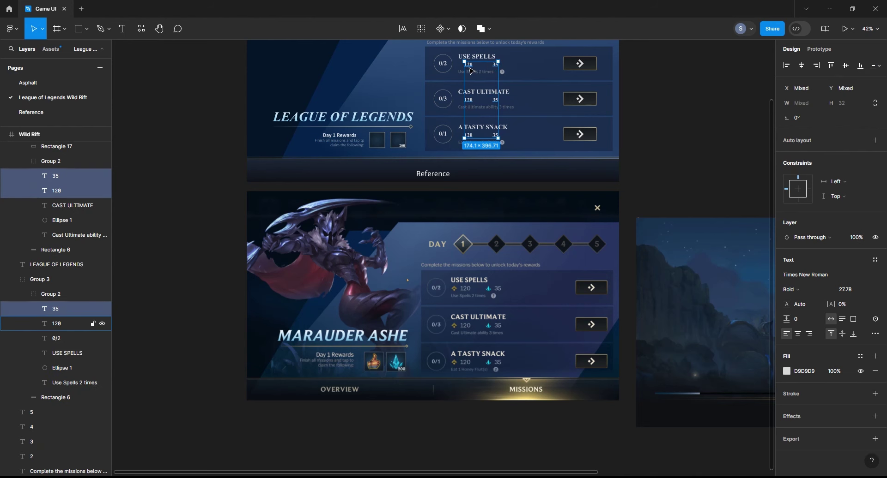
key(Return)
click(848, 291)
text(6)
key(Return)
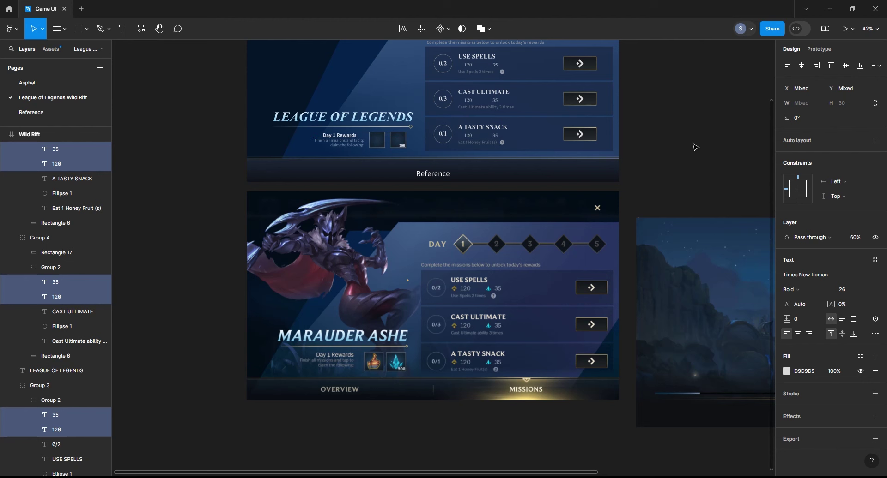
- Select the three progress counters and open their opacity setting, then deselect
click(695, 147)
scroll(601, 155, up, 1)
drag(442, 160, 445, 86)
click(857, 237)
click(687, 151)
scroll(683, 161, up, 2)
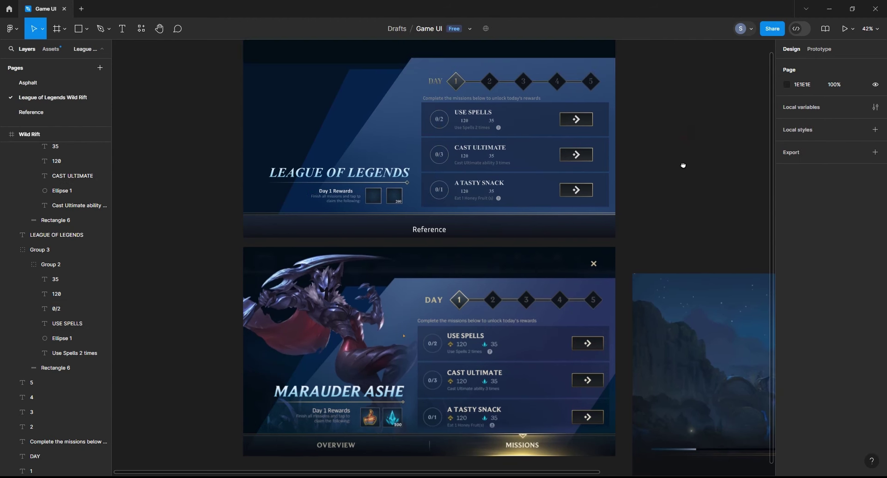
- Set the DAY heading and day numbers 1–5 in Times New Roman
click(35, 457)
shift+click(458, 82)
shift+click(490, 82)
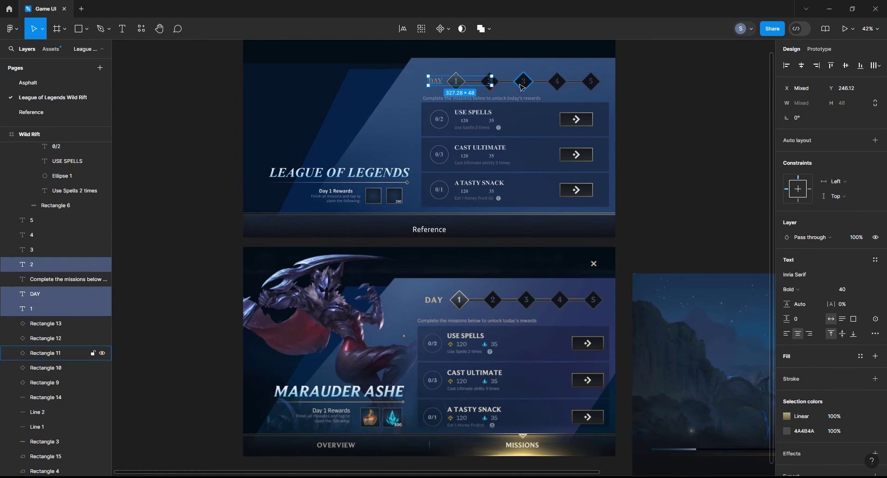
shift+click(523, 82)
shift+click(557, 82)
shift+click(591, 82)
click(811, 275)
key(Escape)
- Nudge the DAY heading down slightly and inspect its gradient colours
click(653, 164)
click(441, 86)
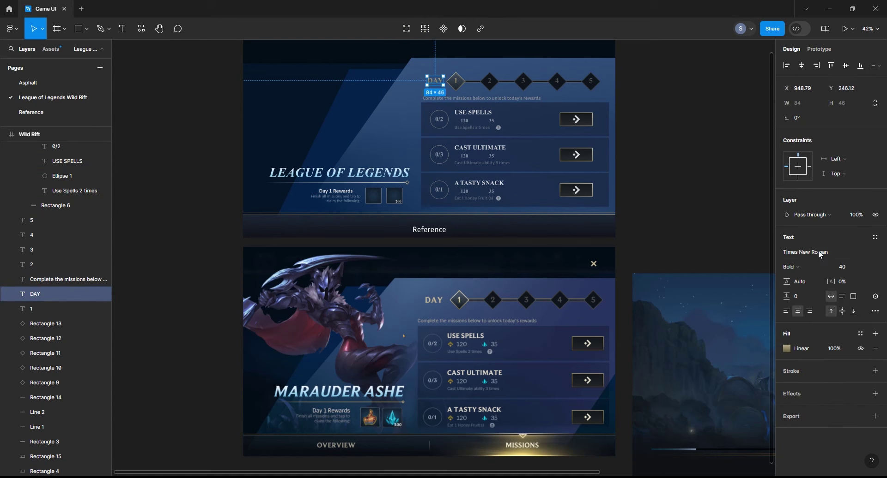
key(Down)
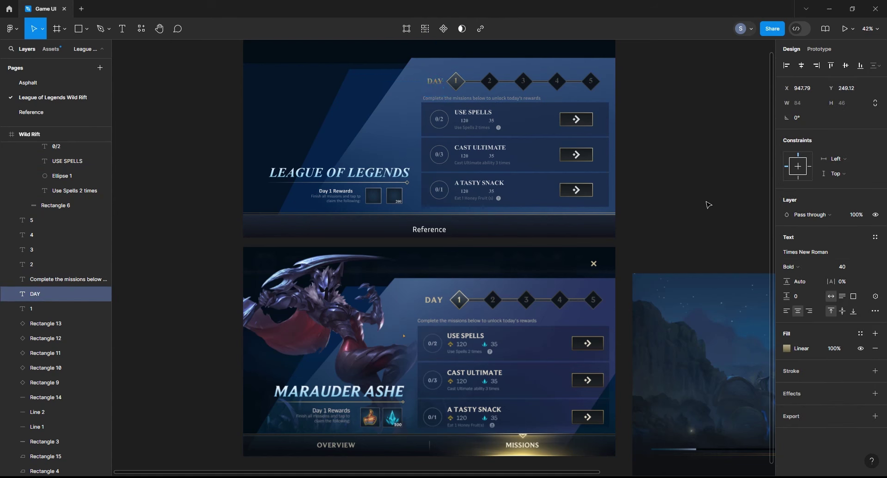
click(786, 349)
click(679, 458)
click(702, 458)
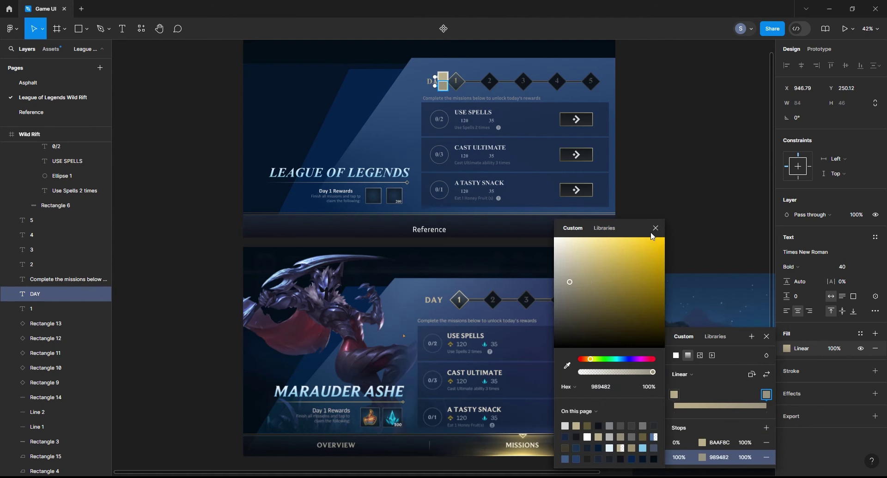
key(Escape)
click(700, 198)
click(702, 194)
- Move the Reference label below the lower frame
scroll(705, 179, down, 1)
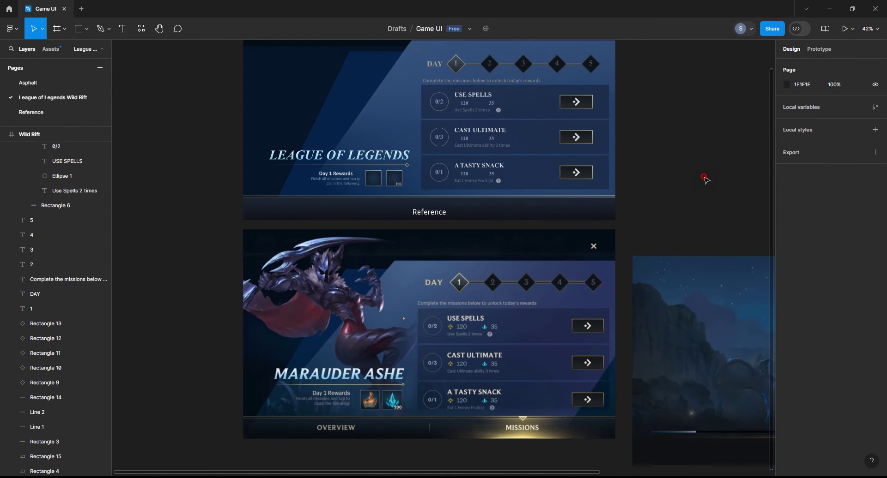
scroll(699, 178, down, 1)
click(438, 194)
drag(437, 194, 446, 436)
key(Escape)
- Duplicate the bottom bar's top line, rotate it -90° and shorten it into a centred divider
click(612, 182)
key(ctrl+d)
drag(613, 175, 271, 146)
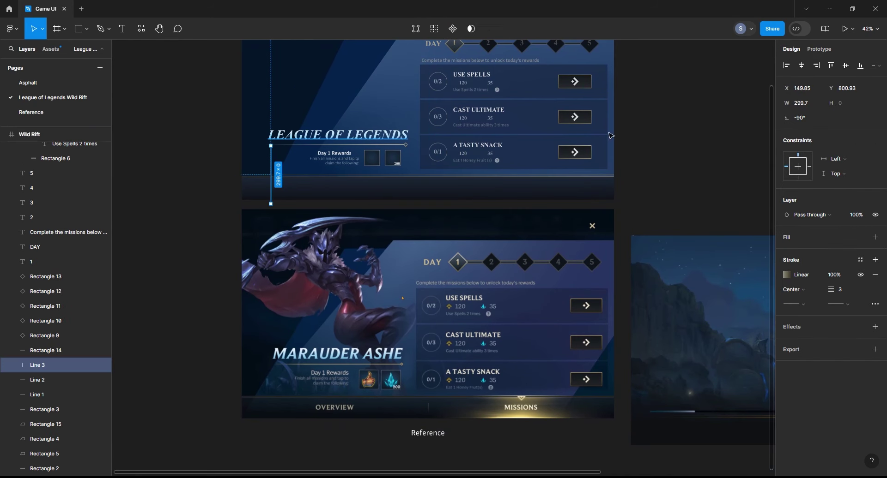
click(800, 65)
drag(427, 145, 428, 192)
click(677, 178)
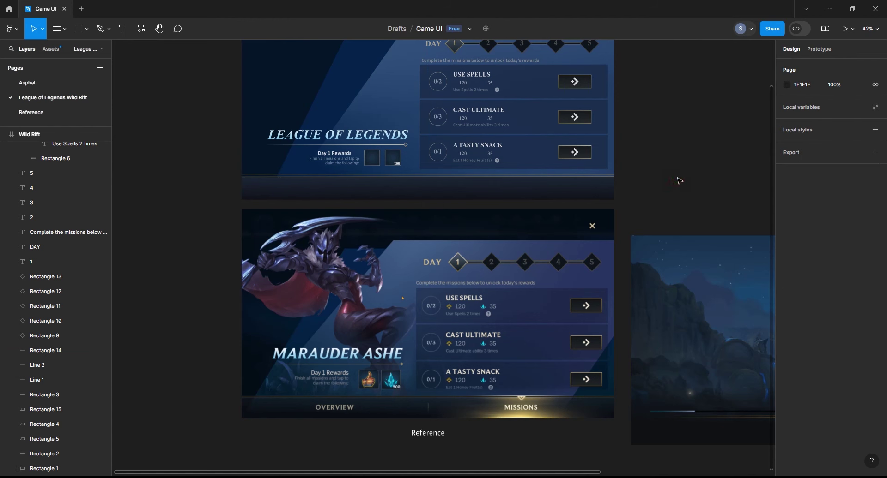
click(428, 187)
key(Escape)
- Move the short divider line down into the bottom bar
click(429, 187)
drag(430, 188, 433, 192)
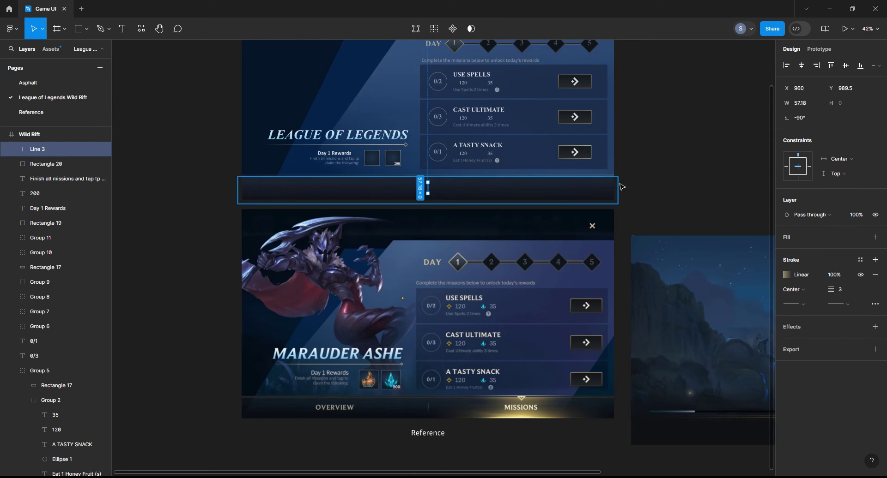
key(Escape)
- Copy the LEAGUE OF LEGENDS text into the bottom bar as a MISSIONS label on the right
mouse_move(385, 140)
mouse_down()
mouse_move(462, 188)
mouse_move(442, 191)
mouse_move(554, 193)
mouse_up()
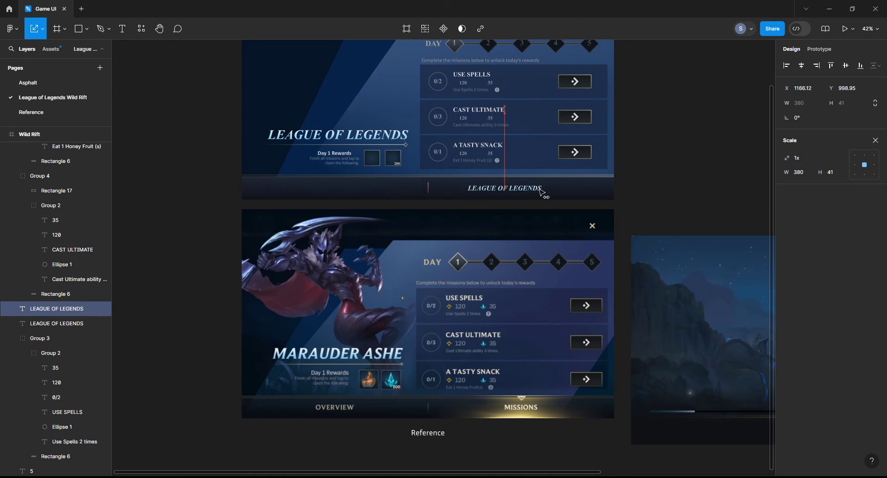
key(v)
click(809, 215)
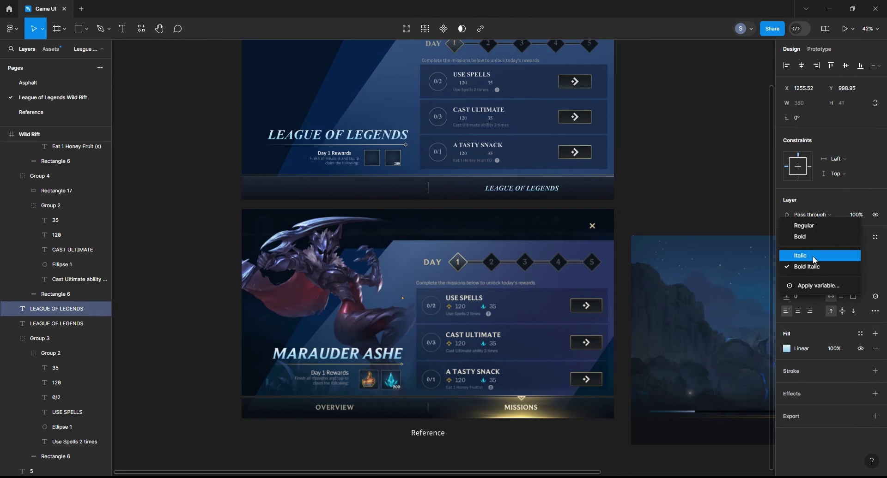
double_click(544, 188)
text(MISSIONS)
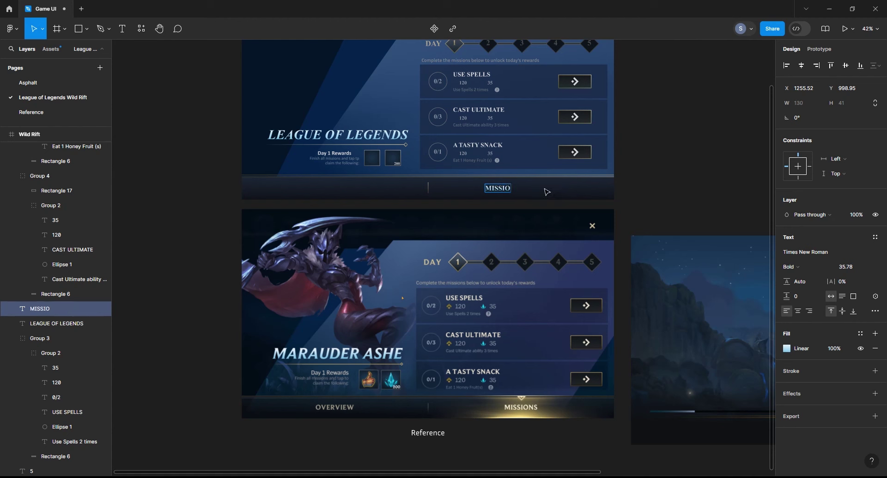
key(Escape)
mouse_move(507, 189)
mouse_down()
mouse_move(528, 193)
mouse_move(330, 189)
mouse_up()
- Duplicate MISSIONS to the left as OVERVIEW and group the two labels
shift+click(523, 188)
key(ctrl+g)
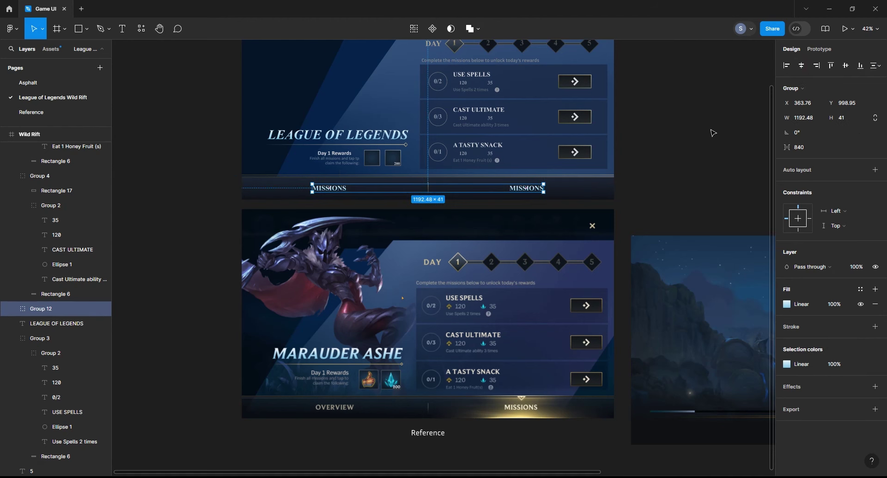
double_click(339, 187)
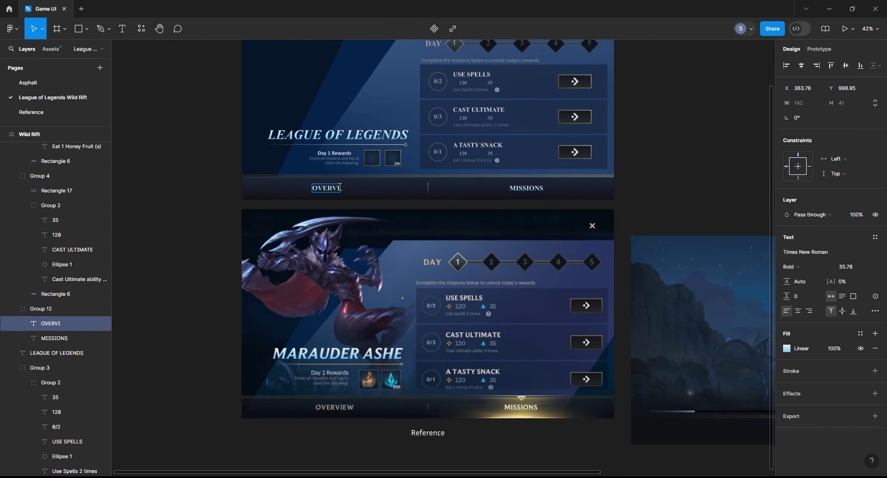
text(EW)
key(Escape)
key(Escape)
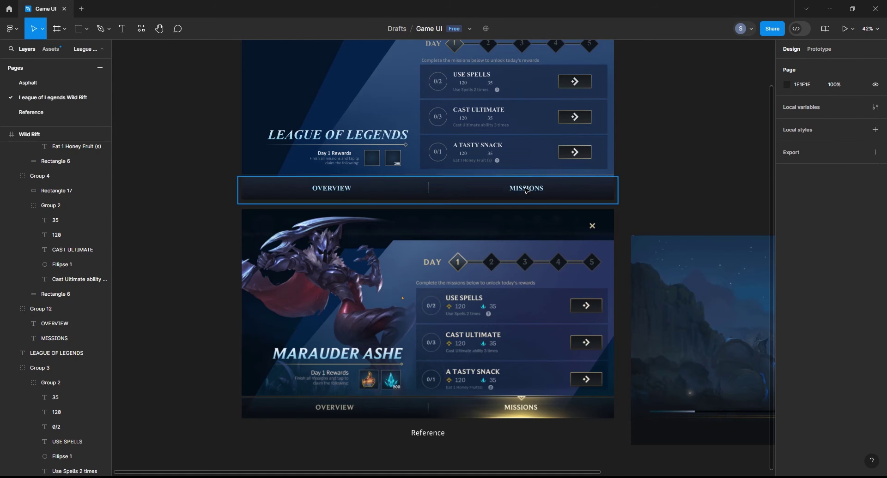
click(526, 189)
scroll(689, 160, up, 3)
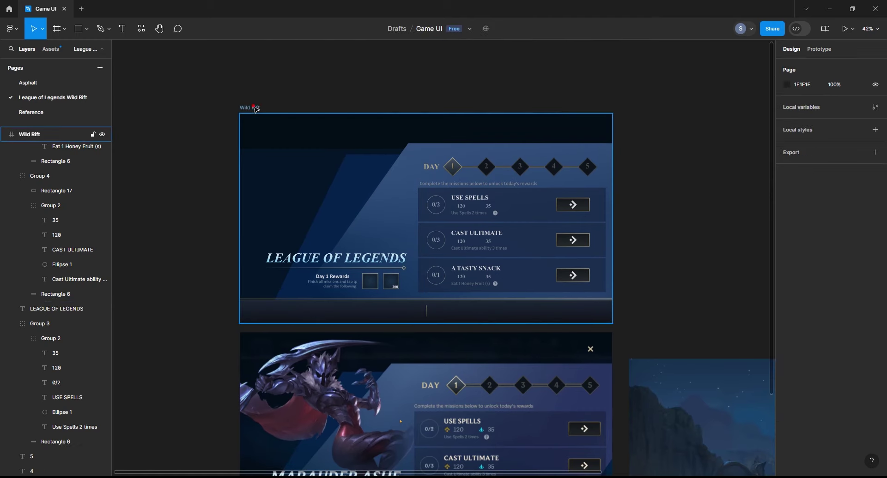
scroll(715, 260, down, 3)
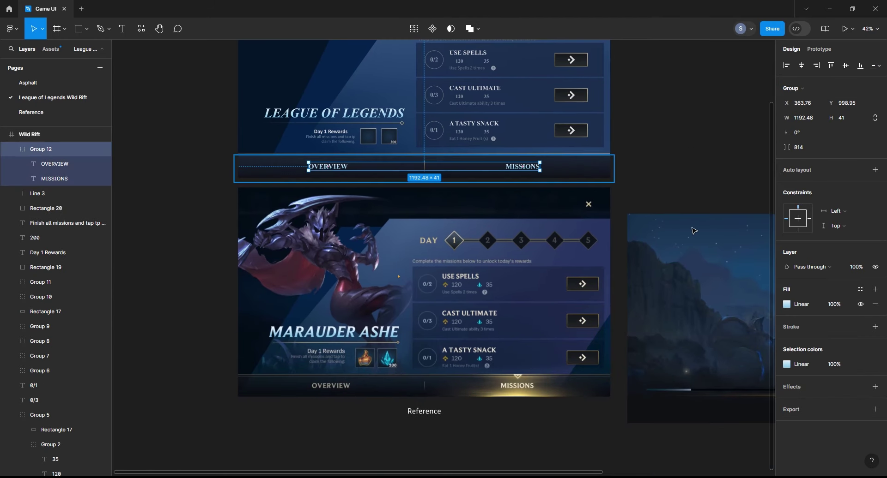
click(786, 304)
- Set the labels' gradient end stop to beige B6A980
click(765, 365)
click(702, 428)
click(576, 426)
click(576, 426)
drag(575, 266, 587, 261)
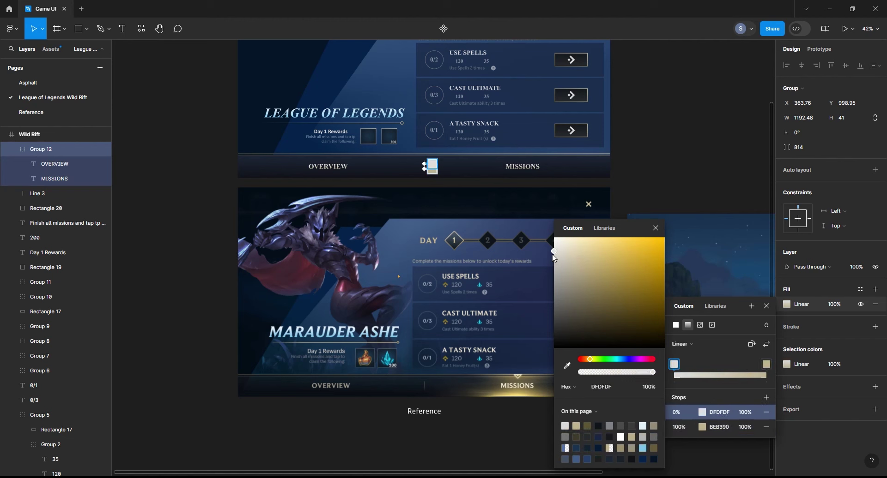
click(766, 365)
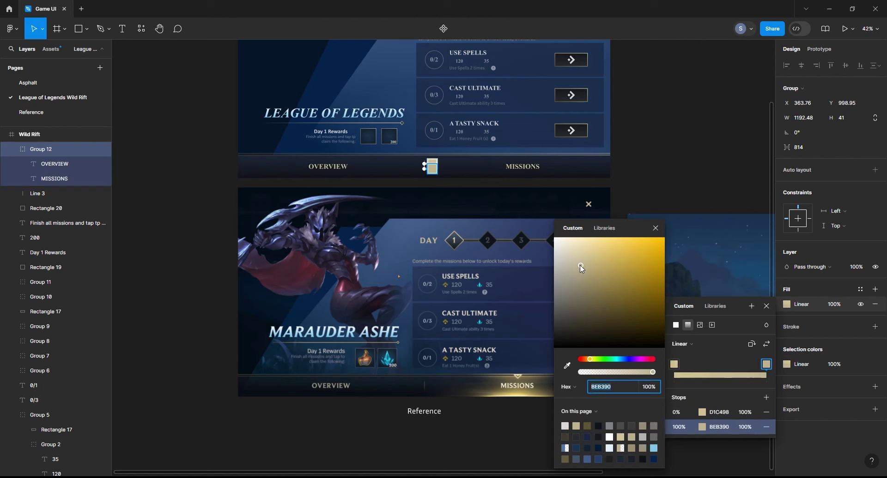
drag(583, 274, 587, 273)
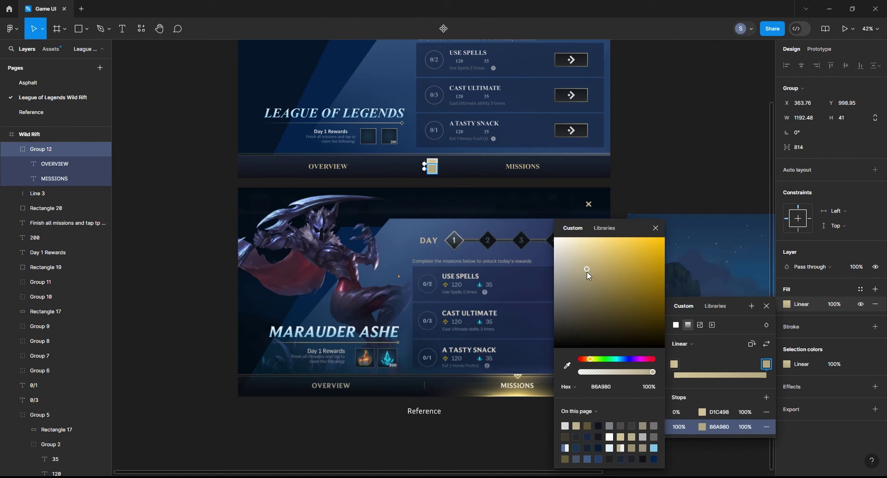
- Lighten the gradient start stop to pale gold CEC4A2 and close the colour picker
click(718, 412)
key(Return)
key(Escape)
click(701, 412)
click(578, 259)
click(655, 228)
click(766, 306)
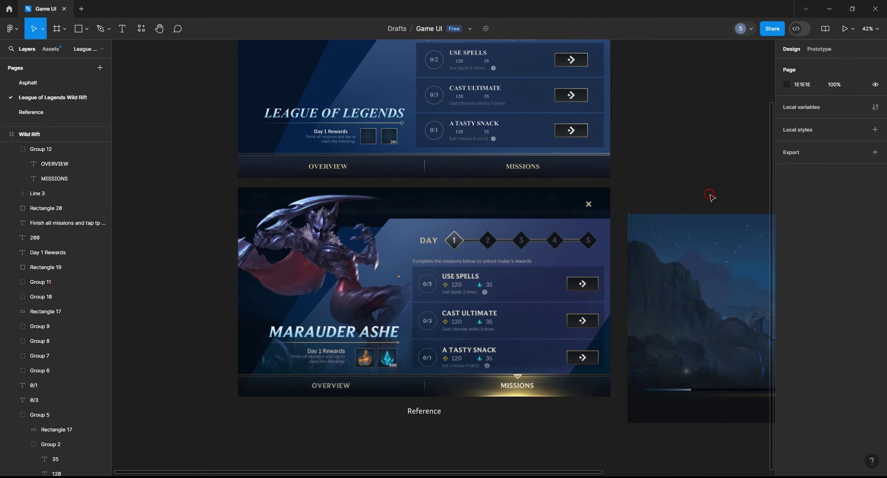
click(708, 194)
drag(704, 175, 651, 185)
- Trim the bar behind the labels to span from the frame centre to the right edge
key(ctrl+z)
key(Escape)
key(ctrl+shift+z)
drag(232, 177, 371, 191)
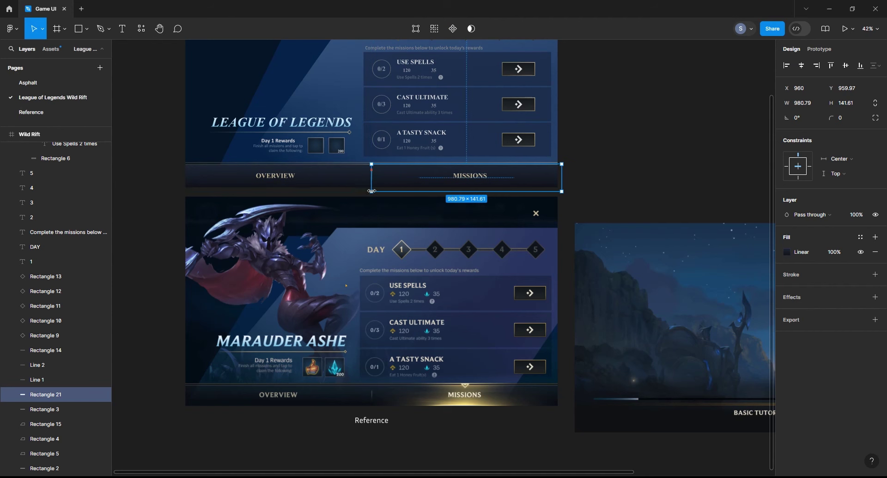
drag(562, 180, 531, 187)
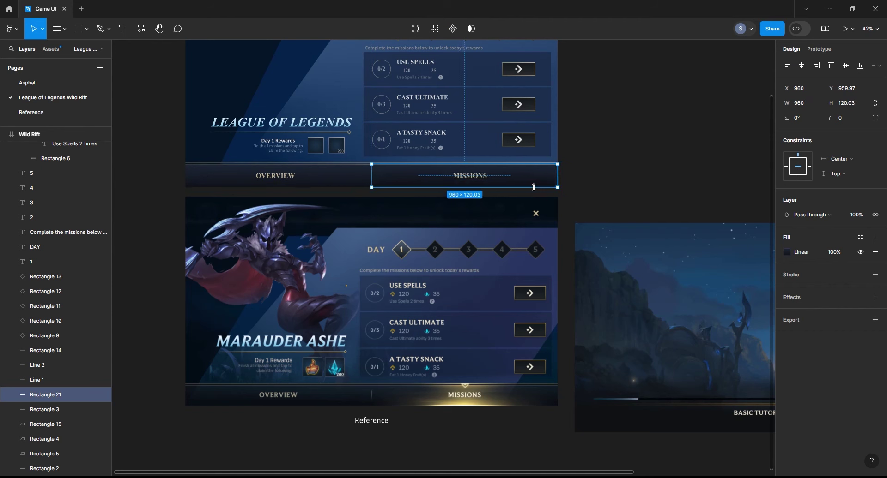
- Give the bar a radial gradient with DEC76D gold stops, one fading to 0% opacity
click(786, 253)
click(682, 292)
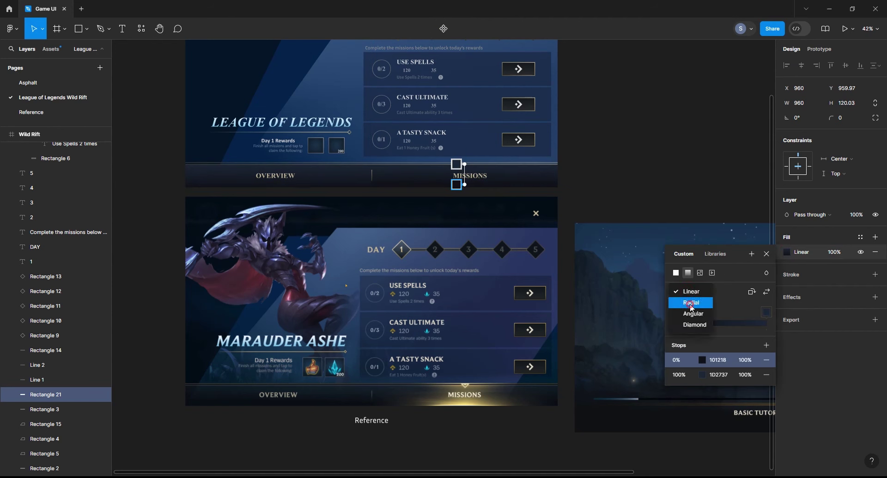
click(682, 304)
click(702, 361)
click(567, 369)
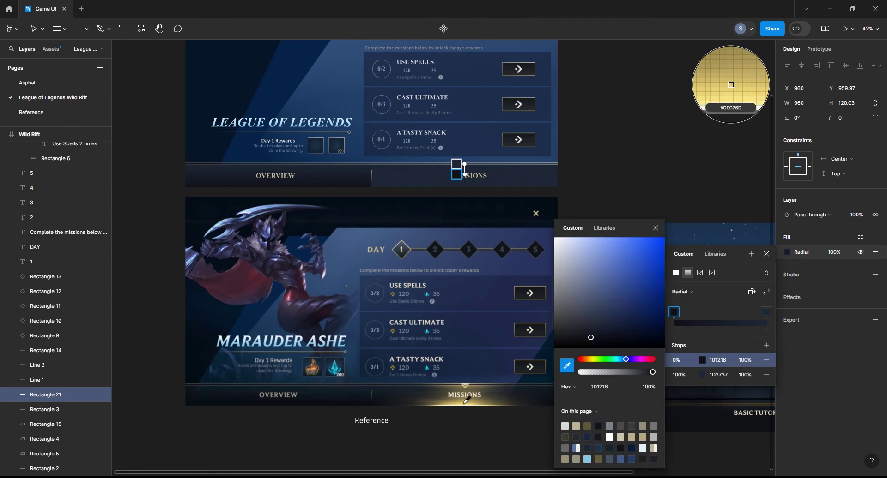
click(744, 81)
click(719, 375)
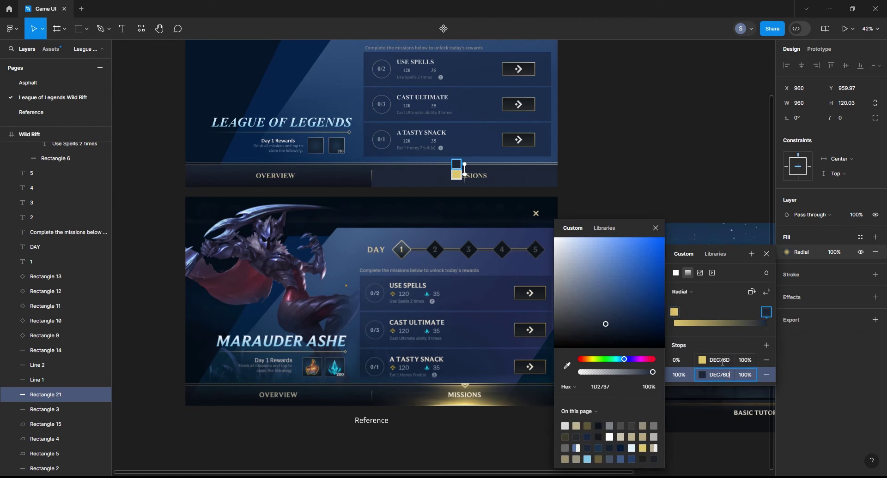
key(ctrl+v)
text(0)
key(Return)
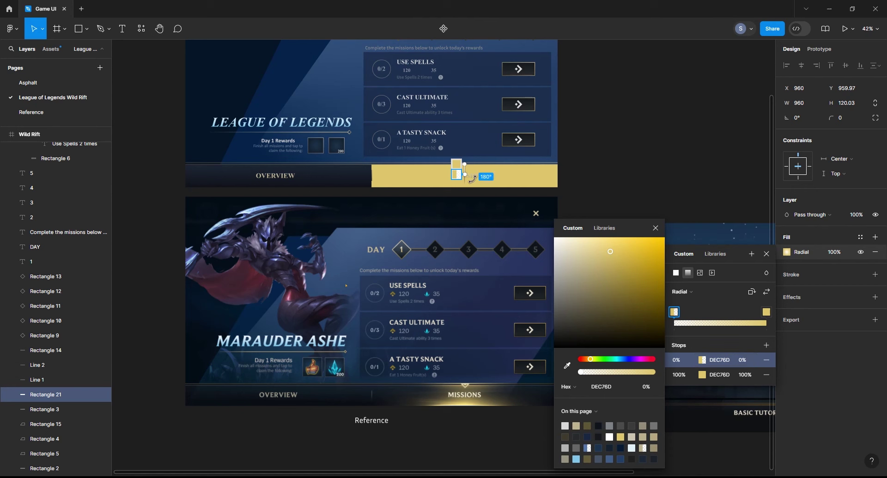
- Widen the gold glow, swap its ends, turn its axis vertical and make the rectangle taller
drag(475, 177, 512, 177)
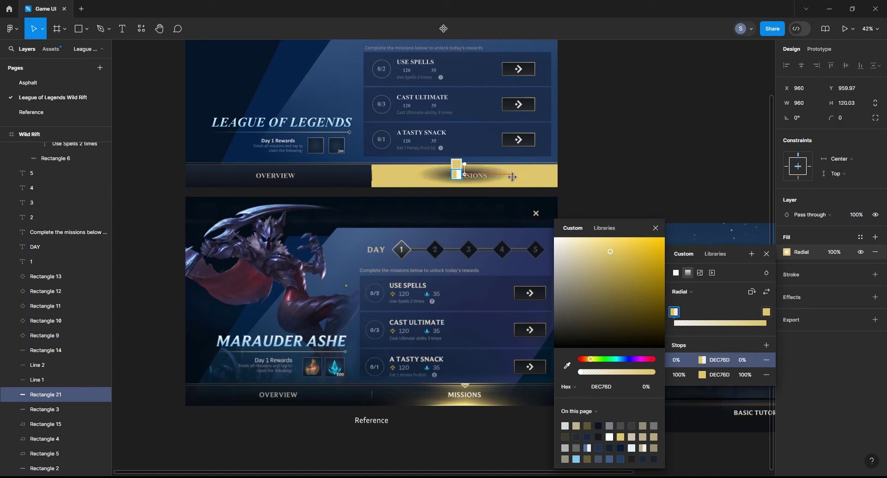
click(767, 292)
drag(420, 175, 373, 173)
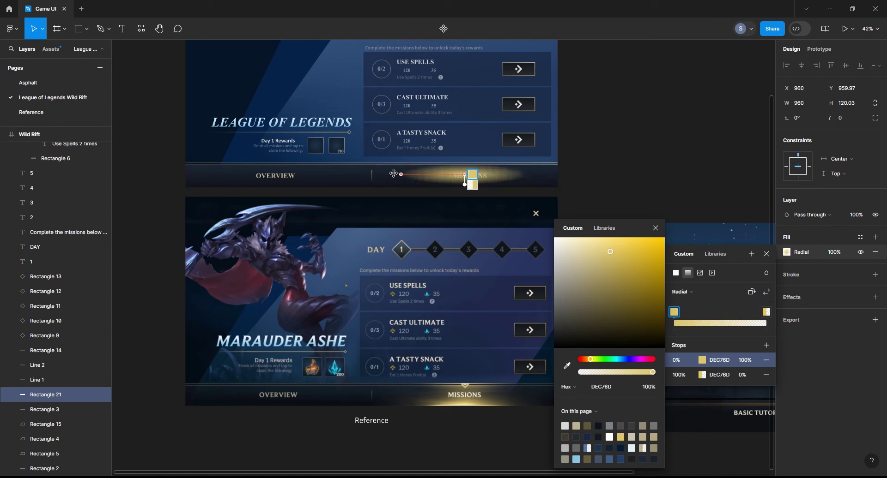
drag(465, 173, 465, 184)
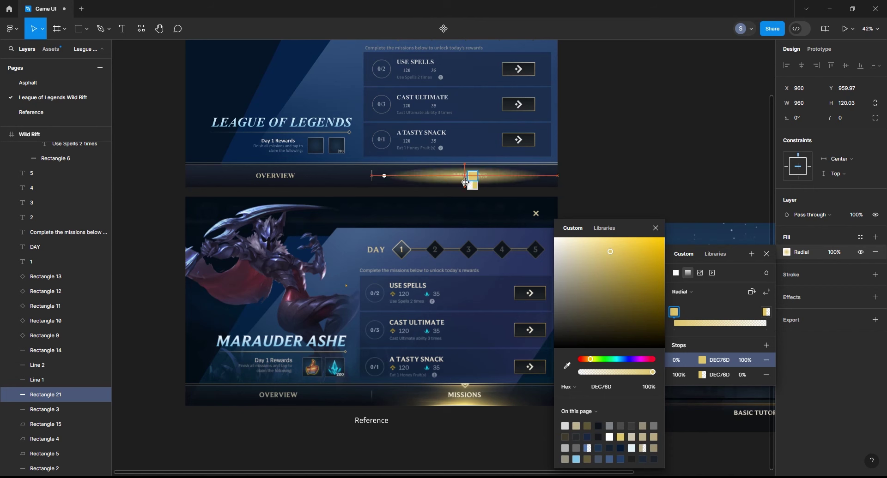
mouse_move(465, 180)
mouse_down()
mouse_move(466, 202)
mouse_move(466, 180)
mouse_move(564, 196)
mouse_up()
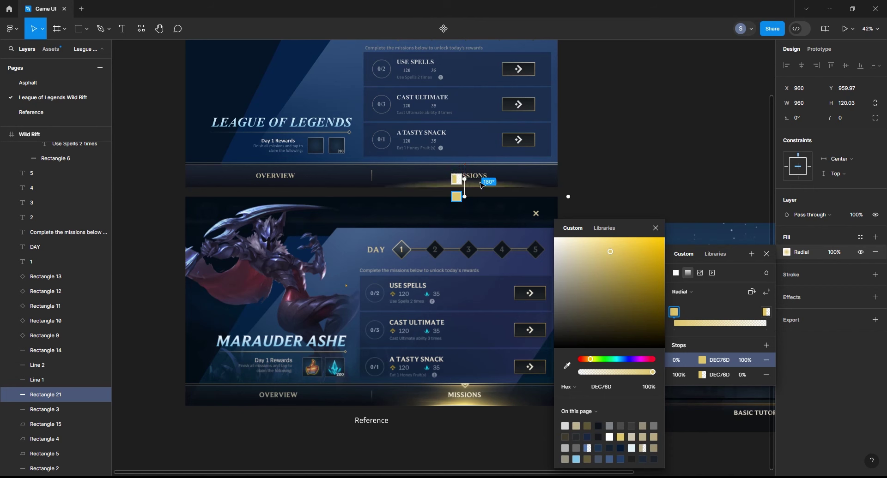
click(573, 180)
drag(466, 164, 474, 132)
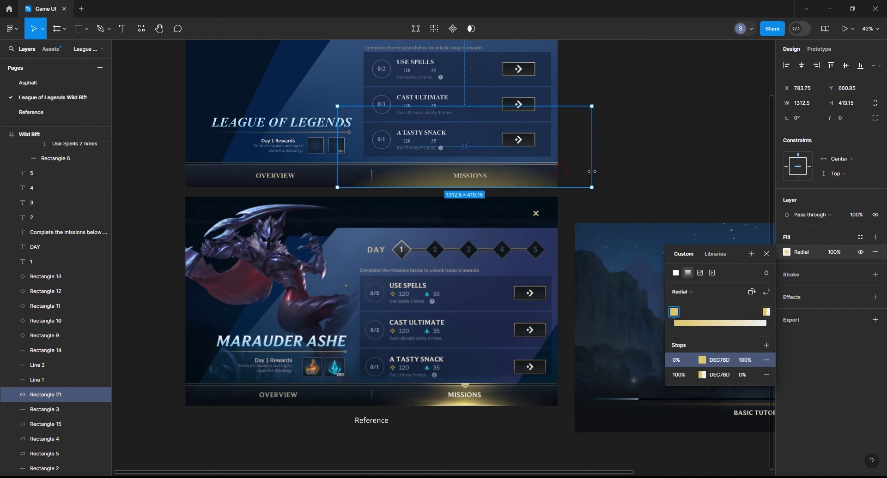
key(Escape)
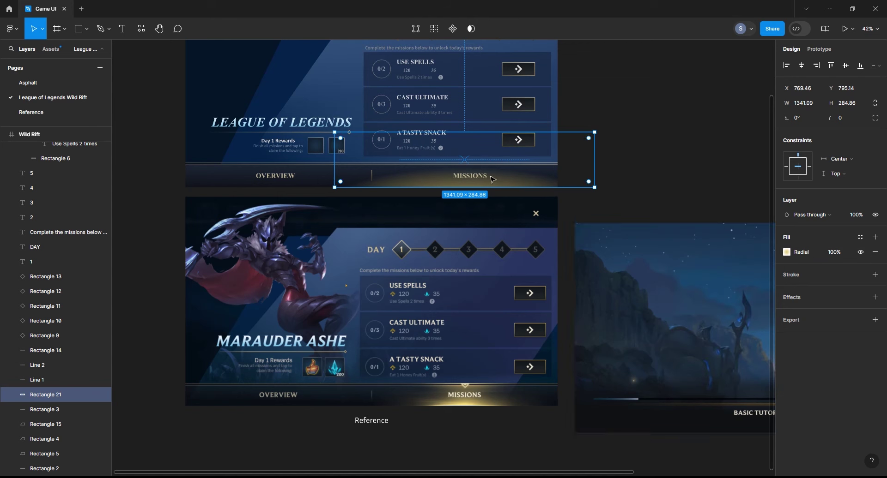
- Shrink the glow from top and bottom and add a middle gradient stop at 50%
click(787, 252)
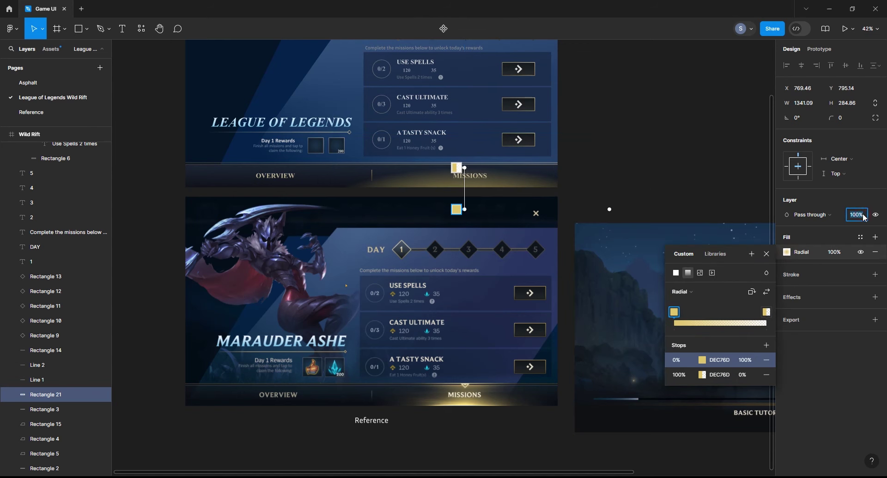
key(Return)
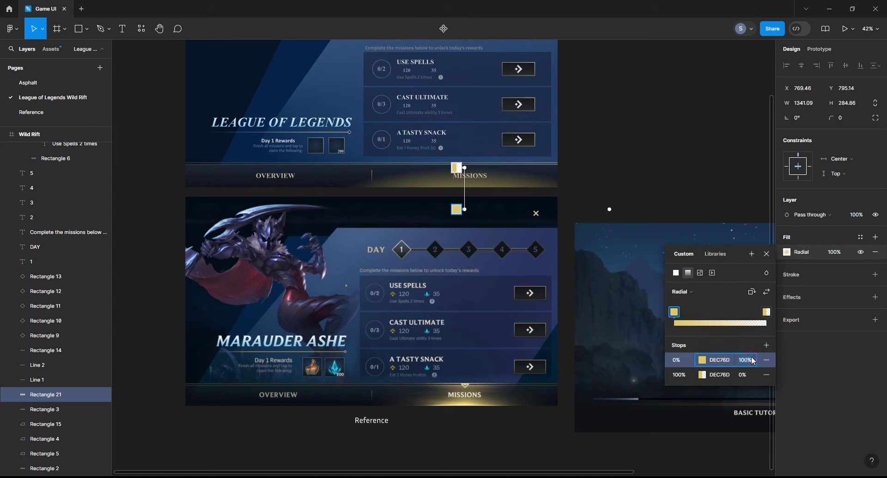
text(0)
key(Return)
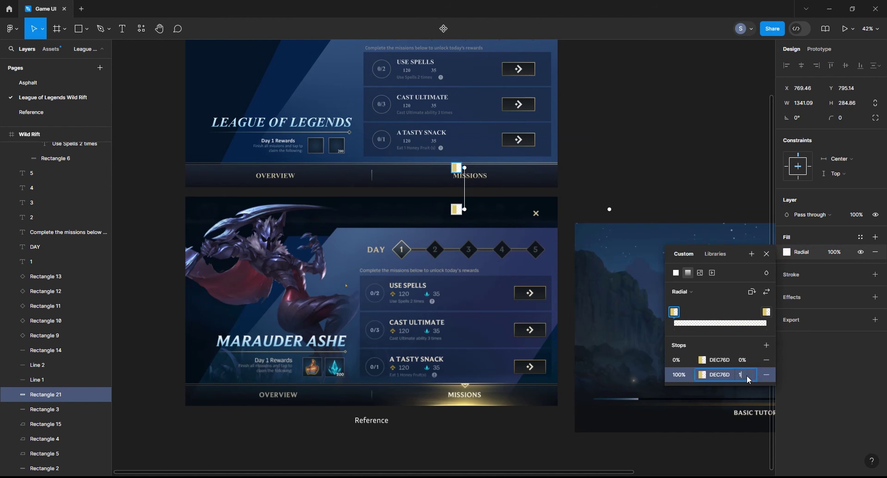
click(747, 360)
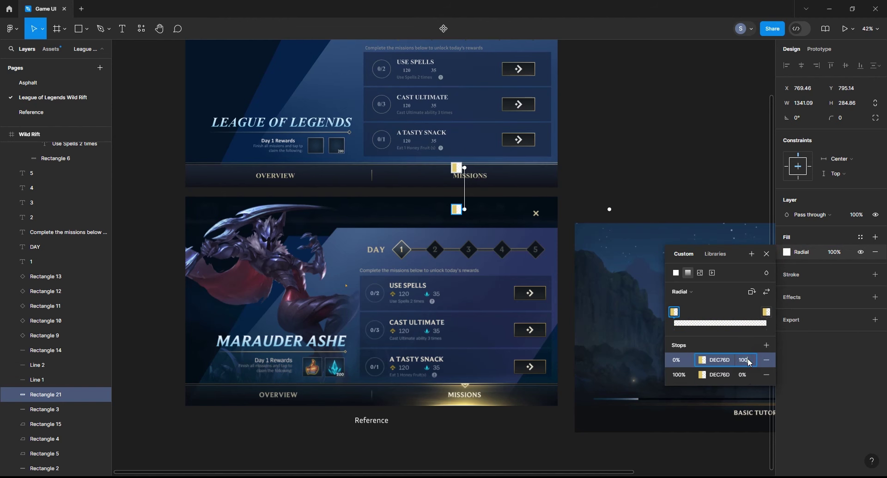
key(Return)
drag(465, 168, 464, 172)
mouse_move(464, 210)
mouse_down()
mouse_move(465, 171)
mouse_move(457, 186)
mouse_up()
click(463, 184)
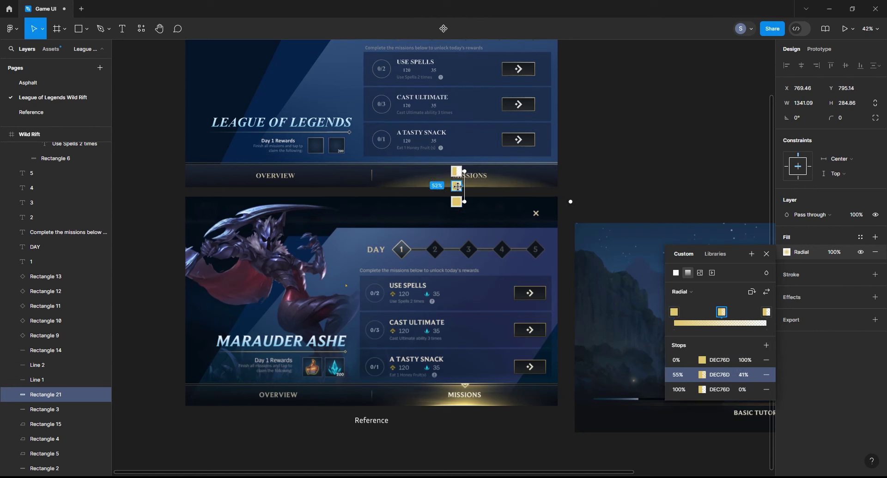
click(457, 171)
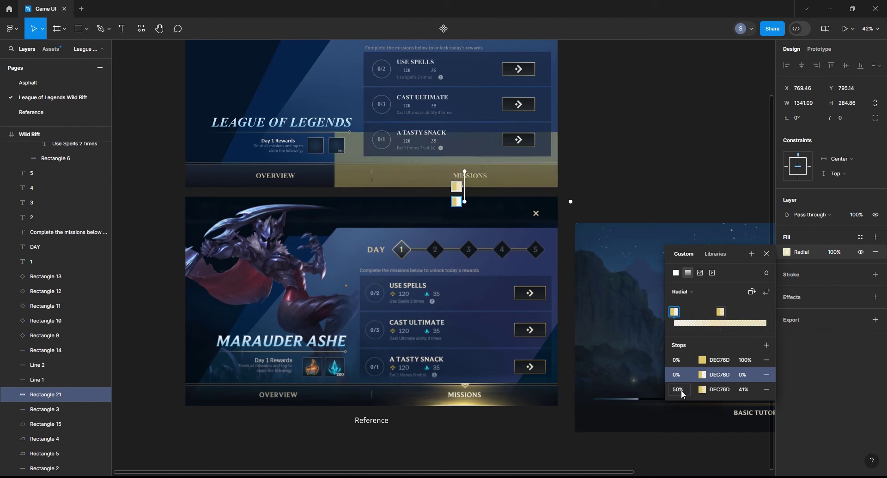
- Set the middle stop to 41% opacity with transparent ends, then paste the fiery orb image
click(751, 377)
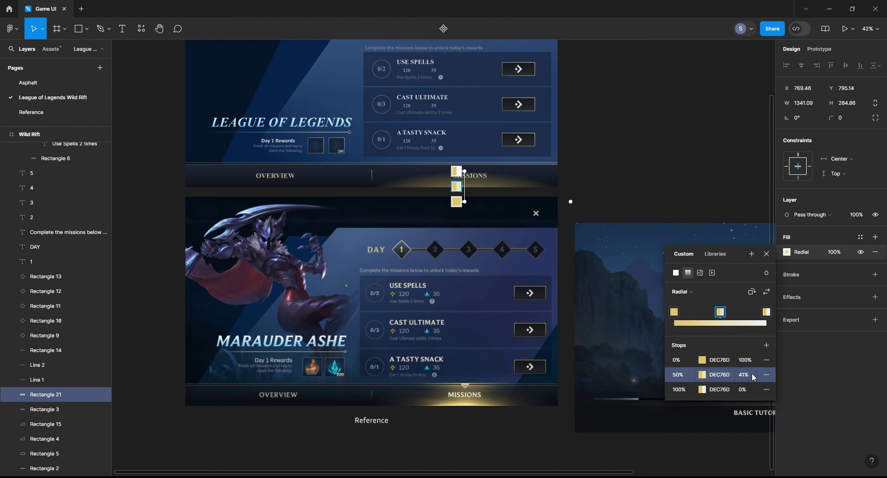
click(744, 361)
text(0)
key(Return)
drag(464, 202, 464, 216)
drag(464, 173, 466, 174)
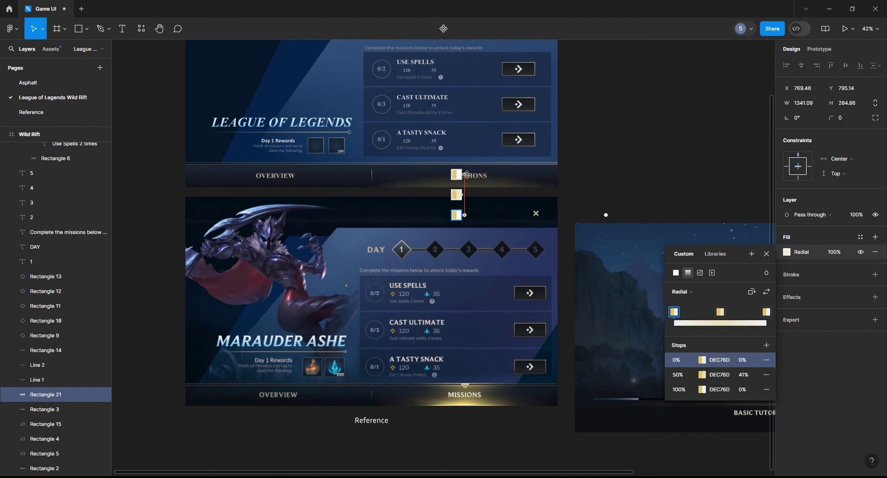
click(719, 171)
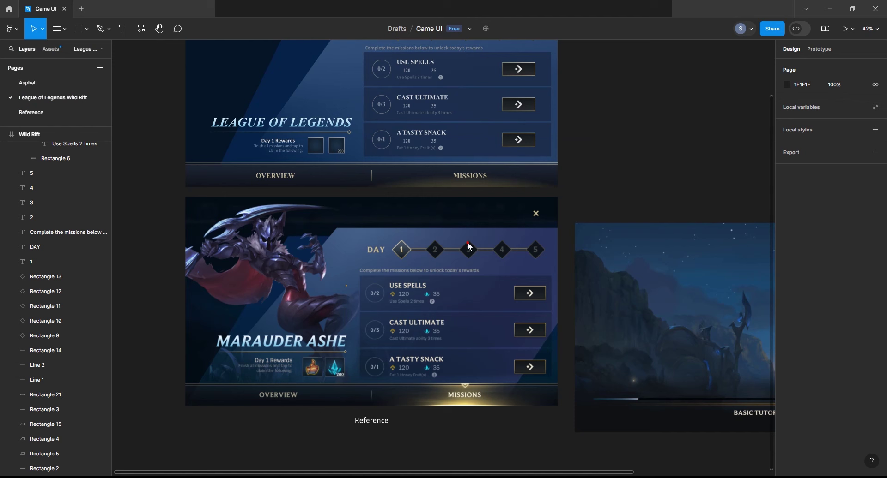
key(ctrl+v)
- Rotate the orb image 180° and fit it over the MISSIONS tab
drag(481, 180, 464, 202)
drag(553, 146, 480, 206)
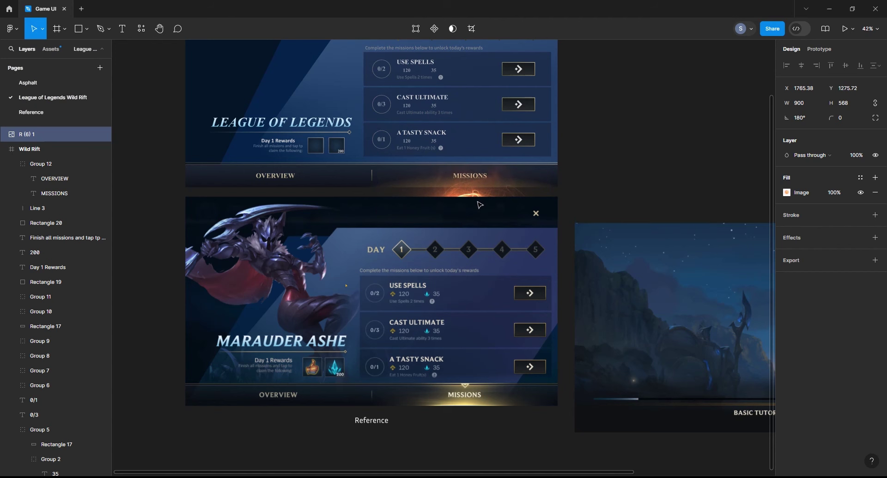
click(812, 155)
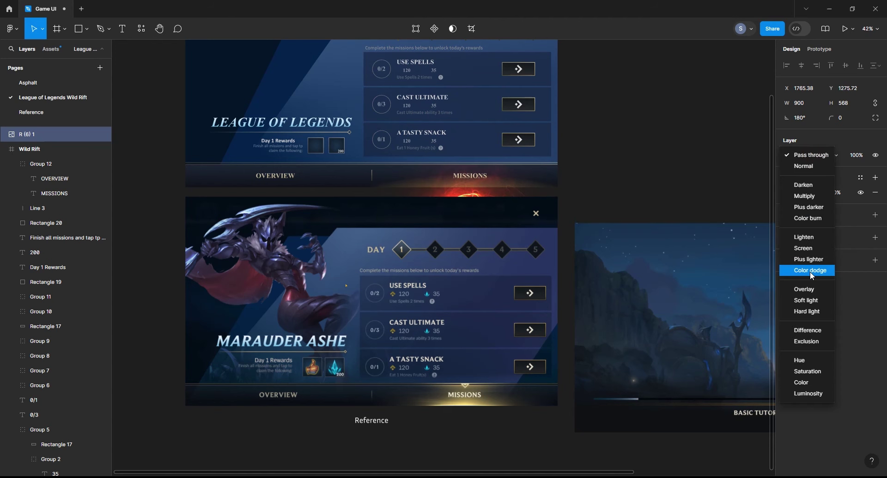
click(815, 342)
mouse_move(520, 199)
mouse_down()
mouse_move(520, 179)
mouse_move(558, 184)
mouse_up()
drag(372, 190, 373, 189)
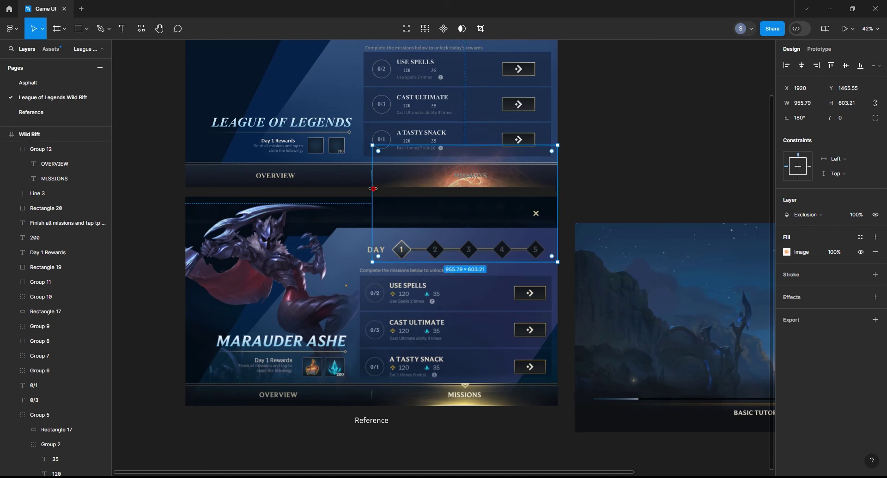
drag(432, 145, 432, 164)
drag(467, 262, 470, 187)
- Blend the orb image with Plus lighter above Rectangle 3, and the glow rectangle too
click(806, 215)
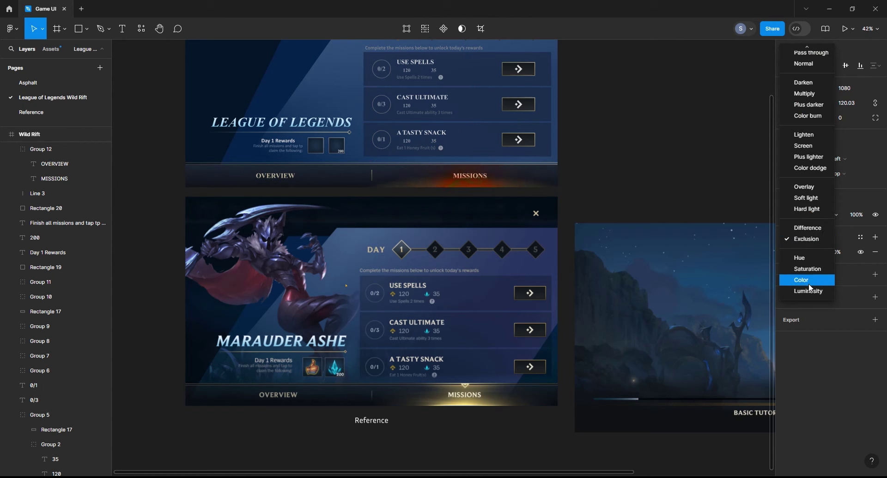
click(808, 157)
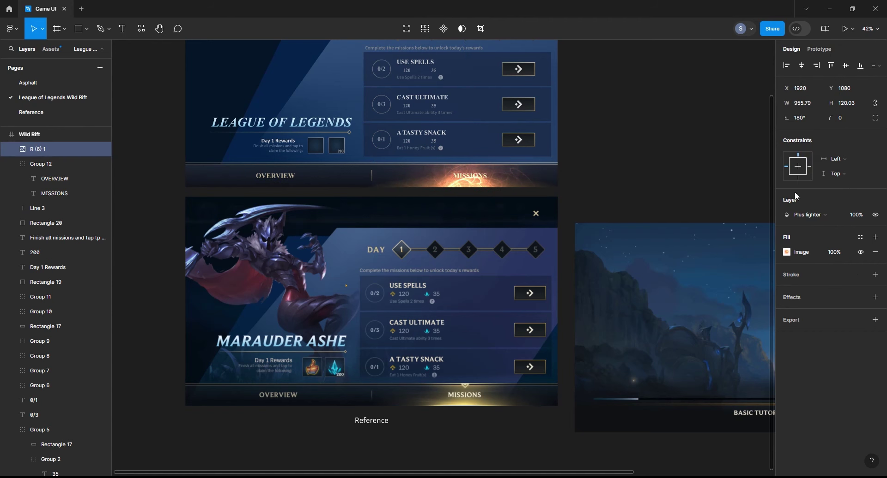
key(ctrl+bracketright)
key(ctrl+bracketright)
key(ctrl+bracketright)
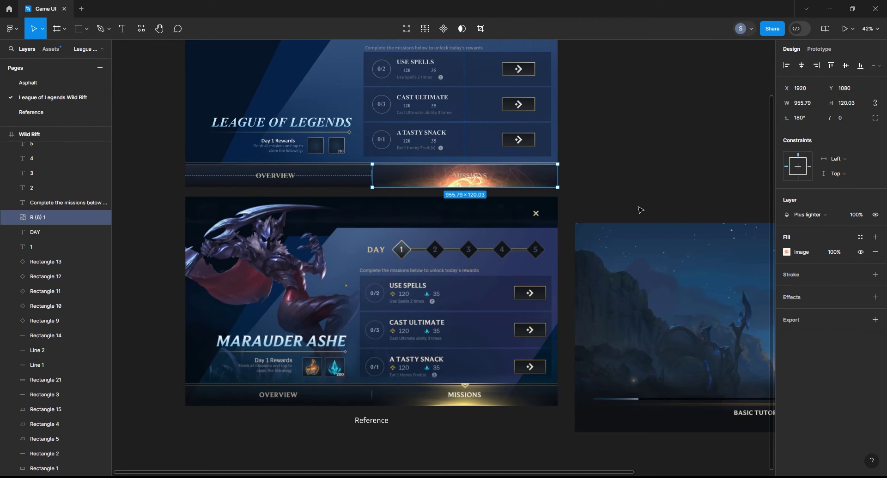
key(ctrl+bracketright)
key(ctrl+bracketright)
key(ctrl+bracketleft)
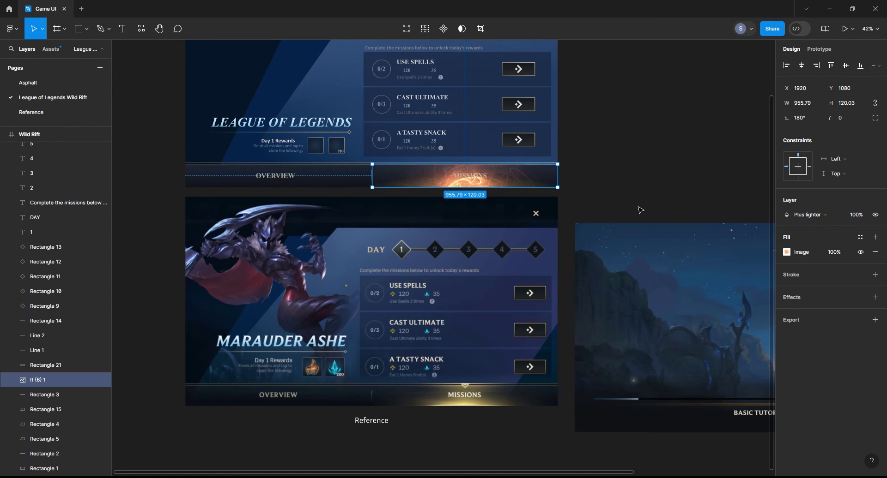
click(46, 365)
click(811, 215)
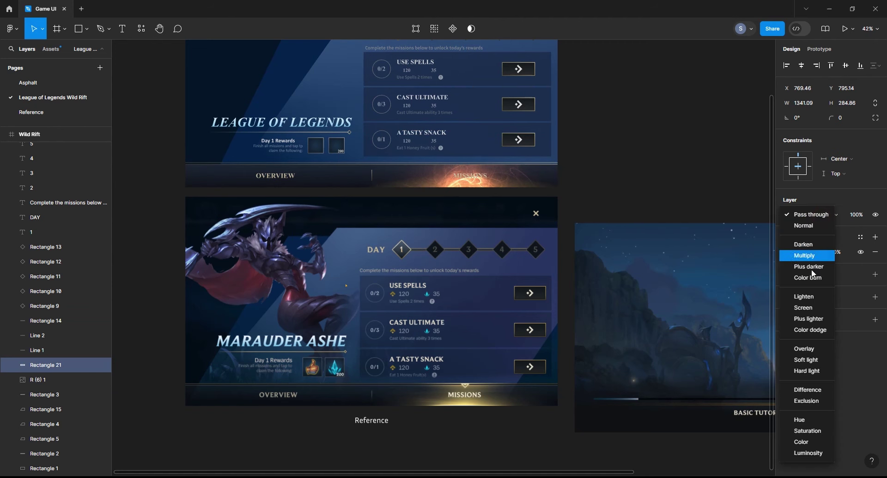
click(808, 319)
- Make the MISSIONS label fill solid and set the orb image to 30% opacity
click(475, 179)
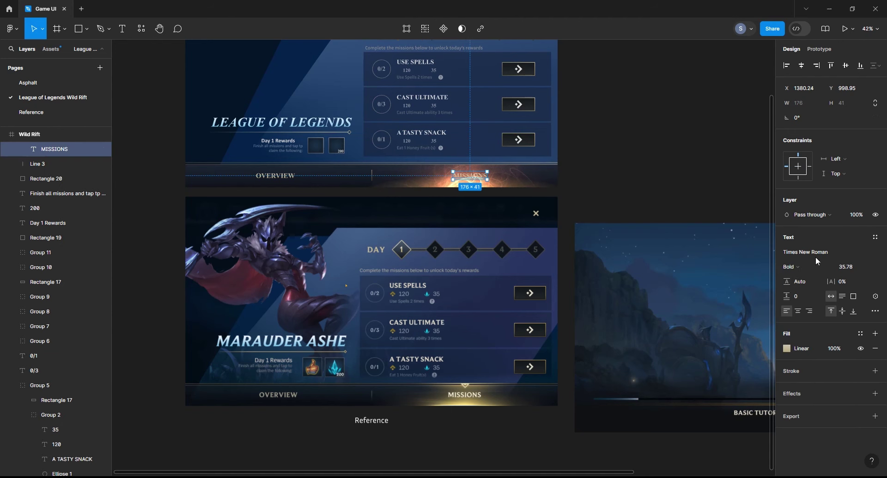
click(786, 350)
click(678, 357)
click(766, 209)
click(532, 180)
click(90, 380)
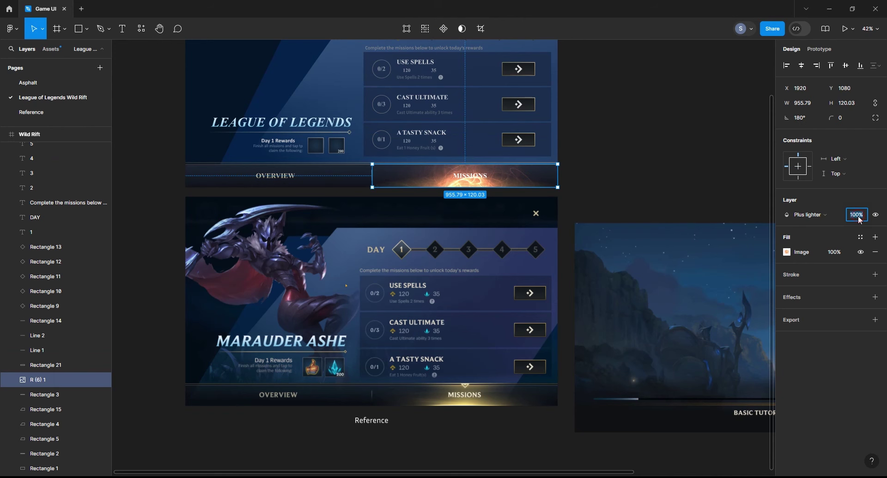
text(30)
key(Return)
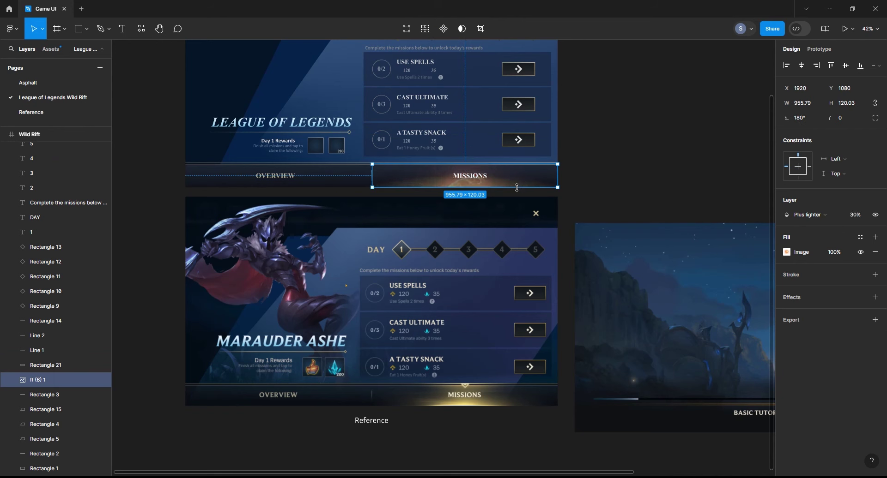
drag(516, 188, 520, 206)
key(ctrl+z)
- Reposition the glow gradient and shrink Rectangle 21 back to 960×120 tab height
click(65, 366)
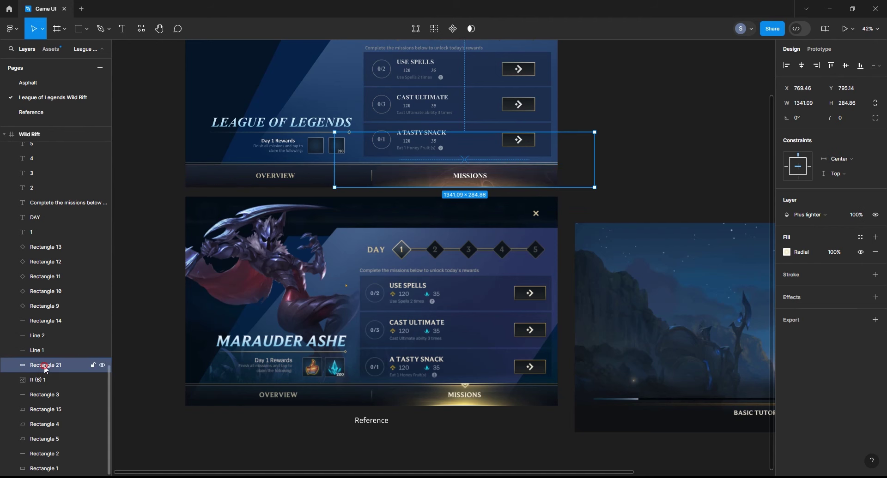
click(786, 252)
drag(464, 187, 464, 215)
key(Escape)
drag(479, 133, 479, 164)
drag(595, 180, 558, 180)
- Narrow the glow rectangle from the left and reshape its radial gradient handles
drag(334, 179, 369, 179)
click(788, 252)
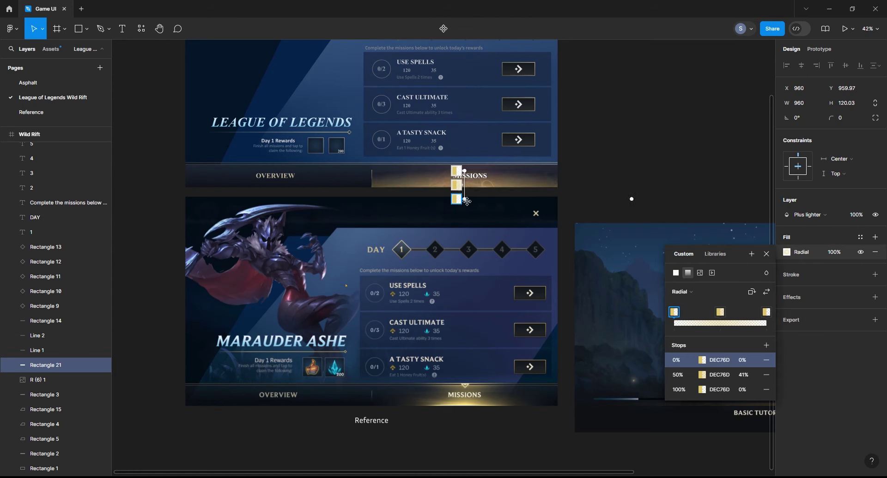
drag(465, 193, 466, 188)
drag(564, 187, 559, 187)
drag(463, 169, 464, 173)
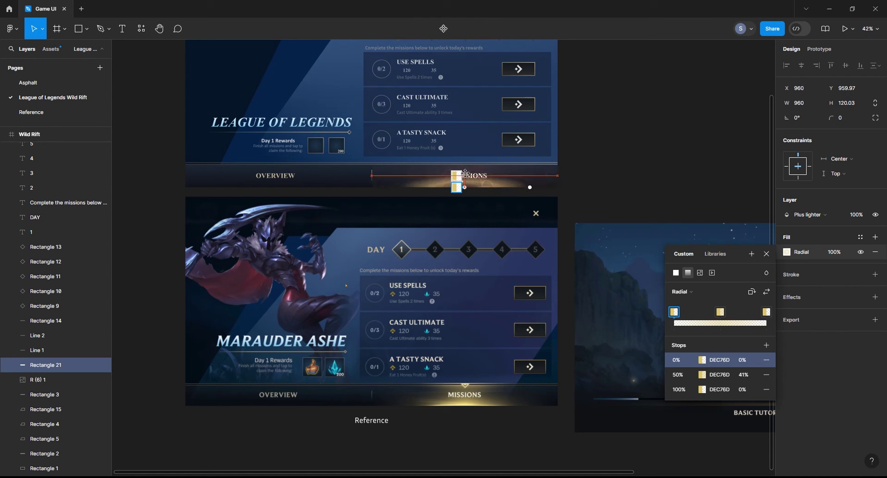
mouse_move(557, 187)
mouse_down()
mouse_move(567, 188)
mouse_move(548, 188)
mouse_up()
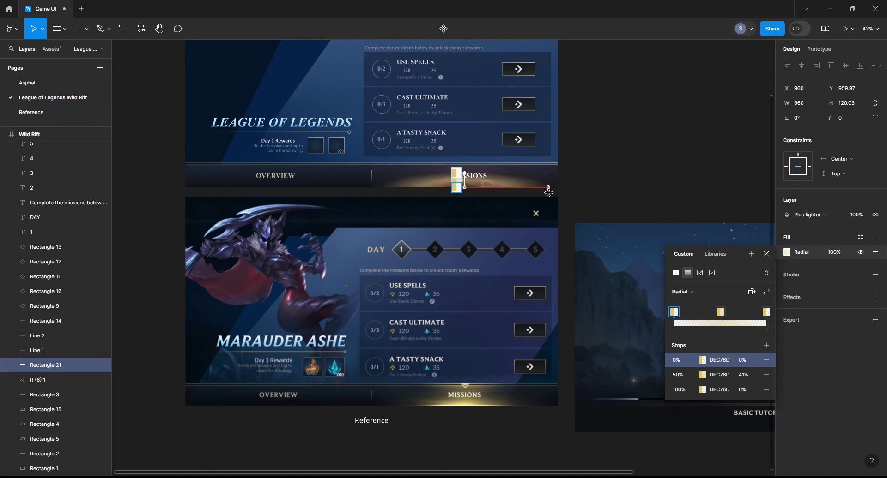
- Delete the 50% gradient stop and set the 0% stop to 50% opacity
click(461, 181)
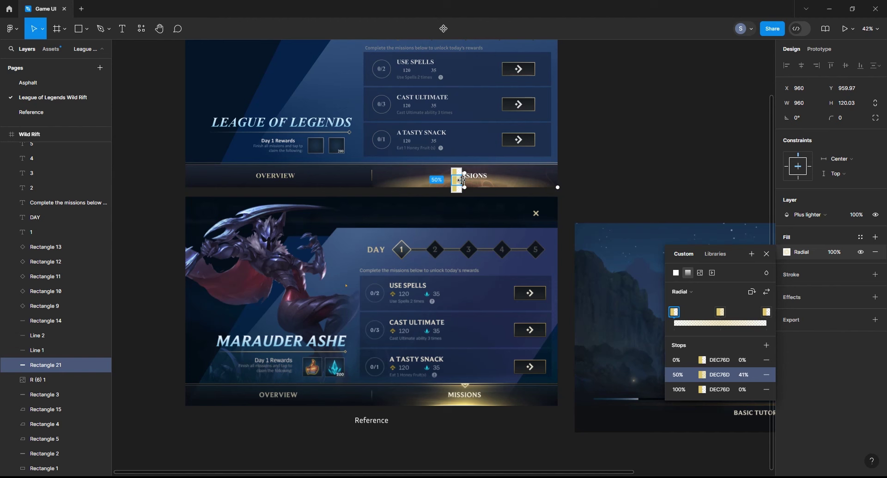
key(Delete)
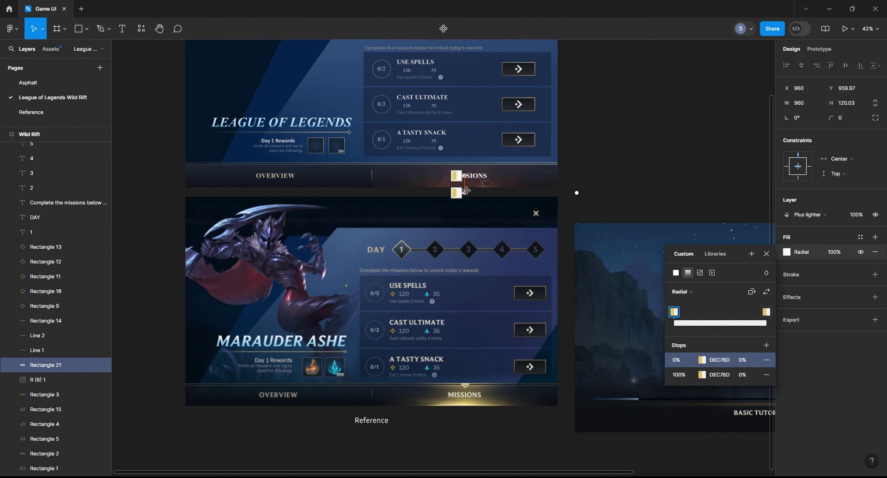
click(742, 375)
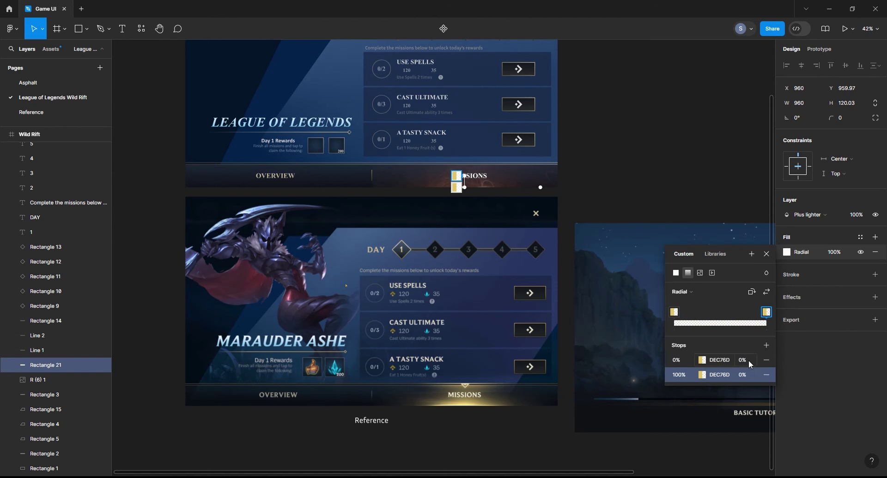
click(744, 360)
text(150)
key(Return)
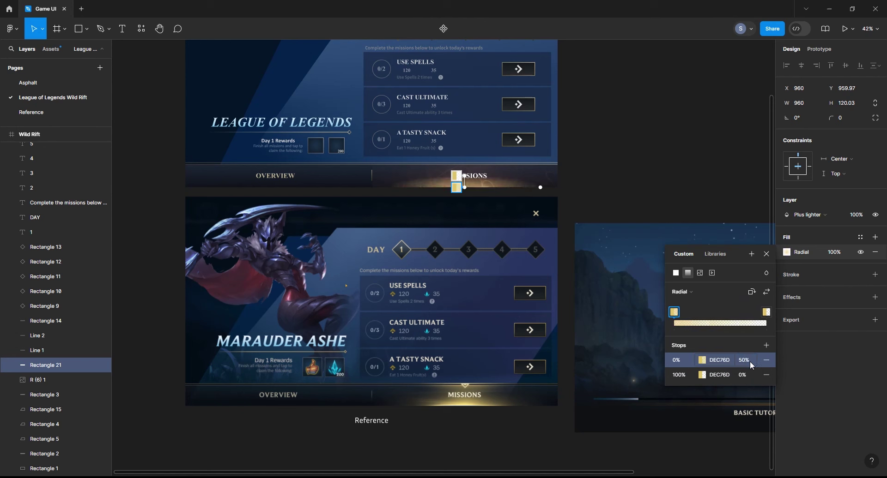
- Readjust the radial gradient handles so the glow fits the MISSIONS tab
mouse_move(465, 176)
mouse_down()
mouse_move(592, 186)
mouse_move(554, 189)
mouse_up()
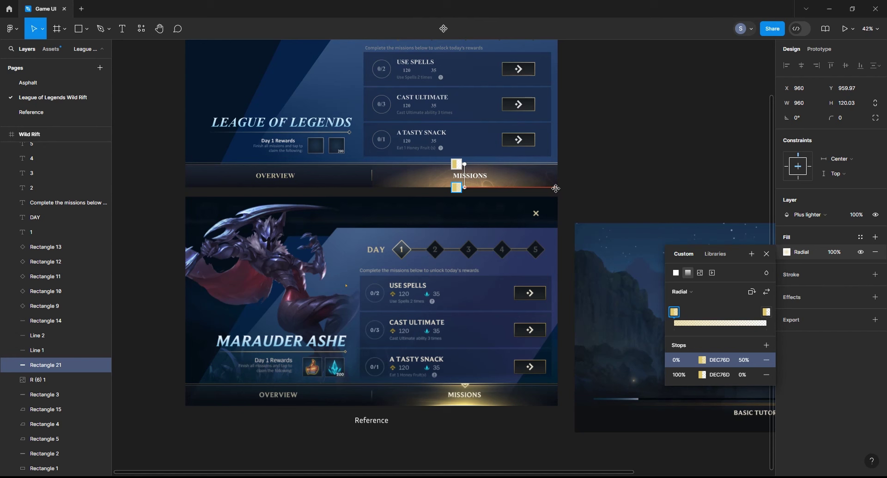
drag(467, 163, 464, 168)
drag(539, 186, 557, 186)
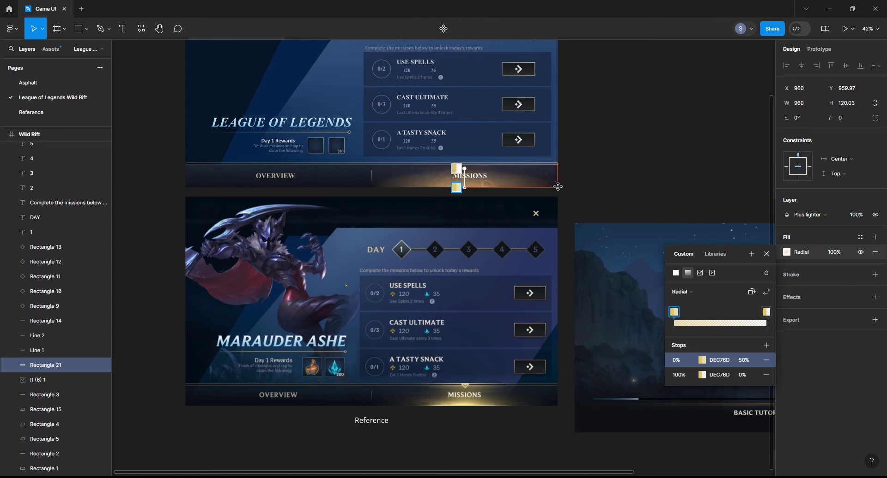
drag(456, 168, 460, 171)
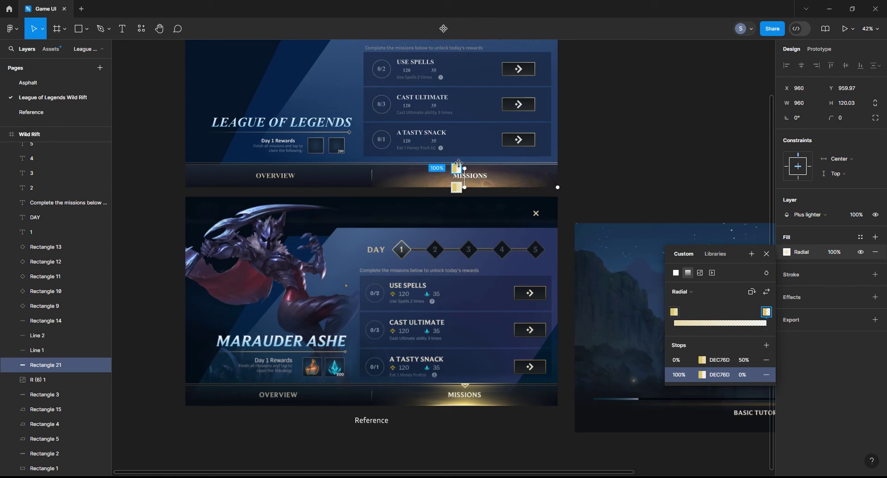
drag(465, 168, 457, 164)
click(456, 187)
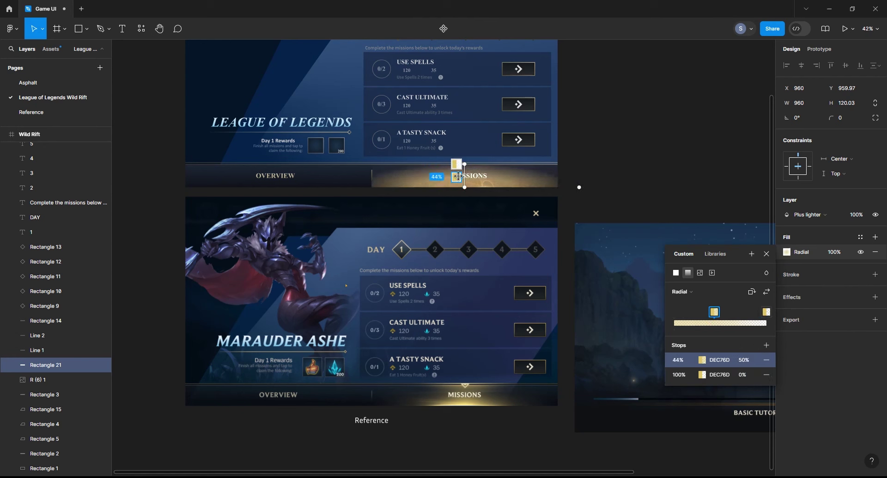
drag(464, 186, 465, 197)
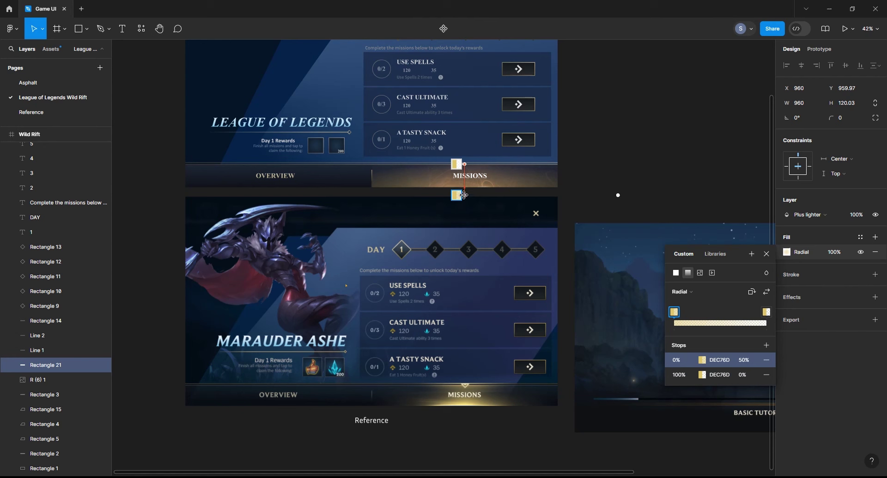
drag(465, 165, 466, 168)
drag(587, 194, 562, 194)
click(713, 164)
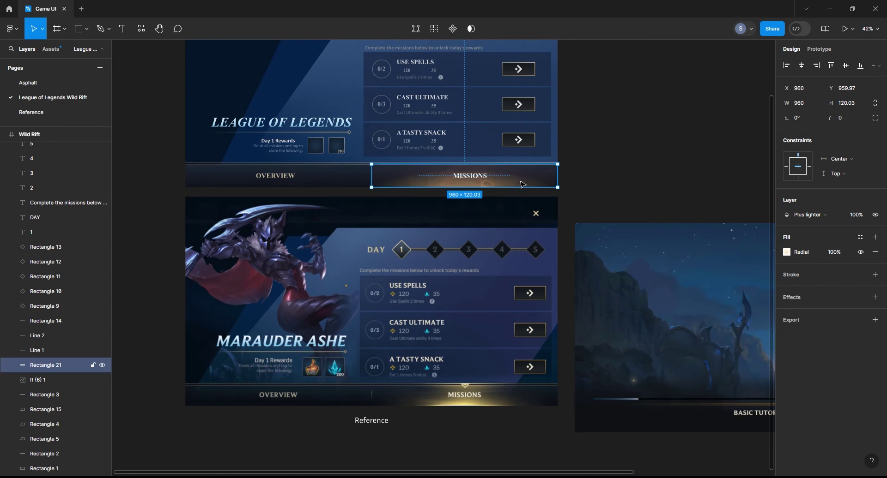
- Add a Layer blur effect of 100 to the glow rectangle, Rectangle 21
click(874, 297)
click(786, 312)
click(798, 314)
click(817, 323)
click(786, 312)
text(100)
key(Return)
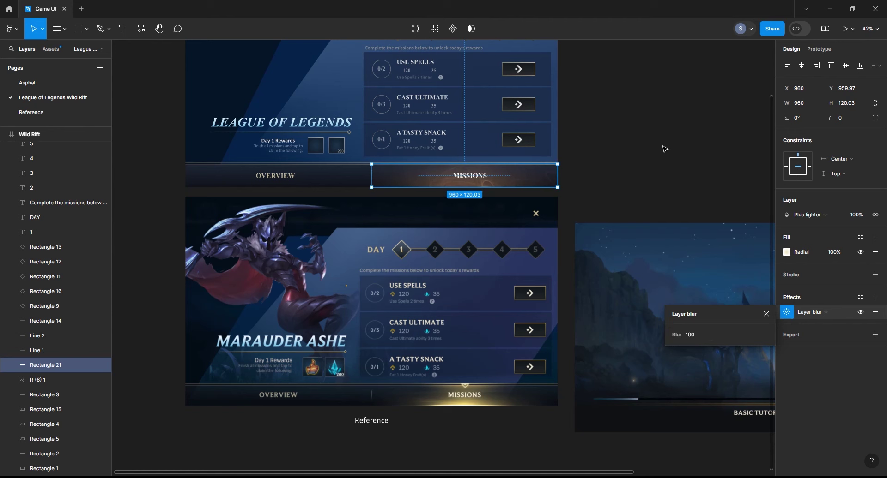
- Duplicate the blurred glow rectangle and select both glow rectangles
click(38, 379)
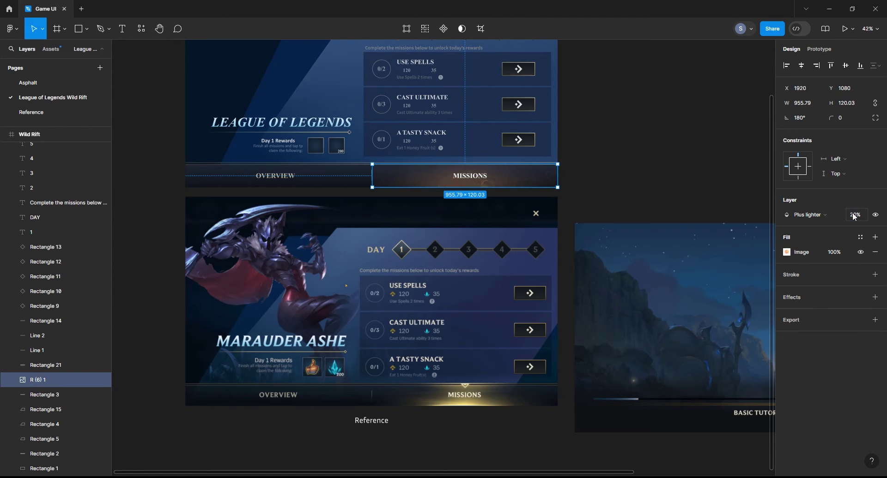
click(47, 365)
key(ctrl+d)
click(38, 395)
click(55, 380)
shift+click(72, 370)
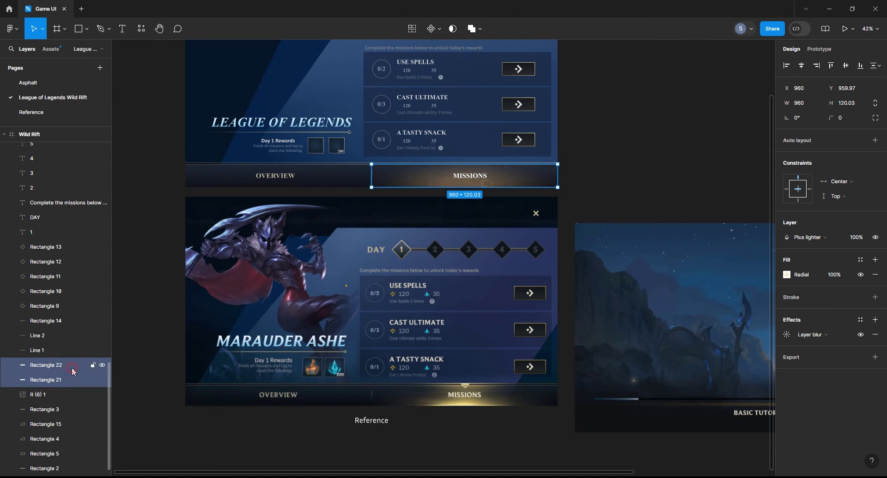
- Recrop the fiery background image, shifting it left, and set it to 50% opacity
click(72, 392)
double_click(510, 181)
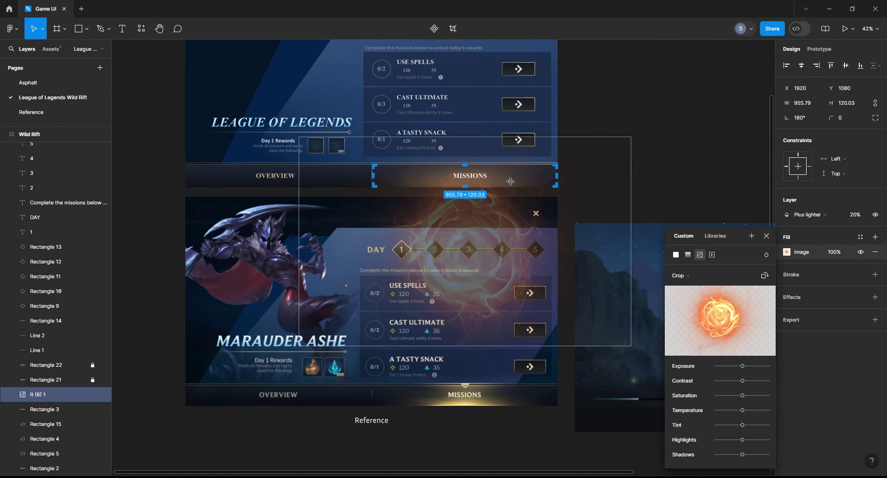
drag(511, 206, 493, 210)
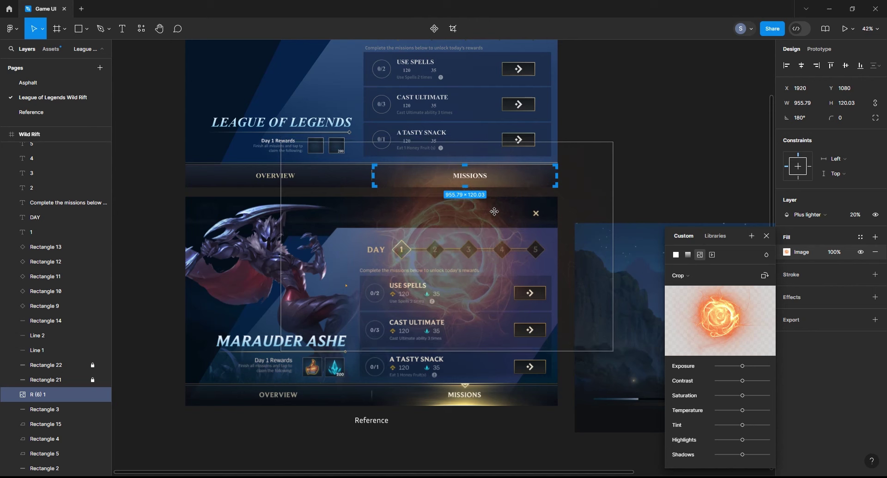
click(711, 120)
text(50)
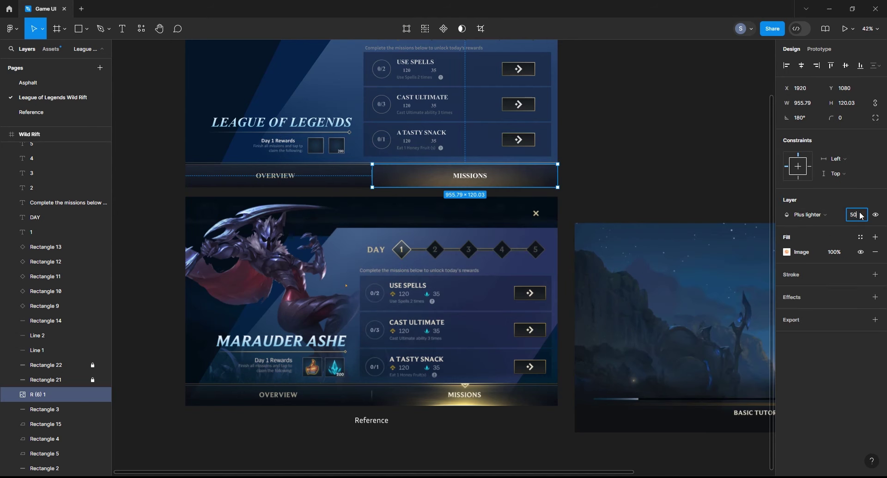
key(Return)
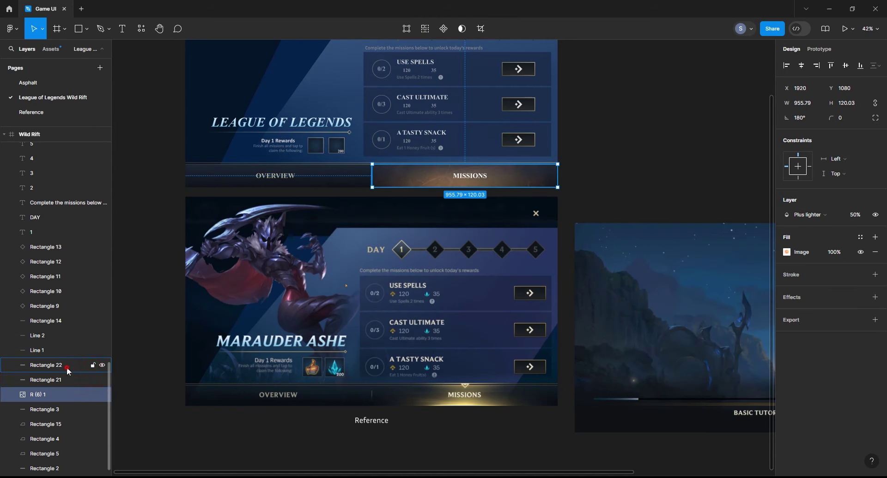
- Try moving the glow rectangles' top edge, then undo the change
click(67, 366)
shift+click(67, 380)
drag(406, 165, 405, 174)
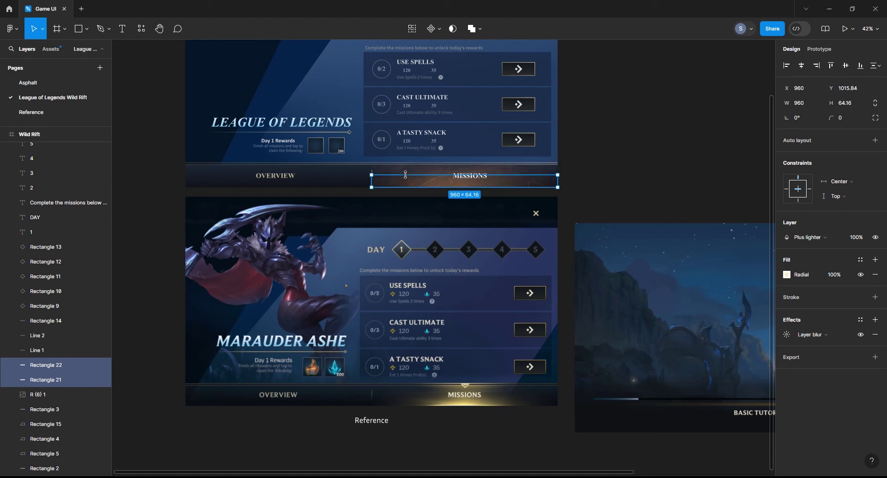
click(671, 173)
key(ctrl+z)
key(Escape)
- Recrop the MISSIONS background image, shifting the fiery image slightly down
click(531, 170)
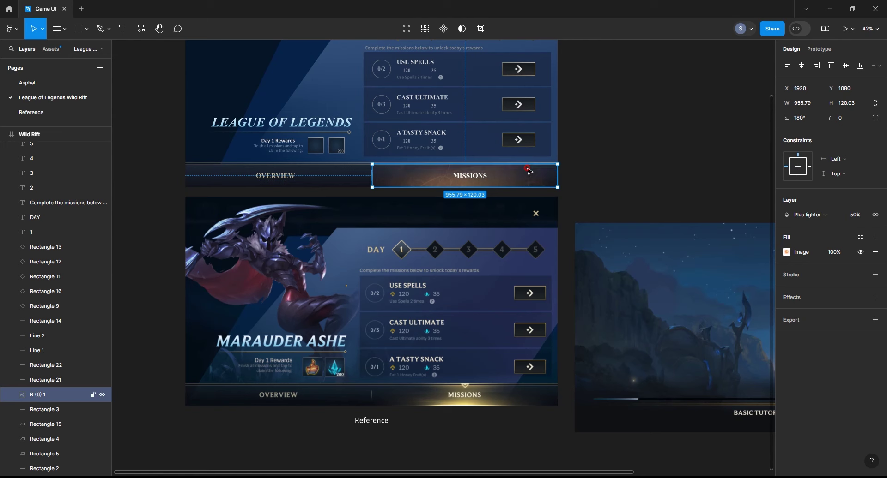
double_click(530, 172)
drag(523, 190, 523, 194)
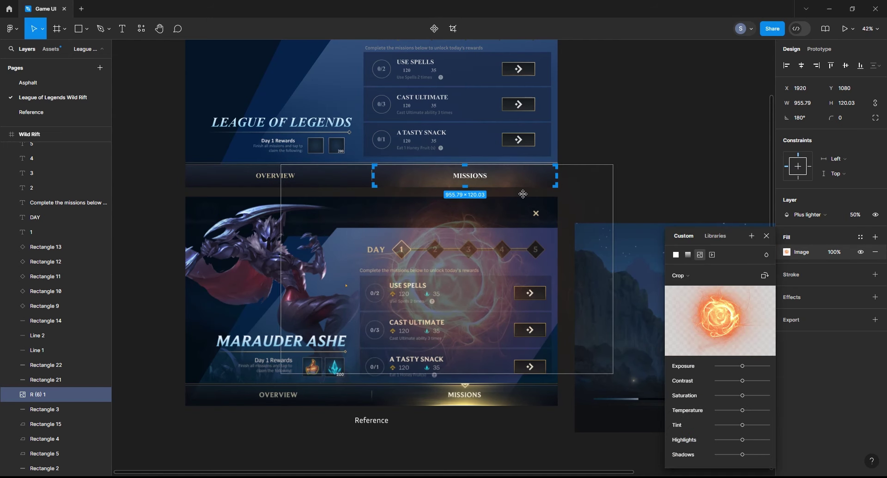
click(645, 137)
- Stretch both glow rectangles up to a height of 120.03
click(45, 366)
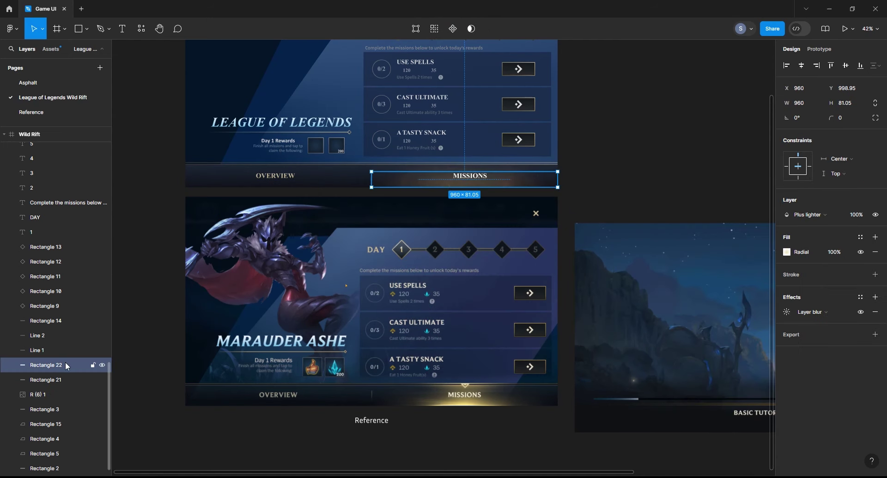
shift+click(46, 380)
drag(488, 171, 489, 164)
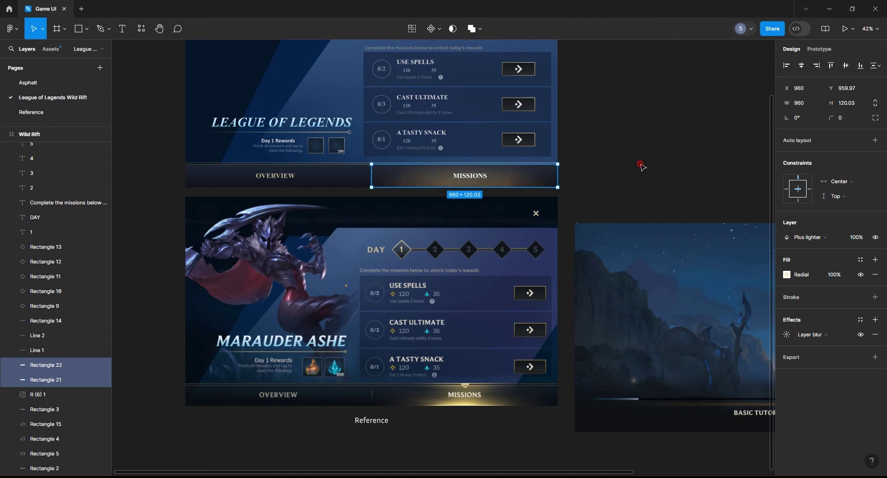
- Set the upper glow rectangle's blend mode to Color dodge
scroll(509, 159, up, 5)
click(508, 187)
click(806, 214)
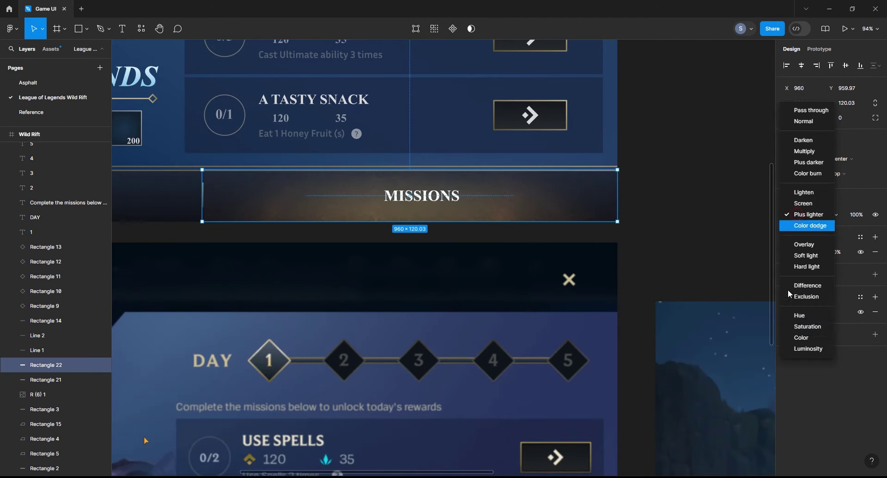
click(717, 224)
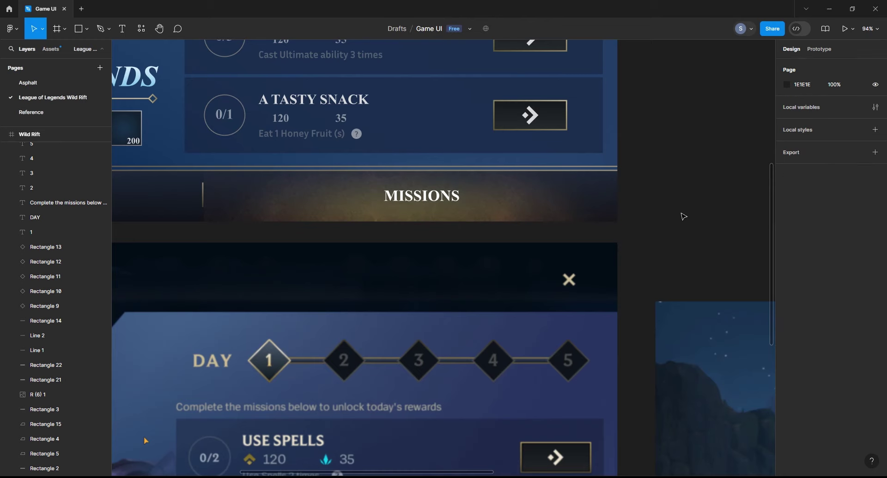
- Copy the MISSIONS glow into a flattened thin strip with Normal blending
scroll(657, 188, down, 5)
click(591, 205)
key(ctrl+d)
drag(508, 189, 508, 209)
click(805, 215)
click(806, 129)
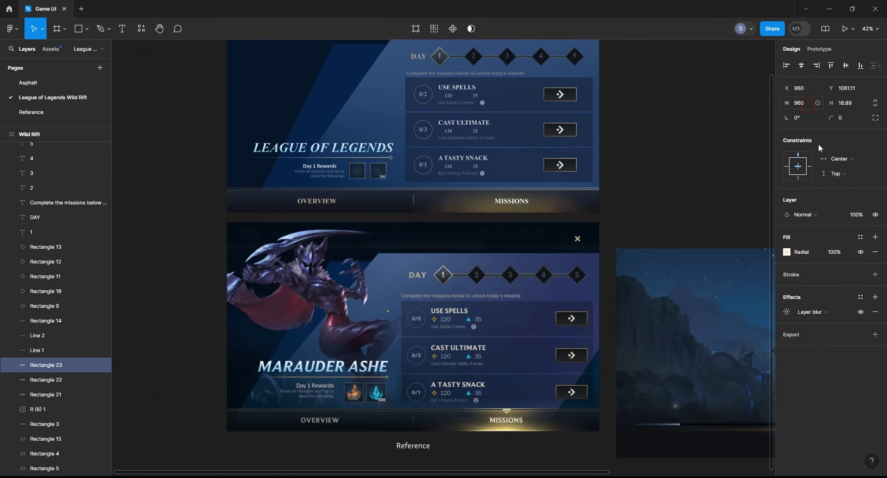
- Duplicate the thin strip, then undo and redo to restore the glow line under MISSIONS
key(ctrl+d)
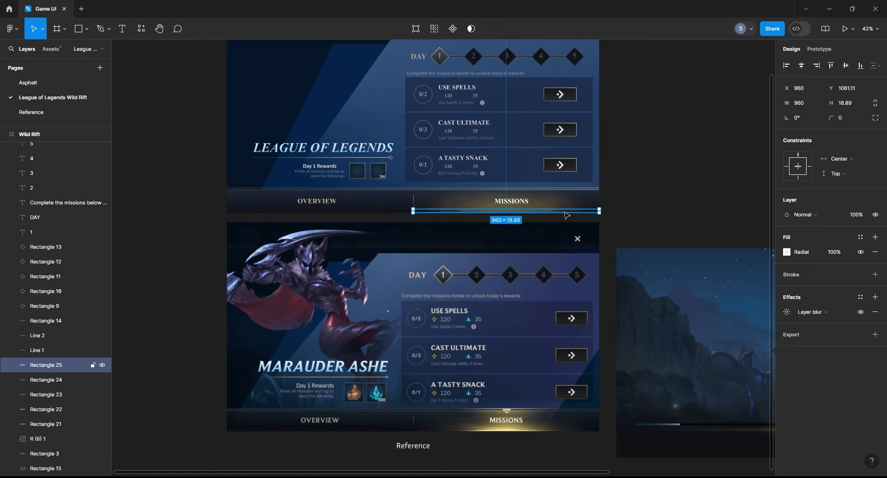
click(55, 410)
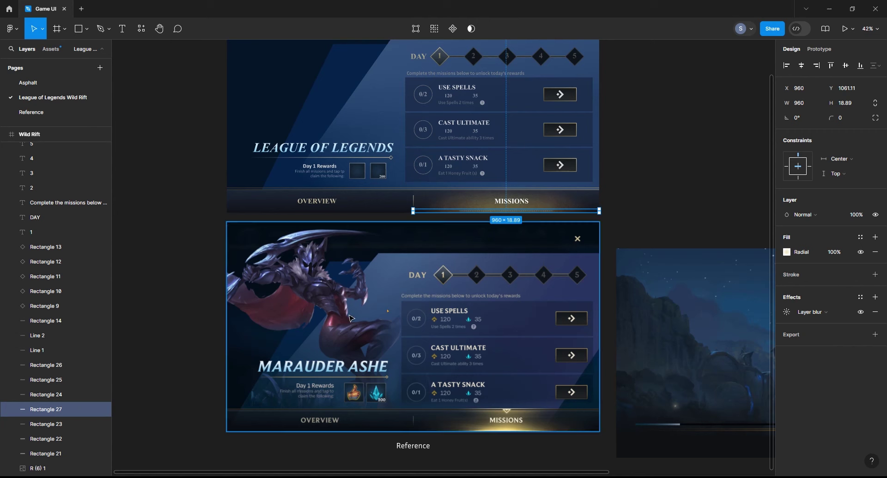
shift+click(59, 365)
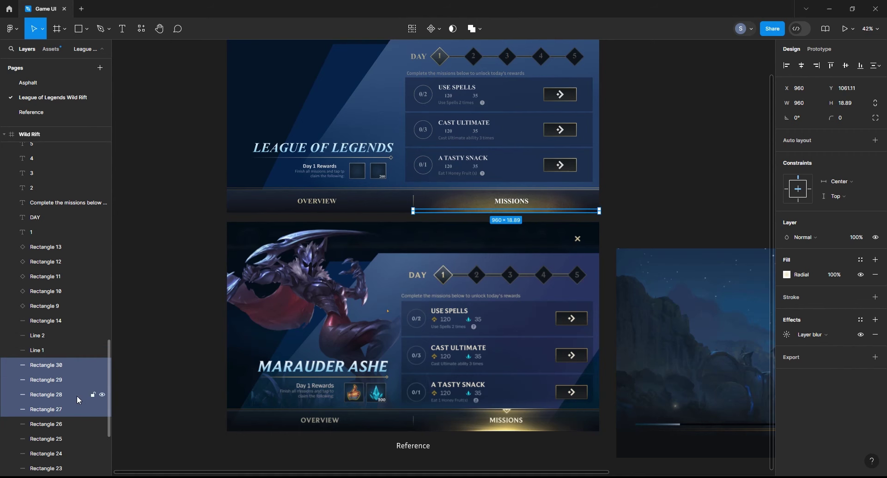
key(ctrl+z)
key(ctrl+z)
key(ctrl+z)
key(ctrl+z)
key(ctrl+z)
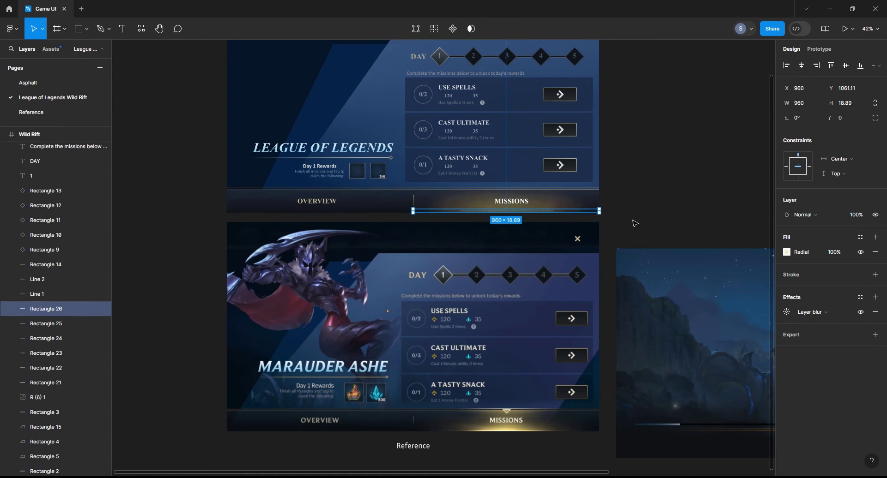
key(ctrl+z)
key(ctrl+z)
key(ctrl+z)
key(ctrl+z)
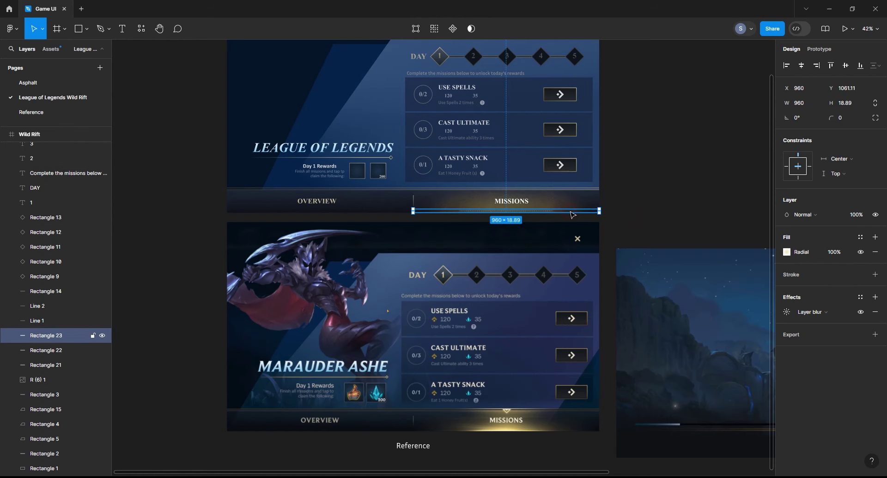
key(ctrl+z)
key(ctrl+shift+z)
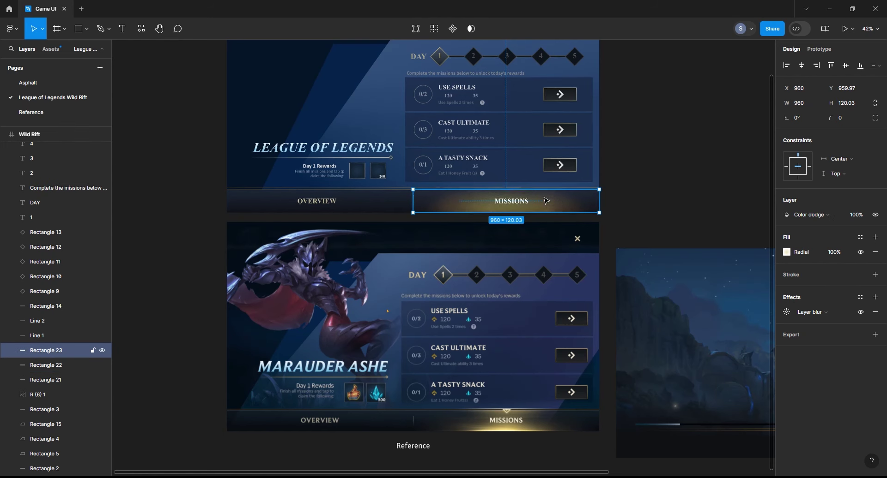
- Reshape the glow line's radial gradient along MISSIONS and thin it to 21.27 tall
click(787, 252)
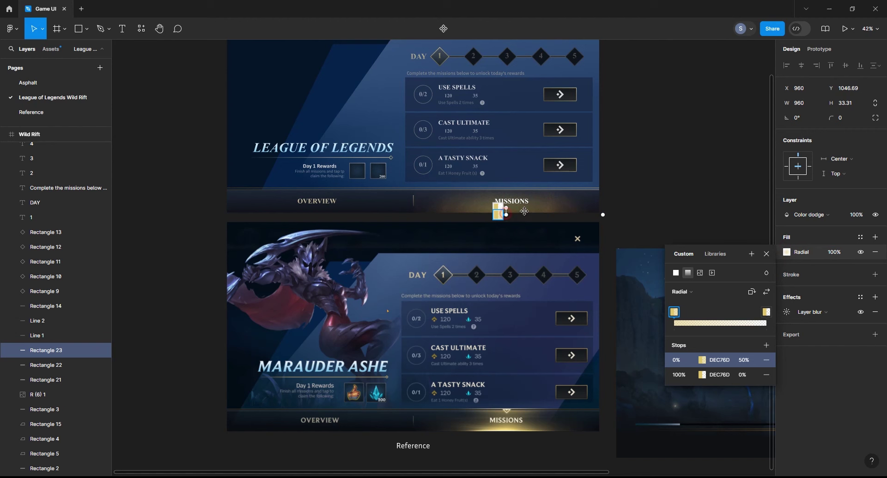
drag(530, 212, 507, 219)
drag(506, 208, 593, 215)
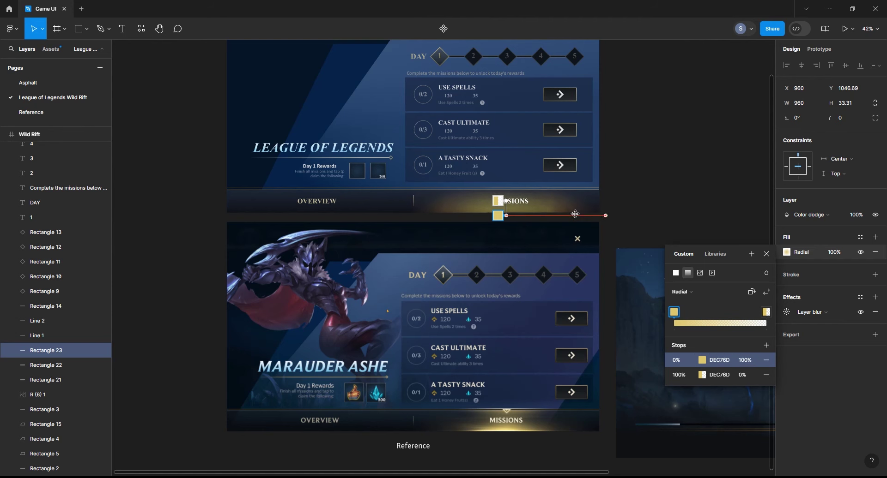
key(Escape)
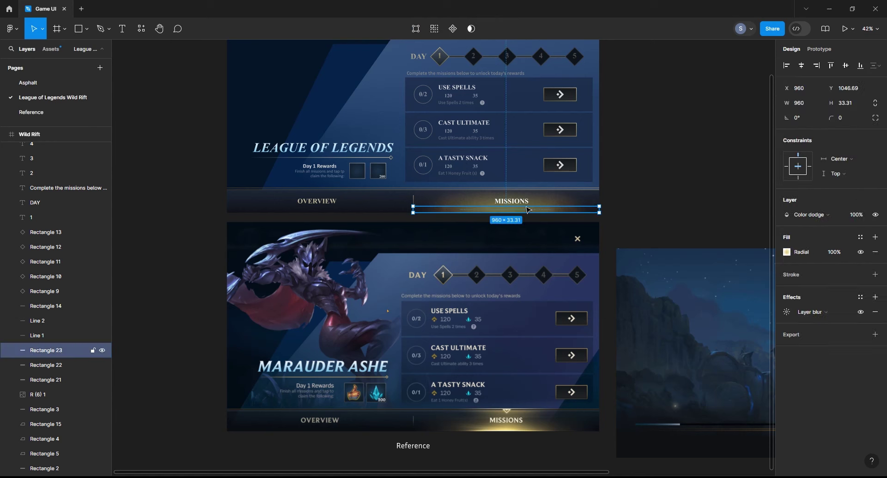
drag(527, 207, 528, 210)
- Duplicate the glow line in place and stretch Rectangle 21 taller
key(ctrl+d)
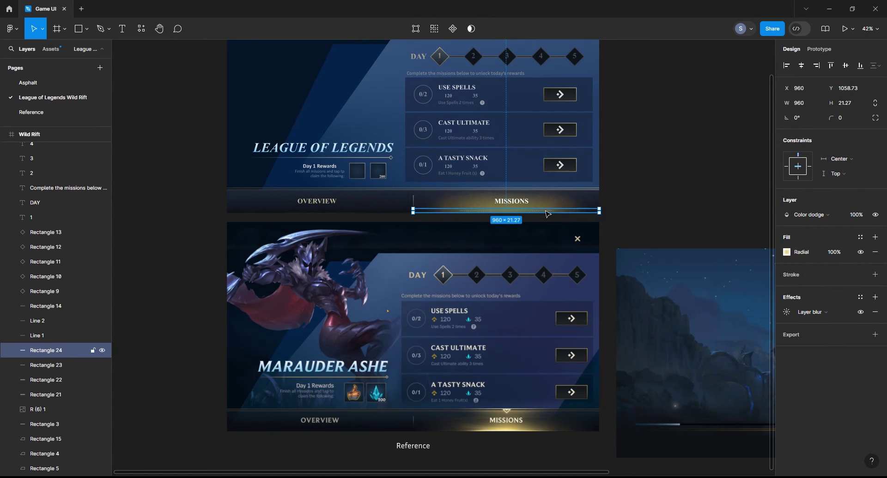
click(83, 380)
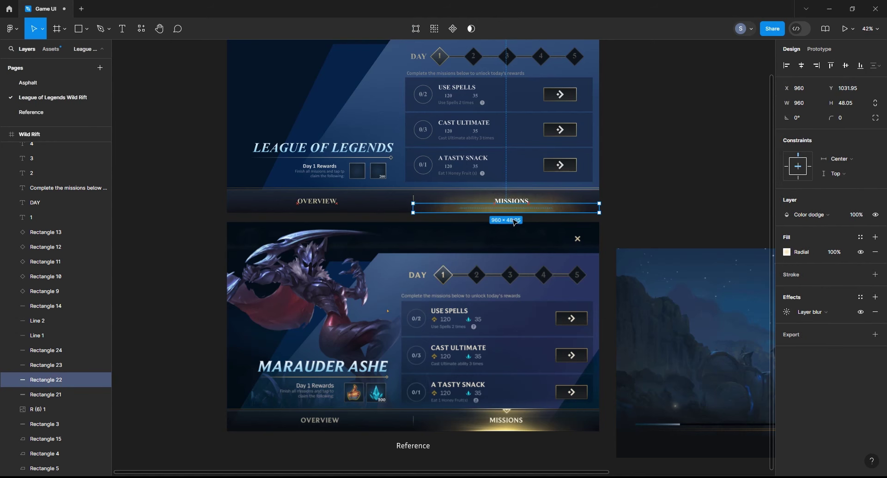
click(55, 395)
drag(539, 190, 541, 193)
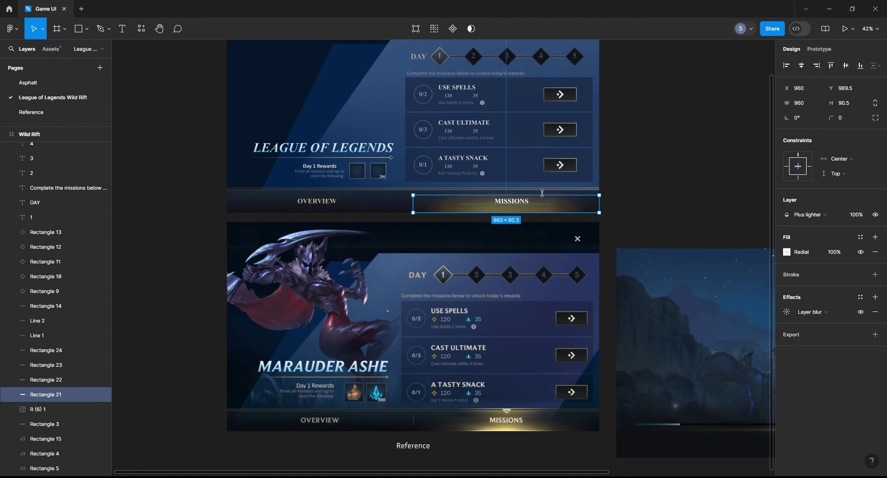
- Widen both thin glow lines across the bar and nudge them down 10 px
click(59, 365)
shift+click(59, 351)
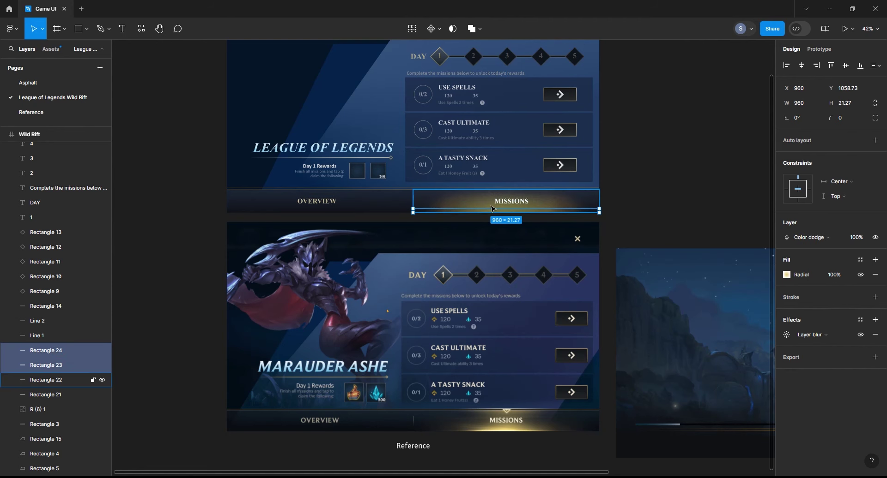
drag(599, 211, 666, 208)
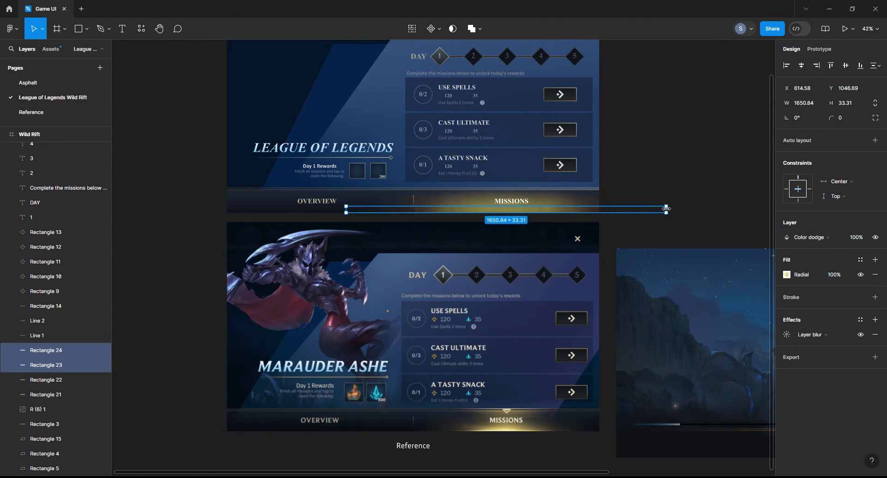
key(shift+Down)
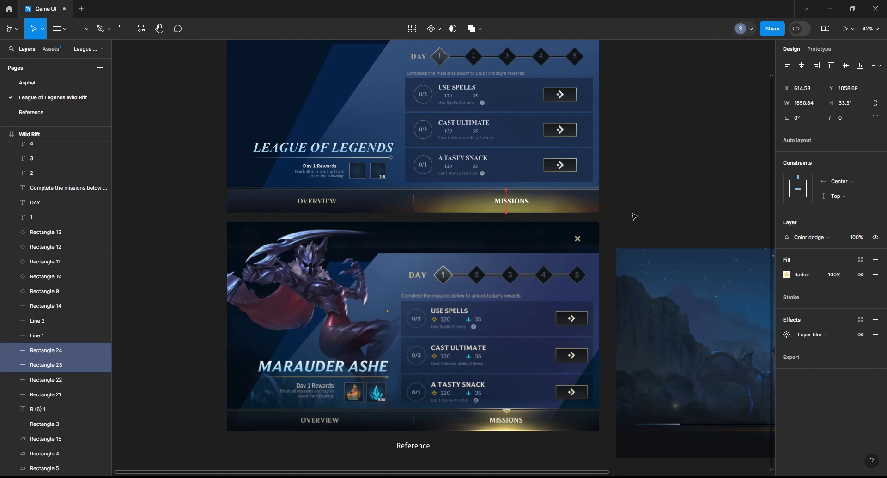
- Select the tab labels, then inspect the Rectangle 22 and Rectangle 21 glows
click(634, 217)
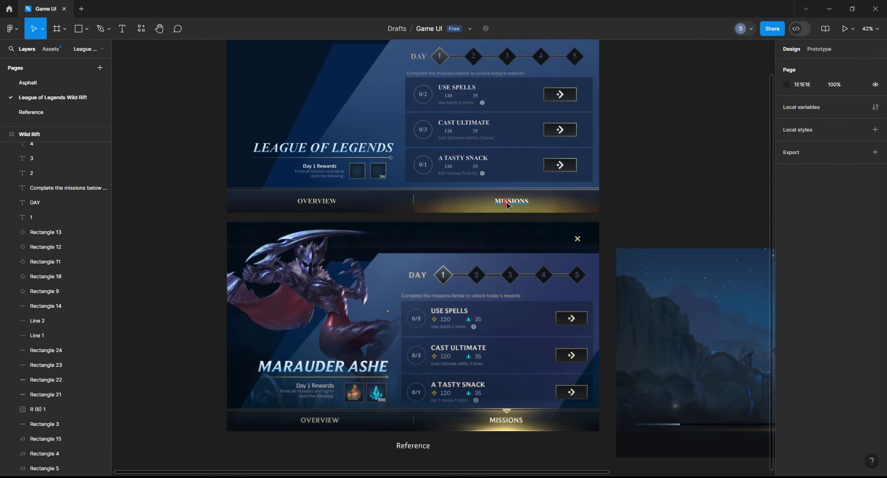
drag(536, 207, 291, 196)
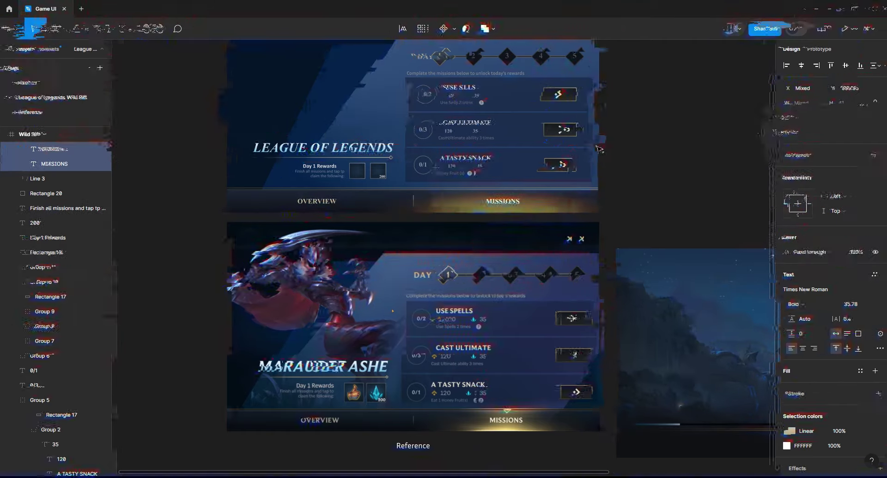
click(570, 206)
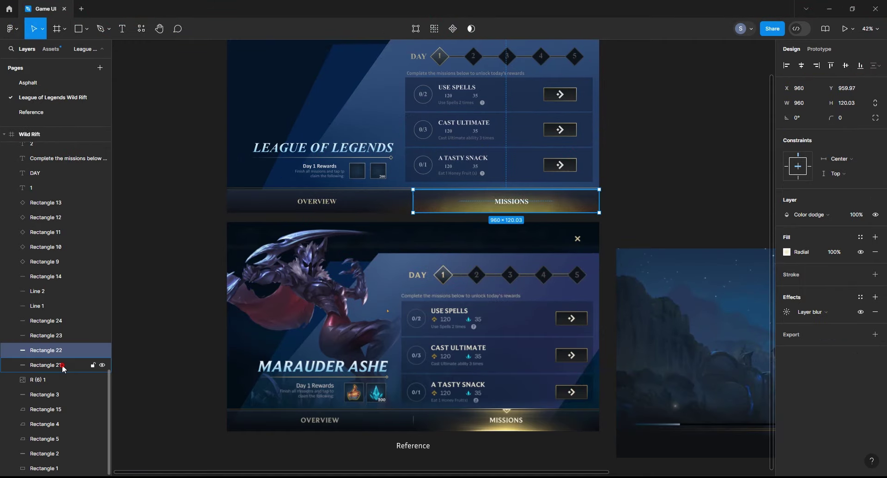
click(60, 366)
key(shift+Tab)
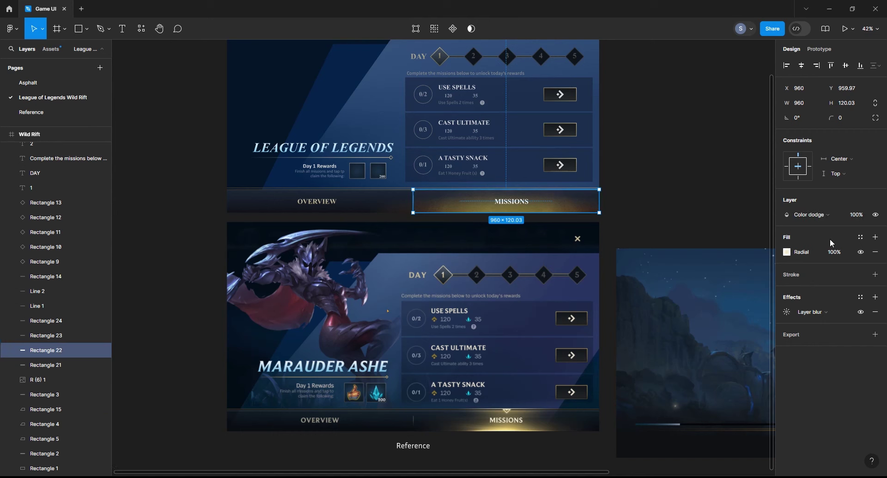
- Give the MISSIONS tab label a pale gold fill, BEB390
click(686, 166)
drag(687, 167, 685, 184)
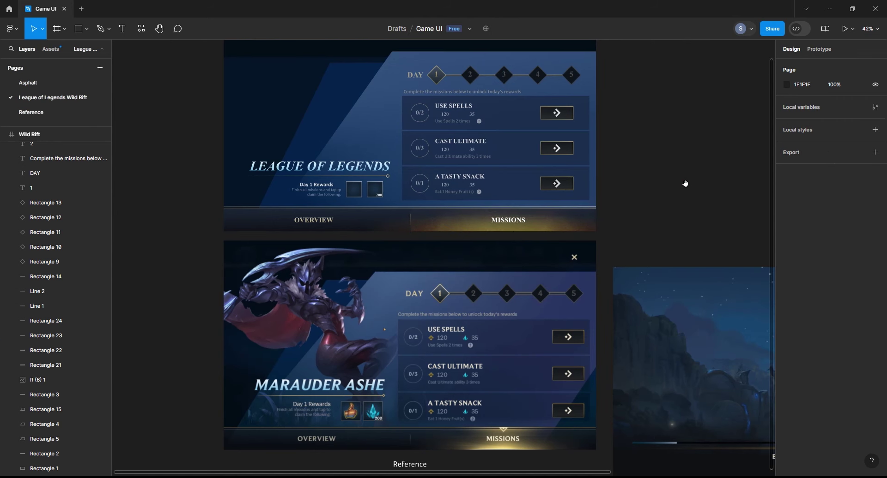
scroll(687, 187, up, 2)
scroll(699, 218, down, 4)
click(512, 191)
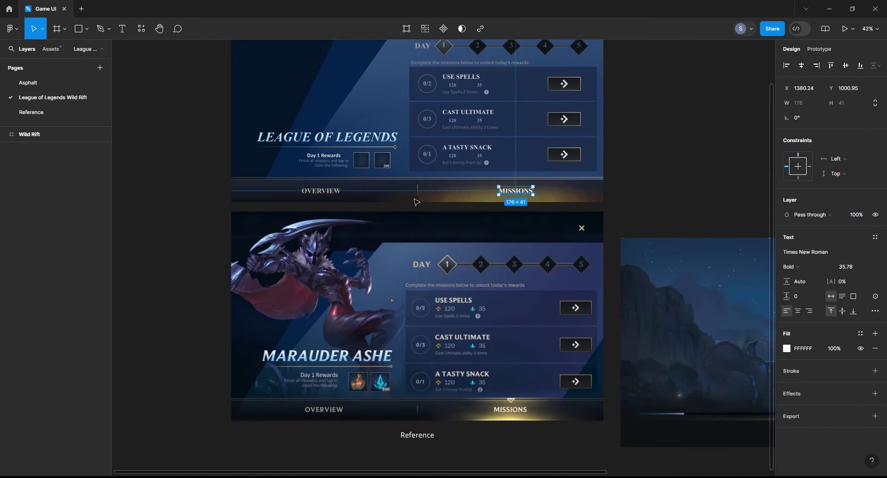
shift+click(320, 190)
click(516, 191)
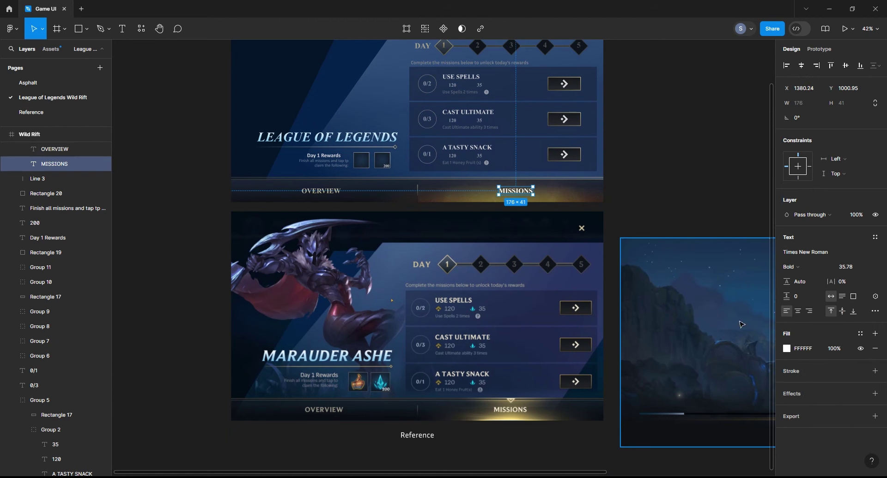
click(786, 348)
click(687, 426)
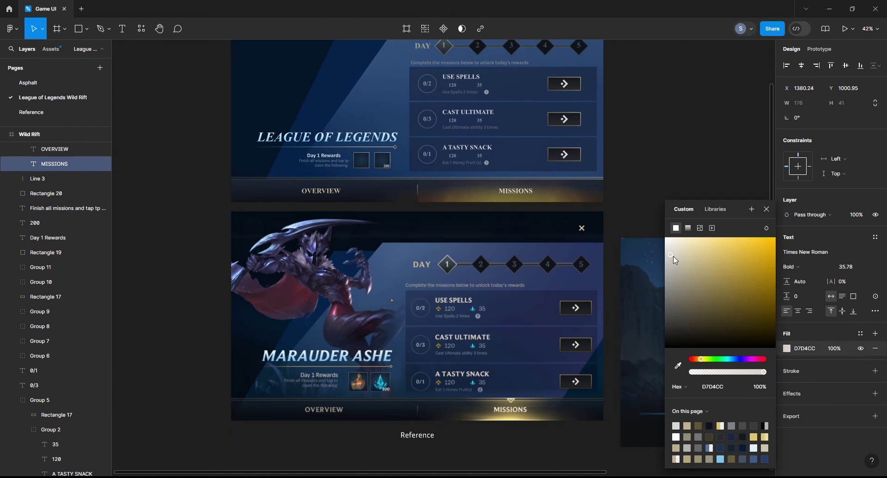
key(Escape)
- Inspect the tab bar's gradient fill, then select the Day 1 Rewards texts
click(320, 191)
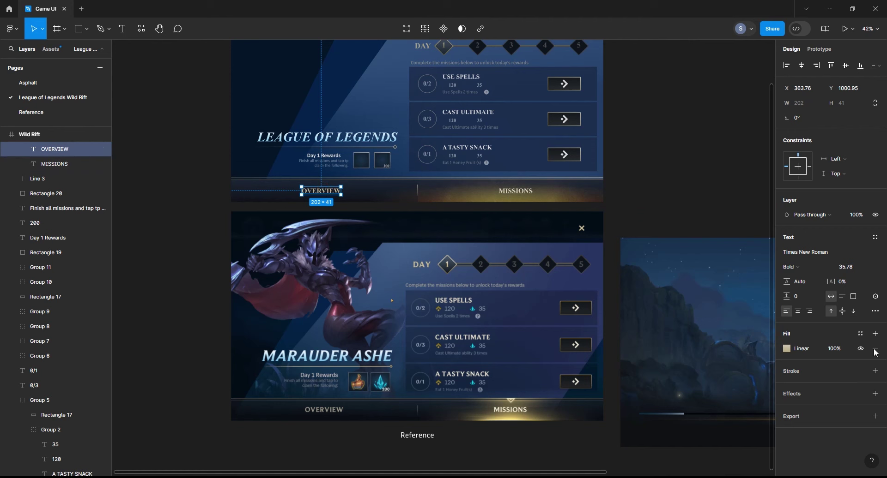
click(705, 162)
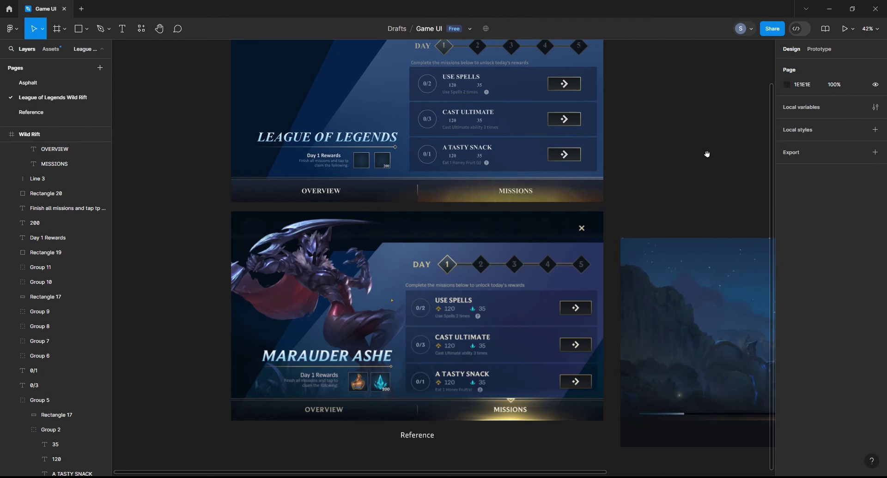
scroll(706, 154, up, 1)
click(237, 210)
click(787, 252)
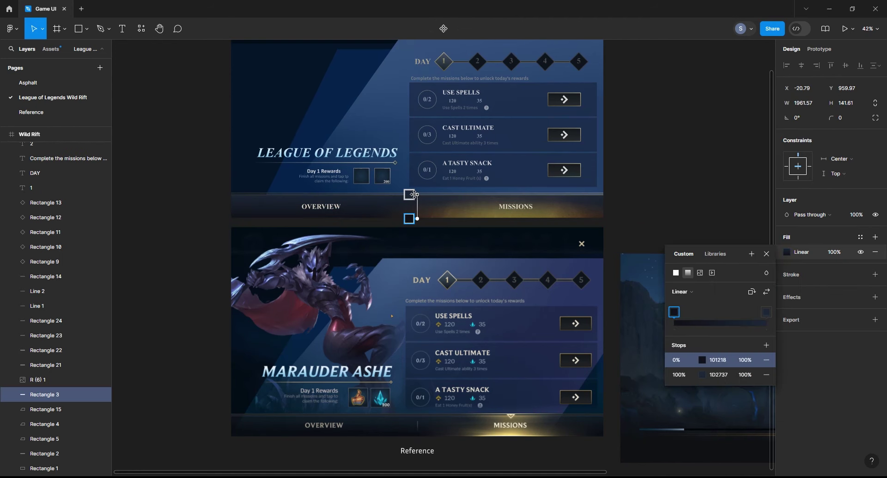
click(766, 254)
scroll(687, 191, up, 1)
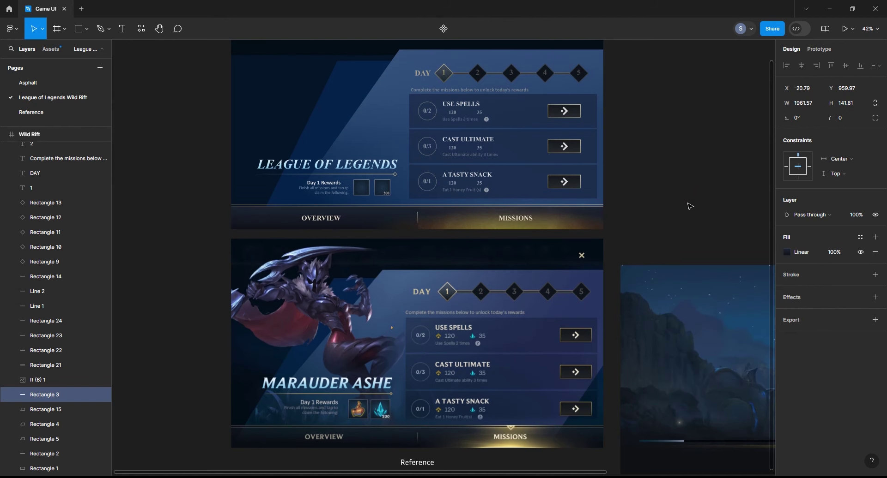
click(336, 183)
shift+click(326, 190)
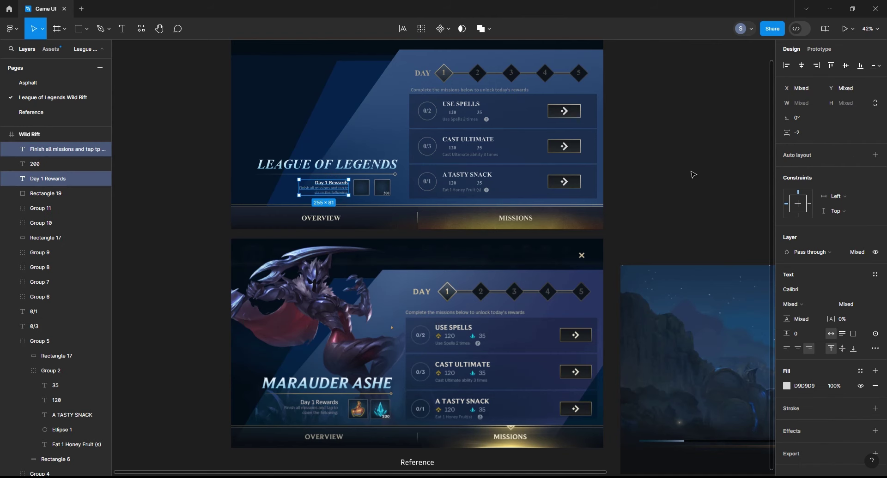
- Duplicate the LEAGUE OF LEGENDS title slightly higher and retype it as 'Wild Rift'
click(693, 175)
scroll(689, 185, up, 2)
click(391, 195)
alt+drag(391, 196, 390, 183)
key(Return)
text(W)
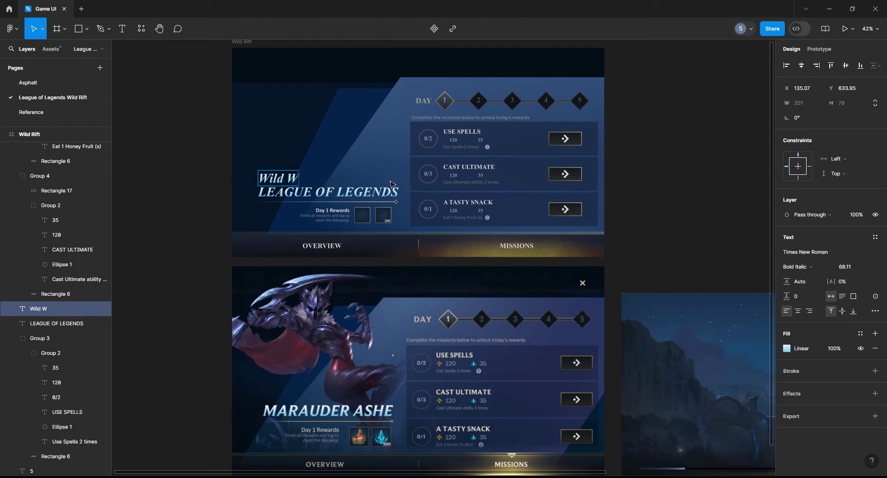
key(BackSpace)
text(Rift)
key(Escape)
- Scale Wild Rift smaller with K and right-align it with LEAGUE OF LEGENDS
click(810, 313)
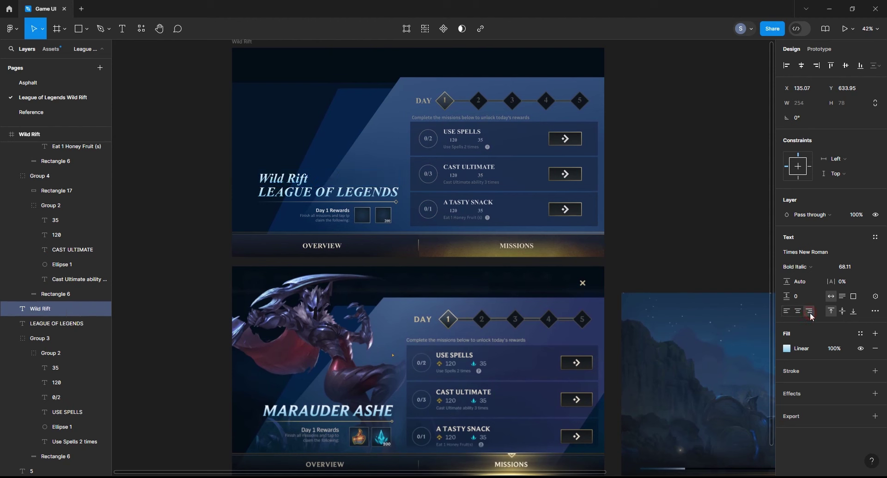
key(k)
drag(258, 173, 276, 178)
shift+click(56, 323)
click(816, 65)
- Open the Wild Rift text's blending options, leaving them unchanged
click(673, 194)
click(384, 183)
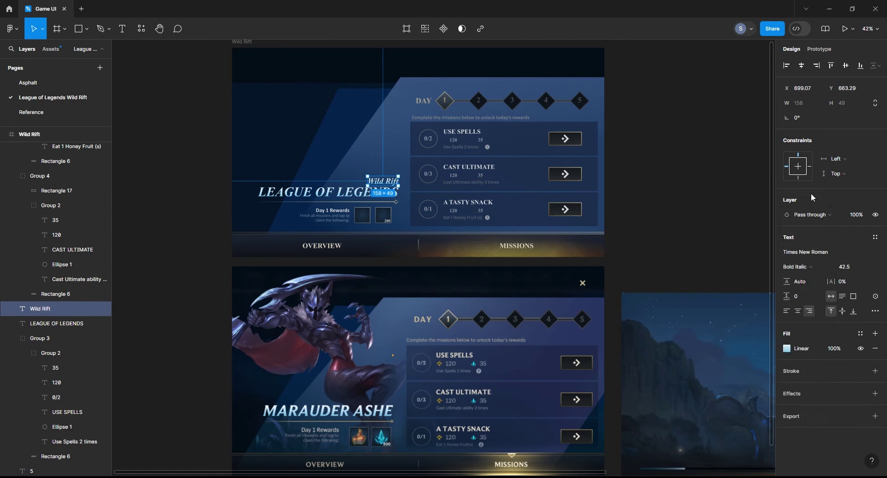
click(810, 215)
click(747, 288)
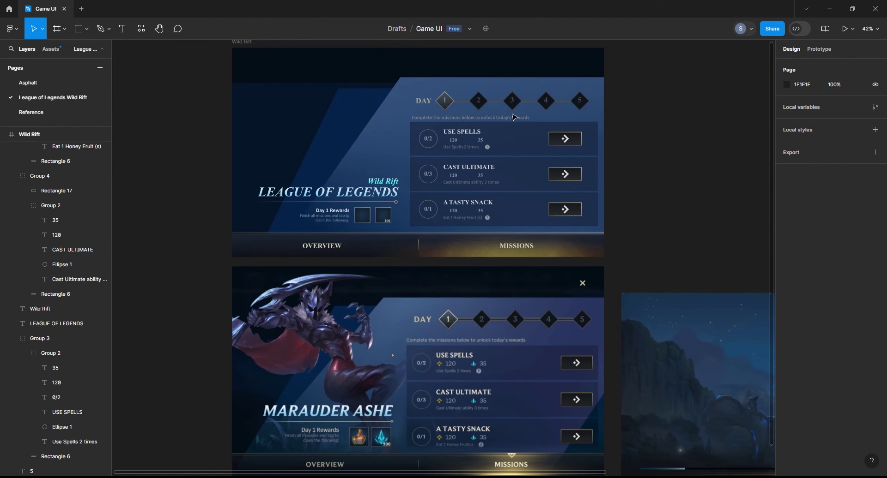
- Set the day-1 diamond, Rectangle 25, to Soft light blending
click(452, 106)
click(809, 215)
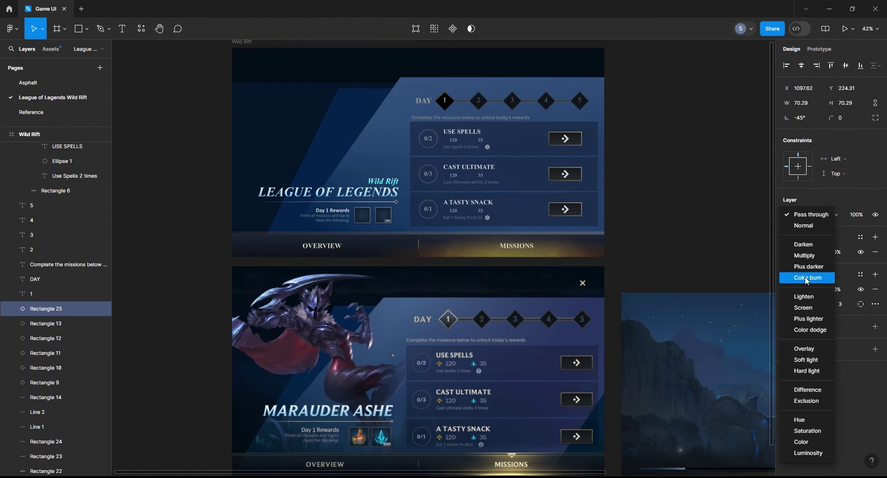
click(811, 359)
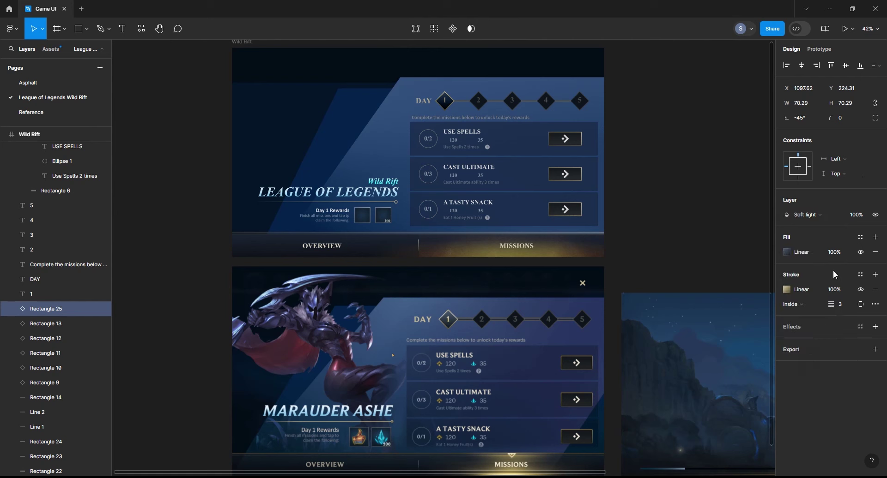
click(637, 158)
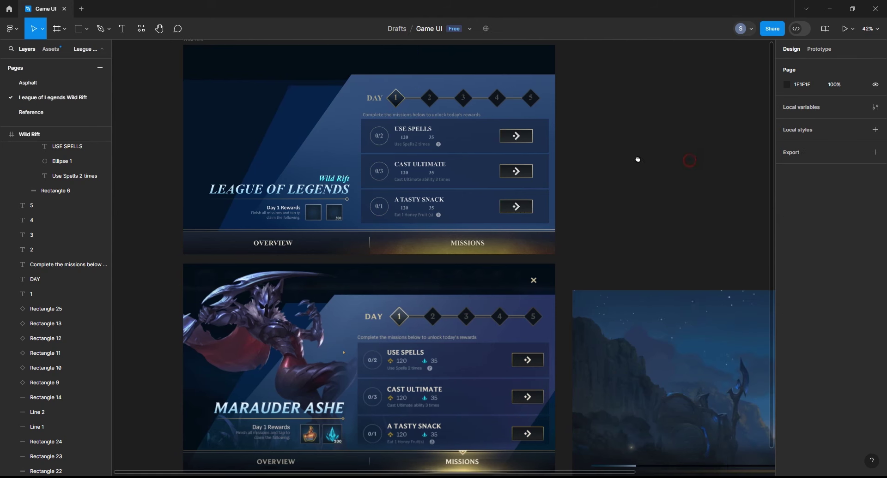
scroll(635, 152, up, 2)
- Draw a vertical line in the dark header bar
ctrl+scroll(590, 104, up, 5)
click(87, 28)
click(46, 62)
drag(424, 81, 424, 105)
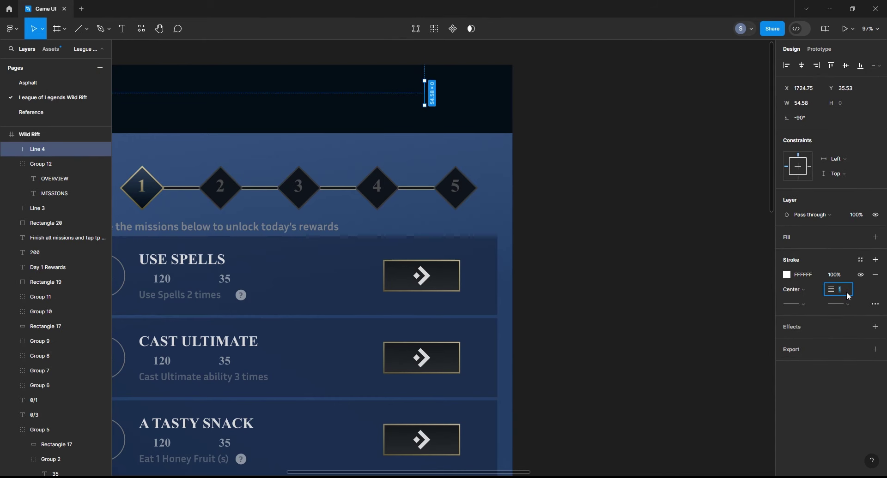
text(5)
- Duplicate the line, rotate both 45° into an X, and thicken the strokes
key(ctrl+d)
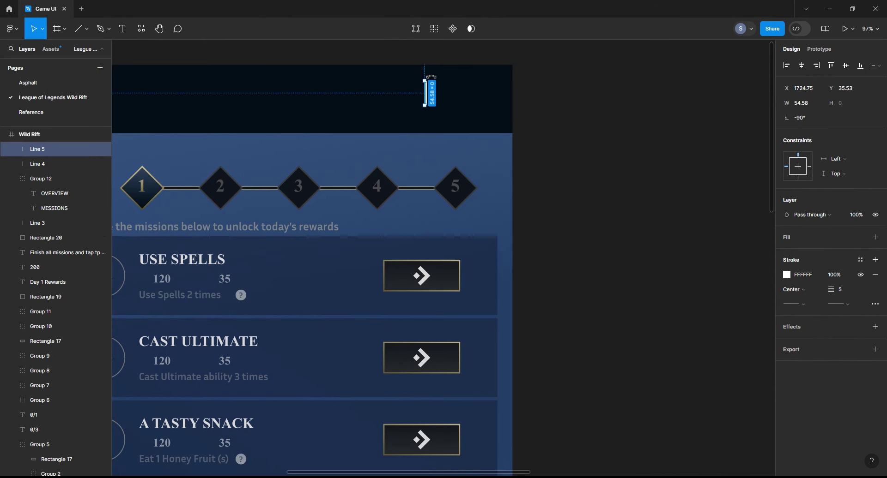
shift+click(425, 85)
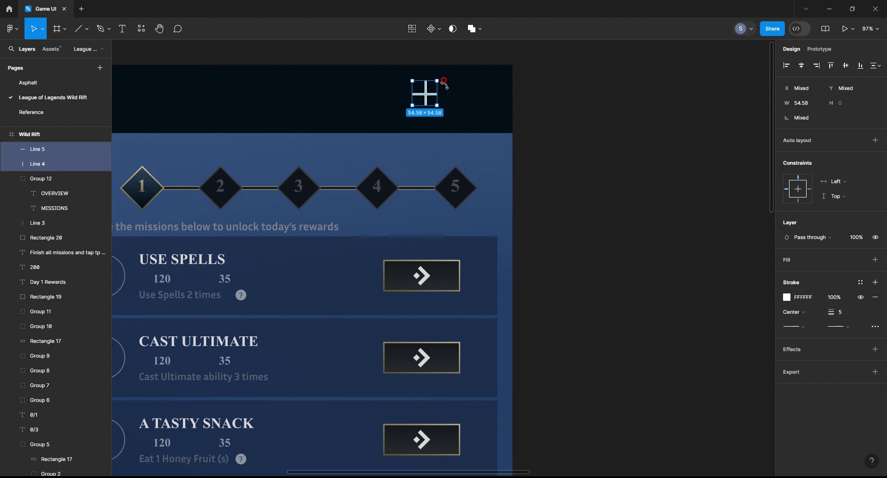
drag(444, 81, 584, 137)
click(841, 316)
text(10)
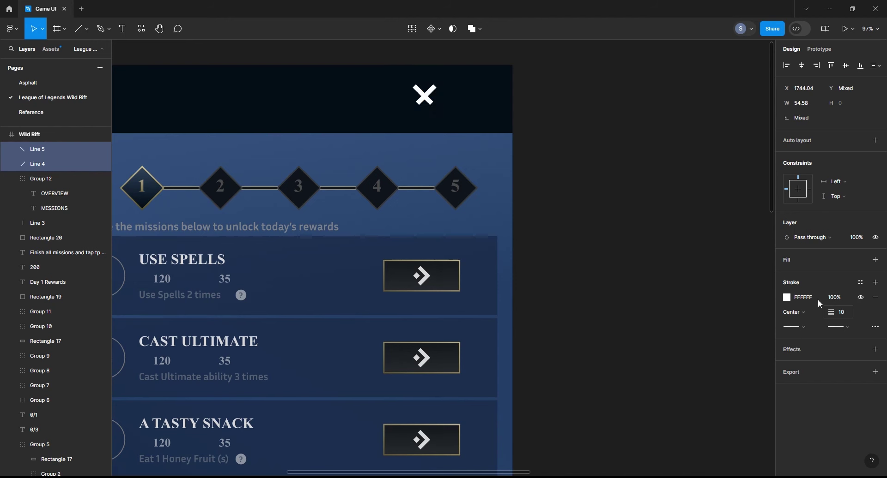
key(Return)
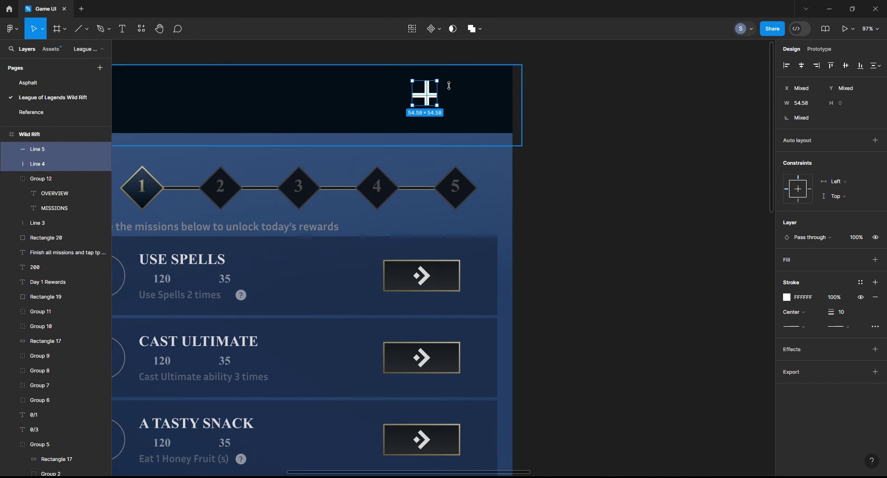
key(Escape)
- Centre the X horizontally above diamond 5
click(37, 149)
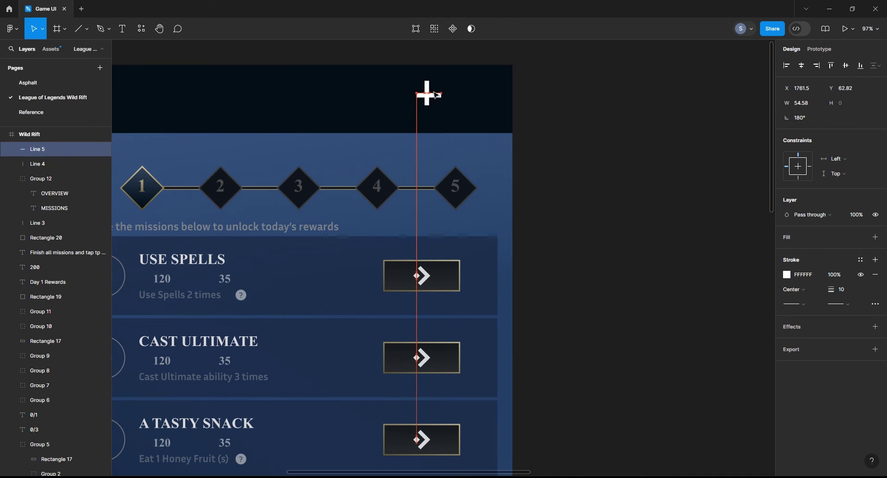
shift+click(424, 90)
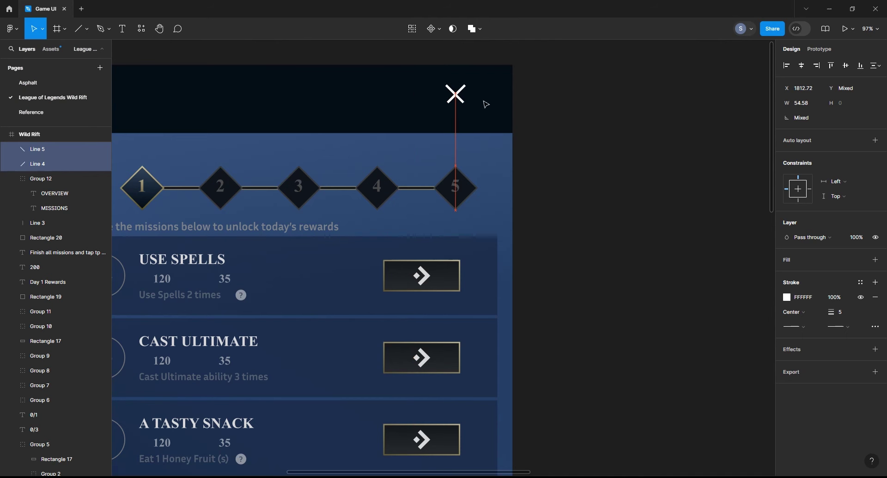
key(Escape)
scroll(453, 87, up, 5)
click(457, 109)
shift+click(456, 109)
drag(456, 109, 452, 109)
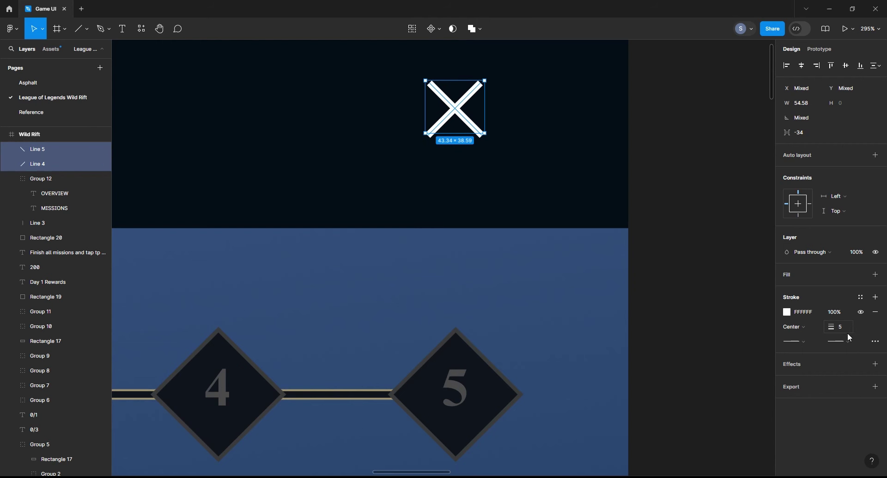
text(6)
- Recolour both X strokes to yellow DEC76D
click(713, 224)
click(465, 122)
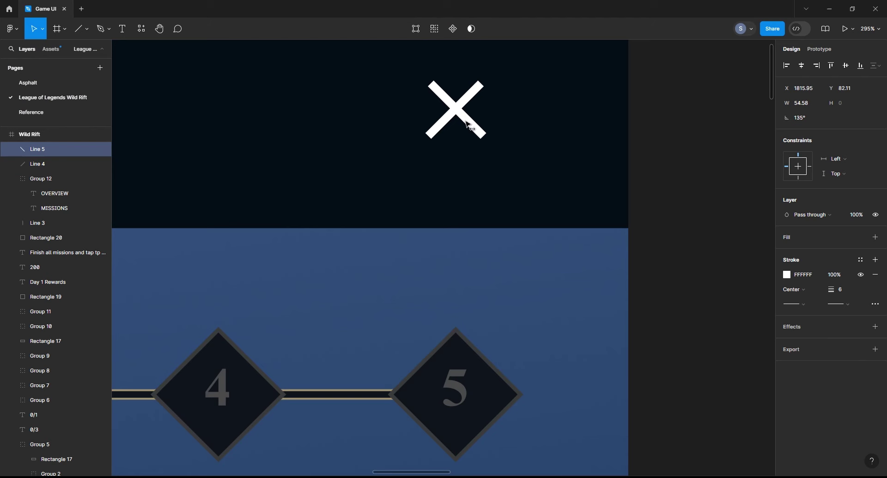
shift+click(467, 125)
ctrl+scroll(464, 122, down, 5)
ctrl+scroll(525, 93, down, 5)
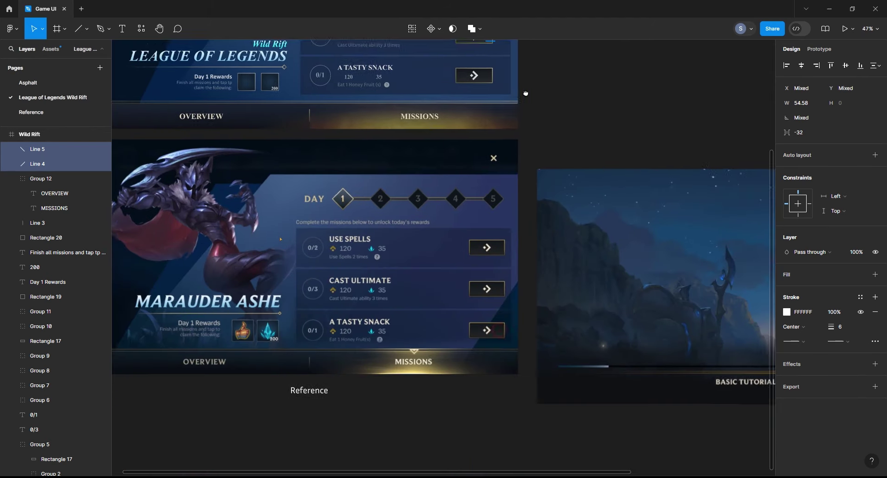
scroll(525, 93, up, 5)
click(786, 312)
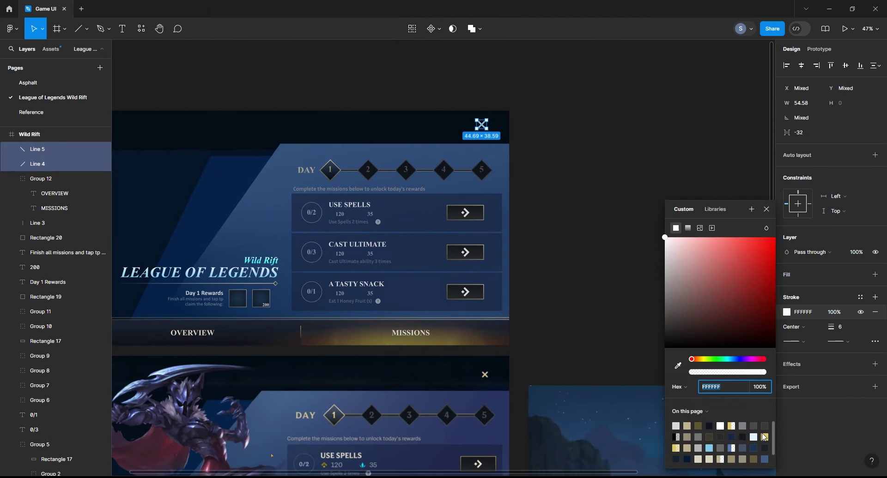
click(764, 437)
- Scale the X icon down proportionally with the K scale tool
key(Escape)
key(k)
drag(486, 120, 489, 117)
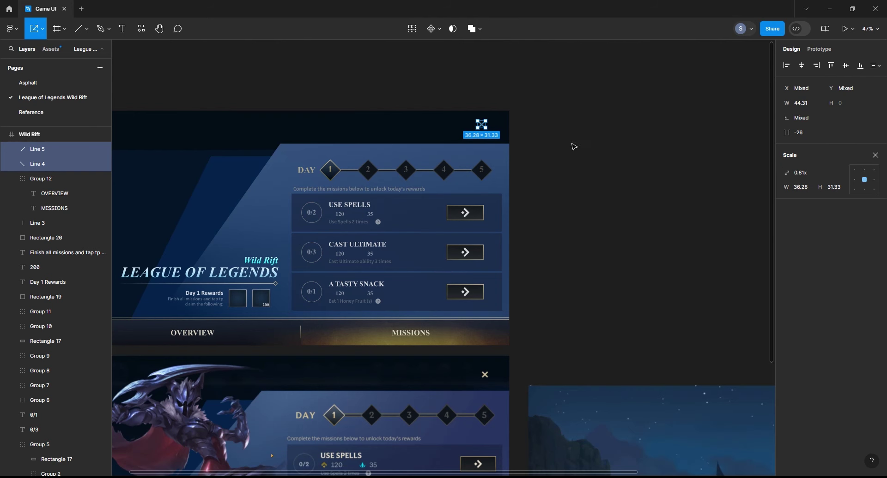
click(572, 147)
scroll(577, 170, down, 2)
ctrl+scroll(463, 103, up, 5)
- Group the two lines into one X icon and nudge it down
click(453, 100)
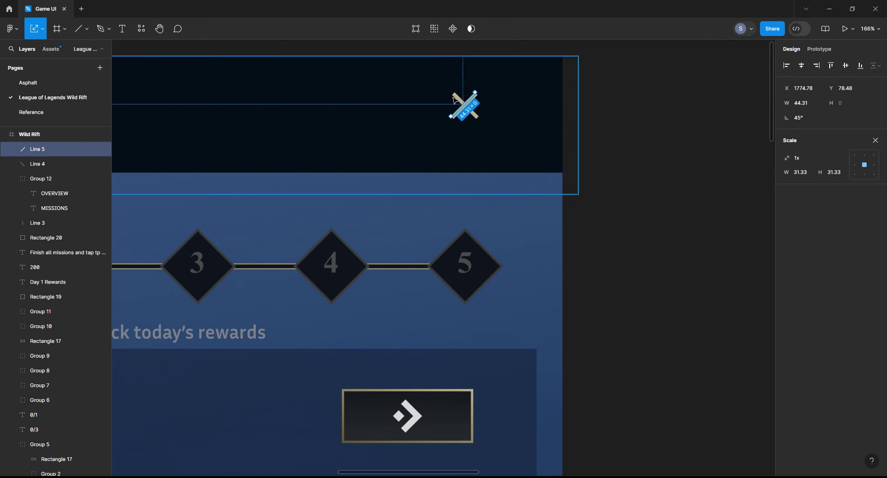
shift+click(454, 100)
key(ctrl+g)
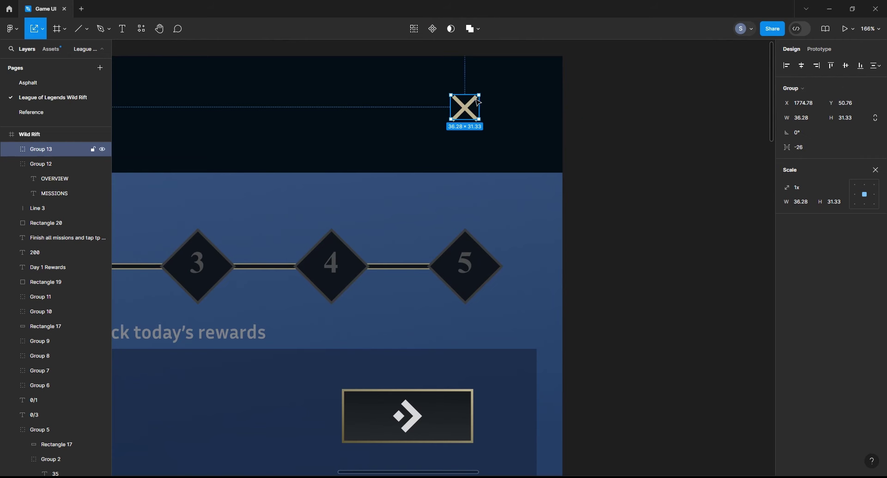
click(677, 129)
scroll(464, 93, down, 1)
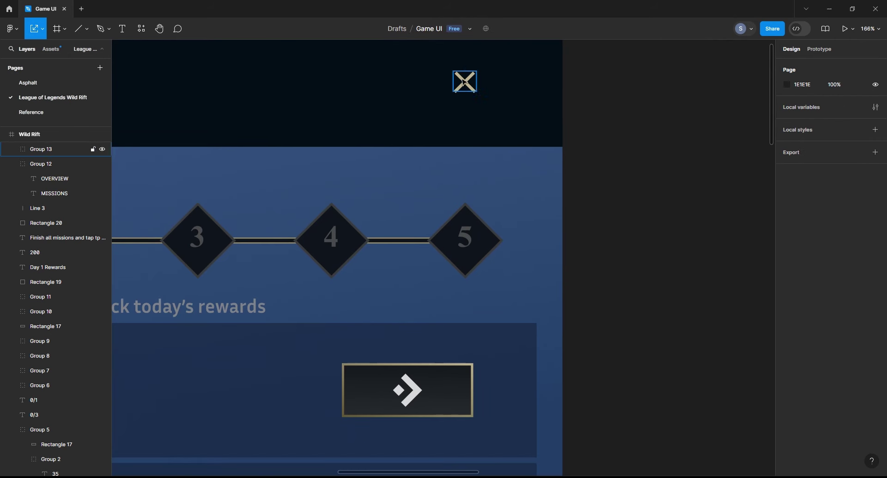
drag(464, 82, 466, 84)
ctrl+scroll(501, 89, down, 5)
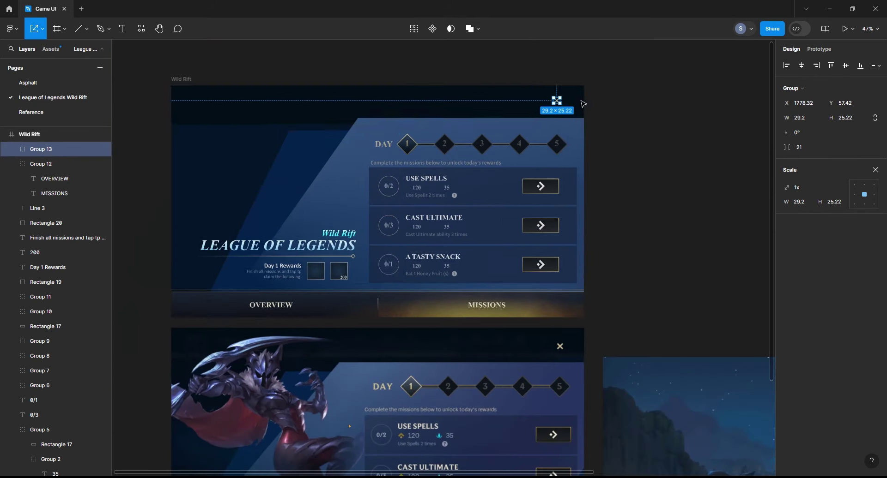
click(417, 111)
- Widen the header bar evenly and centre the X icon vertically within it
alt+drag(555, 102, 589, 102)
key(v)
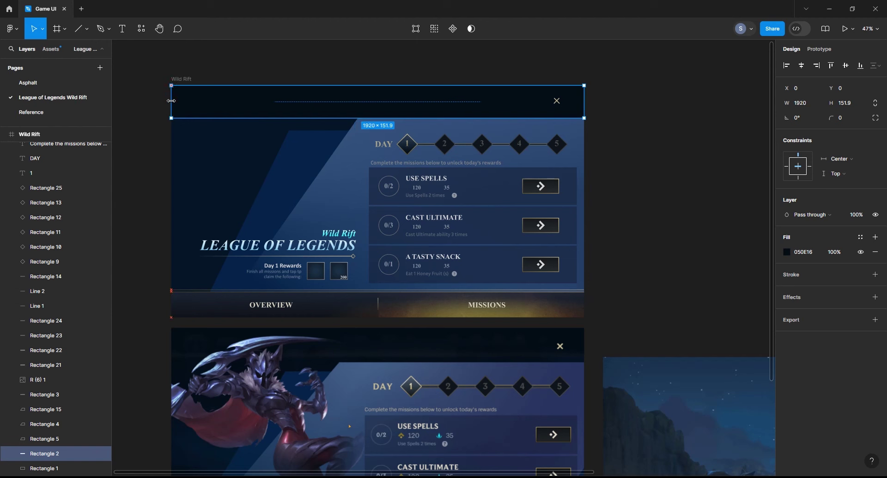
shift+click(555, 106)
click(845, 69)
key(ctrl+g)
click(667, 103)
key(ctrl+z)
- Select the glowing MISSIONS bar and adjust its layer opacity
click(645, 160)
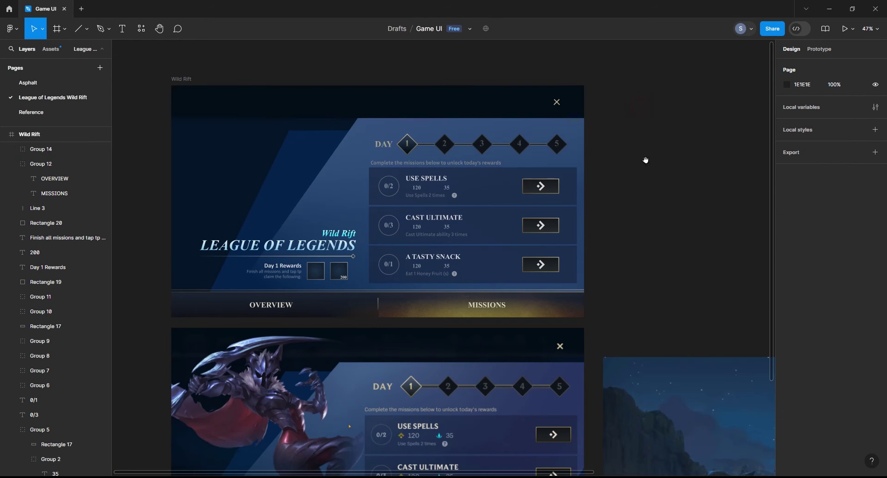
drag(645, 160, 638, 114)
scroll(659, 113, down, 5)
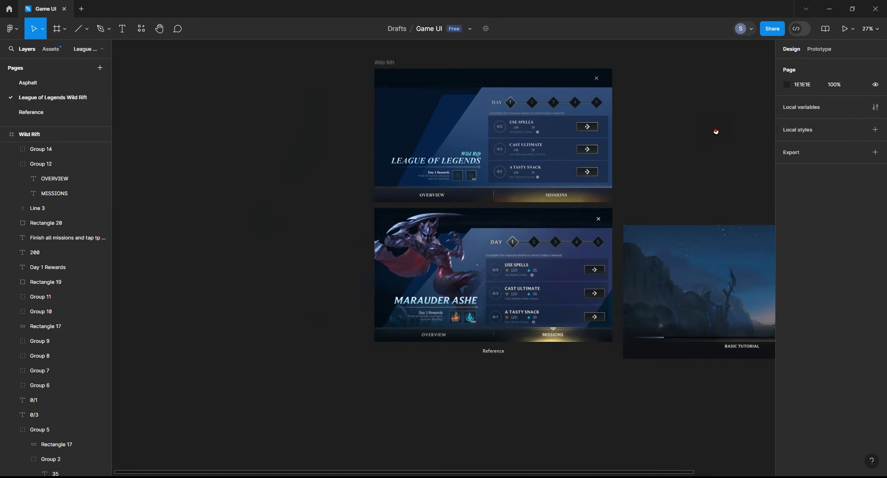
scroll(625, 152, up, 1)
click(491, 236)
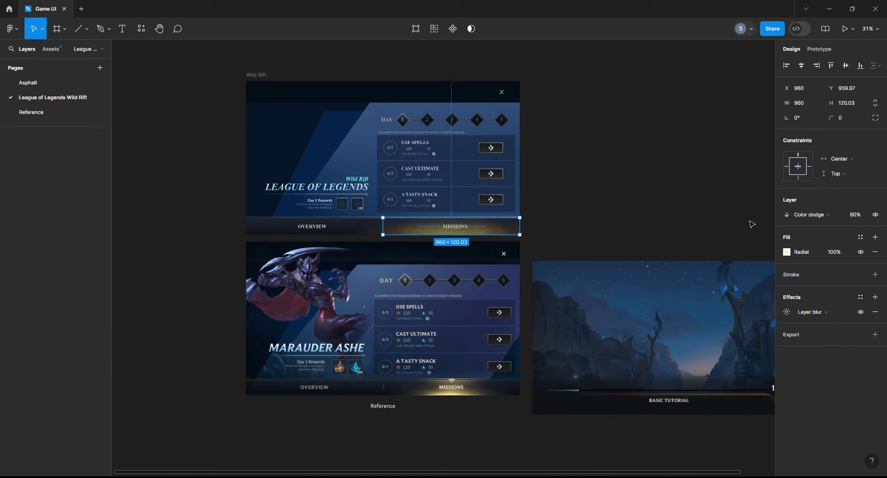
click(854, 215)
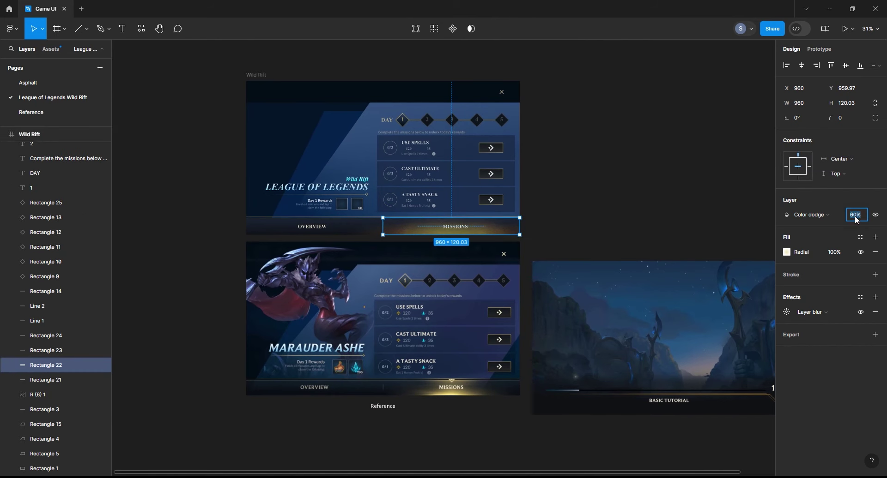
- Select the four MISSIONS glow rectangles and lock them
click(53, 392)
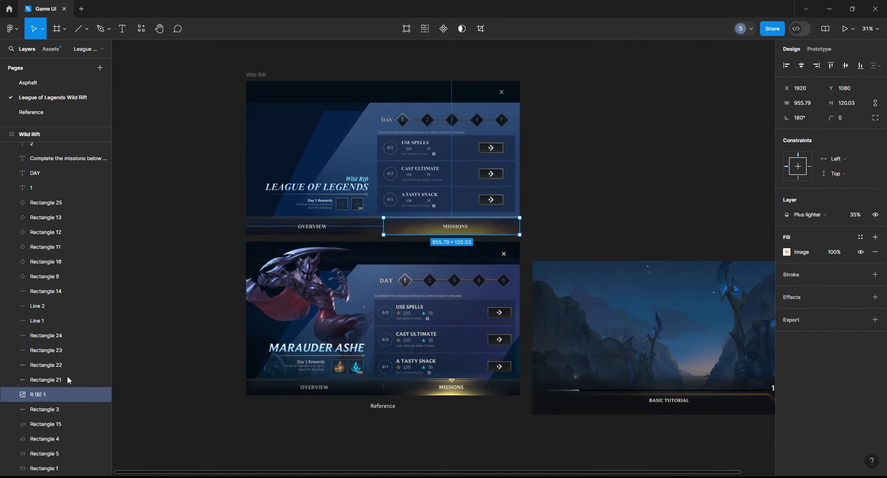
key(shift+Tab)
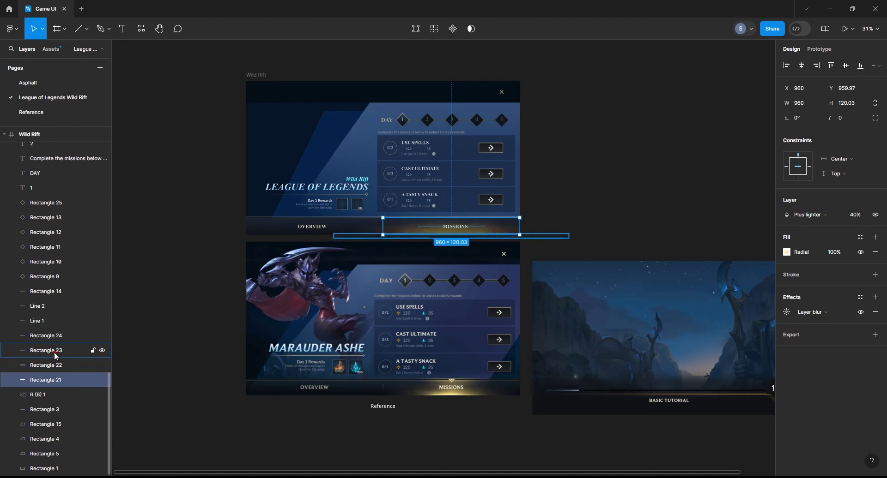
click(60, 337)
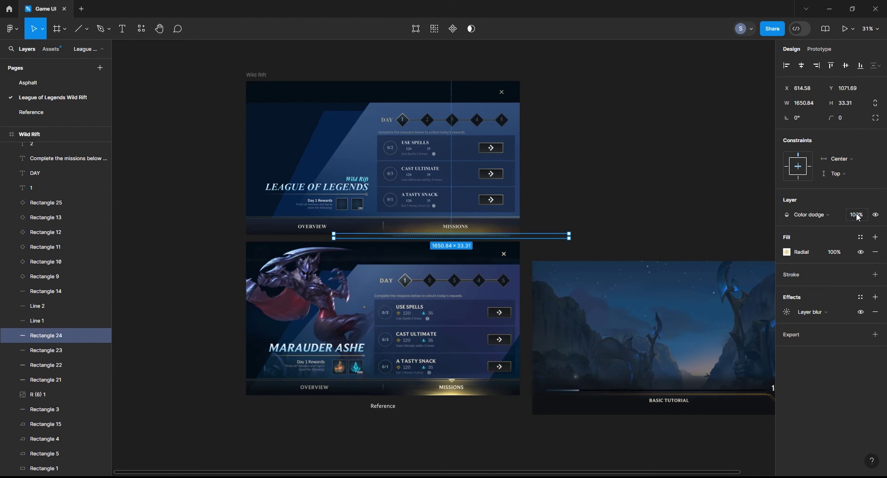
key(Tab)
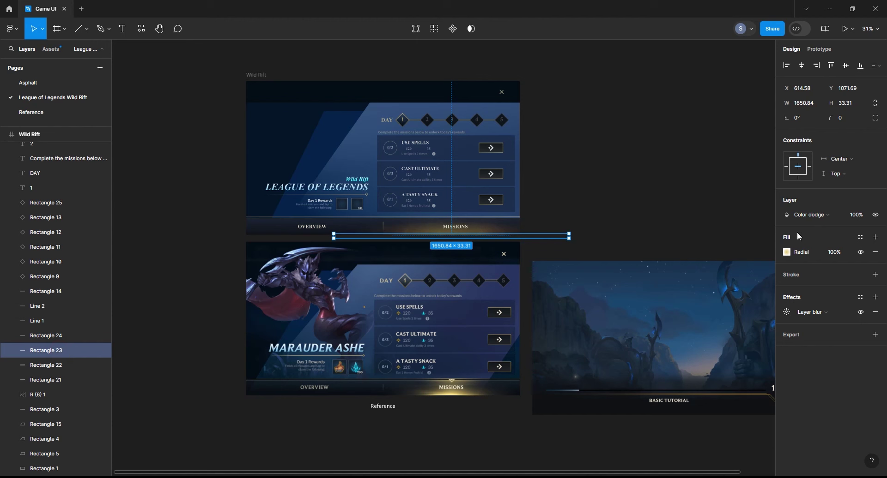
click(51, 365)
shift+click(53, 380)
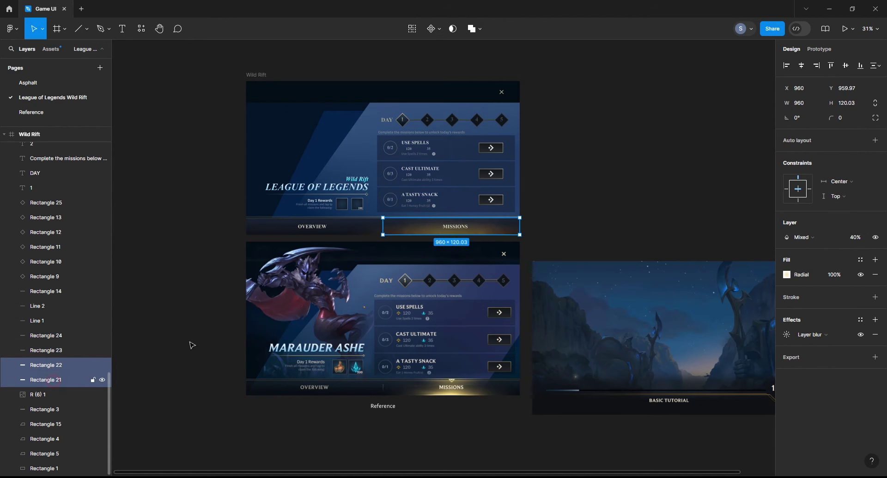
click(59, 395)
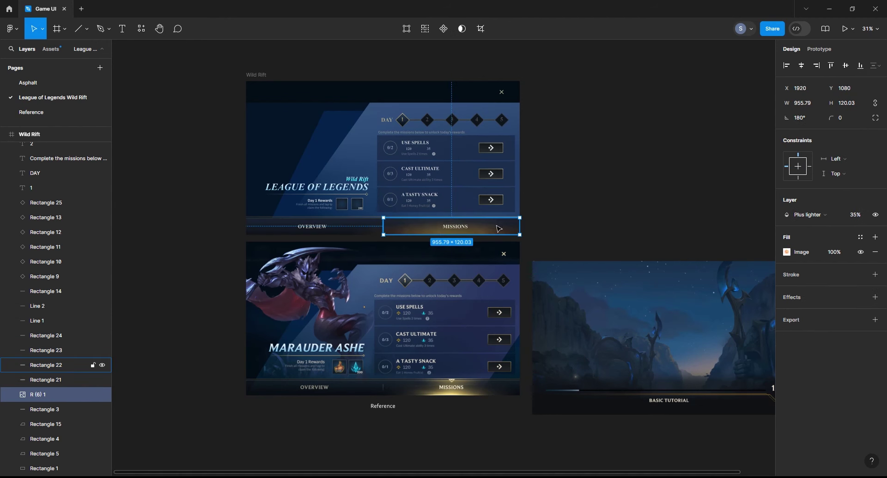
double_click(494, 233)
shift+click(56, 336)
shift+click(90, 380)
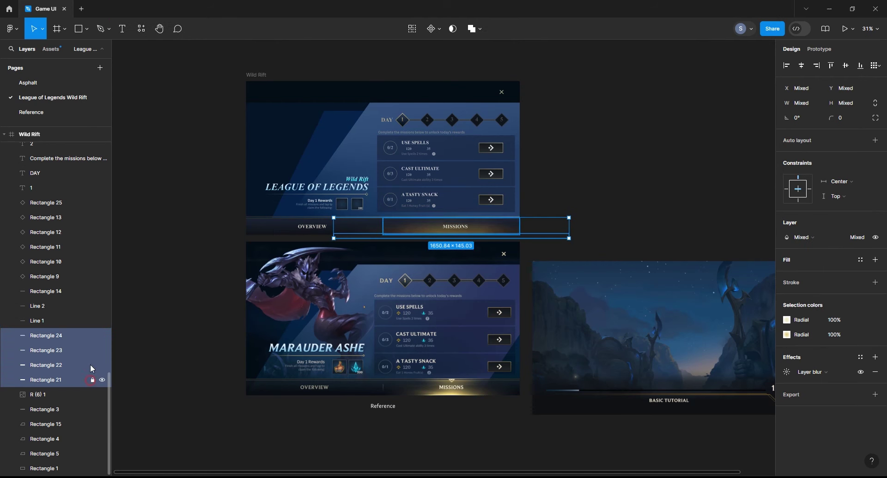
click(58, 395)
- Crop the fire image, moving it up and shrinking it inside the MISSIONS bar
double_click(490, 226)
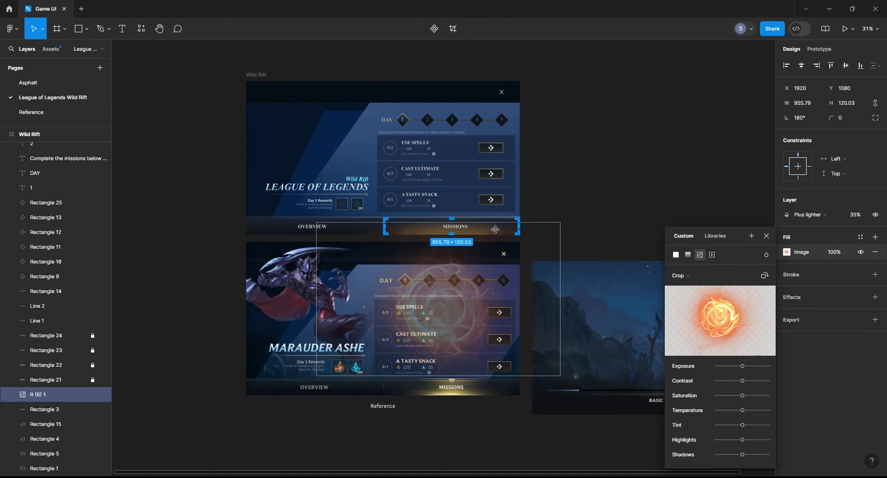
click(609, 192)
double_click(517, 229)
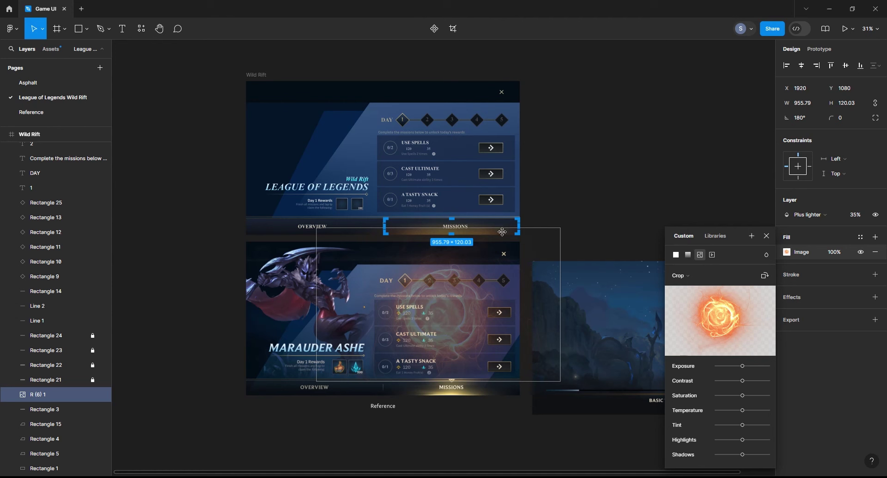
drag(501, 232, 507, 202)
drag(564, 241, 508, 237)
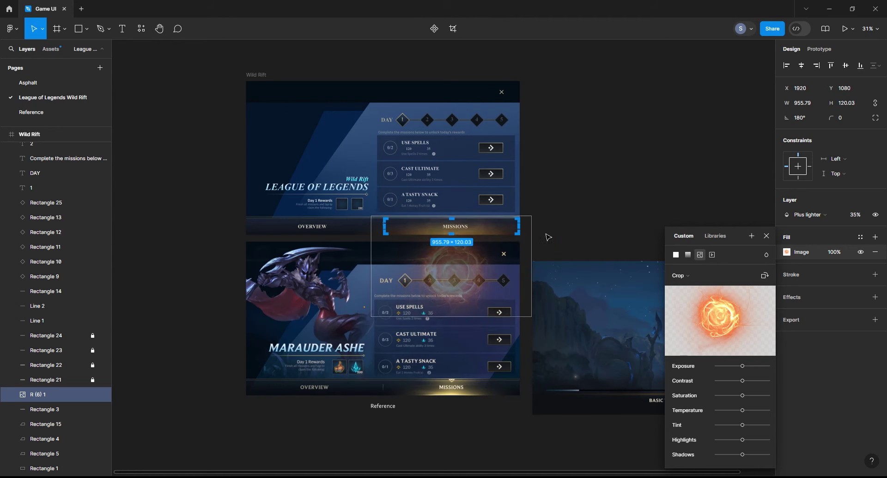
click(610, 192)
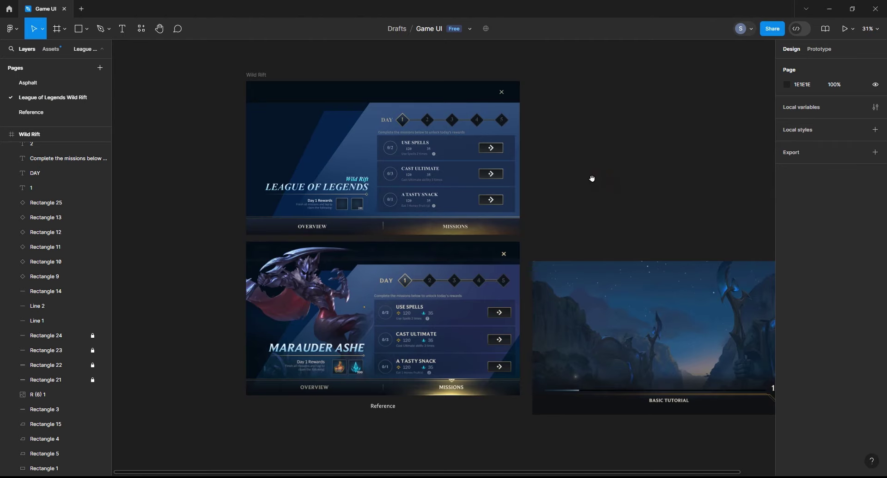
scroll(591, 178, left, 2)
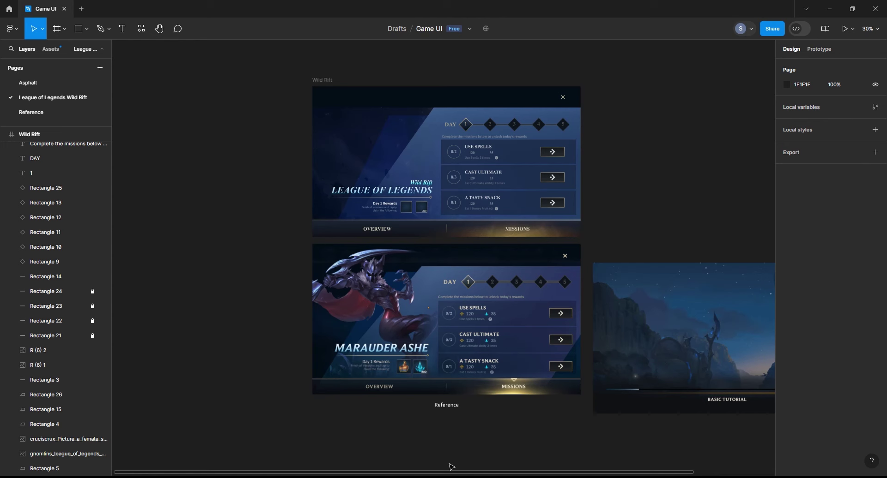
- Paste the Jinx splash art, flip it horizontally, and position it in the layer stack
key(ctrl+v)
right_click(357, 135)
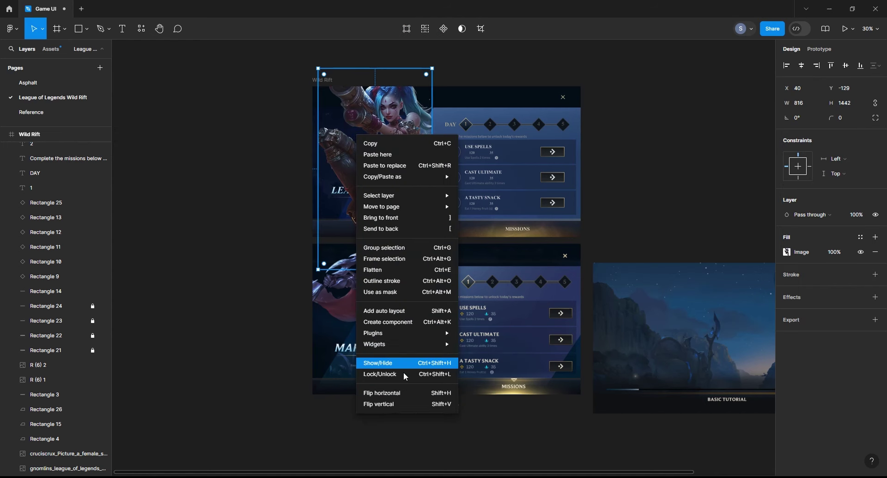
click(381, 393)
mouse_move(317, 279)
mouse_down()
mouse_move(317, 304)
mouse_move(310, 303)
mouse_up()
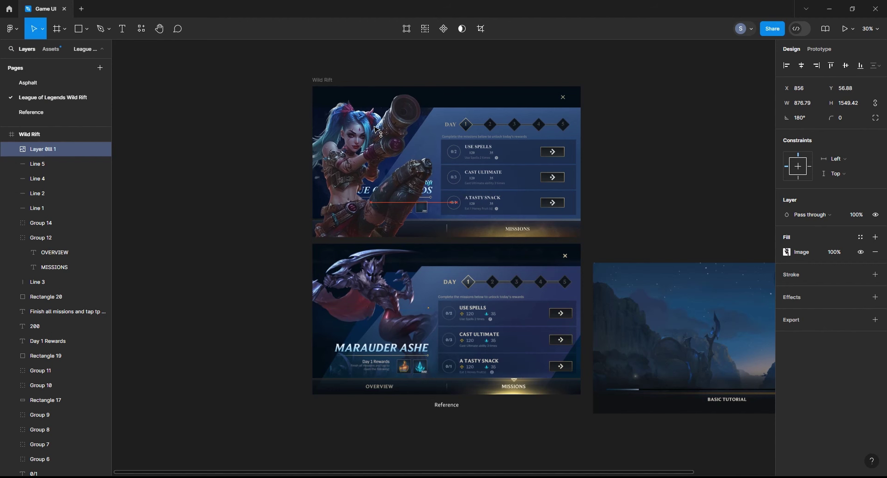
drag(375, 132, 375, 129)
key(ctrl+bracketright)
key(ctrl+bracketright)
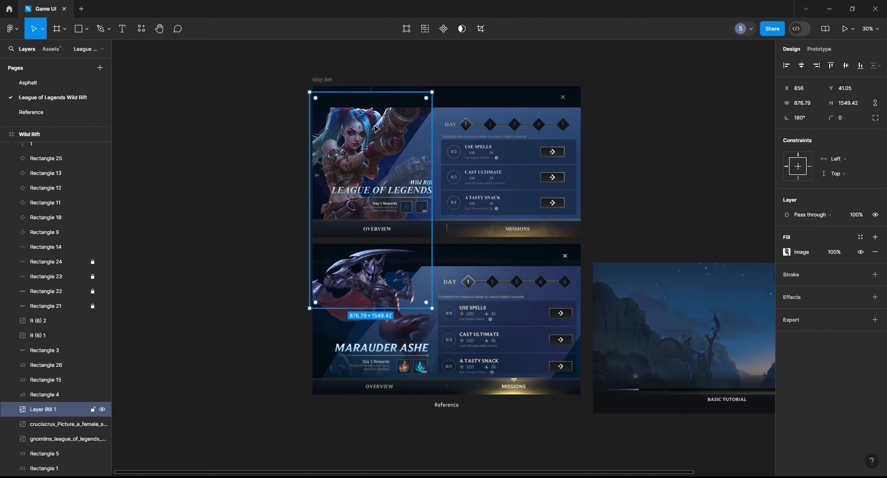
key(ctrl+bracketright)
key(ctrl+bracketright)
key(ctrl+bracketright)
key(ctrl+bracketright)
key(ctrl+bracketleft)
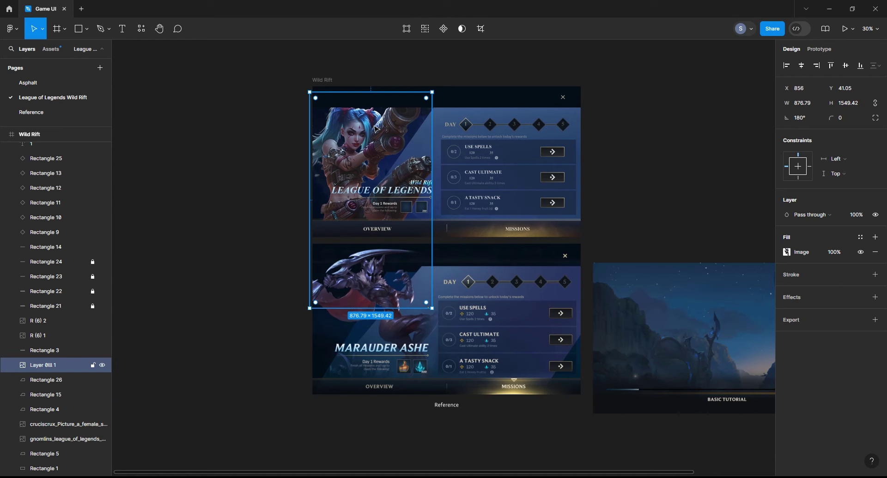
- Group the Wild Rift title, LEAGUE OF LEGENDS and Day 1 Rewards layers
drag(258, 173, 434, 217)
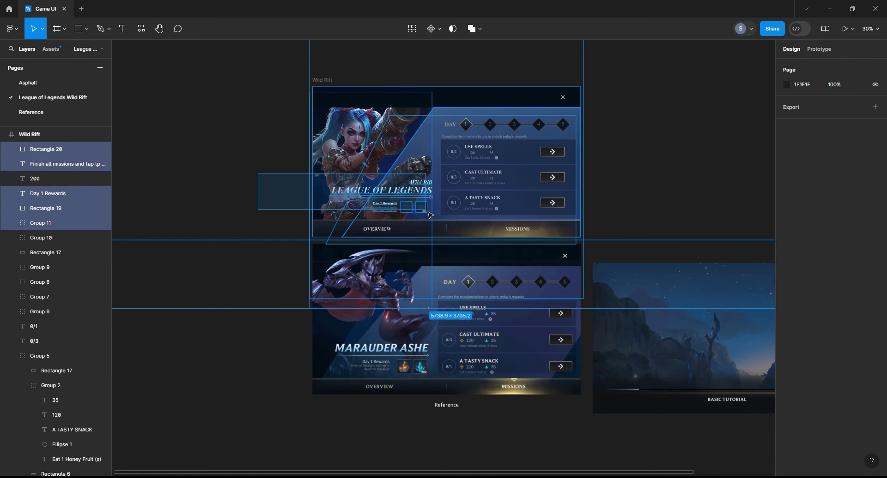
click(352, 139)
click(421, 183)
shift+click(382, 189)
scroll(479, 220, up, 10)
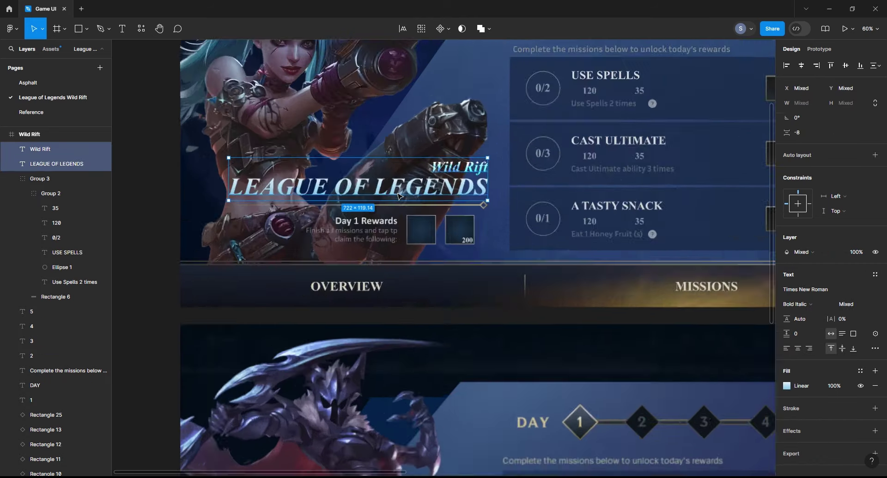
drag(479, 220, 518, 273)
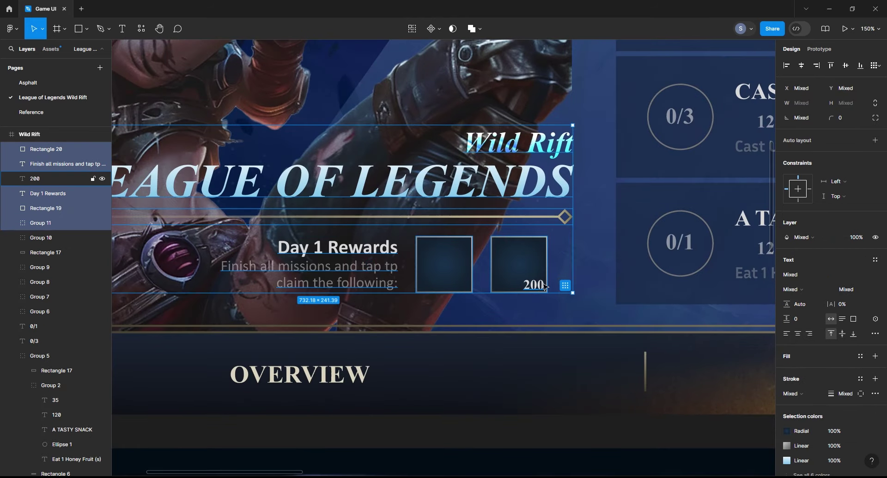
scroll(518, 273, down, 10)
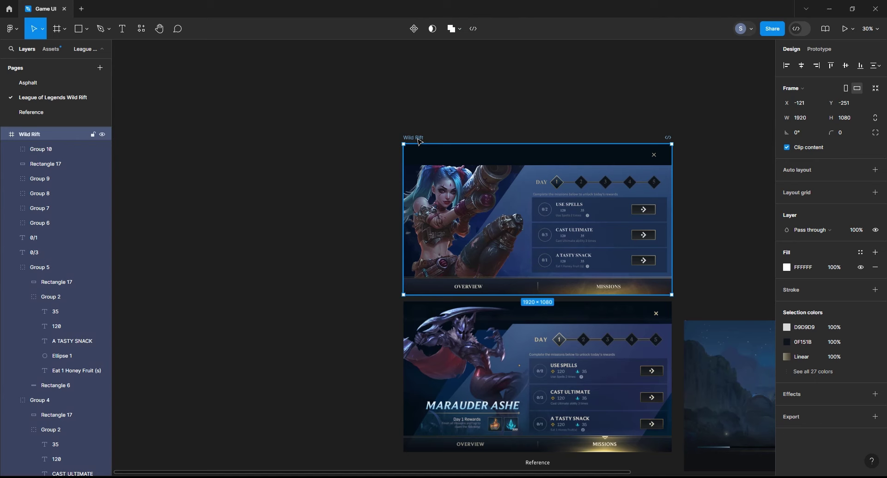
key(ctrl+g)
- Try moving the splash art and title group outside the frame, then undo it
click(298, 226)
click(429, 195)
shift+click(486, 246)
key(ctrl+x)
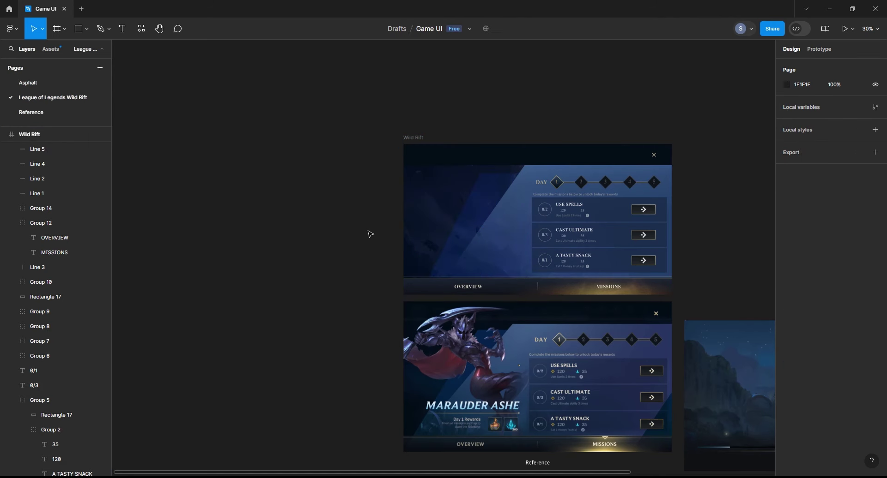
key(ctrl+v)
click(32, 149)
drag(459, 366, 459, 278)
key(ctrl+z)
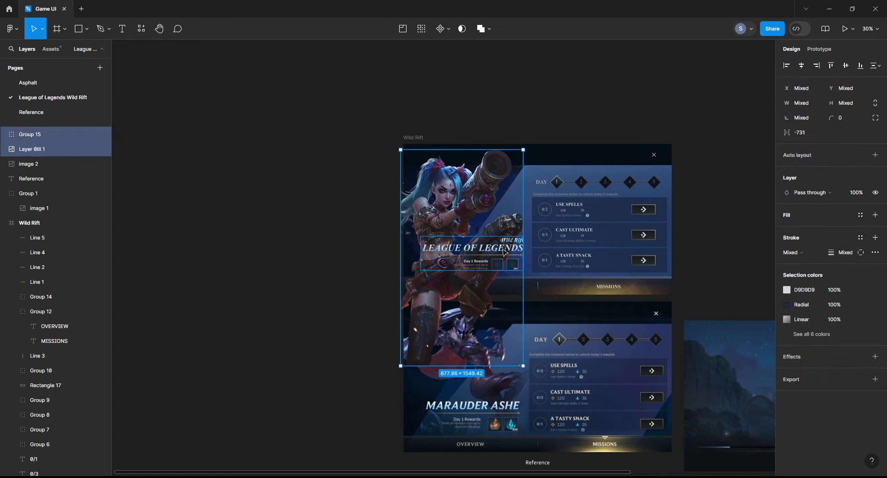
key(ctrl+z)
key(ctrl+z)
key(ctrl+z)
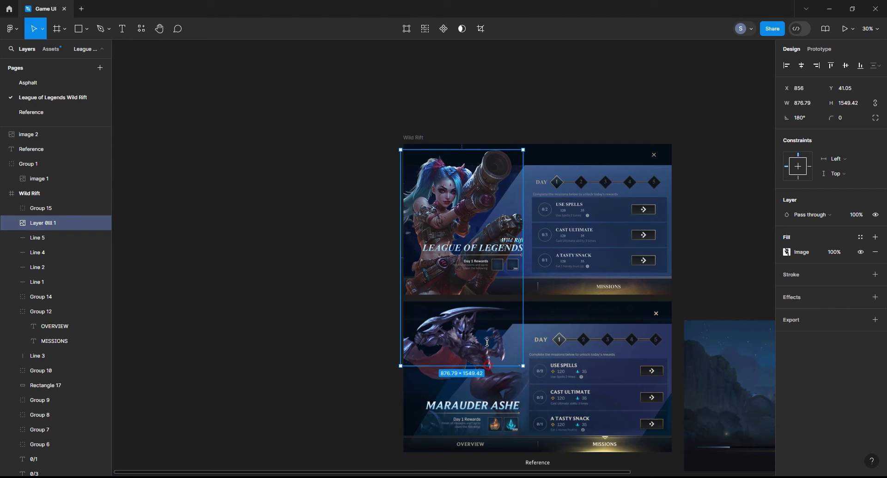
- Trim and scale the splash art to 845.76×907.93 to fit the card height
drag(489, 366, 489, 277)
scroll(362, 245, right, 2)
scroll(362, 245, down, 1)
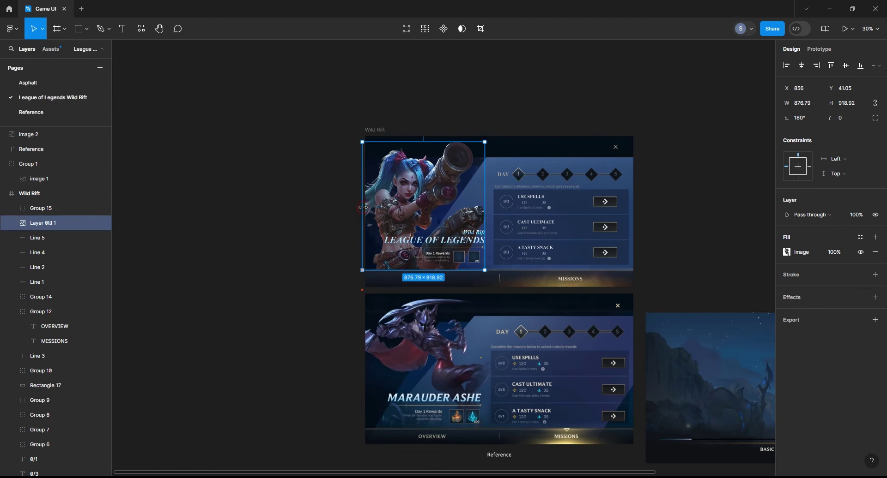
drag(483, 142, 482, 143)
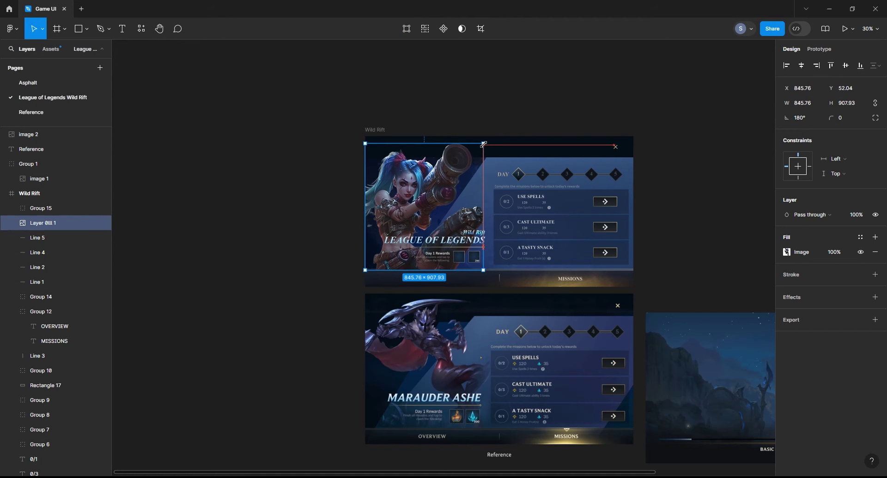
click(658, 213)
- Draw a 1920×1080 rectangle
key(r)
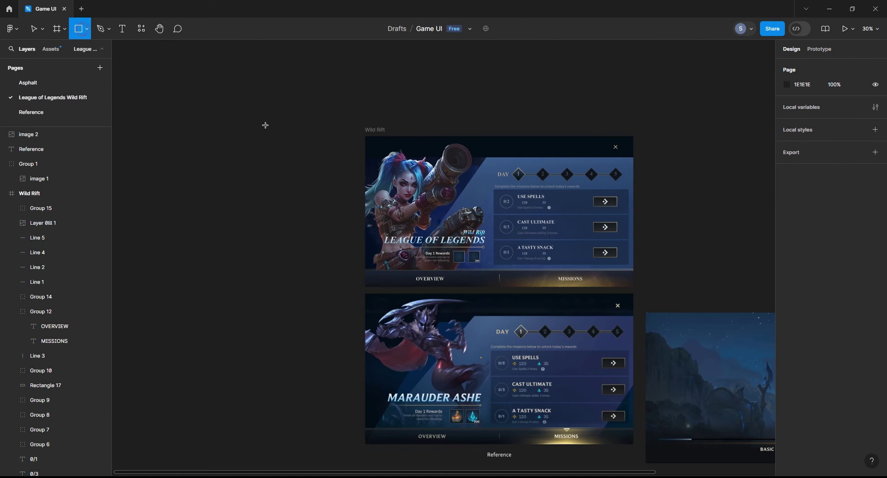
click(269, 124)
text(1920)
key(Tab)
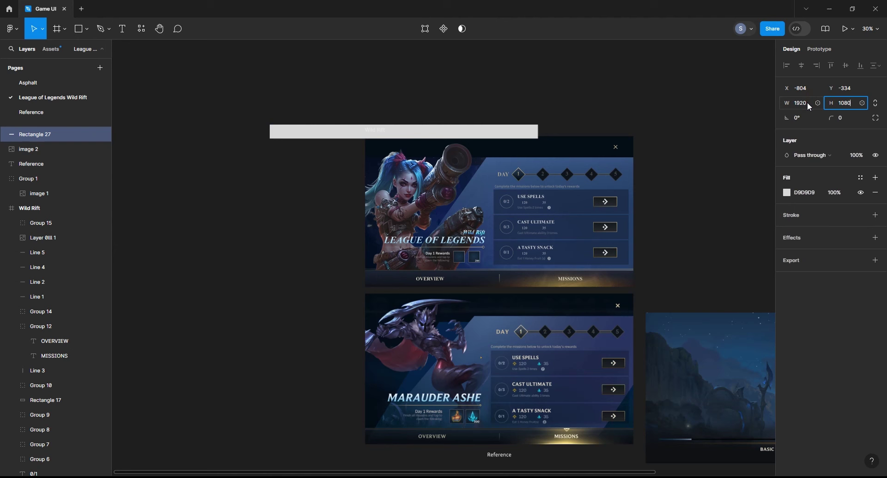
text(1080)
key(Return)
- Fill the rectangle with a black linear gradient whose starting stop has 0 opacity
click(786, 192)
click(687, 214)
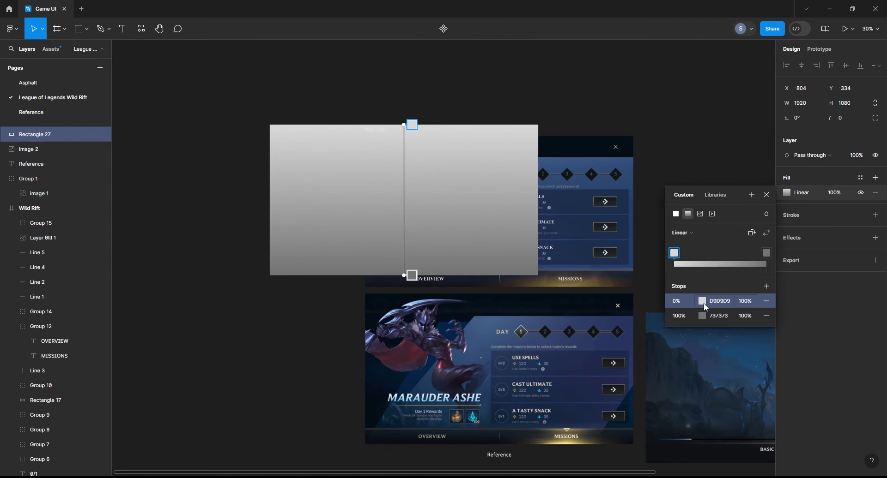
click(702, 316)
mouse_move(555, 324)
mouse_down()
mouse_move(554, 298)
mouse_move(554, 351)
mouse_up()
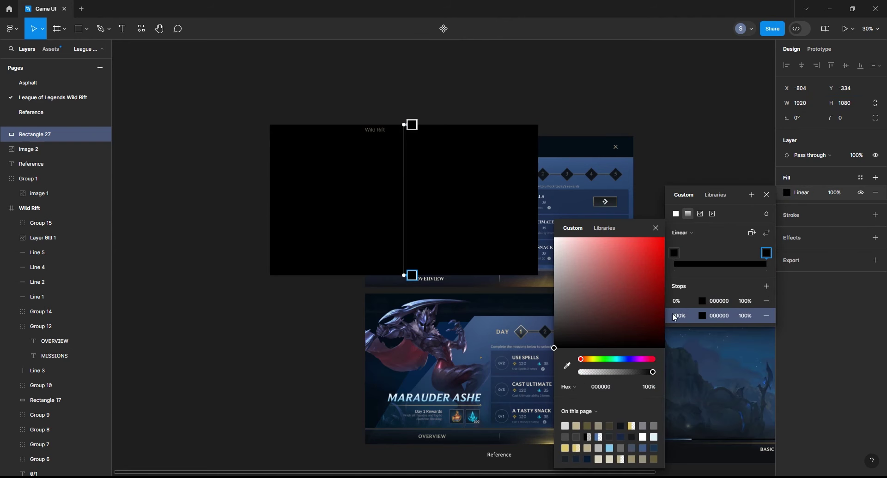
click(744, 301)
key(Return)
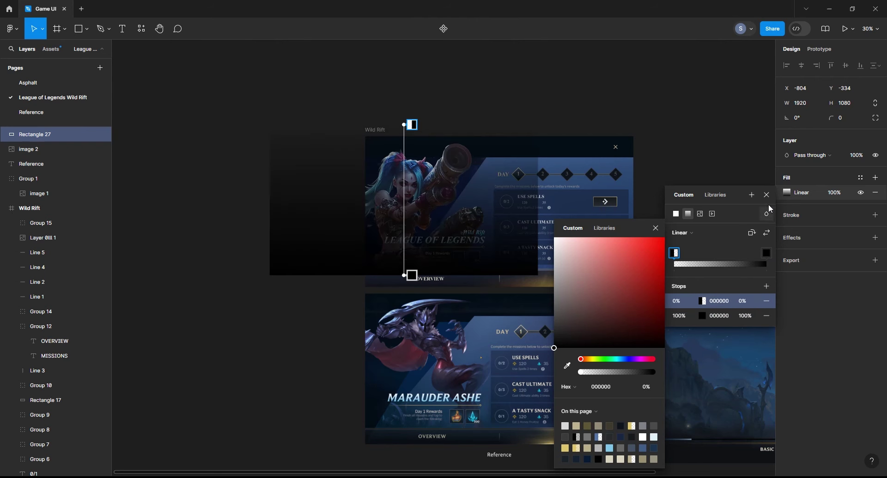
click(766, 194)
click(429, 135)
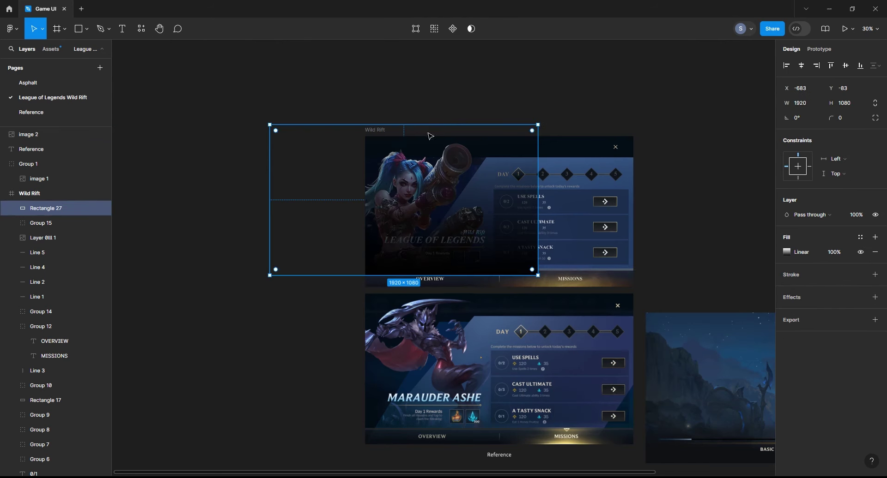
- Centre the overlay in the frame and group the splash art with the title block
click(801, 66)
click(845, 66)
key(Delete)
click(424, 191)
key(ctrl+g)
key(ctrl+z)
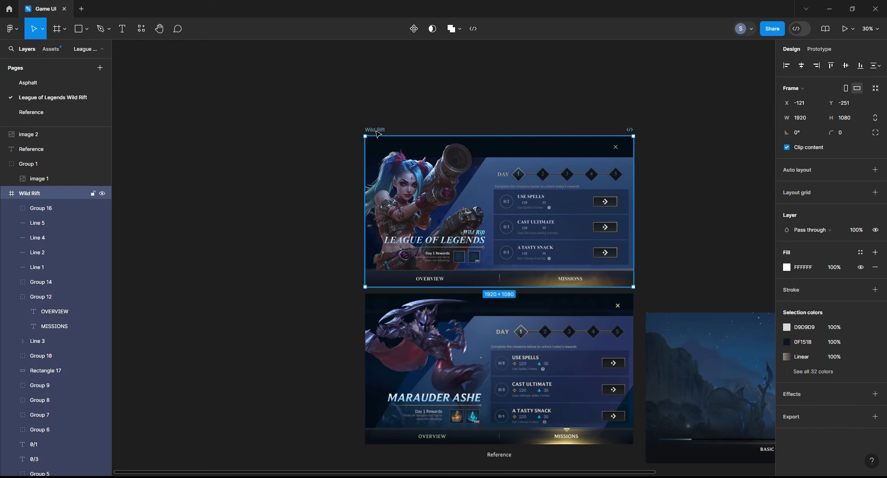
- Move the gradient overlay up and down the layer stack to find its position
key(ctrl+z)
key(ctrl+bracketright)
key(ctrl+bracketright)
key(ctrl+bracketright)
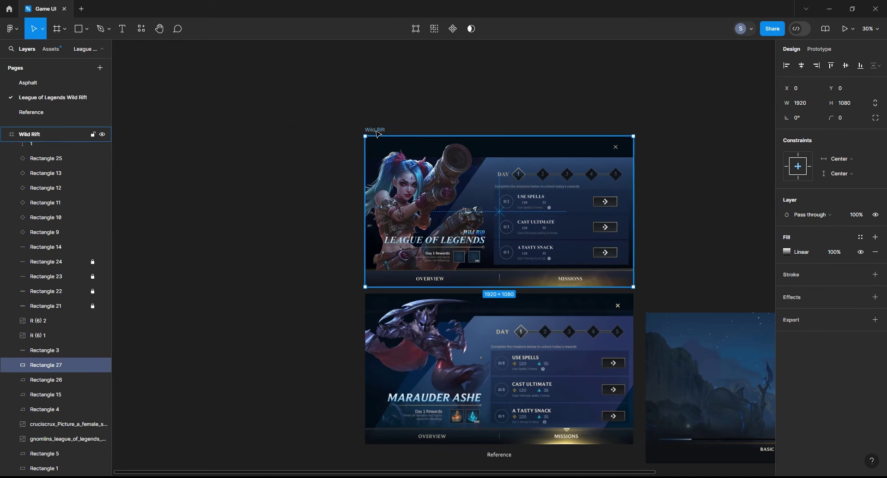
key(ctrl+bracketright)
key(ctrl+bracketright)
key(ctrl+bracketright)
key(ctrl+bracketright)
key(ctrl+bracketright)
key(ctrl+bracketright)
key(ctrl+bracketright)
key(ctrl+bracketright)
key(ctrl+bracketright)
key(ctrl+bracketright)
key(ctrl+bracketright)
key(ctrl+shift+bracketleft)
key(ctrl+bracketright)
key(ctrl+bracketright)
key(ctrl+bracketright)
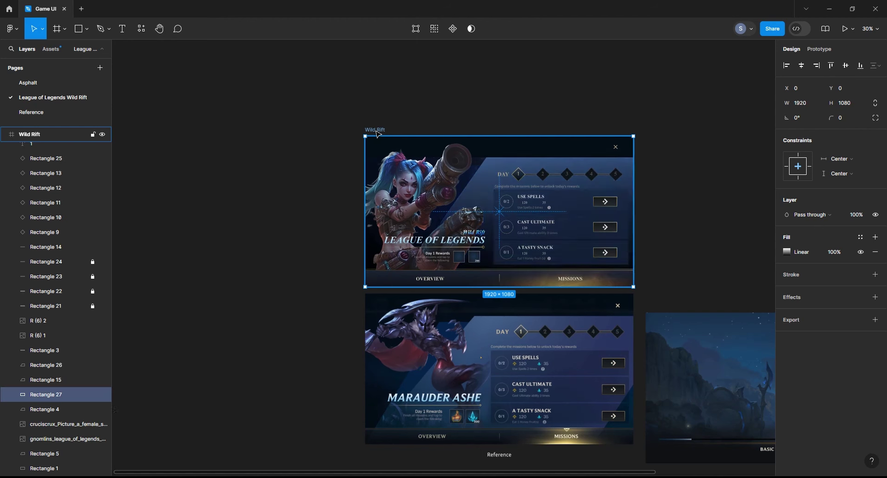
- Reorder the splash art group, then bring it and the gradient overlay to the top
click(472, 178)
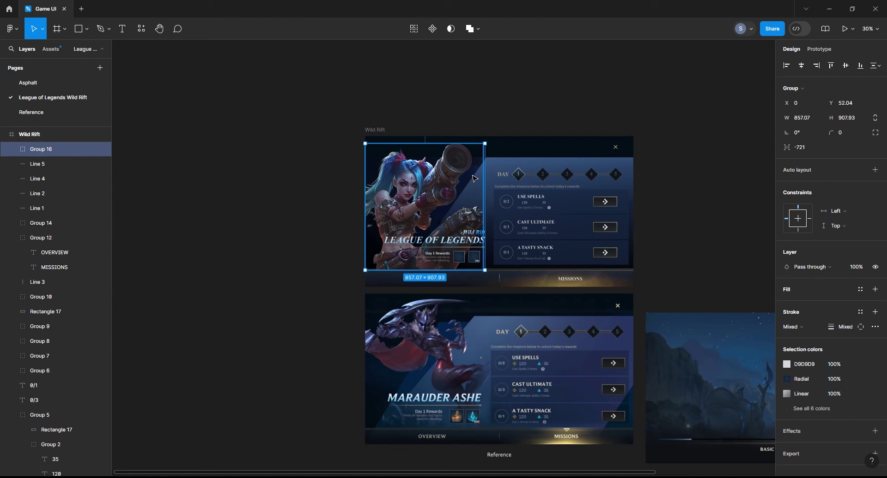
key(ctrl+bracketleft)
key(ctrl+bracketleft)
key(ctrl+bracketleft)
key(ctrl+bracketleft)
key(ctrl+bracketleft)
key(ctrl+bracketleft)
key(ctrl+bracketleft)
key(ctrl+bracketleft)
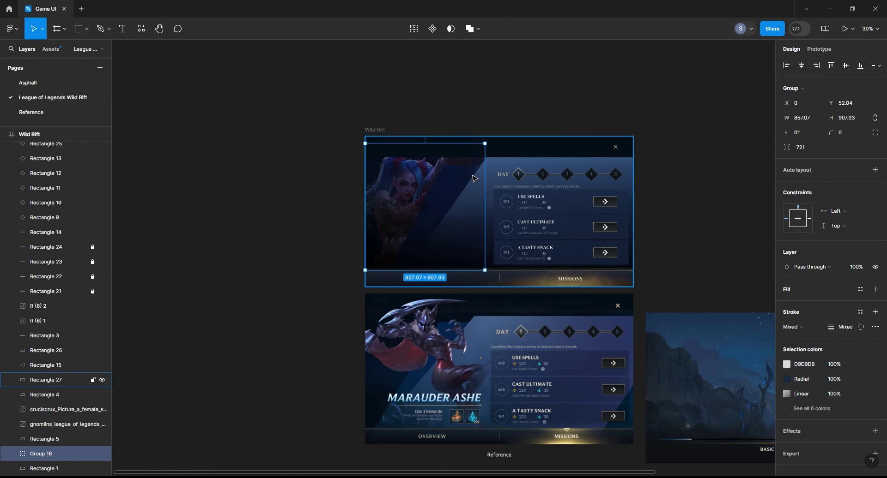
key(ctrl+bracketright)
key(ctrl+bracketright)
key(ctrl+bracketright)
key(ctrl+bracketright)
key(ctrl+bracketright)
key(ctrl+bracketleft)
shift+click(464, 189)
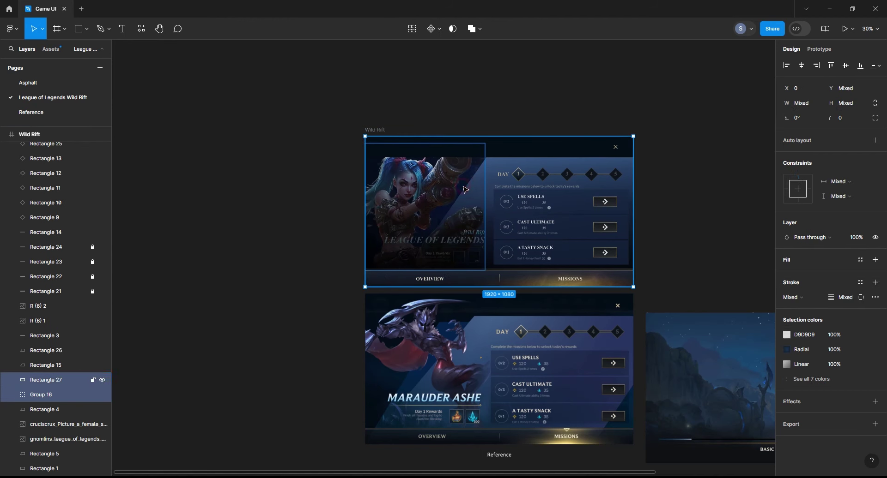
key(ctrl+shift+bracketright)
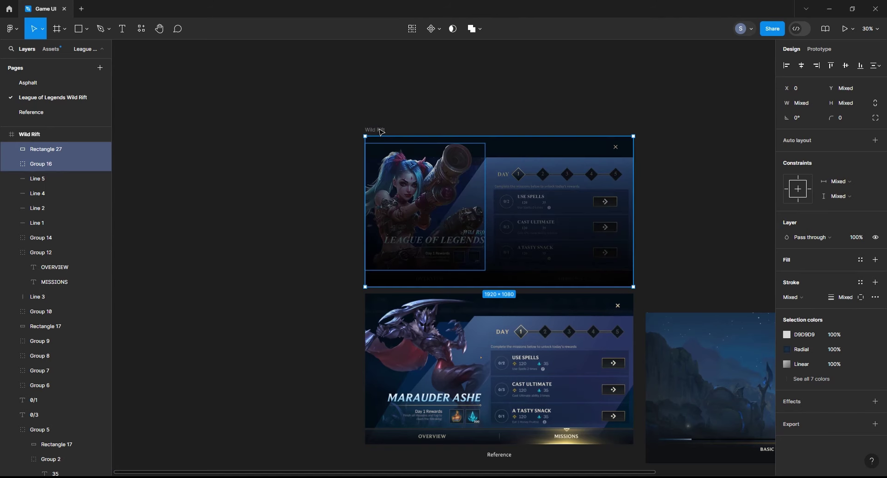
- End the overlay above the OVERVIEW/MISSIONS bar, move it beneath the splash art, and tilt its gradient diagonally
click(484, 166)
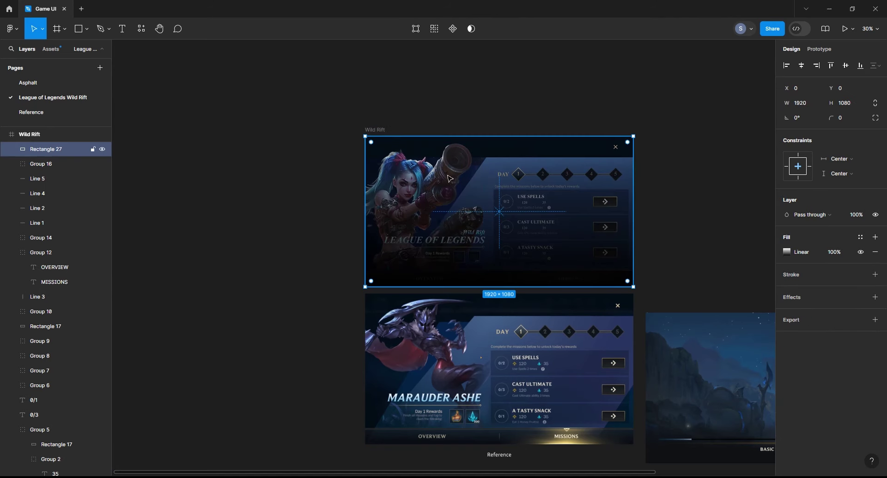
drag(498, 287, 499, 270)
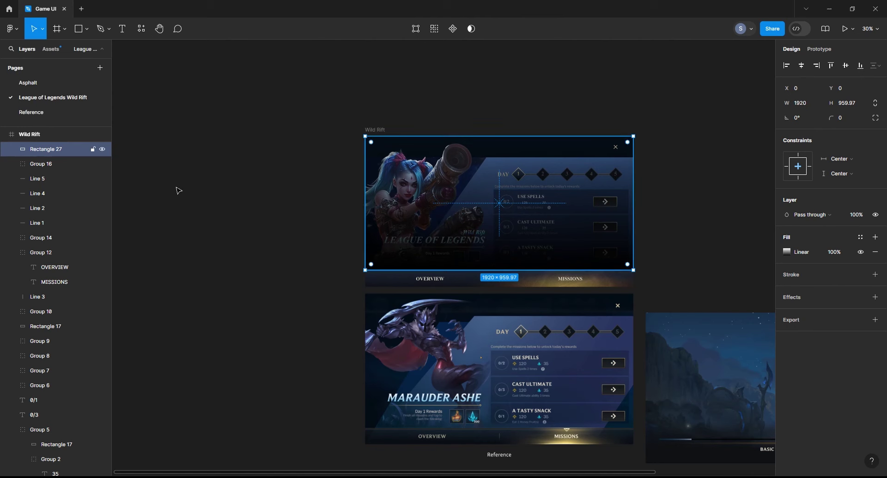
key(ctrl+bracketleft)
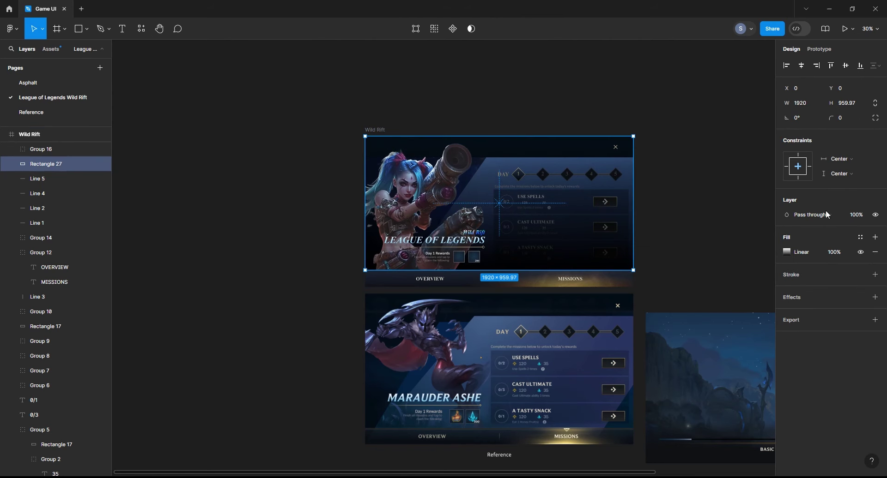
click(787, 253)
drag(498, 270, 400, 271)
drag(499, 132, 493, 137)
- Raise the dark overlay above the character art and angle its gradient down across the artwork
click(76, 166)
key(ctrl+bracketright)
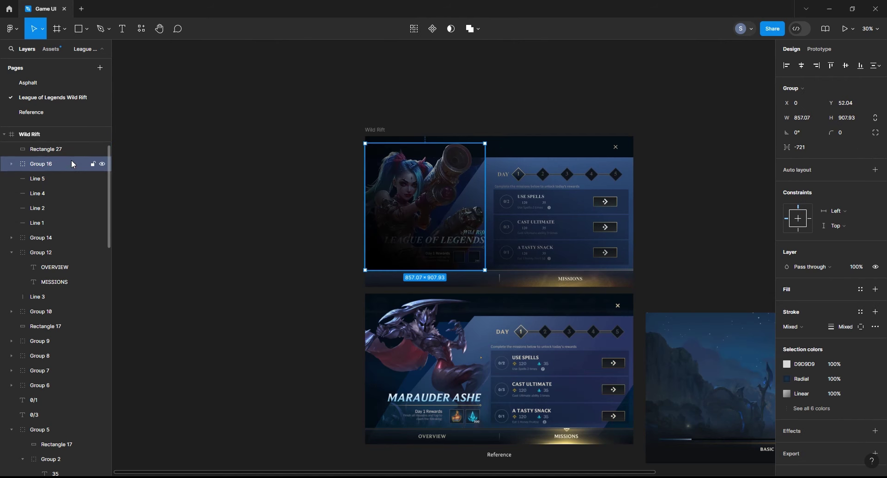
click(786, 252)
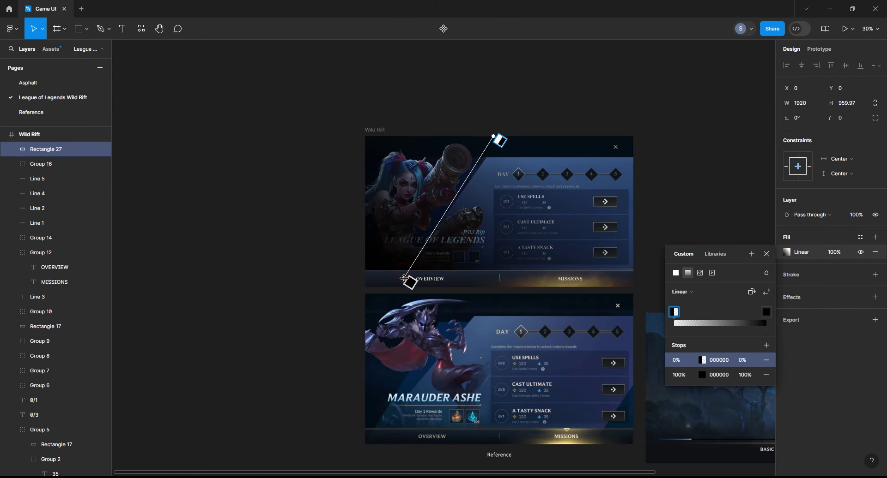
drag(407, 283, 408, 288)
mouse_move(493, 136)
mouse_down()
mouse_move(444, 209)
mouse_move(419, 219)
mouse_move(510, 192)
mouse_move(461, 157)
mouse_up()
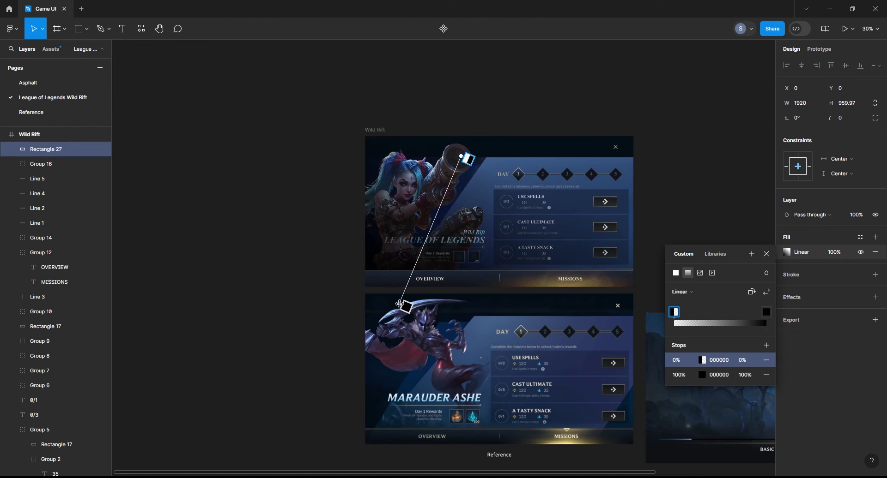
key(Escape)
- Restore the accidentally deleted overlay and artwork, and bring the tab bar group to the top
shift+click(65, 163)
key(Delete)
key(ctrl+z)
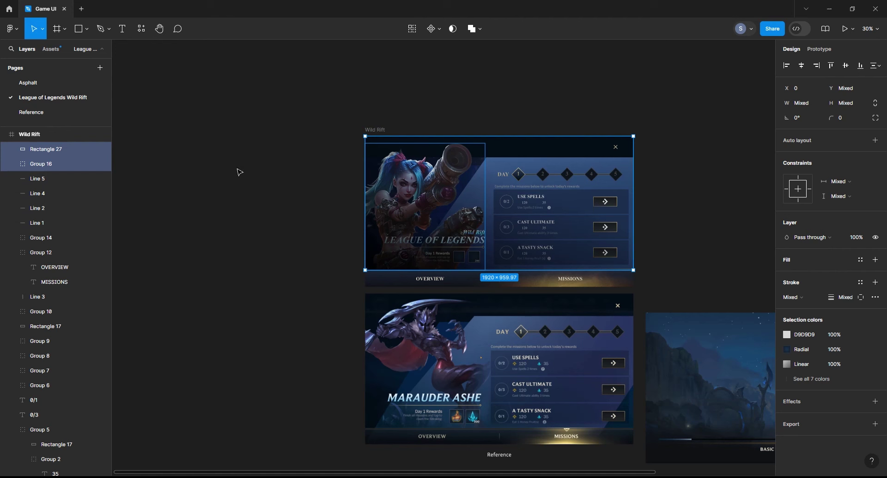
click(259, 185)
click(389, 262)
click(429, 279)
key(ctrl+shift+bracketright)
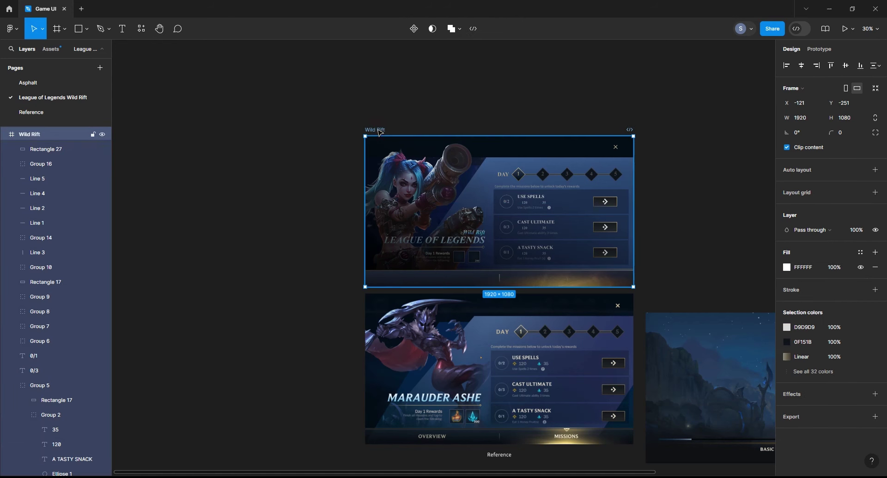
- Stretch the dark overlay to cover the full 1920×1080 frame and change its gradient angle
click(415, 205)
drag(448, 271, 449, 288)
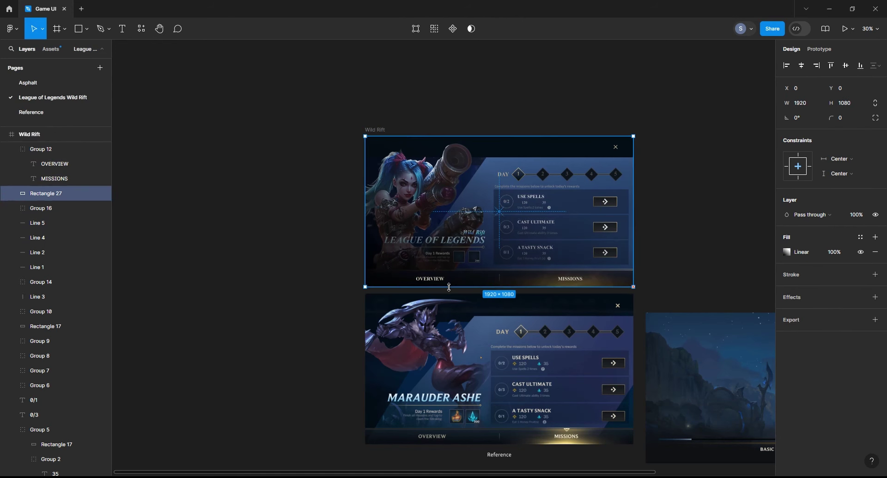
click(786, 252)
drag(402, 326, 372, 344)
click(53, 163)
- Move the League of Legends title group out of the art group to the top of the stack
click(11, 149)
click(12, 178)
click(51, 193)
key(ctrl+x)
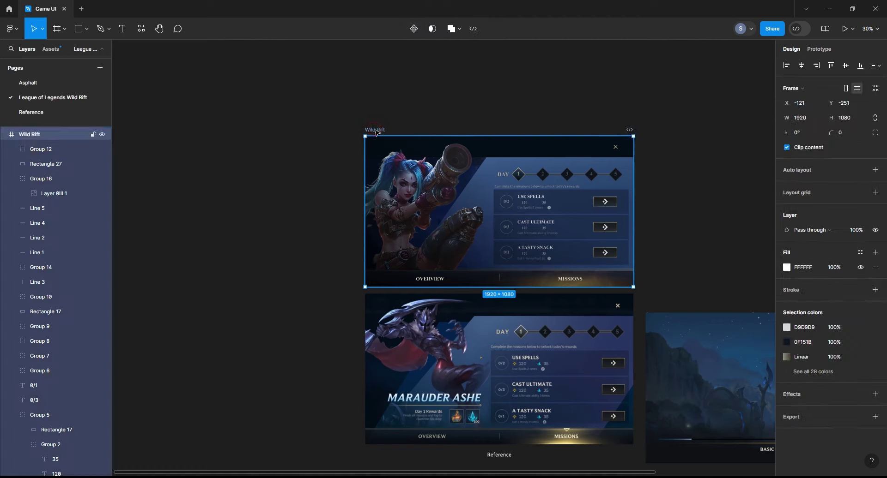
key(ctrl+v)
scroll(313, 136, down, 1)
click(499, 242)
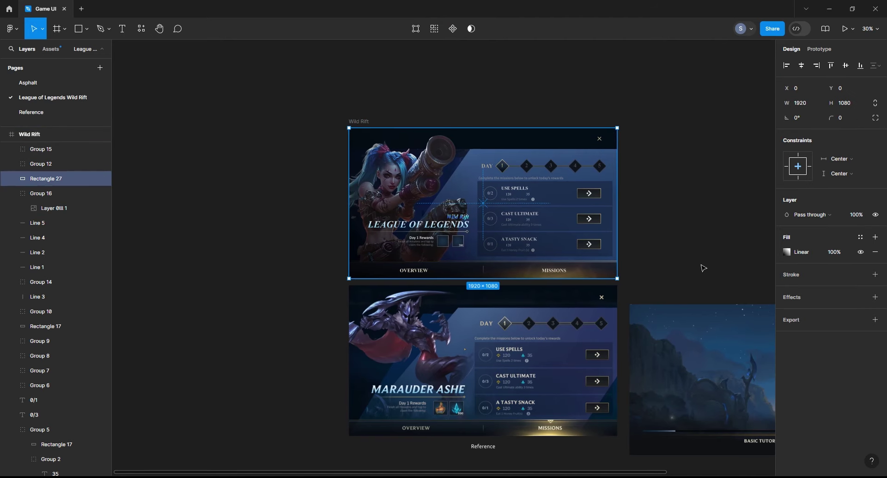
- Lock the dark gradient overlay Rectangle 27 in place
click(790, 252)
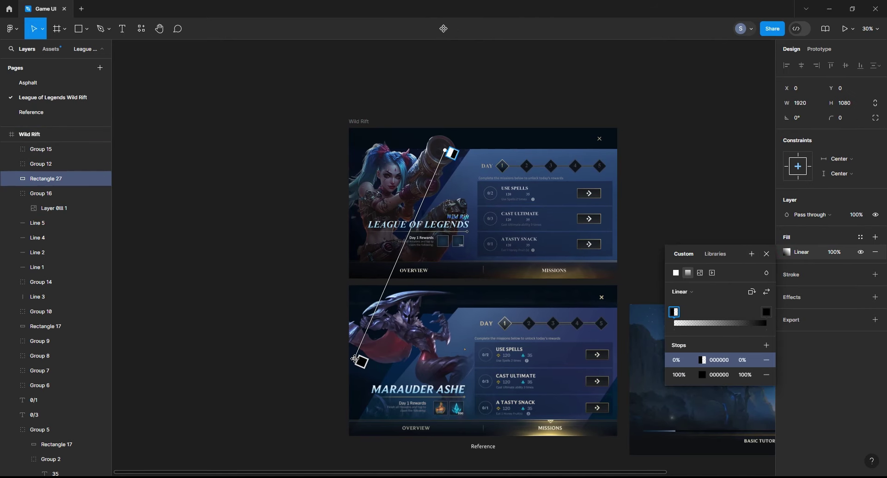
click(230, 229)
click(366, 221)
text(80)
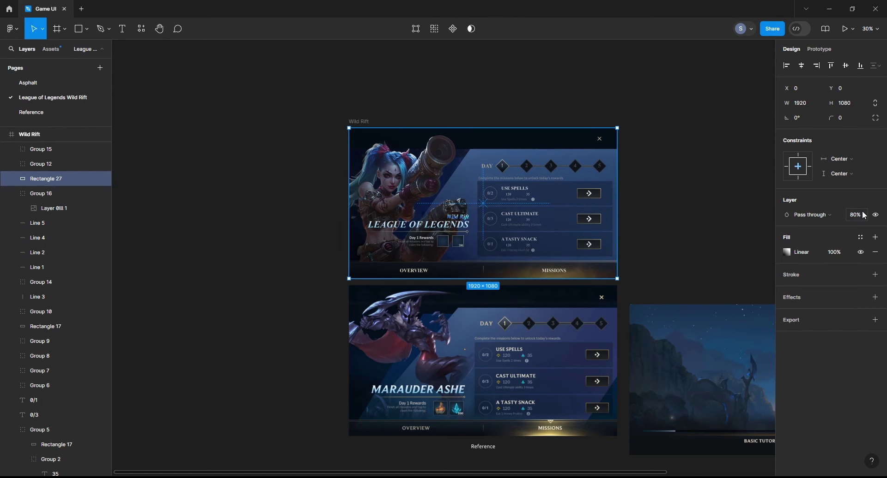
click(672, 190)
scroll(645, 186, right, 2)
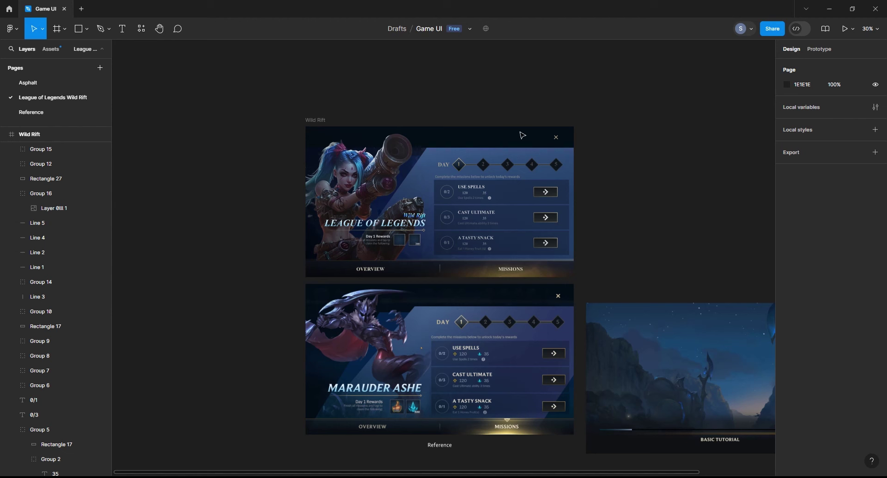
click(534, 140)
key(ctrl+shift+l)
- Set the R (6) 3 header glow image to 100% opacity with Normal blending
click(534, 140)
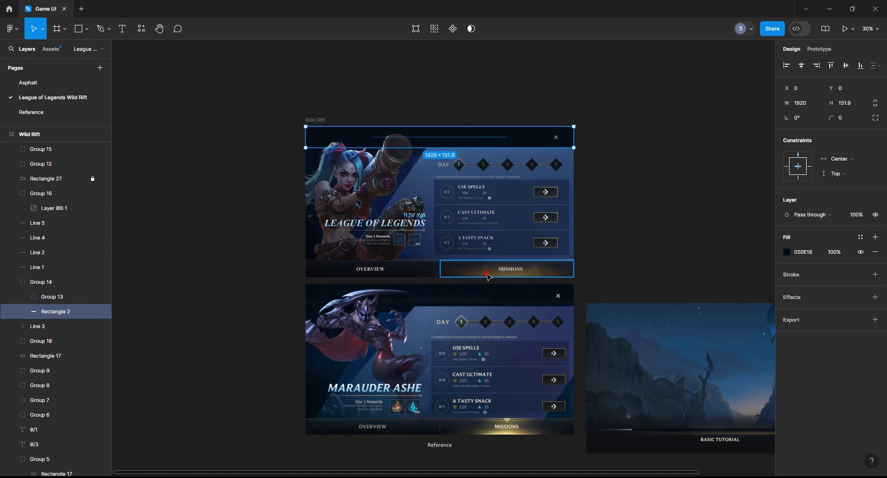
ctrl+click(508, 138)
click(857, 218)
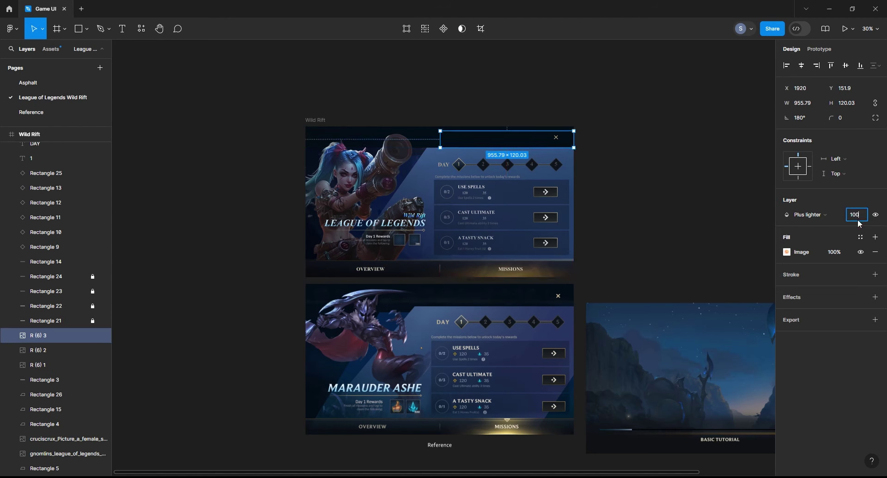
click(808, 215)
click(799, 122)
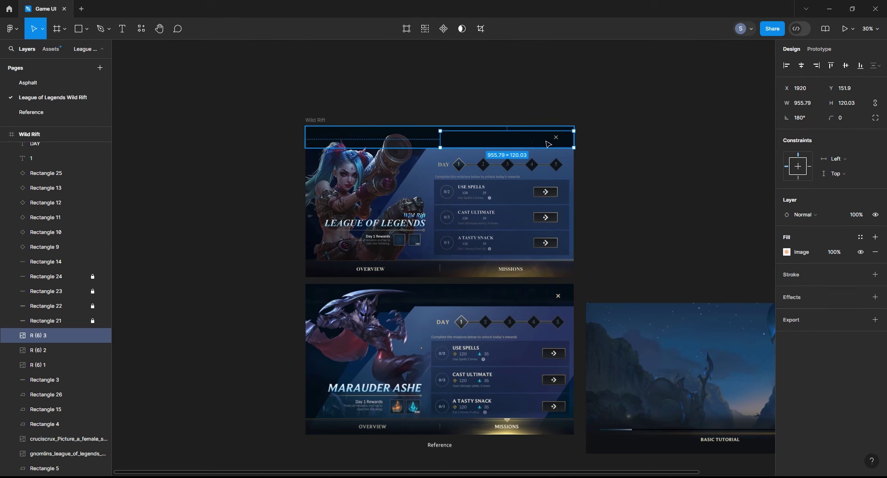
- Duplicate the header glow shape
click(786, 253)
click(635, 170)
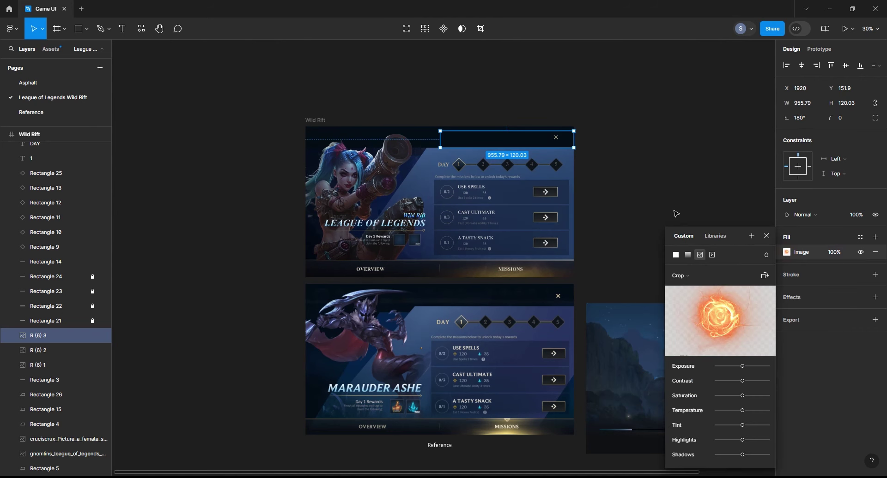
ctrl+click(529, 145)
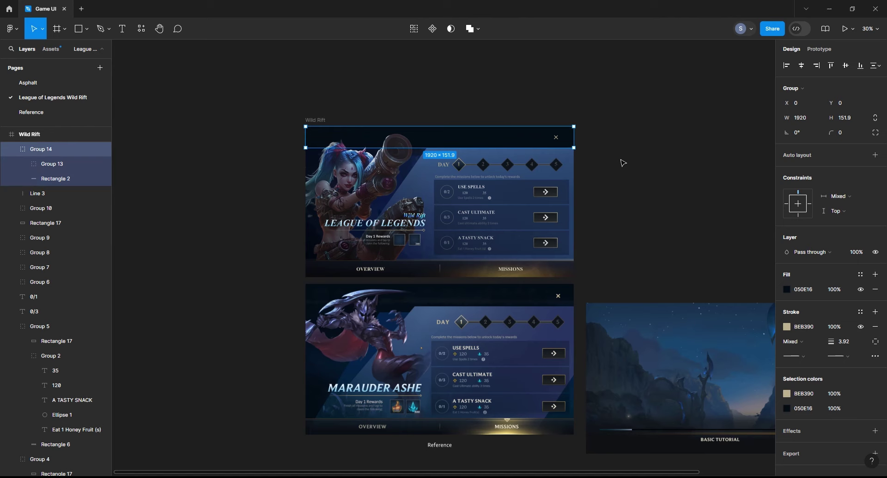
ctrl+click(564, 272)
click(95, 321)
click(670, 192)
key(ctrl+v)
- Center the new glow rectangle horizontally, widen it to span the frame, and extend it to the top edge
click(512, 142)
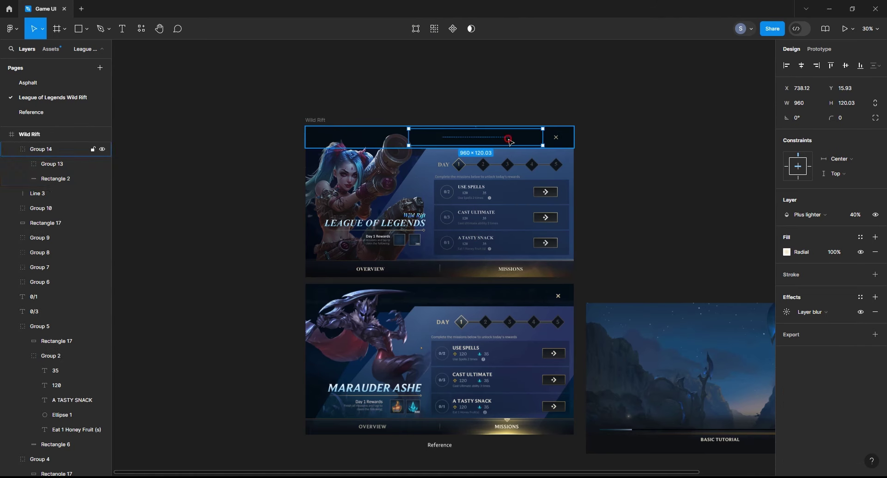
click(651, 148)
click(521, 143)
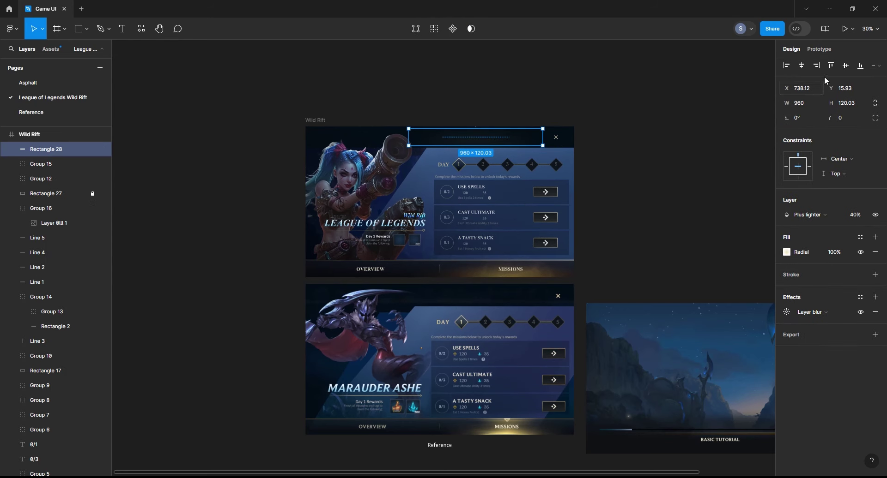
click(801, 65)
drag(508, 137, 572, 137)
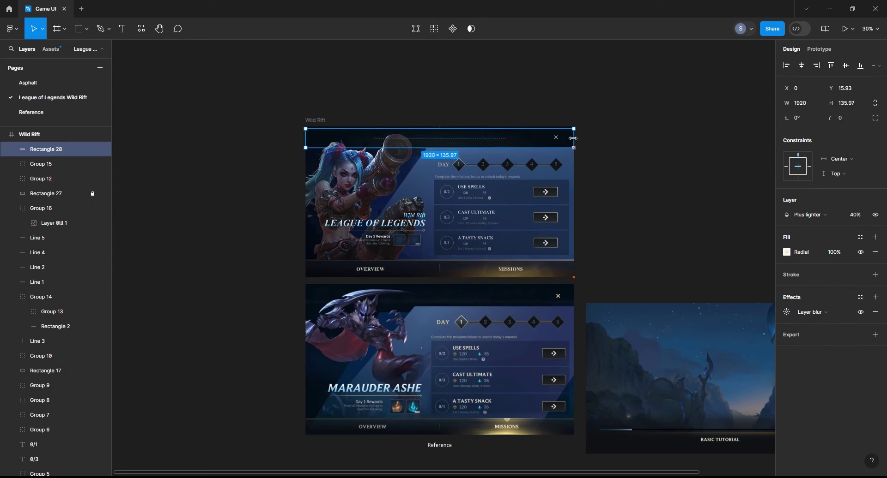
text(100)
key(Return)
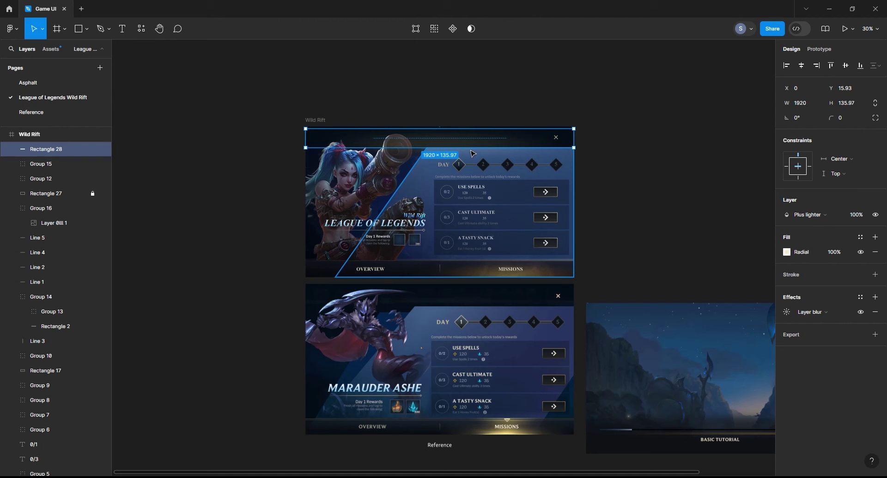
drag(459, 128, 459, 125)
- Stretch the radial glow gradient wider across the header and set its blend mode to Luminosity
key(Return)
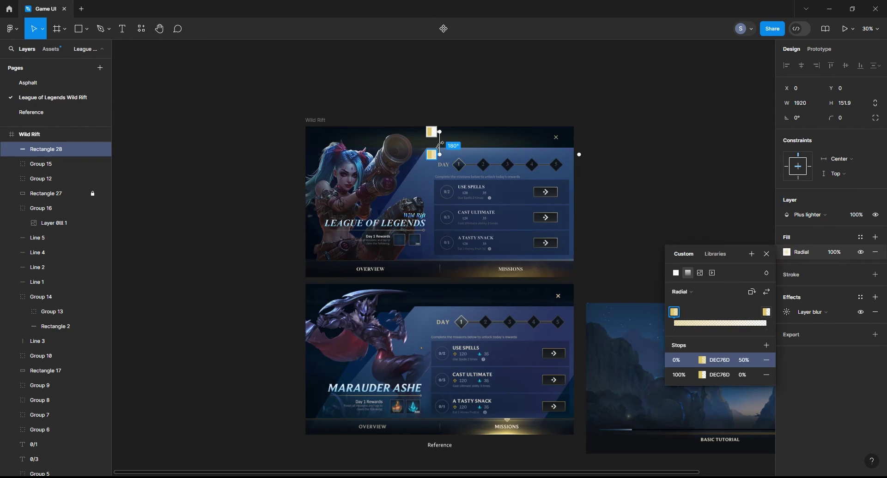
drag(441, 133, 440, 141)
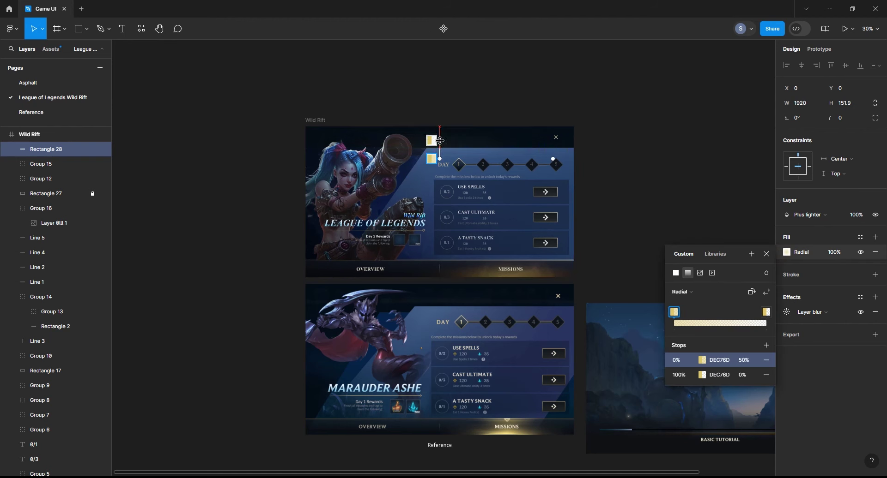
drag(581, 150, 718, 143)
key(Escape)
click(808, 215)
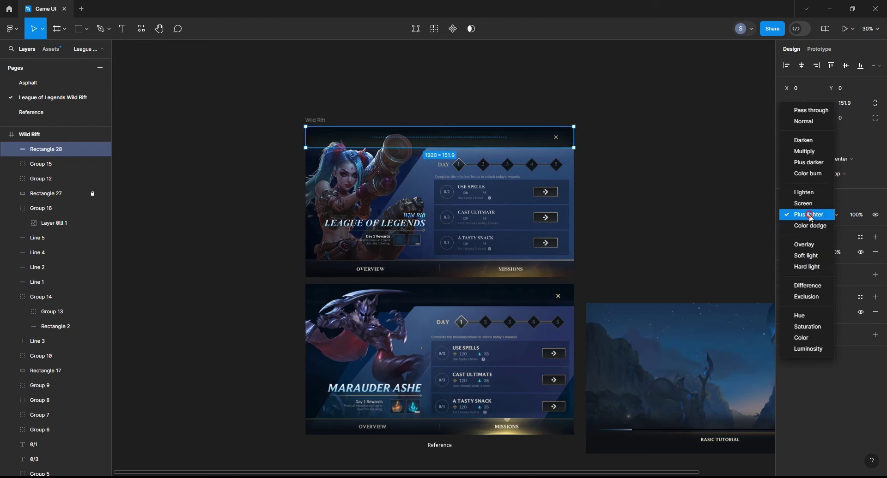
click(812, 350)
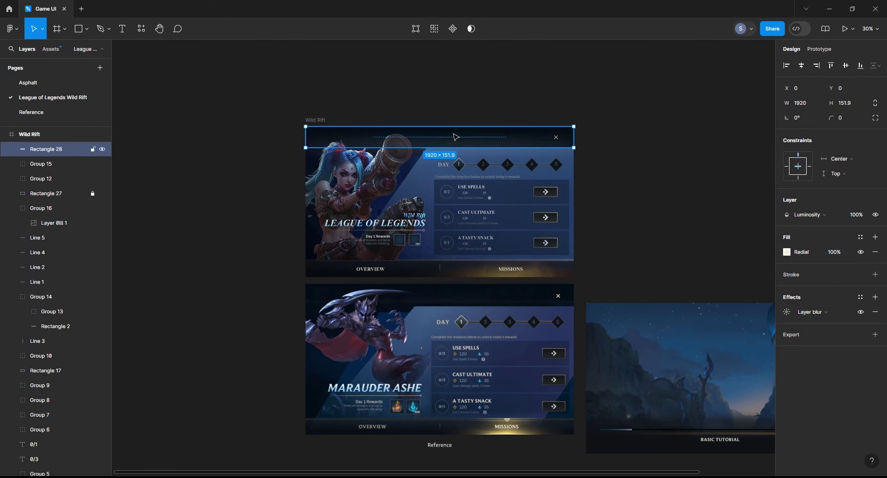
- Cut and paste the Jinx art group higher in the layer stack
click(395, 180)
key(ctrl+x)
key(ctrl+v)
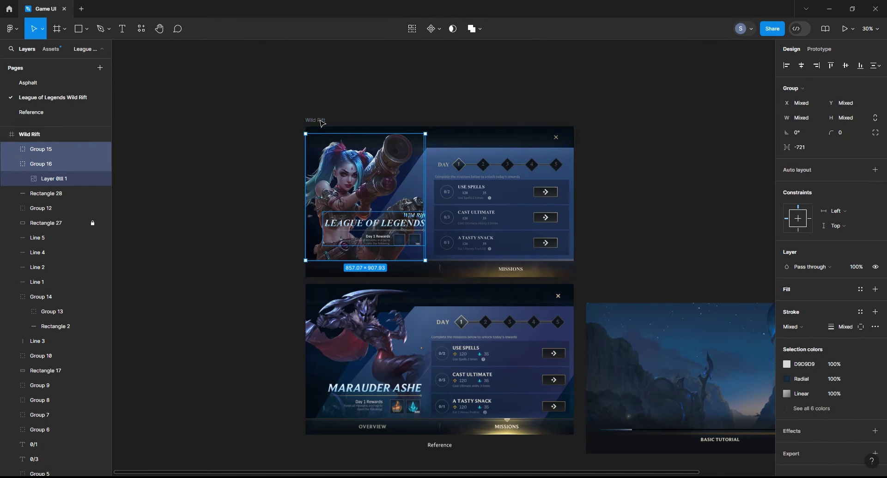
click(463, 144)
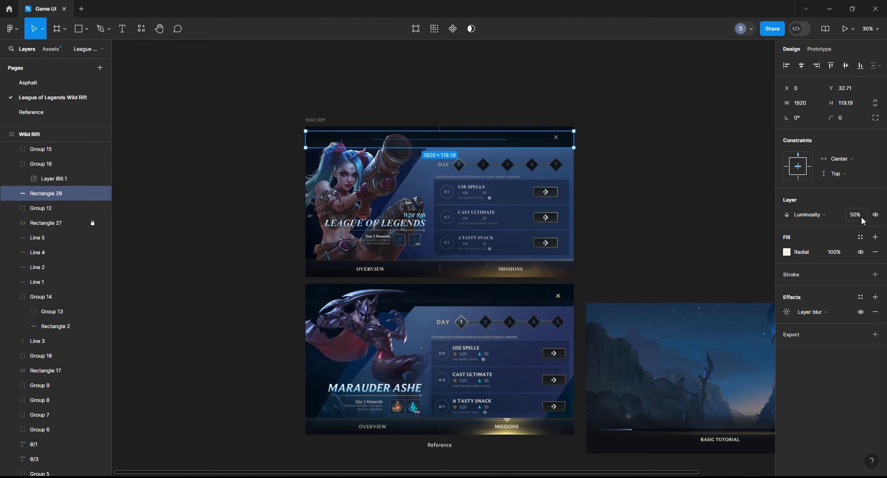
click(642, 162)
scroll(641, 162, down, 2)
click(363, 147)
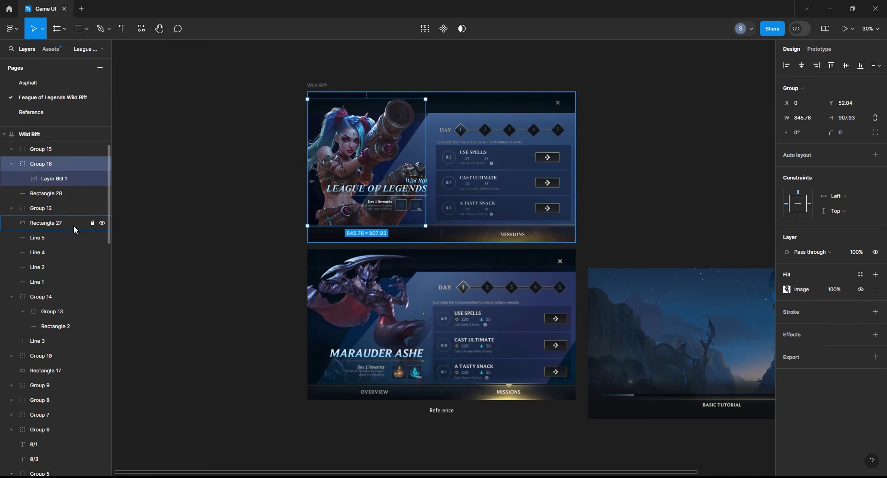
- Restack the art, tab bar and overlay layers, placing the title group at the top
click(84, 223)
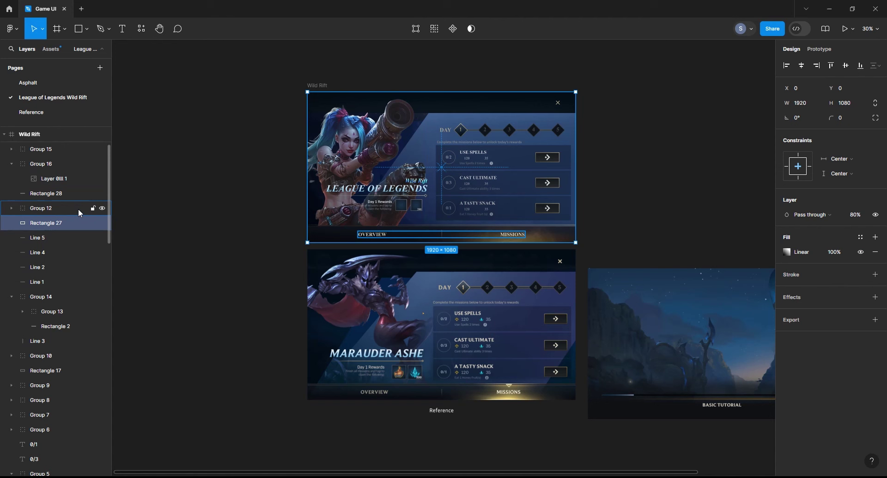
shift+click(78, 209)
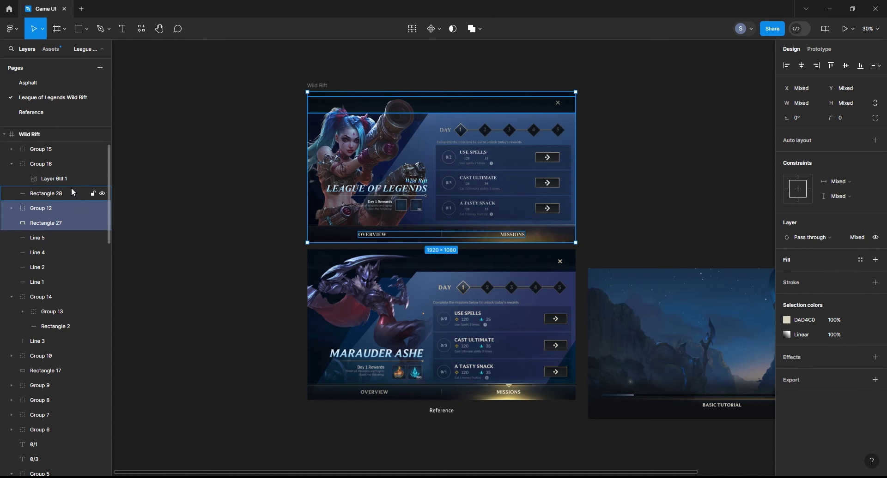
drag(71, 164, 69, 146)
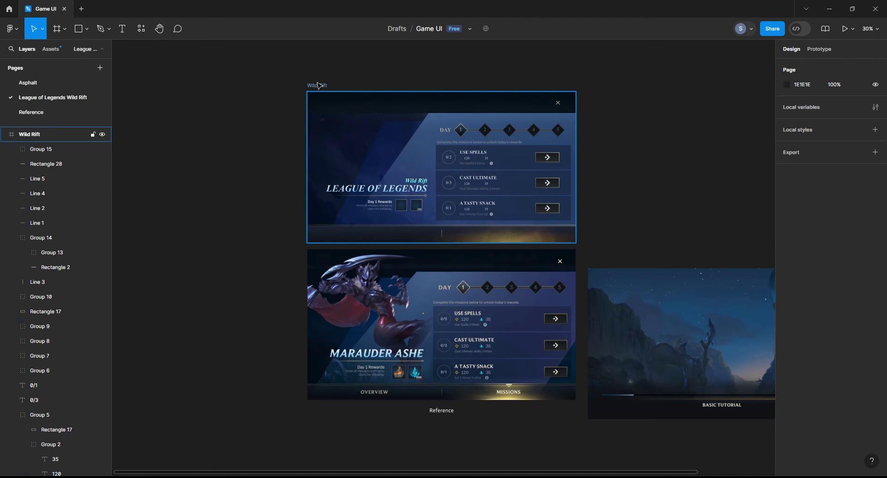
click(257, 108)
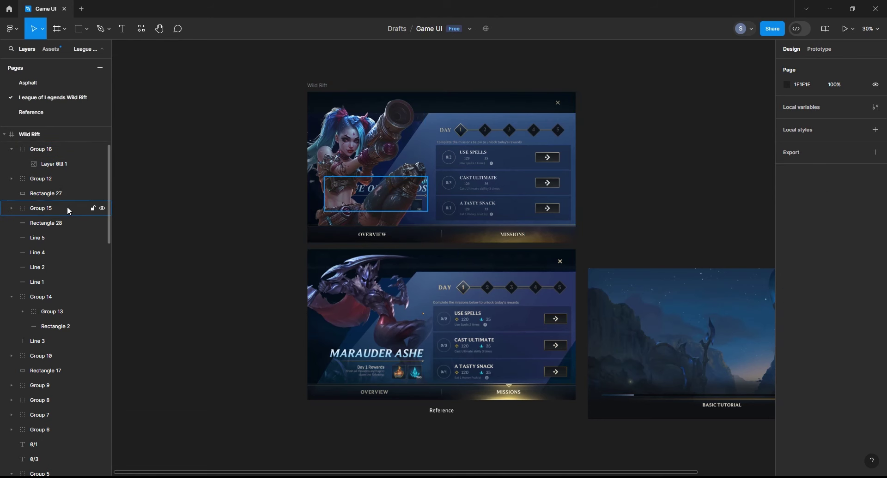
drag(69, 208, 70, 147)
click(430, 74)
click(377, 196)
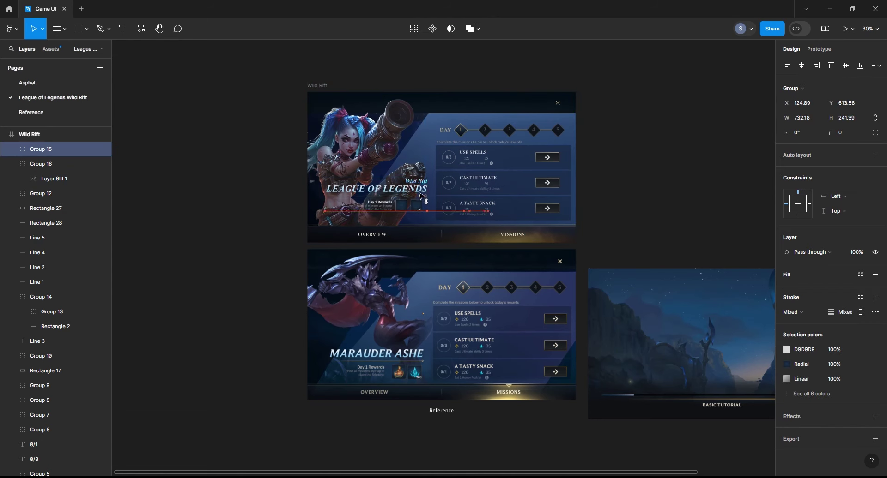
- Move the overlay's gradient end point upward and its start point up and right
click(45, 208)
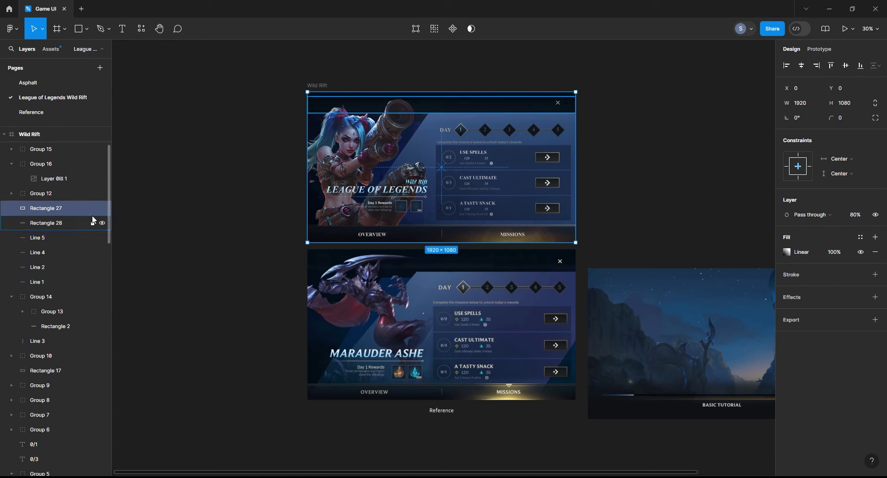
click(786, 252)
drag(314, 322, 319, 270)
drag(410, 110, 415, 105)
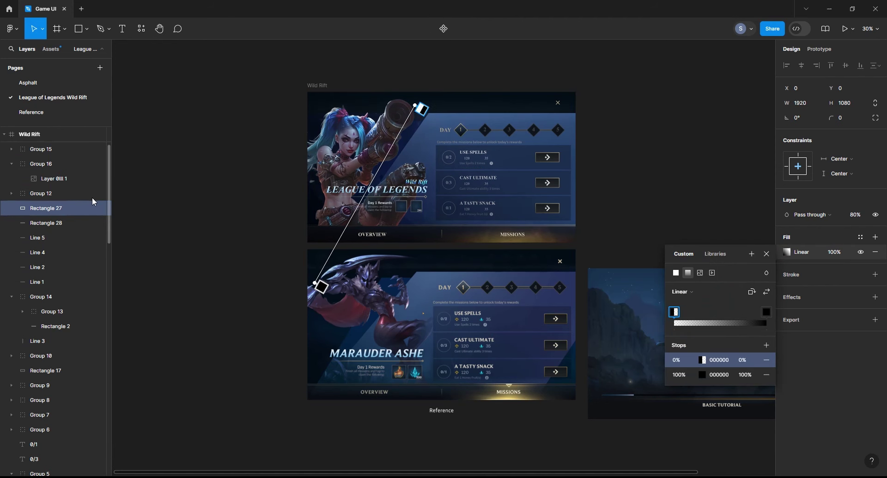
- Place Rectangle 27 and Group 12 above Group 16, then shorten the overlay gradient
shift+click(66, 193)
drag(66, 193, 56, 162)
click(47, 179)
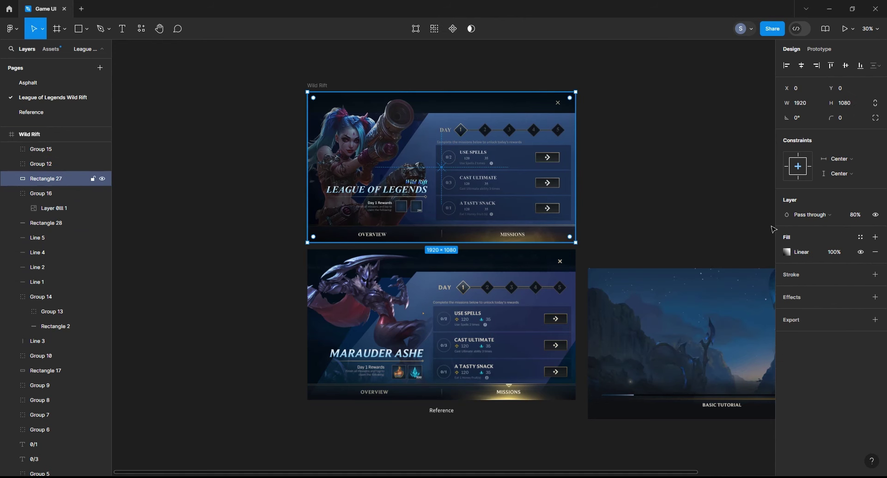
click(787, 252)
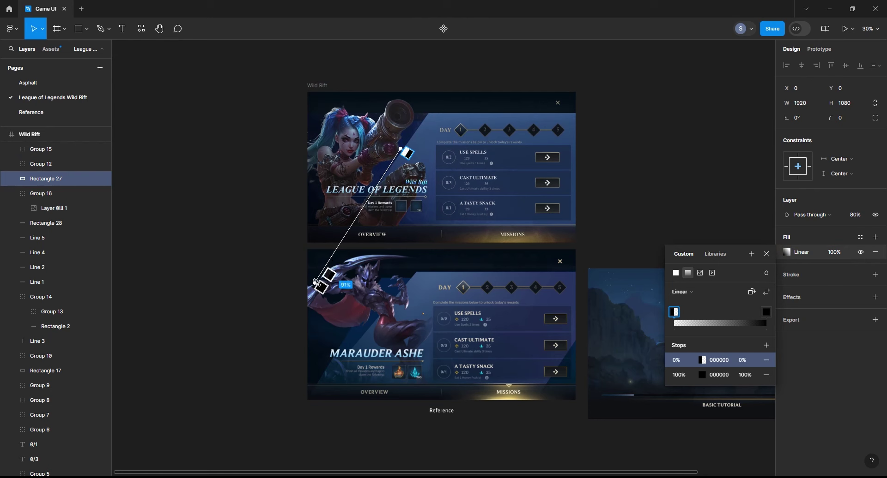
drag(315, 283, 359, 270)
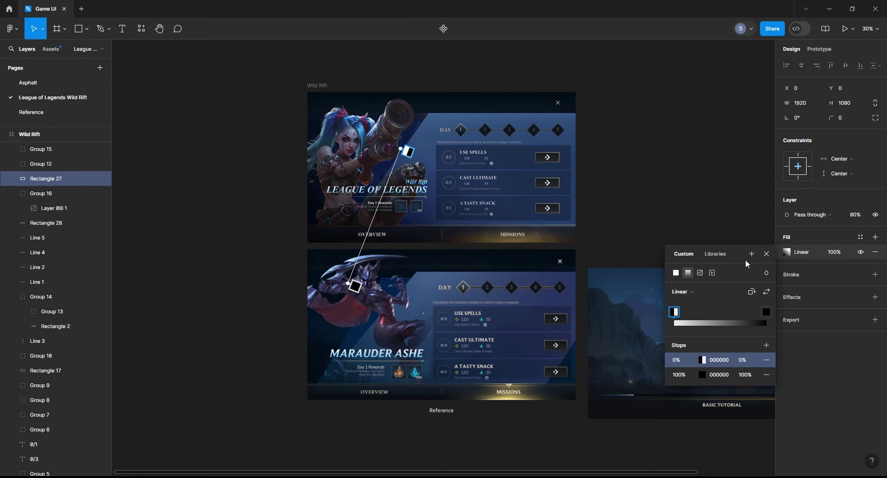
click(643, 175)
scroll(477, 179, up, 5)
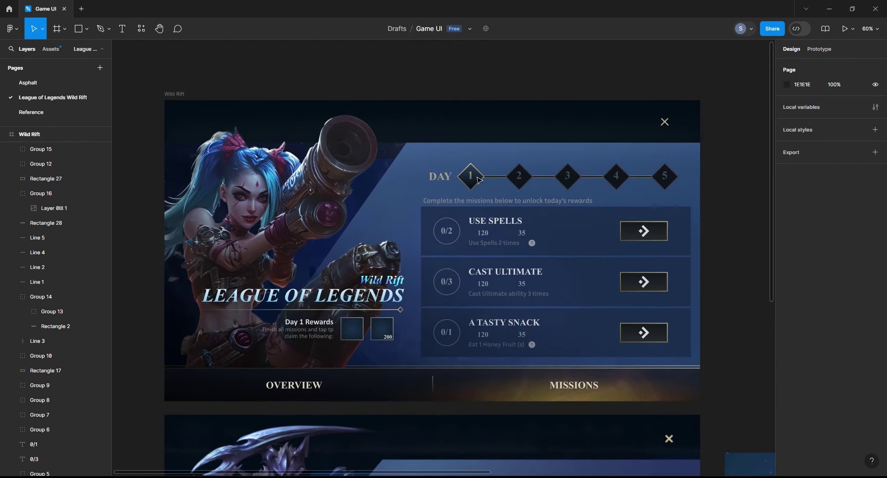
- Select day numbers 1–5 and nudge them down to centre inside their diamonds
scroll(458, 74, down, 5)
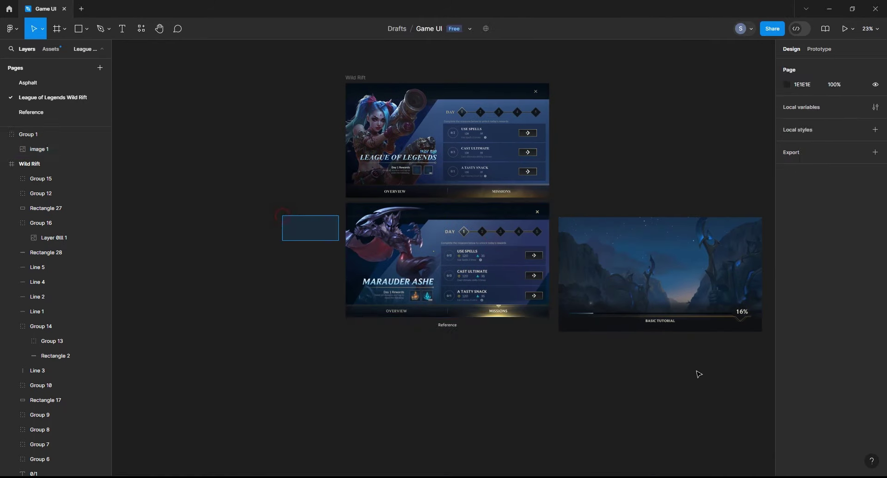
drag(666, 362, 462, 259)
scroll(462, 184, up, 3)
scroll(464, 78, up, 5)
scroll(464, 79, up, 1)
click(537, 189)
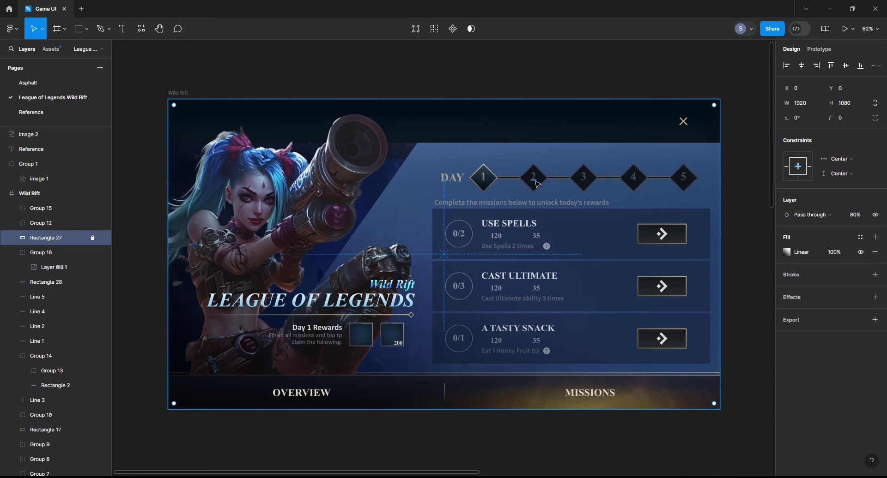
click(533, 177)
shift+click(483, 177)
shift+click(583, 177)
shift+click(633, 177)
shift+click(684, 177)
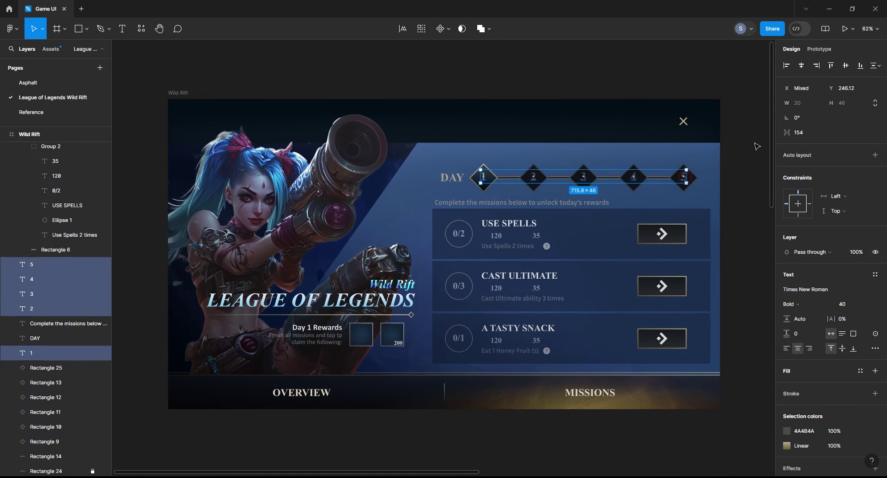
scroll(684, 177, up, 5)
drag(677, 194, 679, 200)
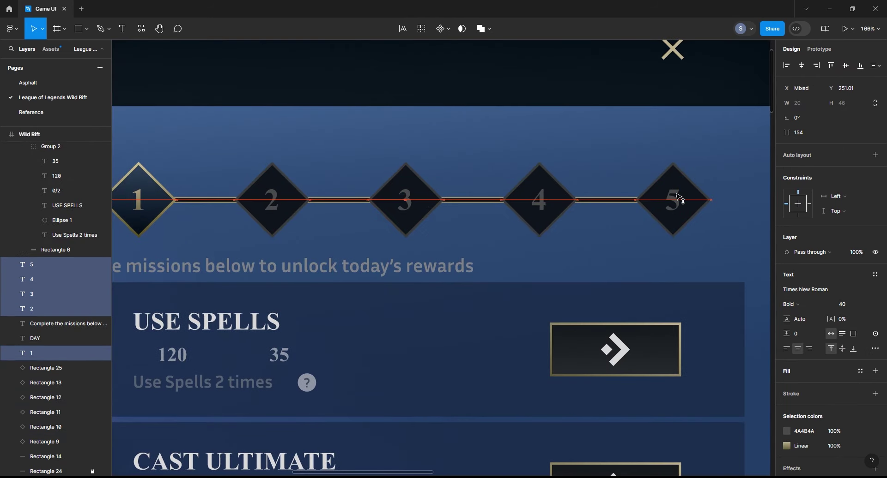
- Check the position of each day number 1–5 individually
scroll(619, 171, left, 2)
scroll(554, 139, up, 1)
click(232, 230)
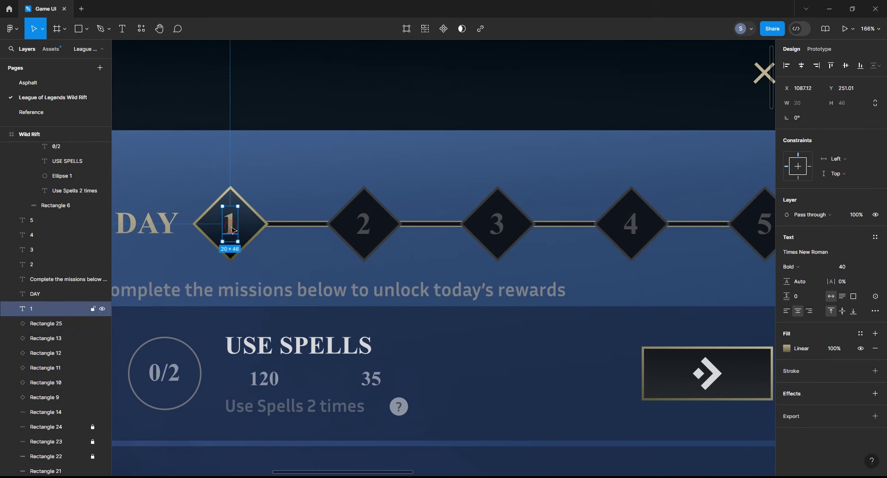
click(640, 234)
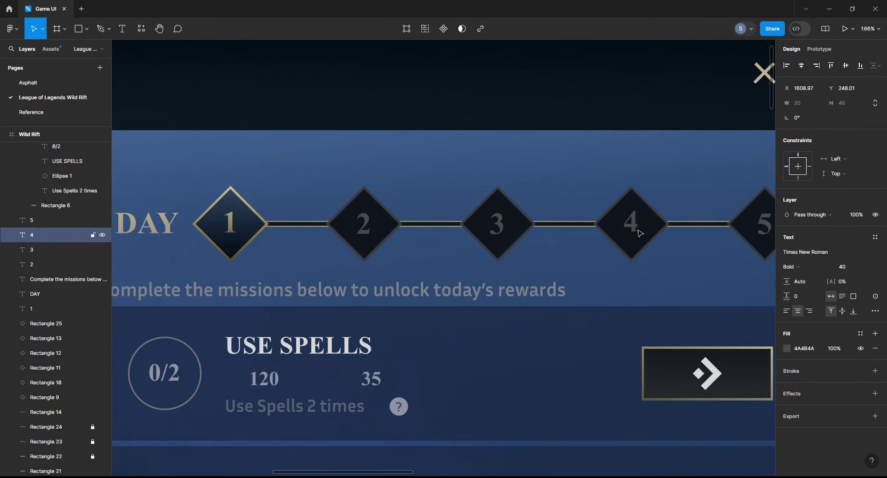
click(498, 225)
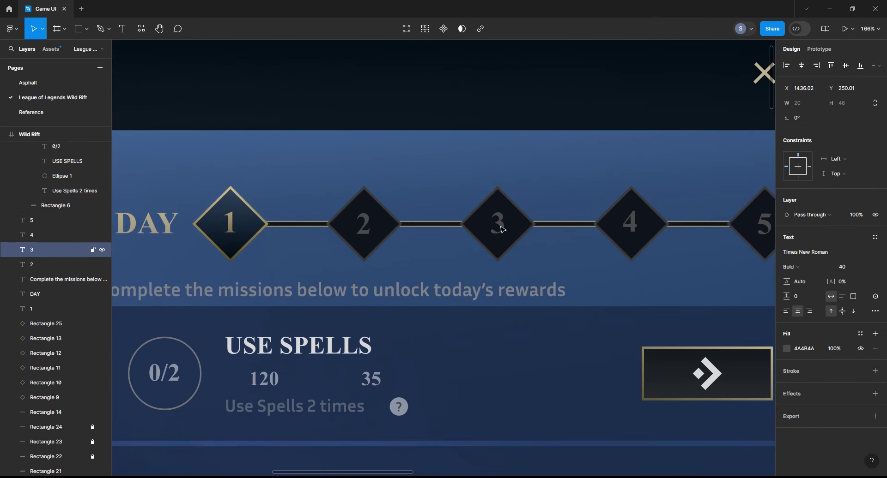
click(365, 227)
scroll(508, 231, right, 4)
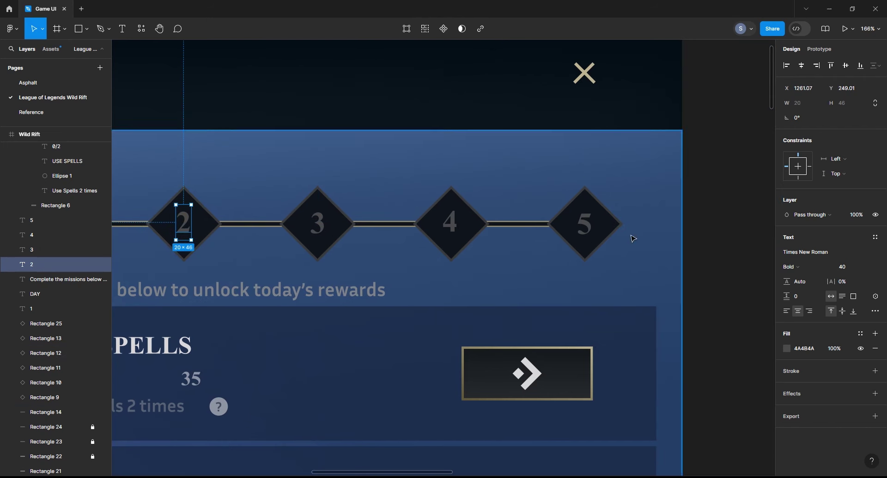
click(583, 227)
click(659, 232)
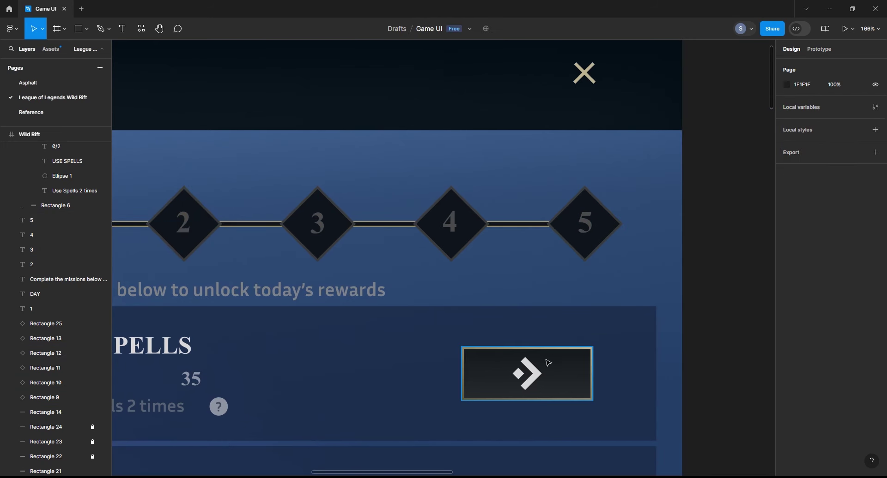
- Shrink the first button's arrow icon and group it with Rectangle 17 as Group 17
click(531, 369)
drag(543, 357, 536, 364)
click(561, 365)
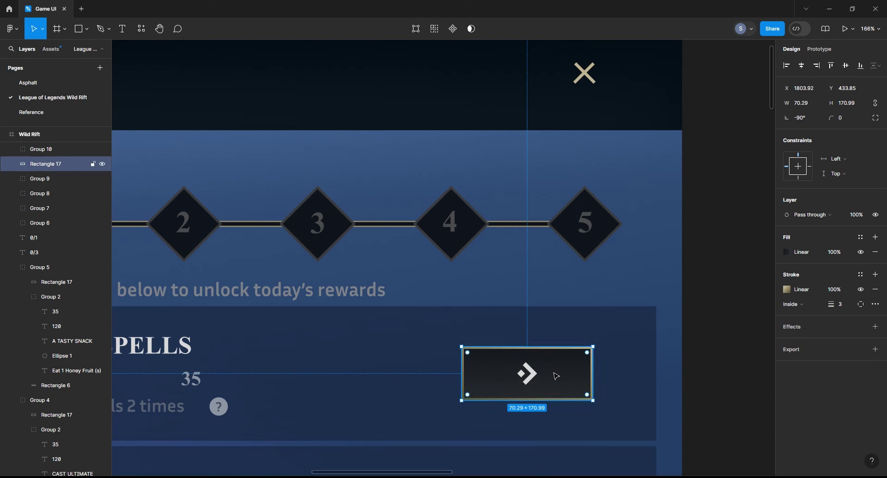
shift+click(552, 371)
key(ctrl+g)
scroll(547, 259, down, 5)
click(689, 170)
click(553, 141)
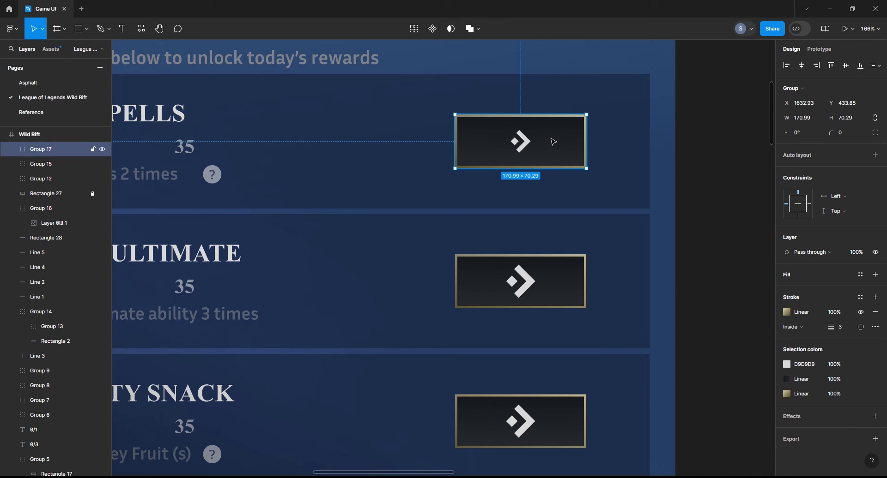
- Delete the old middle mission button's background and its leftover arrow
click(557, 280)
double_click(556, 281)
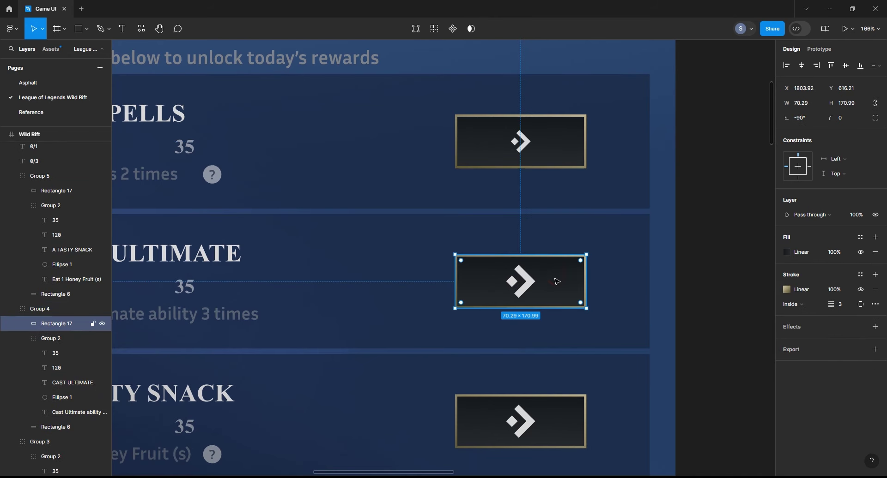
key(Delete)
click(511, 292)
key(Delete)
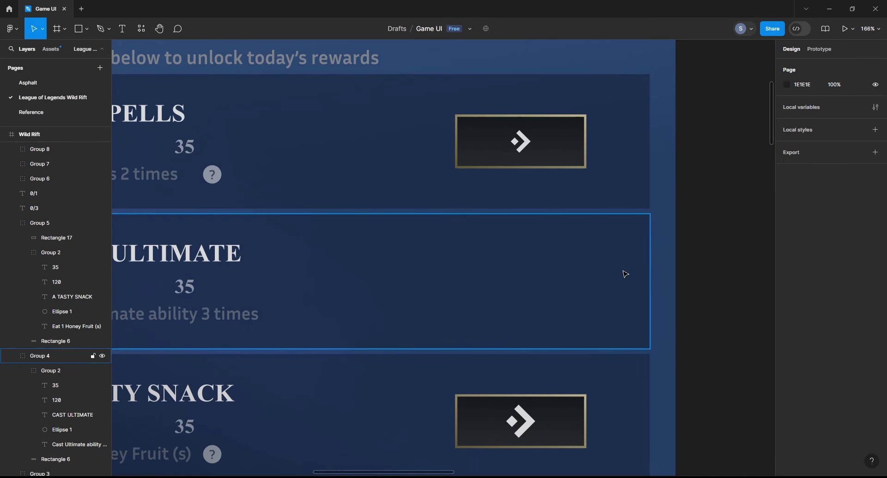
- Paste copies of Group 17 into the lower mission rows with 60px spacing
key(ctrl+v)
drag(543, 175, 548, 310)
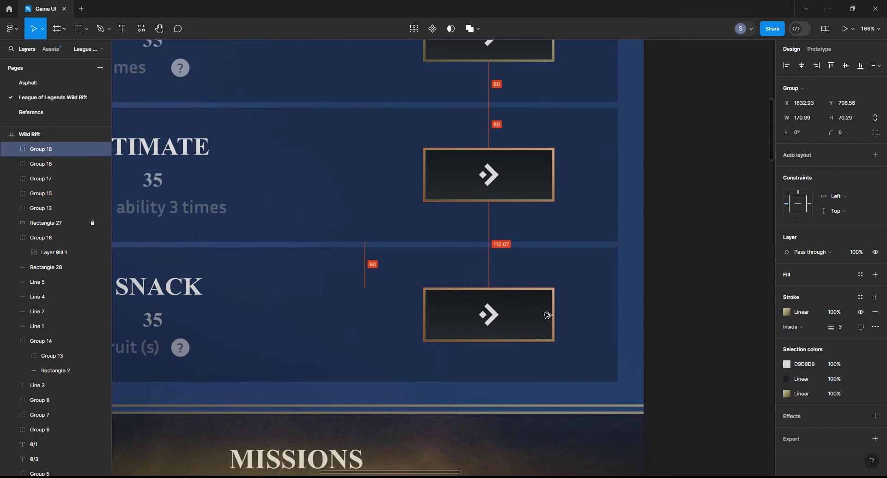
double_click(499, 319)
click(671, 303)
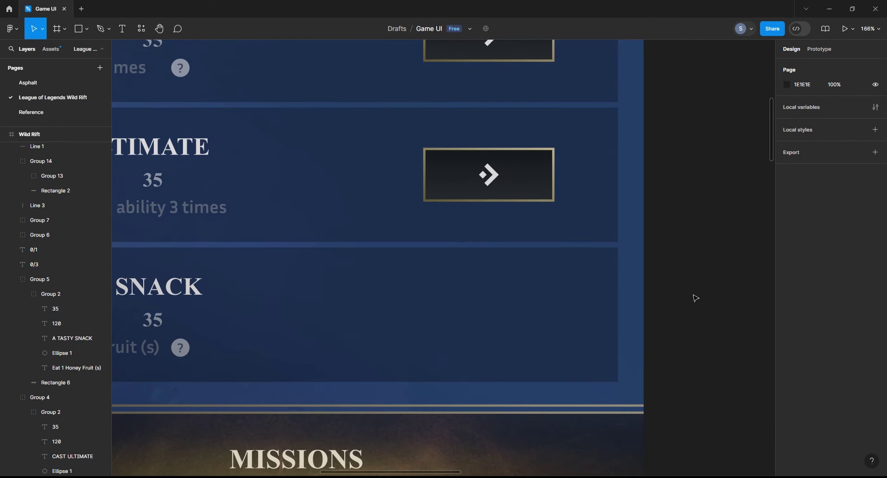
click(696, 277)
scroll(697, 277, down, 5)
scroll(696, 277, down, 3)
scroll(554, 346, down, 2)
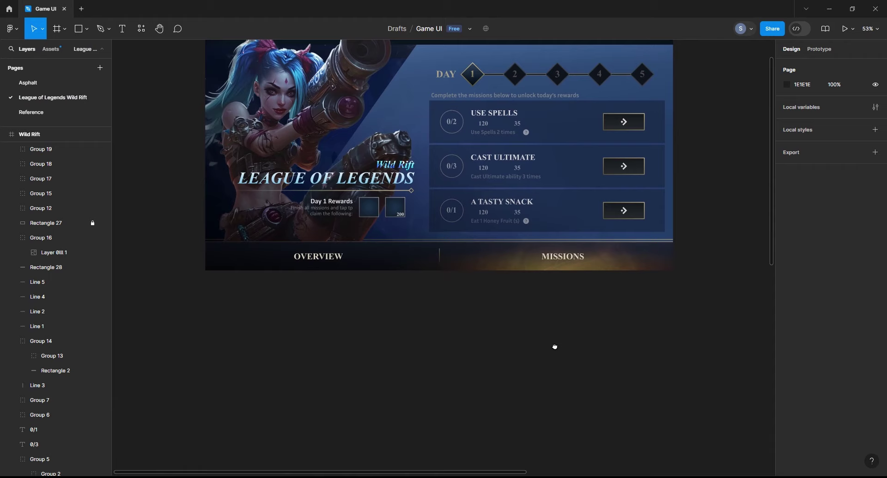
- Drag a copy of Day 1 reward box Rectangle 20 onto the empty canvas below the frame
scroll(517, 224, up, 3)
scroll(406, 147, down, 2)
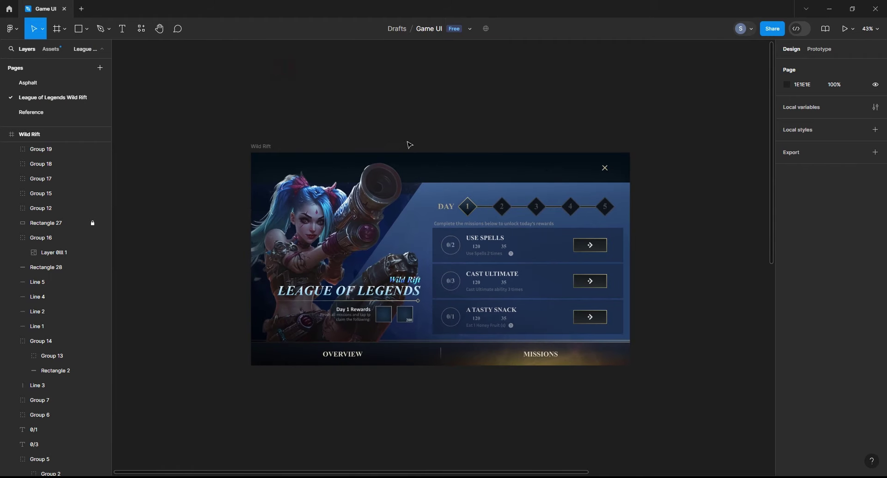
ctrl+click(384, 315)
drag(383, 315, 404, 397)
click(451, 439)
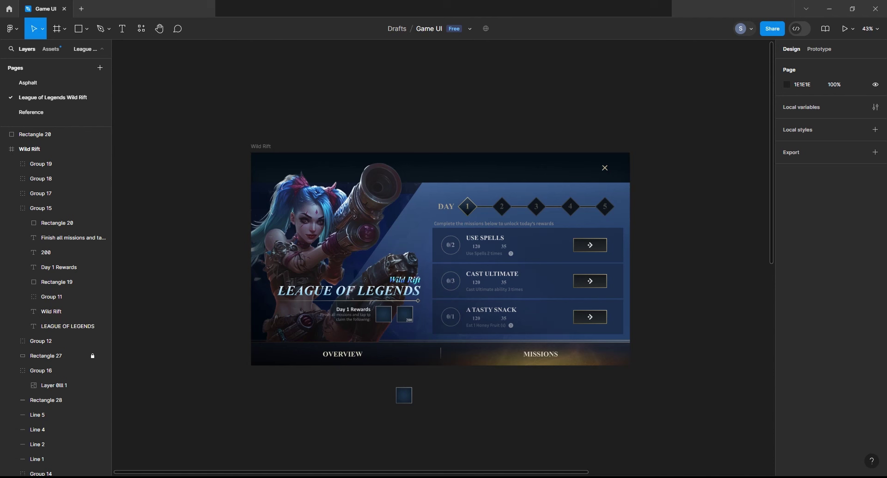
- Delete the circular portrait image below the design and paste in the elemental icon sheet
click(404, 399)
scroll(411, 400, up, 5)
drag(423, 360, 361, 362)
double_click(396, 391)
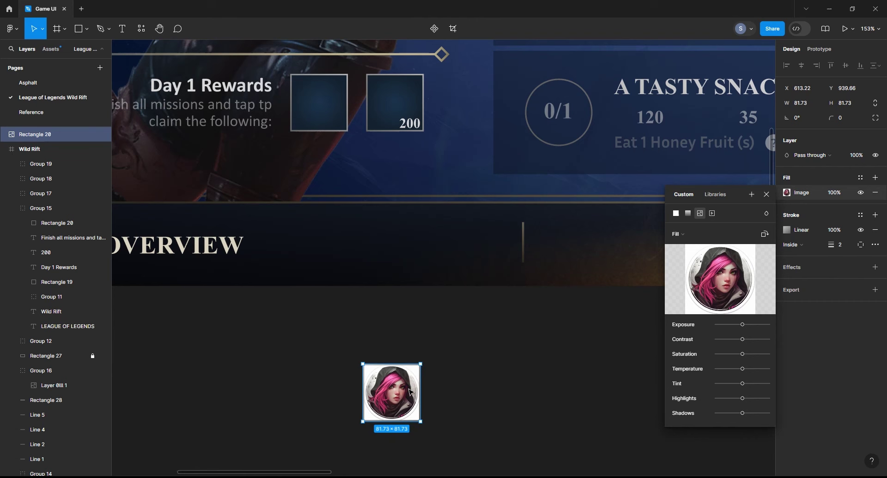
key(Escape)
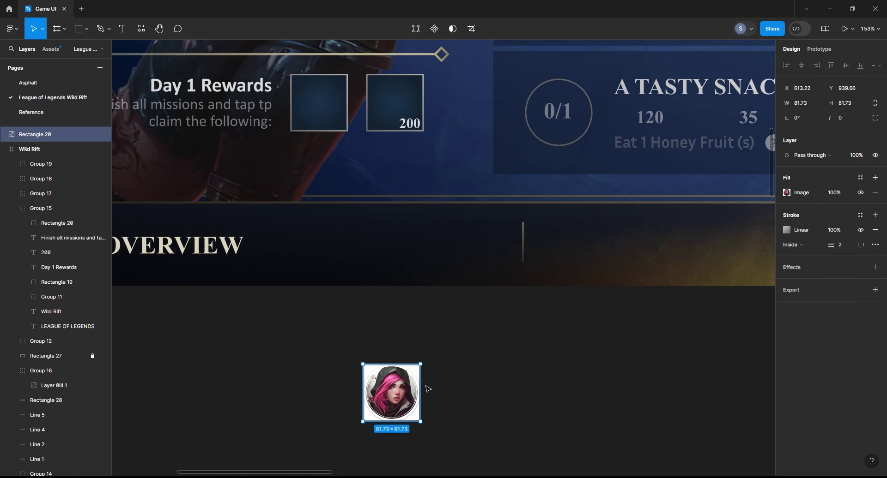
key(Delete)
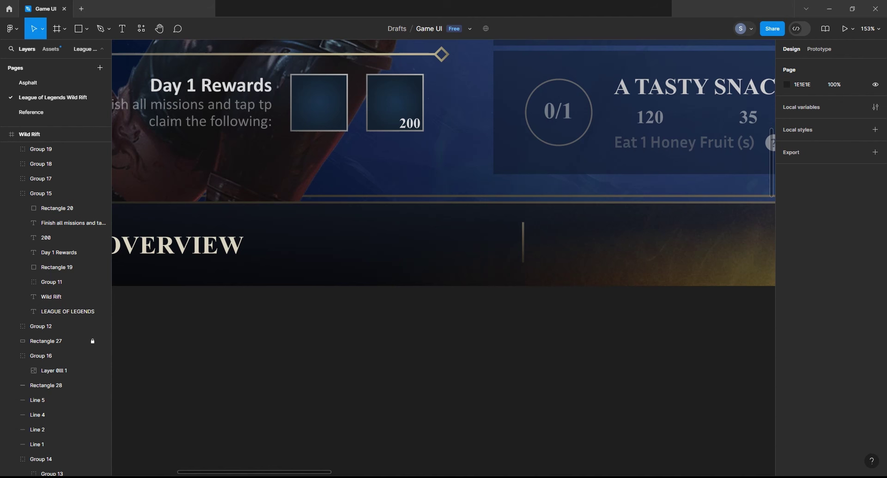
scroll(439, 185, down, 5)
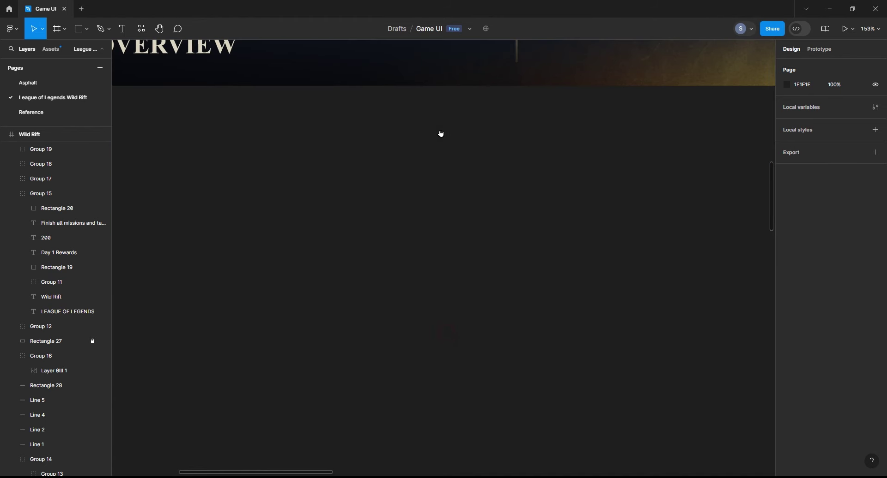
key(ctrl+v)
- Mask the shrunken icon sheet with Rectangle 20, cropped to show the fire-leaf icon
drag(439, 76, 439, 230)
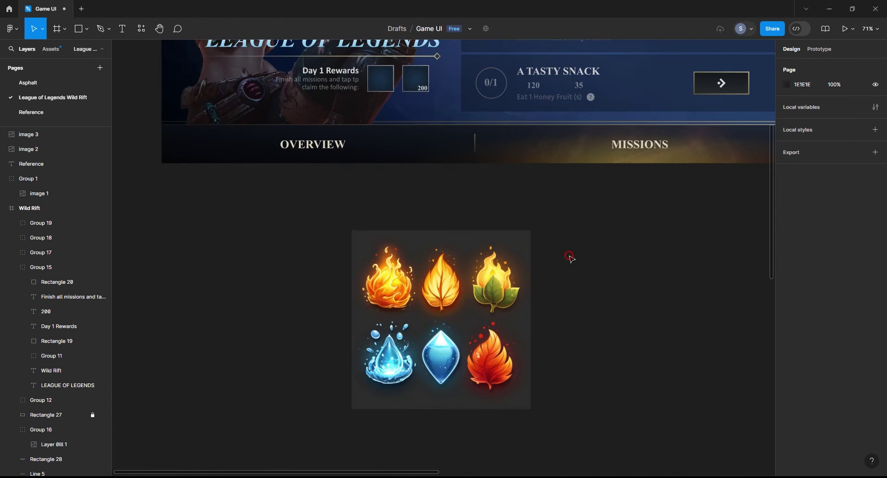
drag(397, 296, 279, 296)
shift+click(46, 208)
click(471, 28)
double_click(289, 293)
mouse_move(231, 316)
mouse_down()
mouse_move(282, 316)
mouse_move(237, 256)
mouse_move(229, 265)
mouse_up()
scroll(296, 292, up, 5)
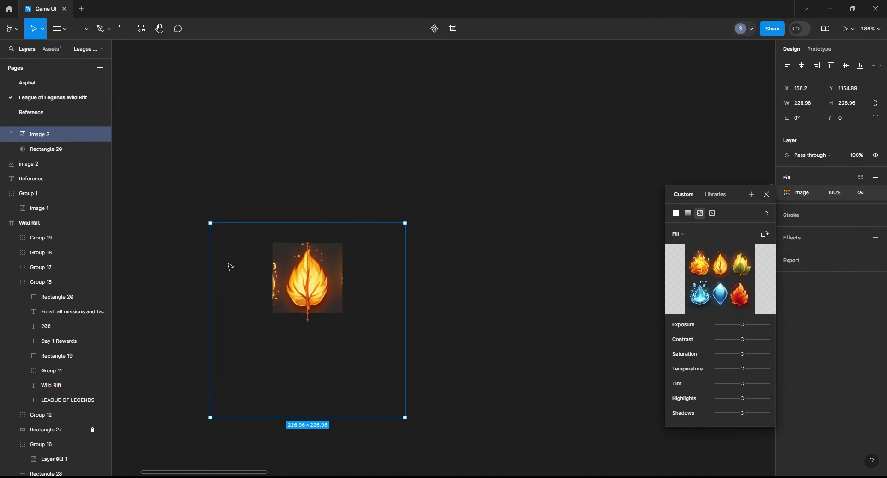
drag(359, 220, 365, 211)
drag(320, 265, 303, 276)
drag(291, 222, 293, 221)
key(Escape)
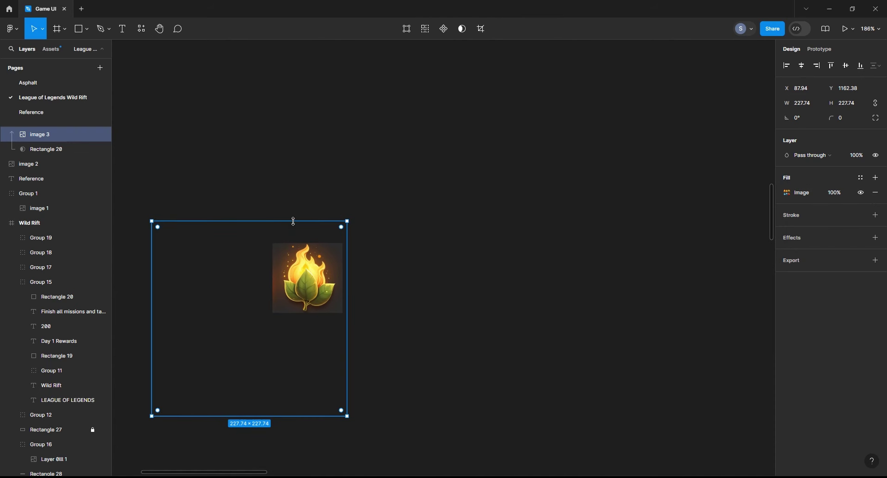
- Alt-drag a copy to the right and shift its image to show the water drop
click(485, 249)
alt+drag(304, 280, 448, 282)
double_click(385, 279)
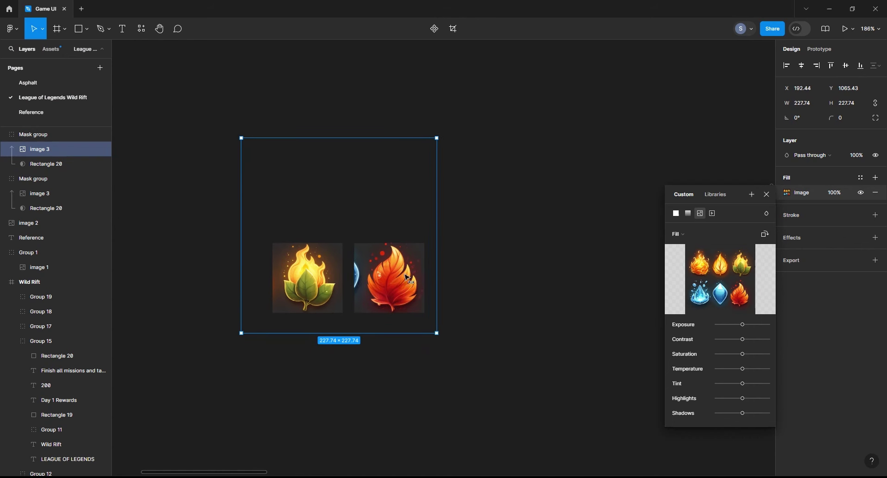
drag(362, 277, 415, 283)
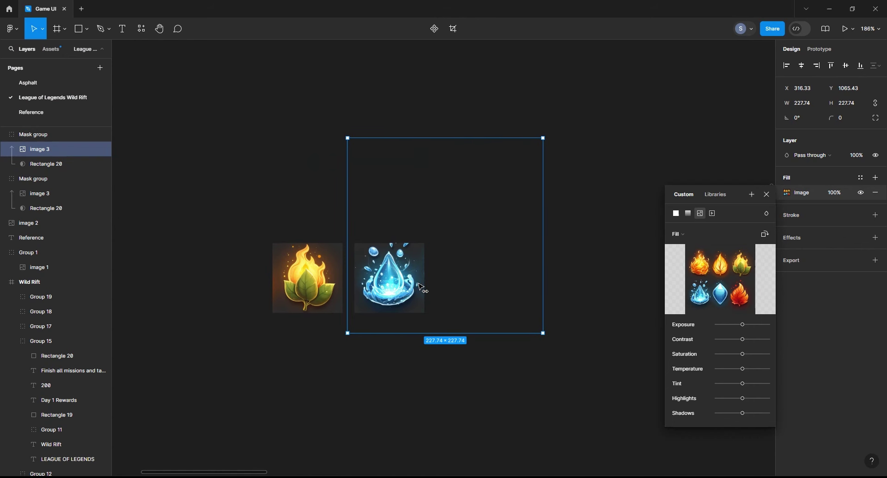
drag(530, 339, 414, 277)
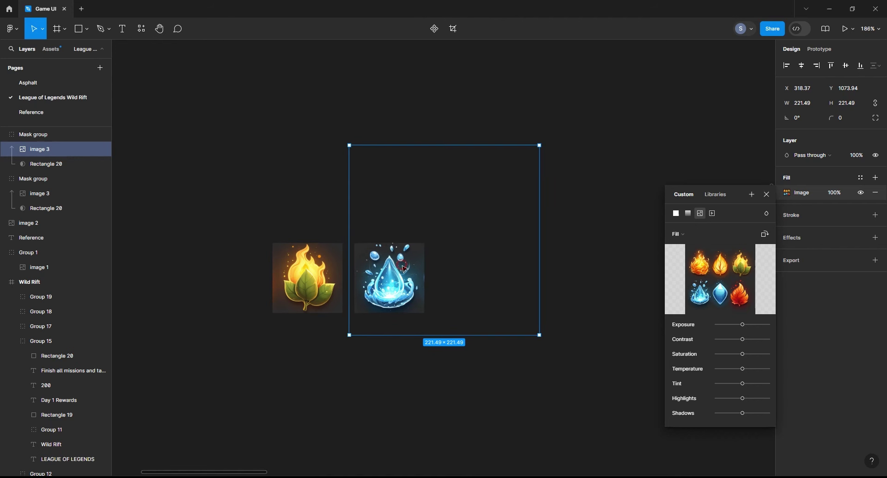
drag(403, 269, 405, 273)
key(Escape)
scroll(430, 243, down, 5)
drag(398, 303, 468, 213)
key(ctrl+z)
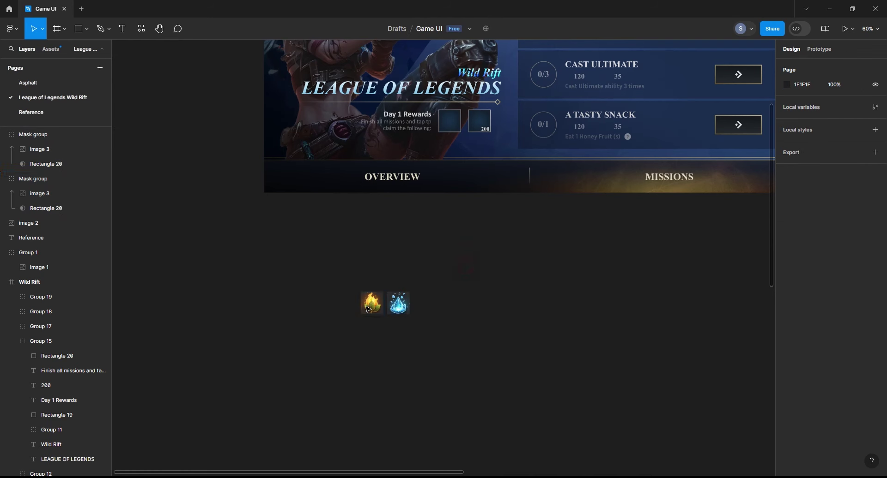
- Move the fire-leaf and water-drop icons into the two Day 1 reward boxes
drag(372, 303, 449, 121)
drag(398, 303, 479, 121)
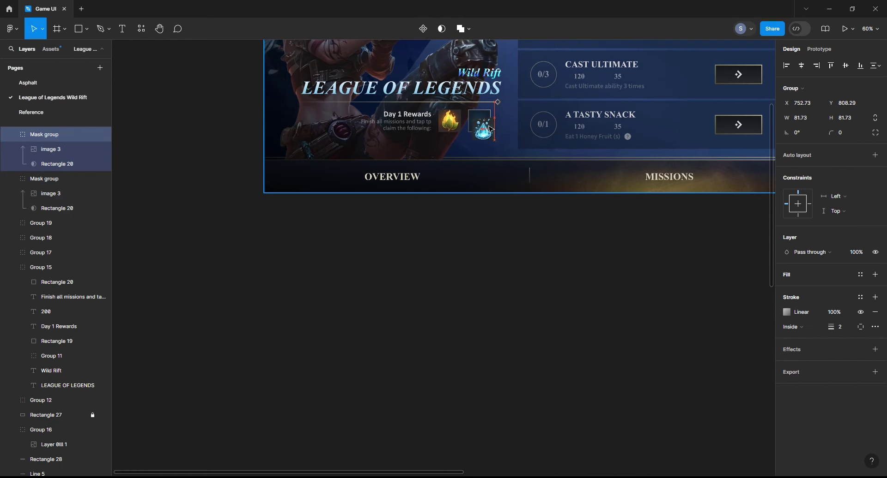
scroll(481, 123, up, 4)
scroll(489, 127, up, 5)
- Set both icons' layer blend mode to Difference, keeping them in the reward boxes
click(342, 133)
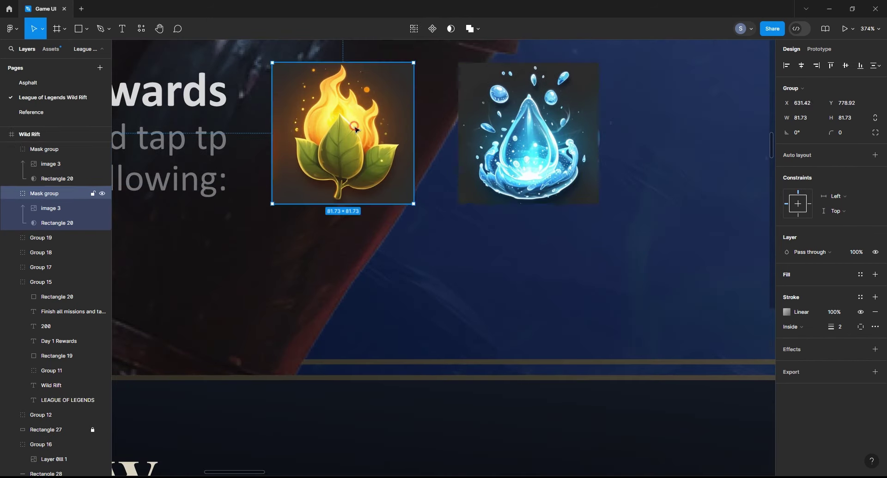
shift+click(528, 134)
click(813, 267)
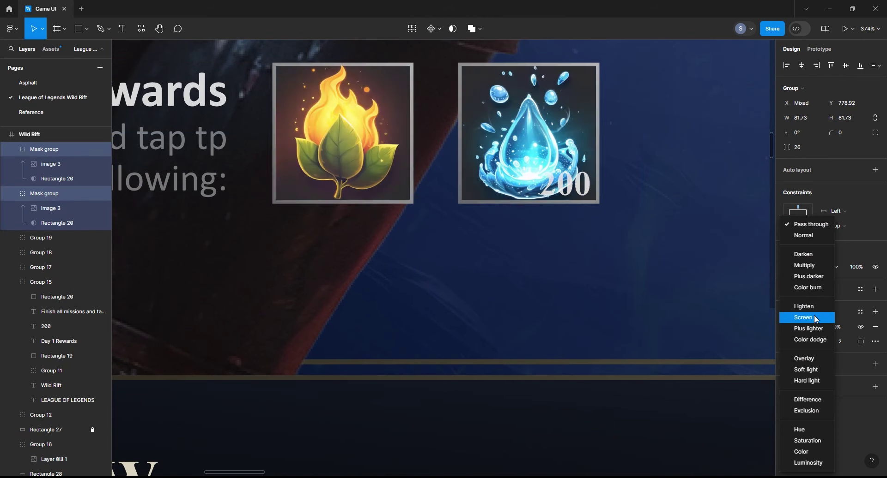
click(813, 318)
scroll(407, 139, up, 3)
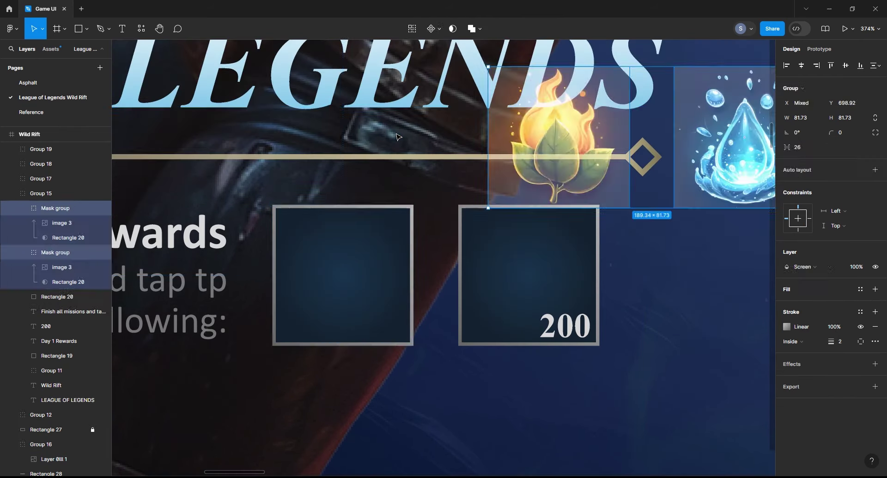
key(ctrl+x)
key(ctrl+v)
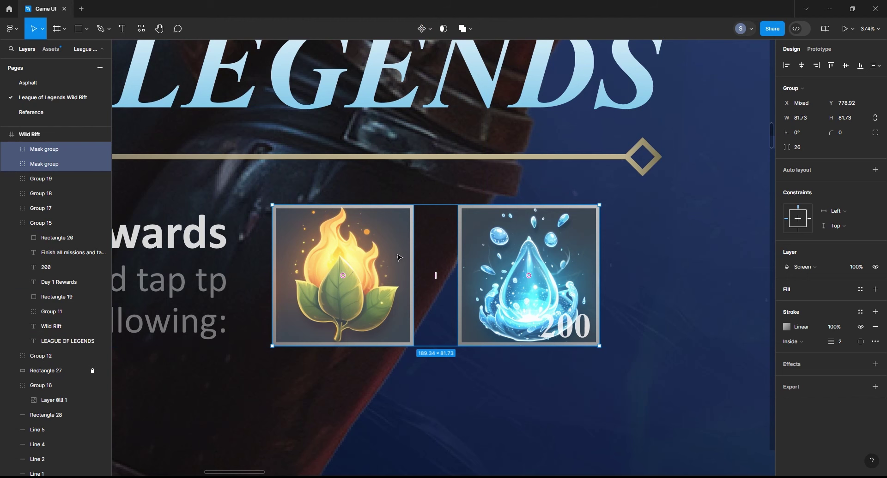
click(814, 268)
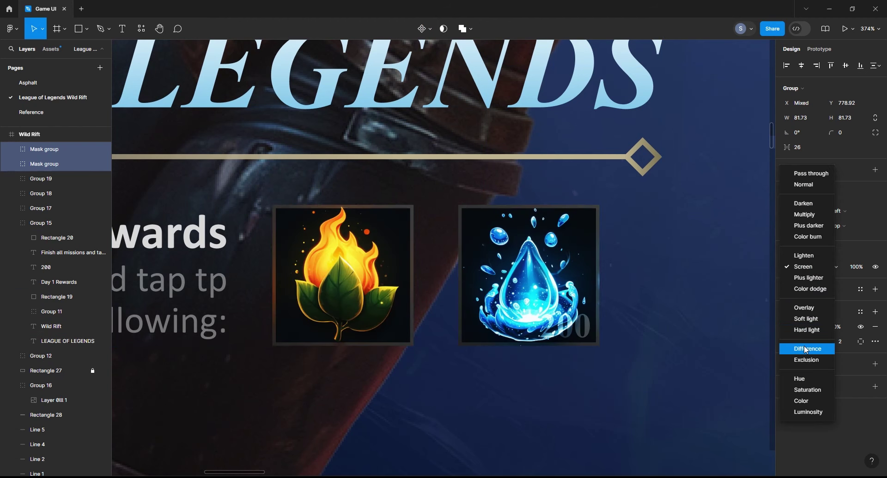
key(Escape)
- Lock the fire-leaf and water-drop icon mask groups in the layers panel
double_click(584, 283)
click(559, 419)
click(44, 149)
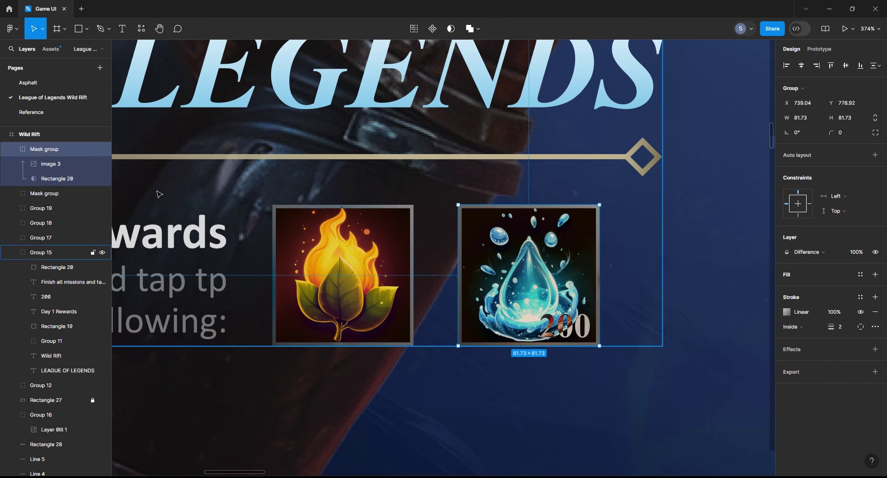
click(93, 149)
click(93, 164)
- Bring reward box Rectangles 19 and 20 in front of the icons
click(391, 248)
double_click(391, 248)
shift+click(529, 275)
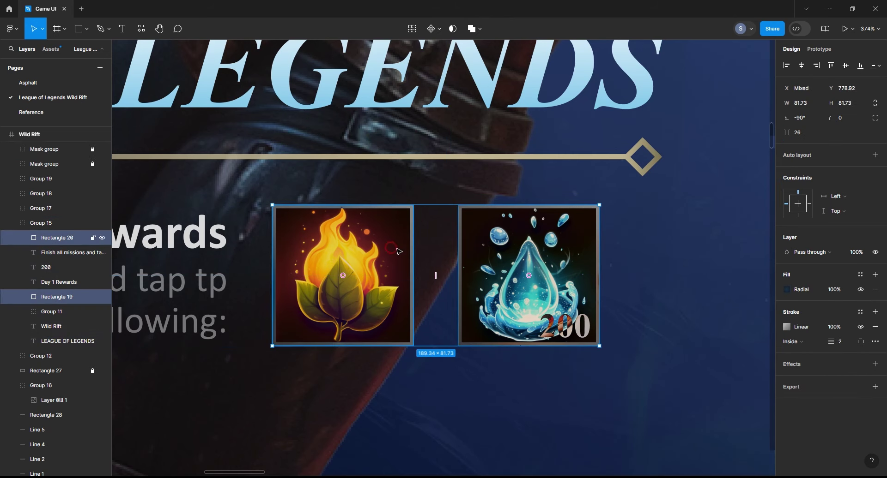
key(ctrl+shift+bracketright)
key(shift+1)
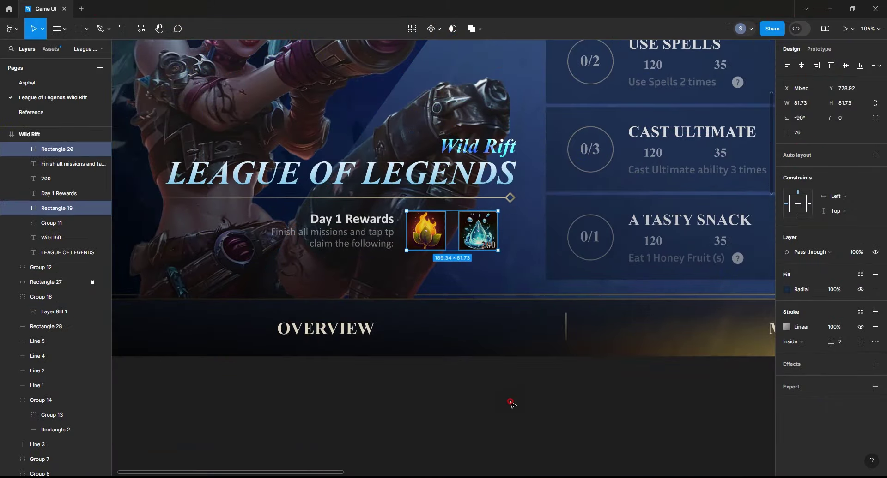
scroll(42, 150, up, 4)
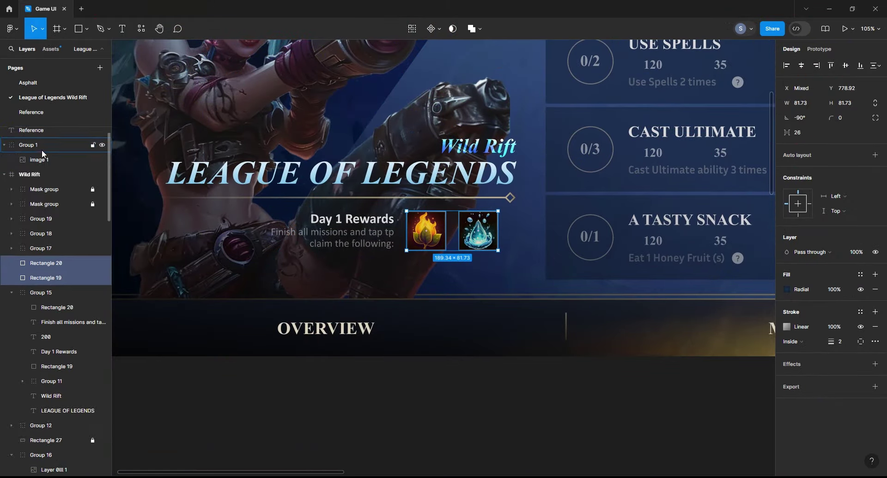
scroll(67, 286, up, 1)
drag(65, 209, 65, 207)
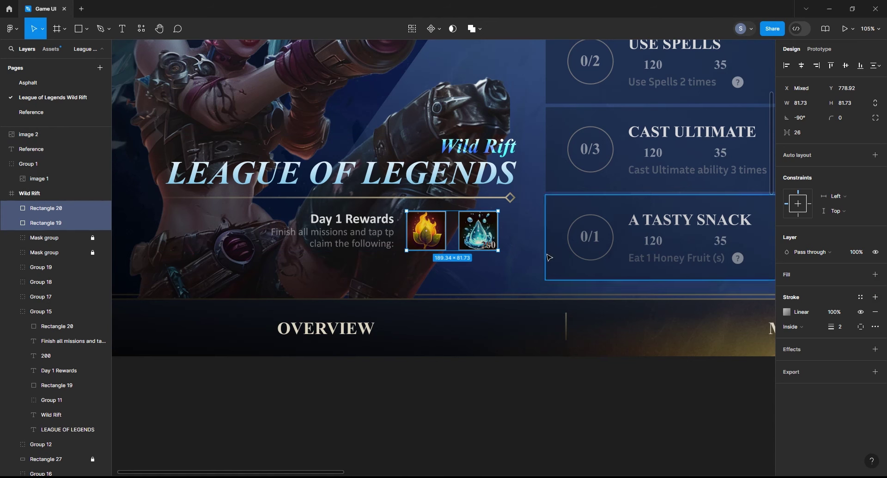
click(551, 407)
click(478, 231)
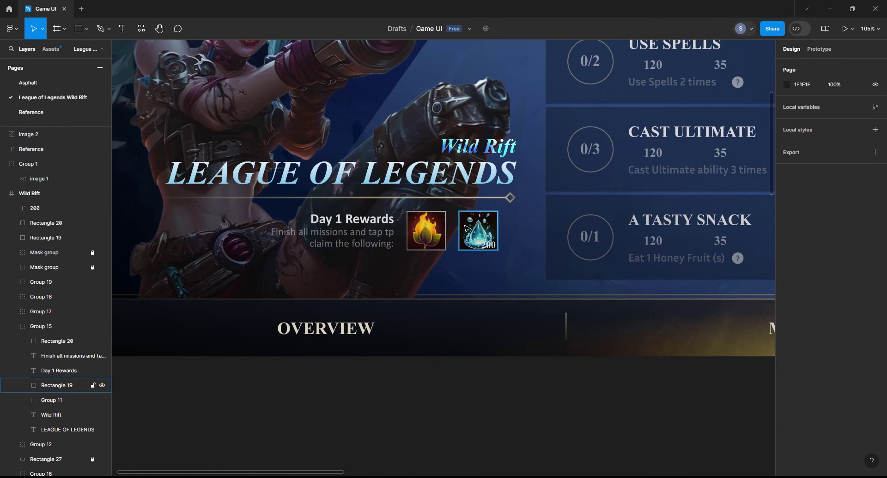
- Select the reward box and both icon groups and apply Alt+Shift+E
click(92, 253)
click(80, 254)
shift+click(81, 267)
key(alt+shift+e)
click(425, 365)
scroll(433, 328, down, 5)
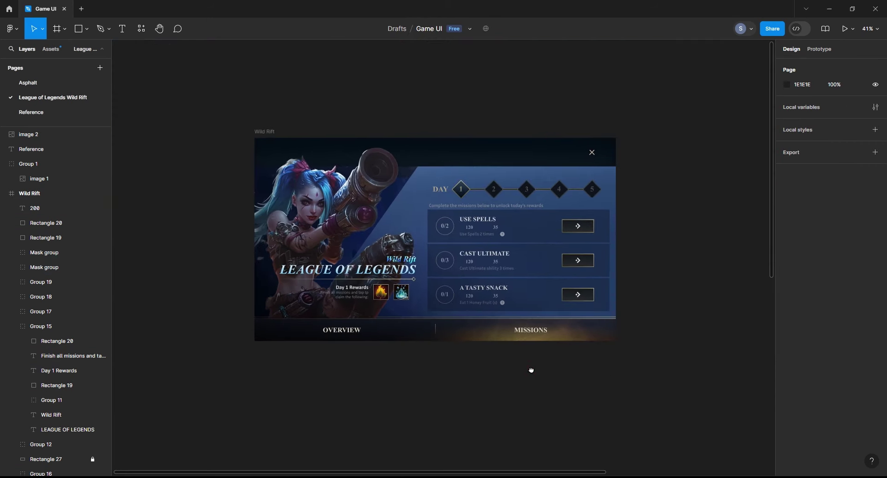
scroll(439, 344, up, 2)
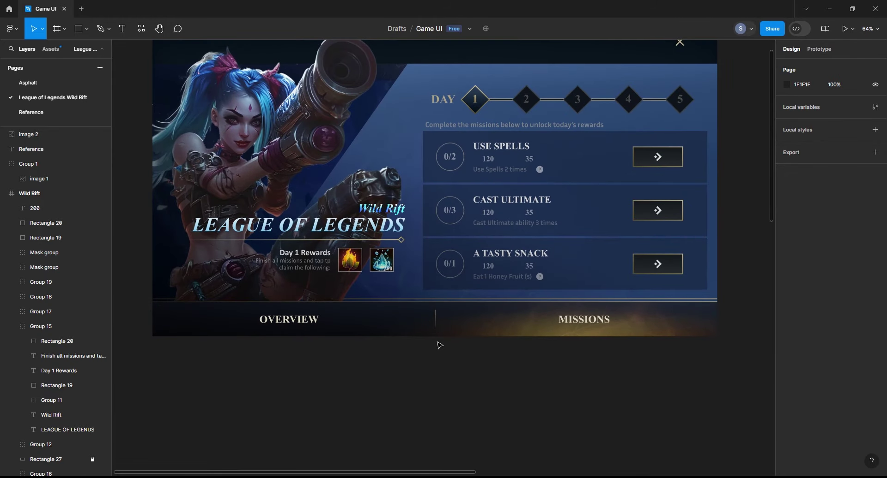
- Hide the interface with Ctrl+\ and fit the Wild Rift frame to the screen
key(ctrl+backslash)
key(shift+1)
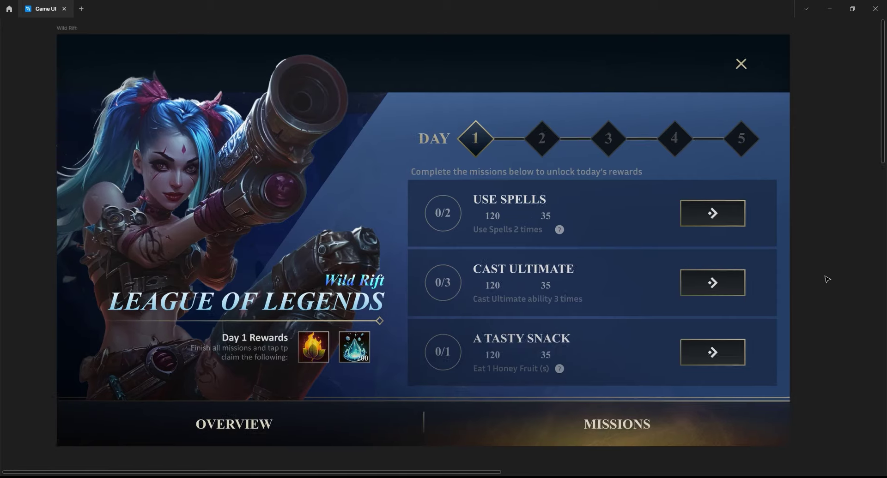
click(825, 278)
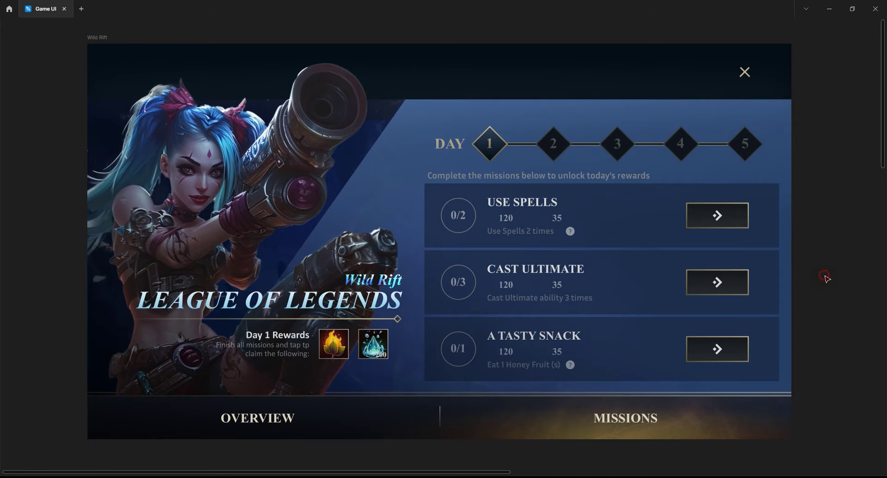